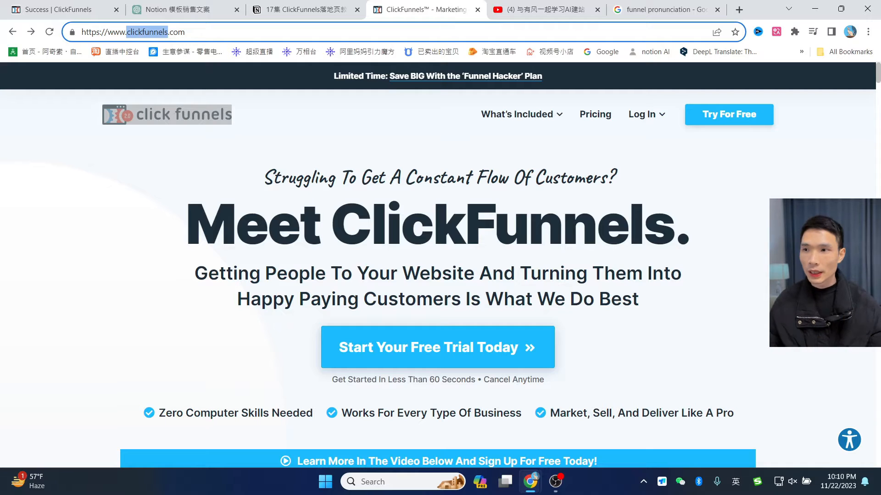
- Play the introduction video on the ClickFunnels homepage
left_click(133, 205)
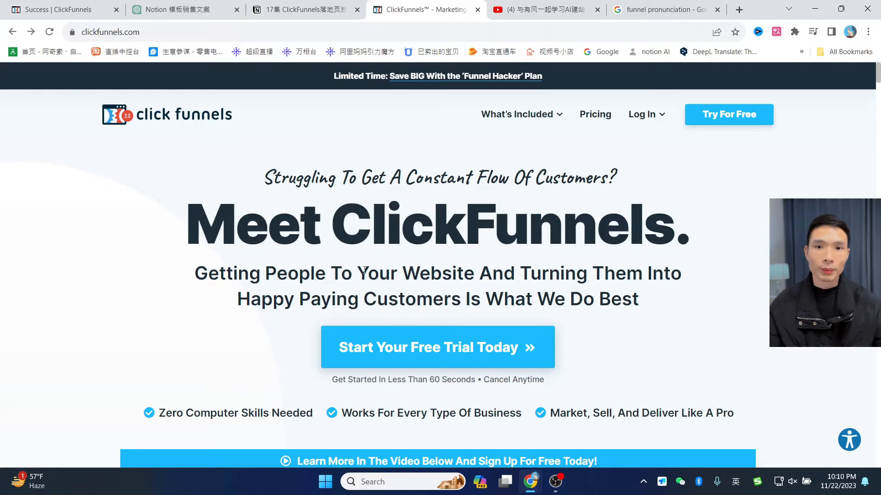
scroll(363, 271, "down", 8)
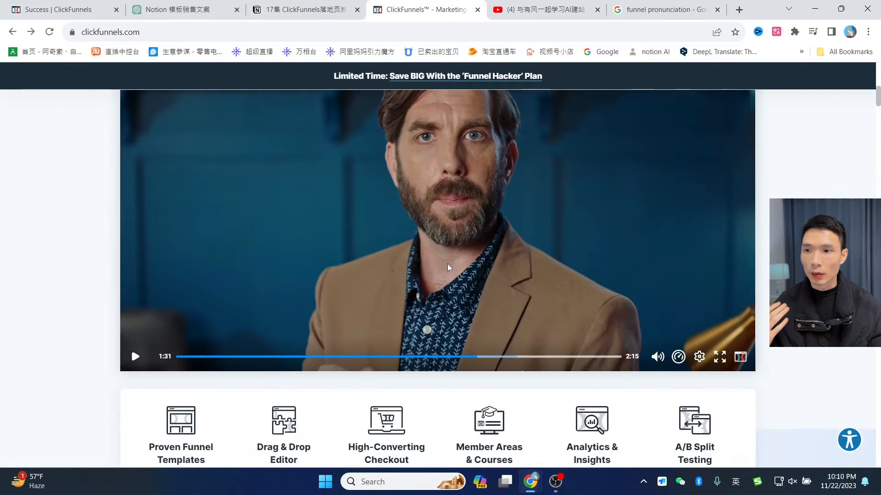
left_click(449, 268)
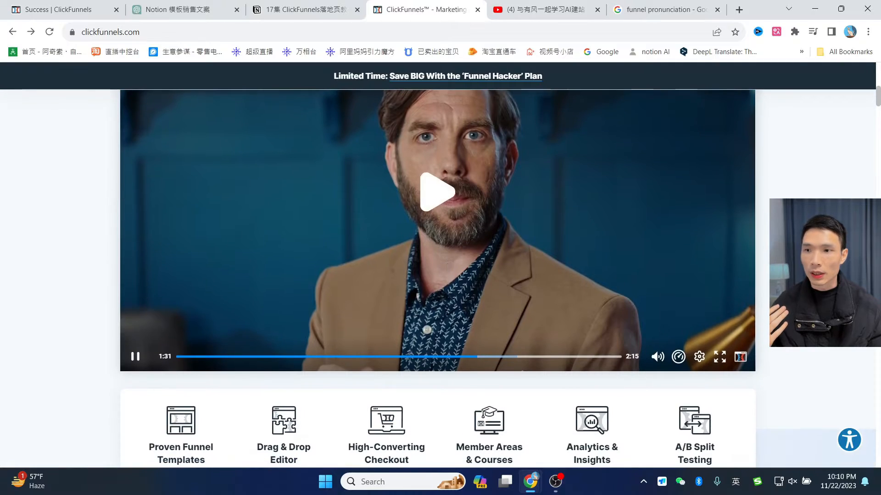
scroll(449, 268, "up", 1)
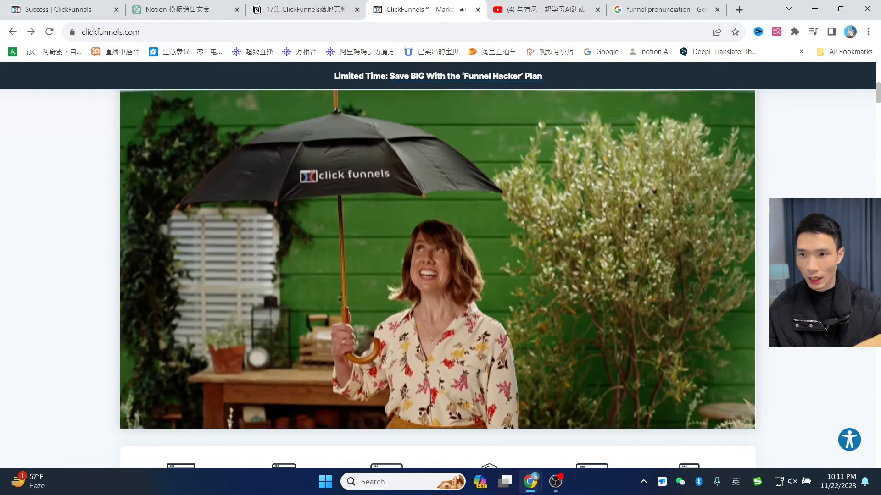
scroll(549, 225, "up", 8)
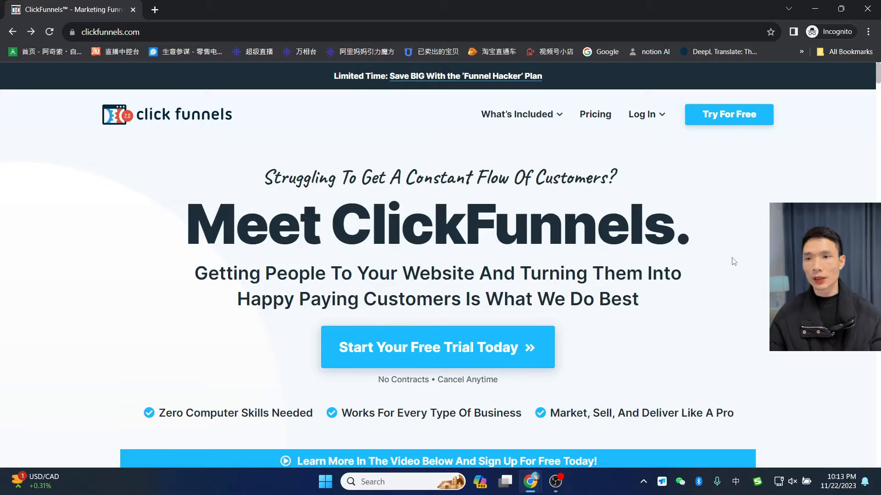
- Start the free trial sign-up and enter the full name in the account form
scroll(727, 200, "down", 1)
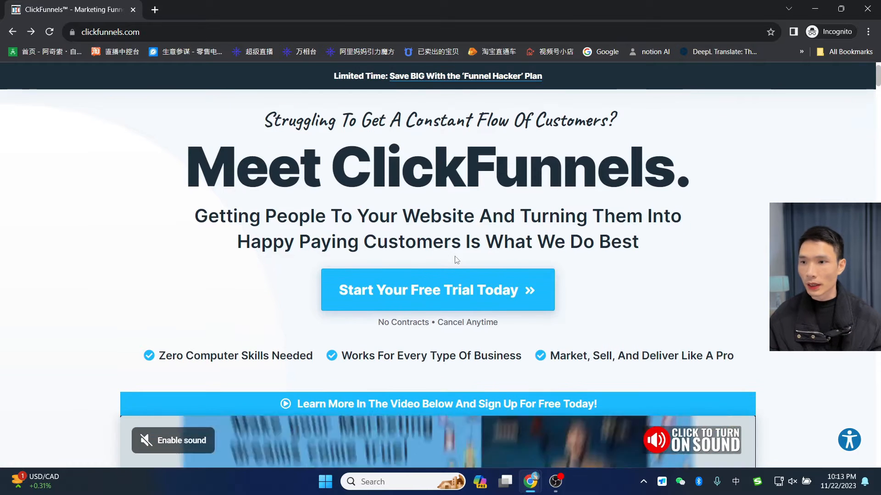
left_click(408, 295)
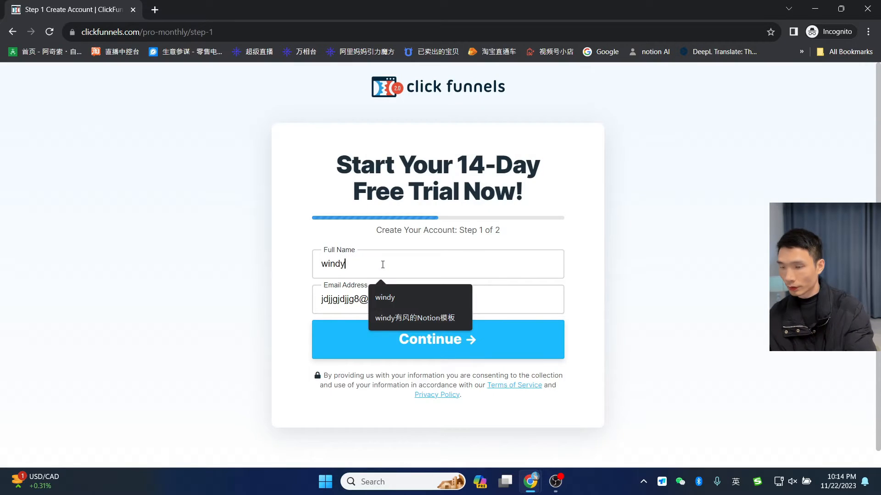
type("e")
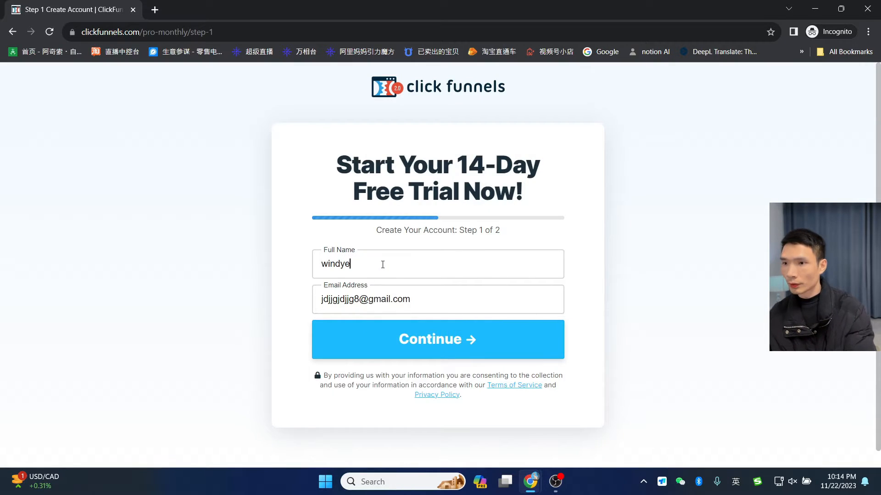
key("BackSpace")
key("shift")
type("有风")
key("BackSpace")
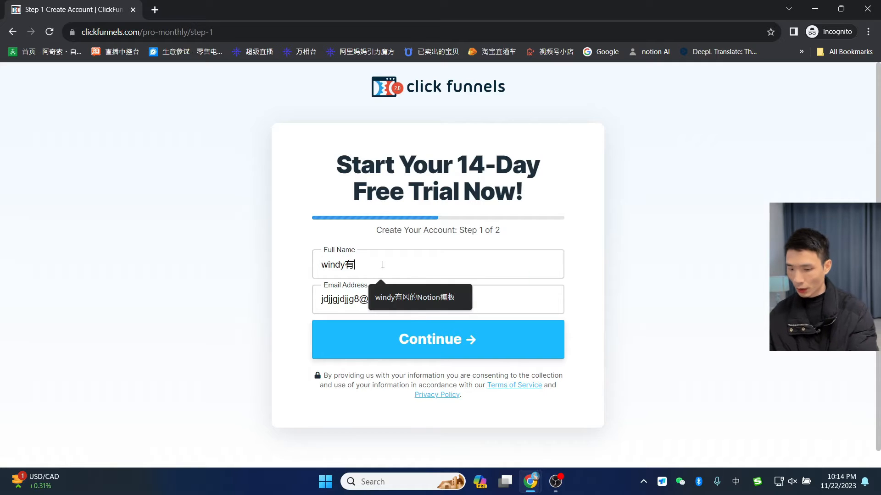
type("风")
left_click(118, 286)
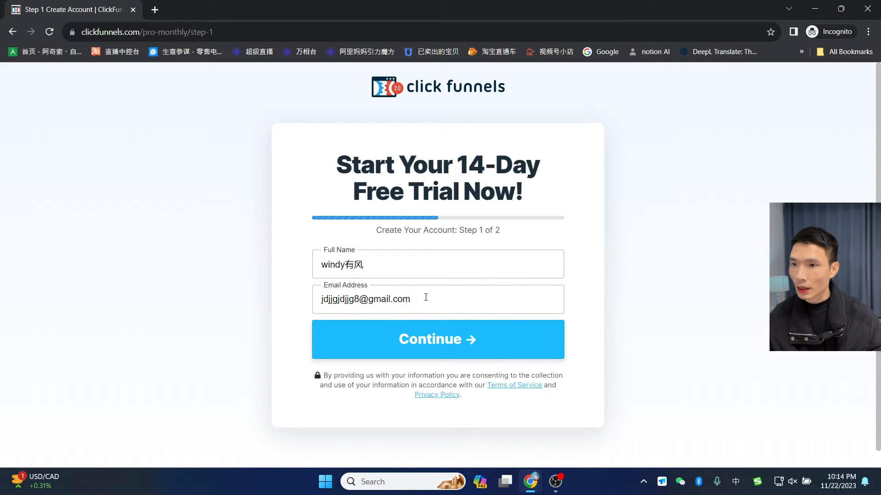
- Replace the email address with another one and continue to the second sign-up step
left_click_drag(425, 297, 263, 295)
key("ctrl+v")
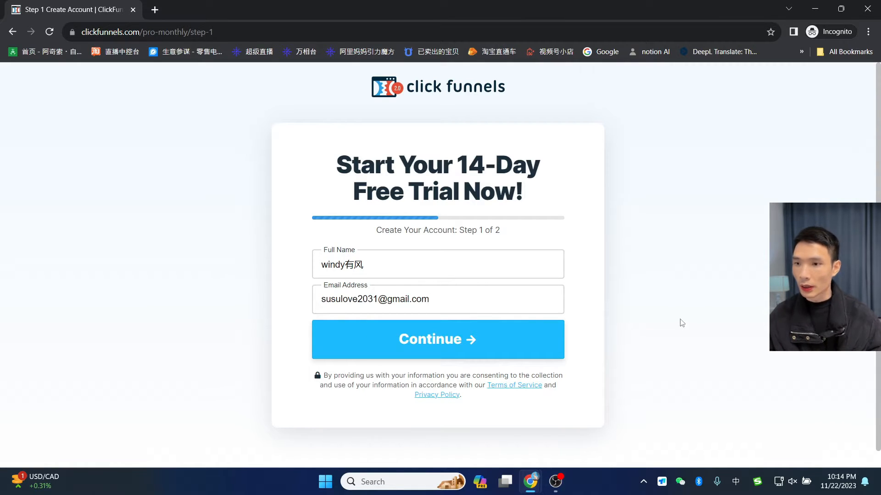
scroll(450, 335, "down", 1)
left_click(441, 327)
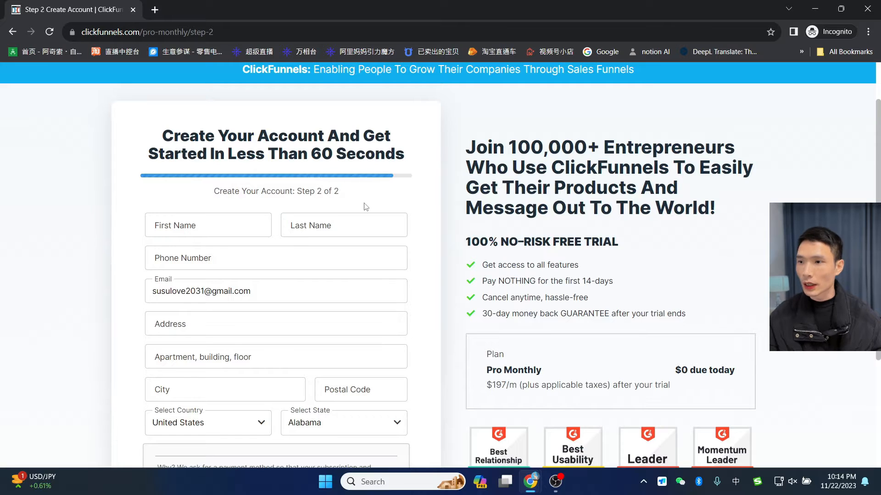
- Examine the contact, address and payment card fields that the second sign-up step requires
scroll(366, 207, "down", 4)
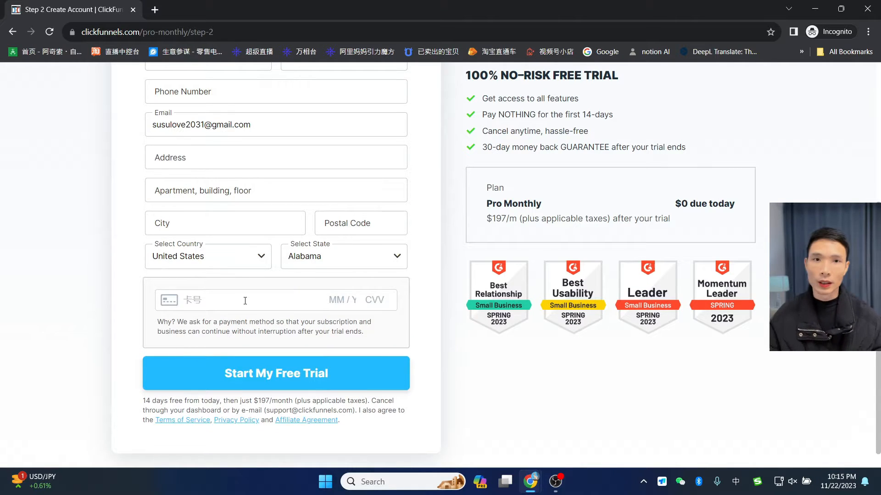
scroll(251, 291, "up", 4)
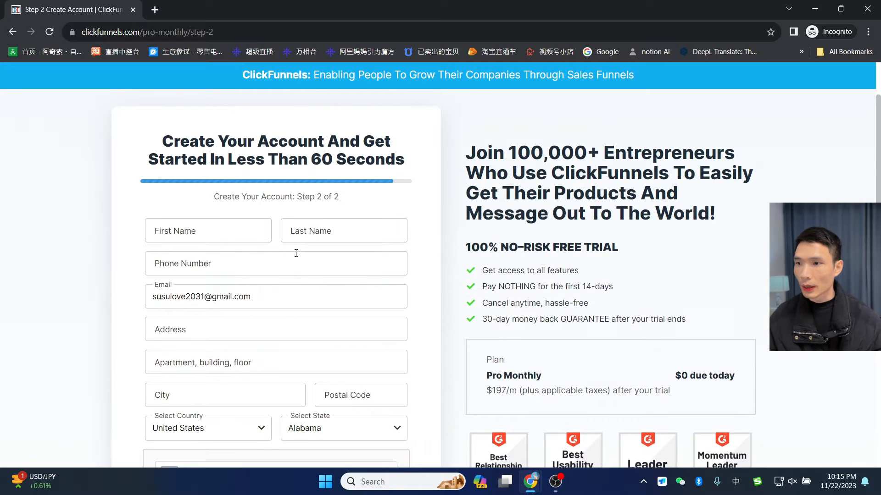
scroll(296, 253, "down", 1)
scroll(308, 259, "down", 1)
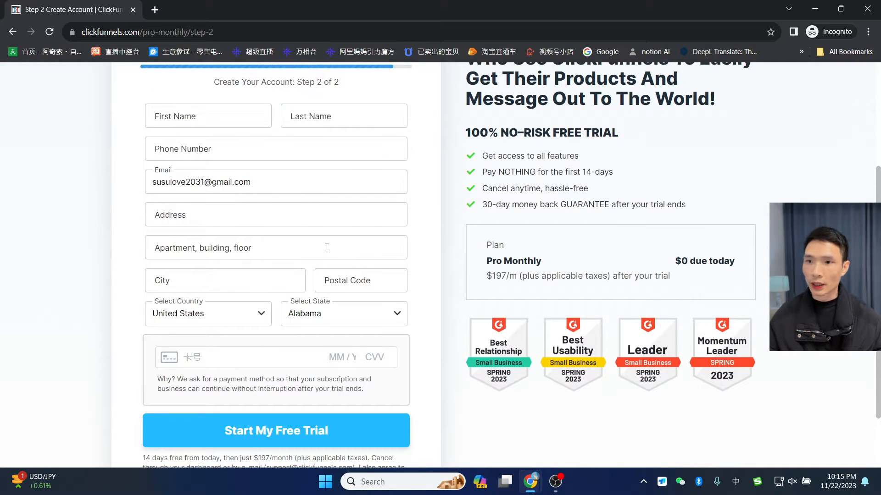
left_click(227, 215)
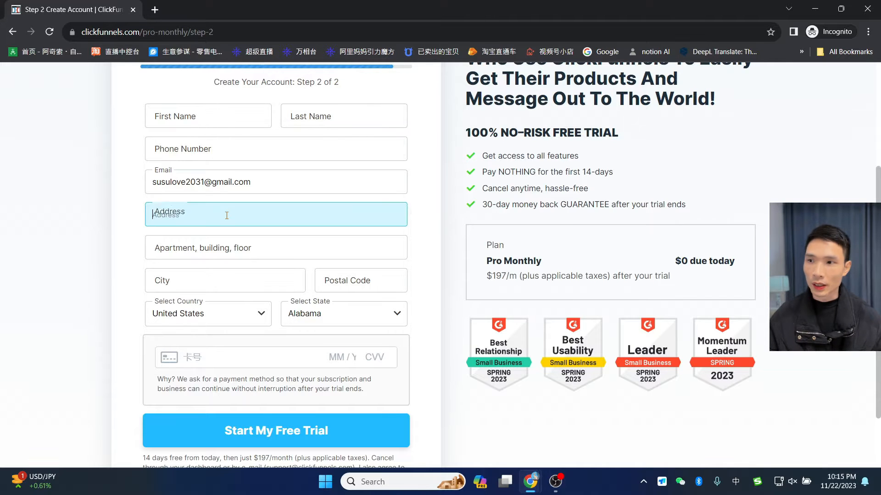
left_click(88, 229)
scroll(87, 229, "up", 1)
scroll(87, 229, "down", 2)
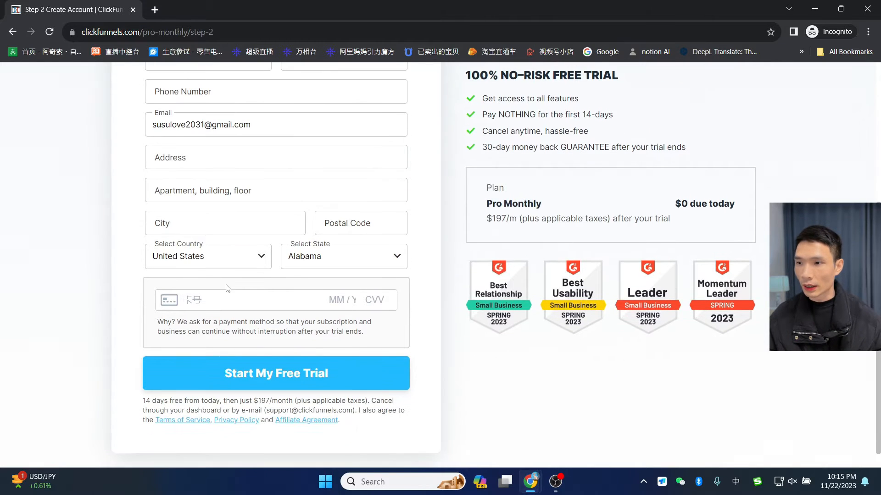
- Set the country in the account form to China
left_click(249, 261)
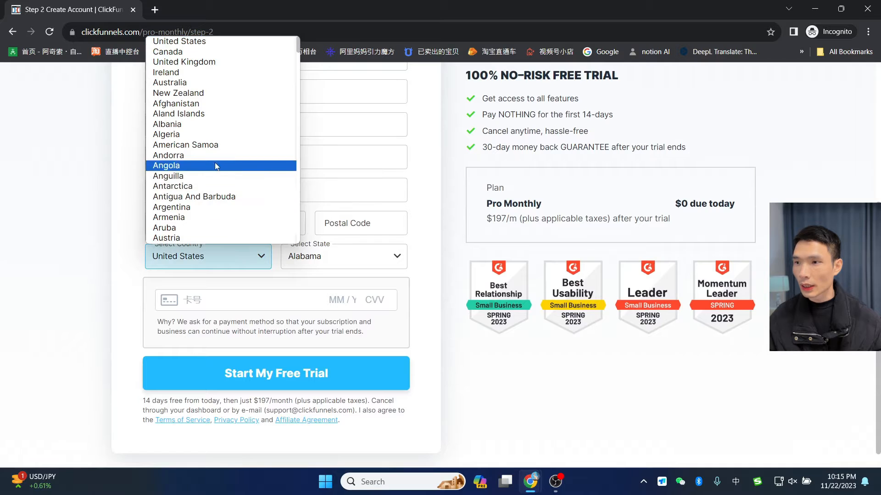
scroll(215, 166, "down", 8)
left_click(187, 194)
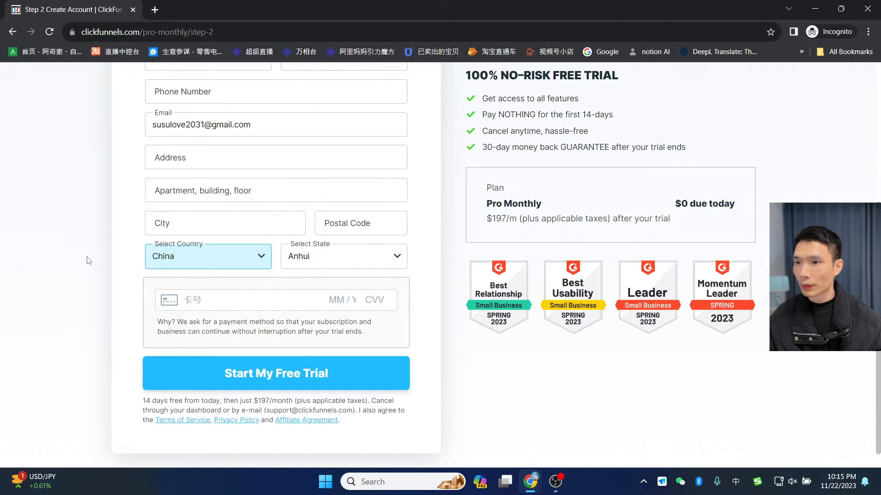
scroll(18, 204, "down", 1)
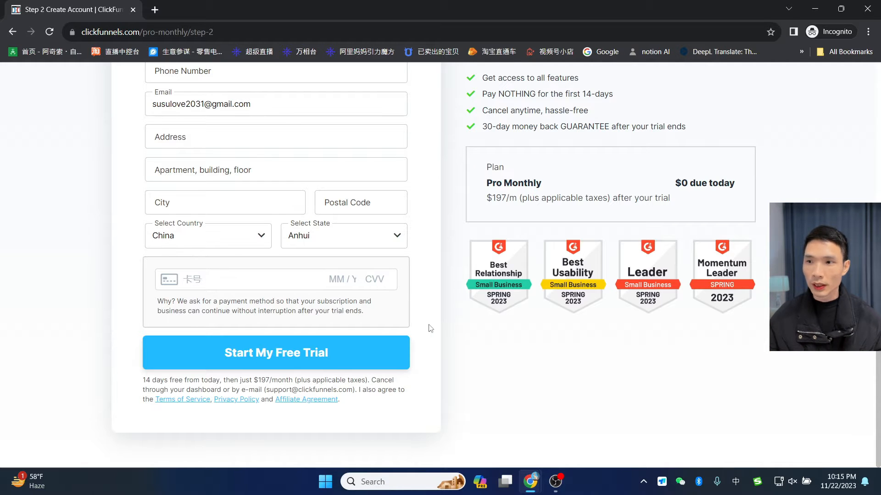
scroll(430, 328, "up", 4)
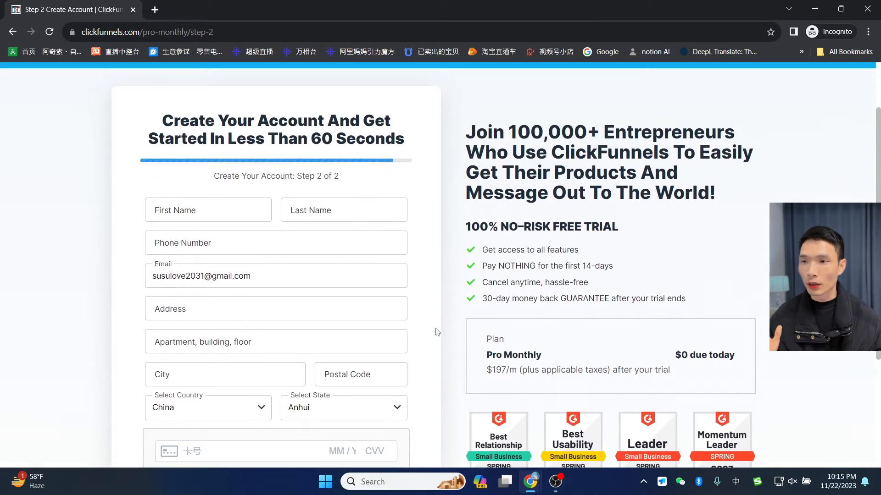
scroll(437, 331, "down", 4)
scroll(413, 339, "up", 4)
scroll(390, 349, "down", 4)
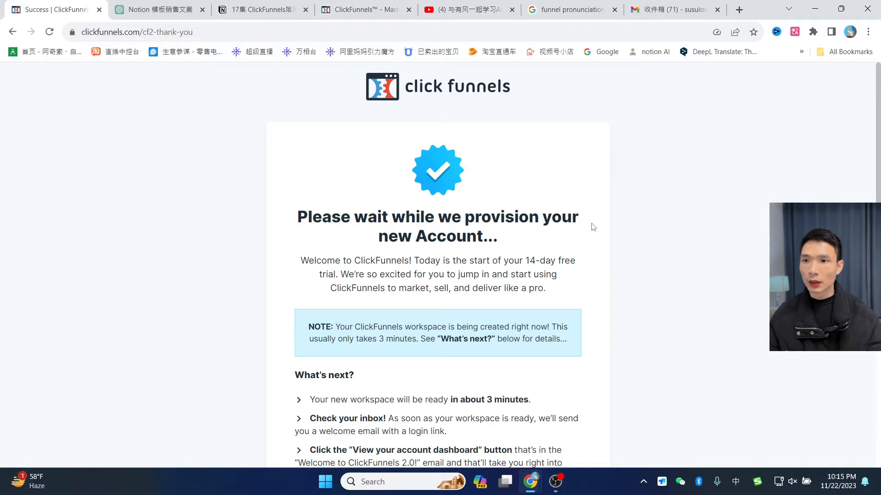
- Read the account provisioning notice and the next-step instructions on the sign-up success page
scroll(349, 200, "down", 1)
left_click_drag(301, 163, 520, 163)
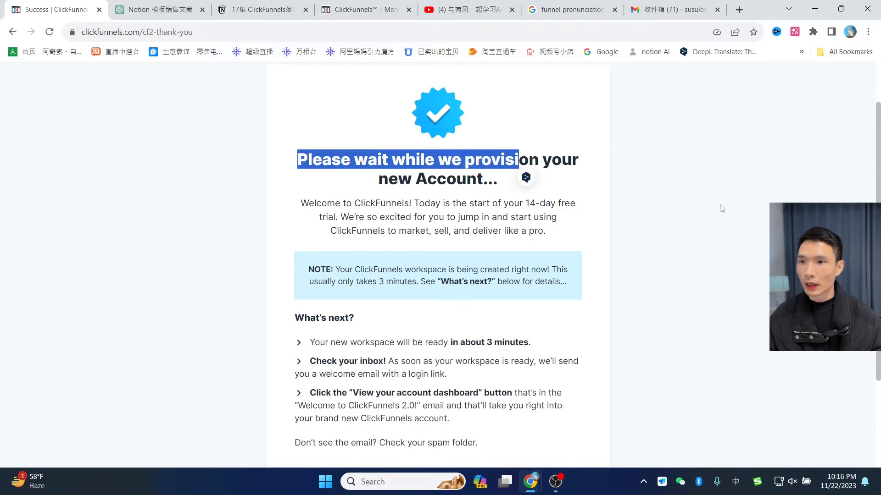
left_click(512, 200)
scroll(513, 201, "up", 1)
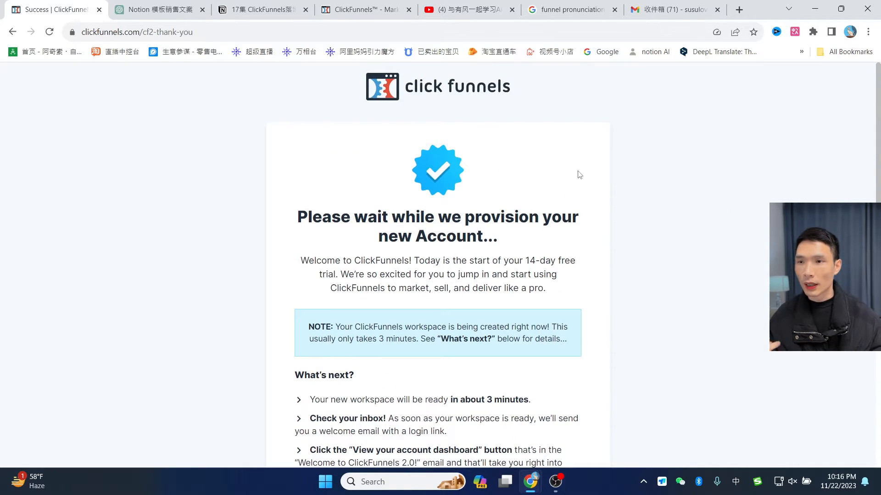
- Switch to Gmail and find the account dashboard link in the ClickFunnels 2.0 welcome email
left_click(673, 10)
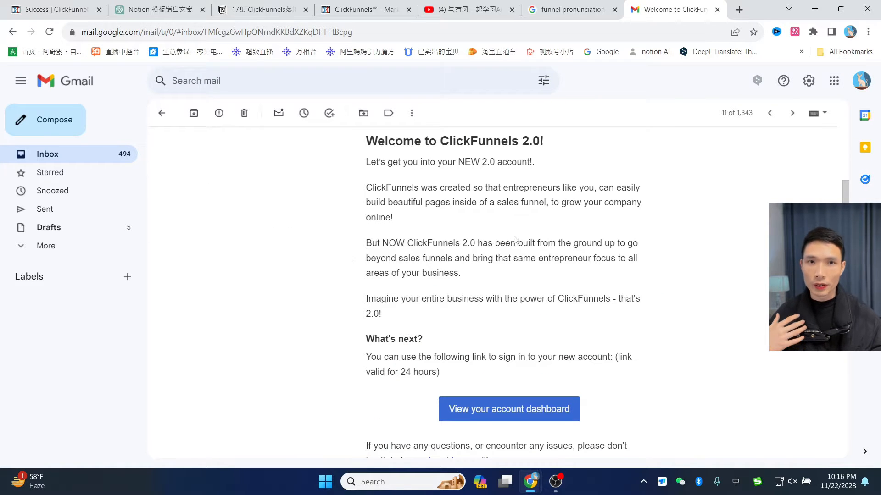
scroll(569, 244, "down", 4)
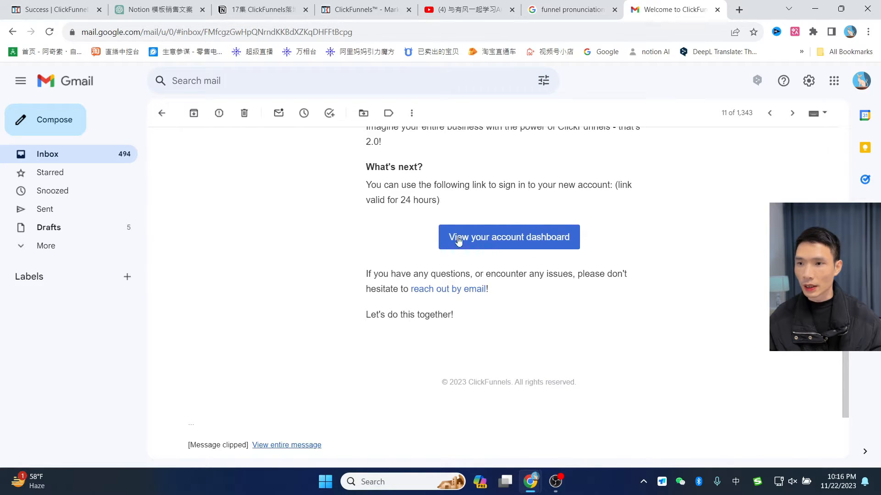
- Log in to ClickFunnels 2.0 from the ClickFunnels homepage
left_click(47, 4)
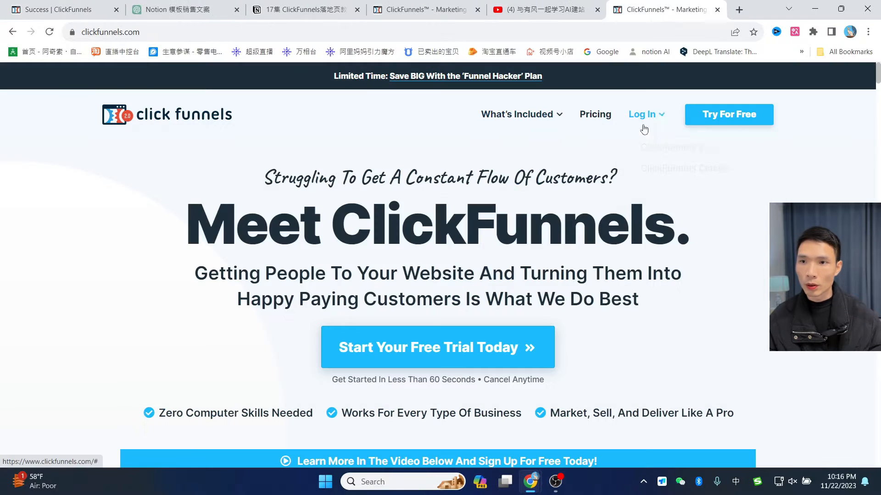
mouse_move(647, 115)
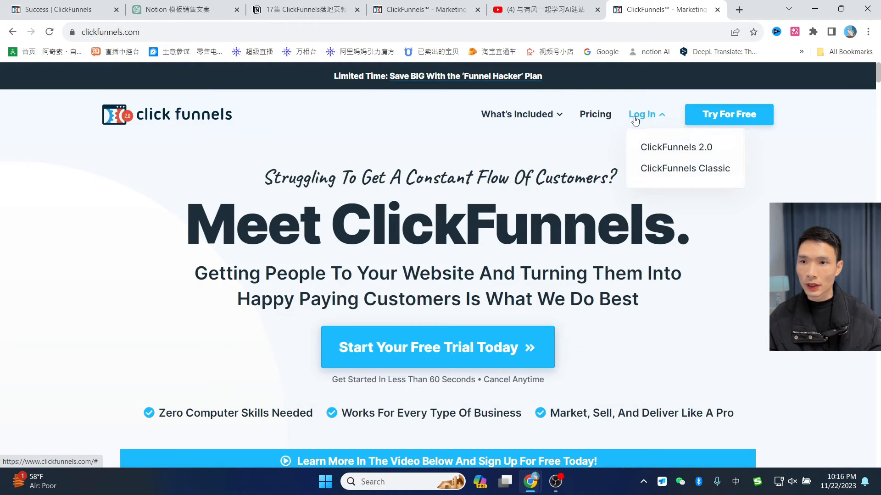
left_click(667, 150)
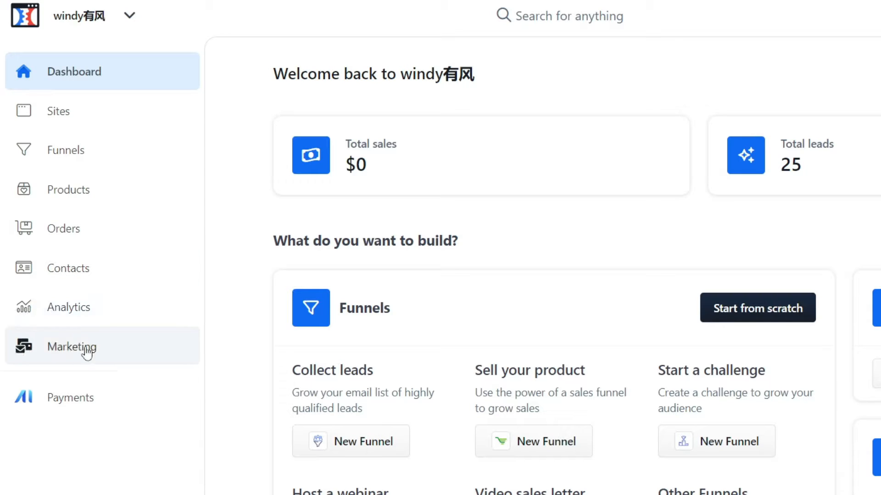
- Open the billing page from the workspace settings
scroll(112, 490, "down", 1)
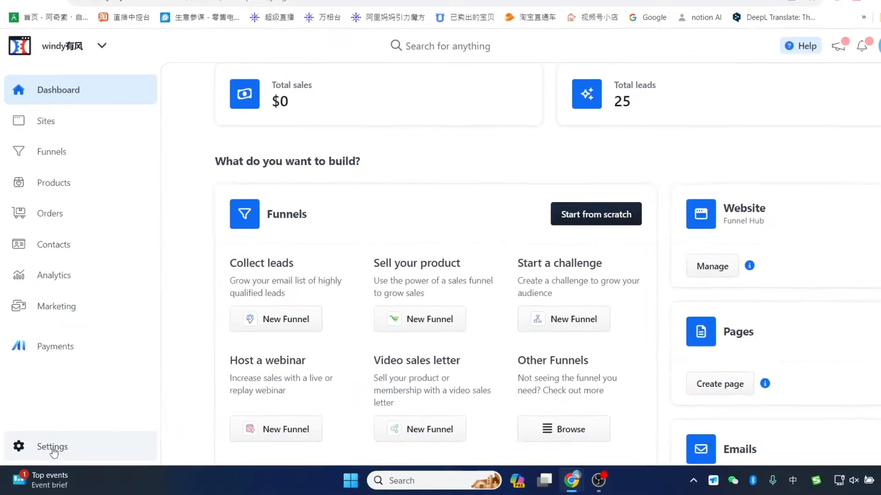
left_click(66, 435)
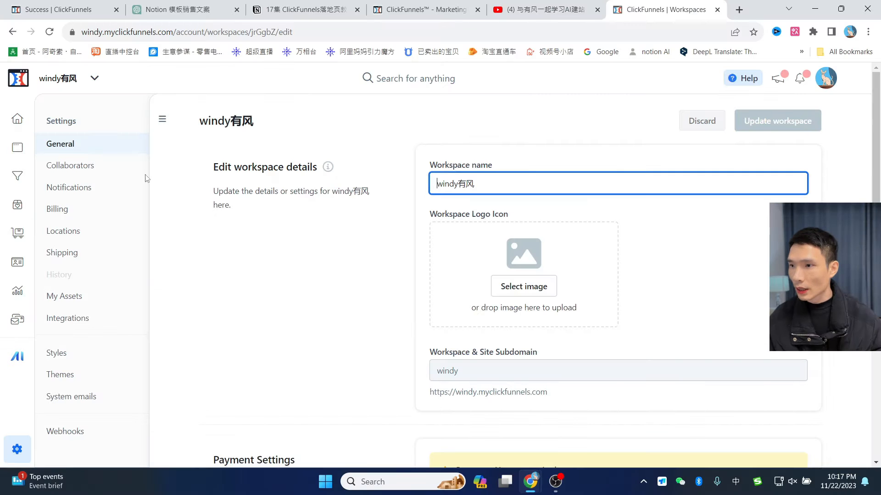
left_click(64, 210)
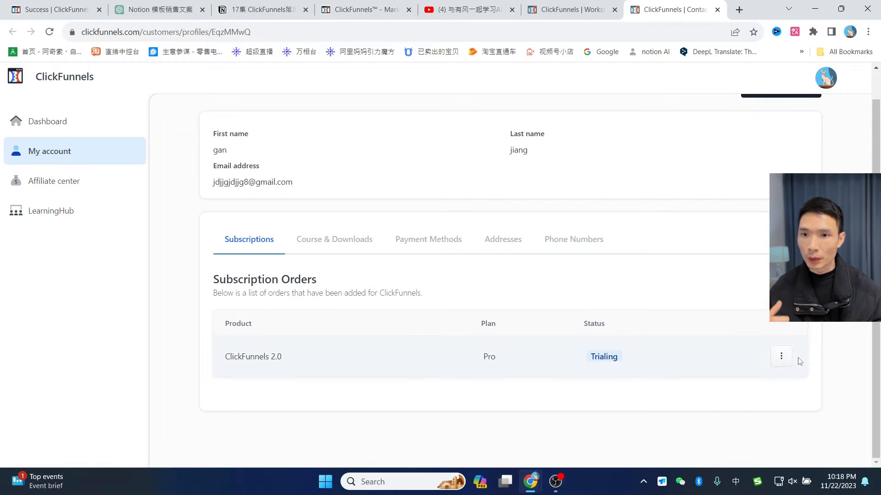
- Show the available actions, including Cancel, for the ClickFunnels 2.0 Pro subscription, and return to the dashboard
left_click(781, 361)
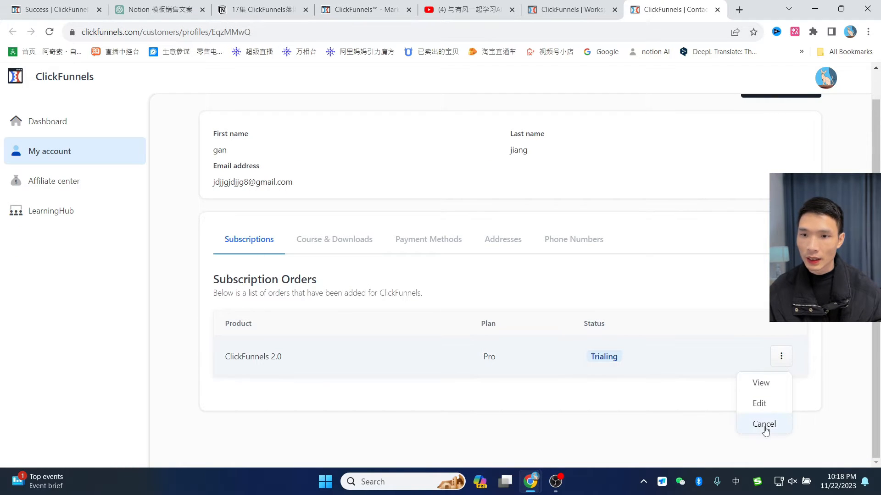
scroll(721, 246, "up", 1)
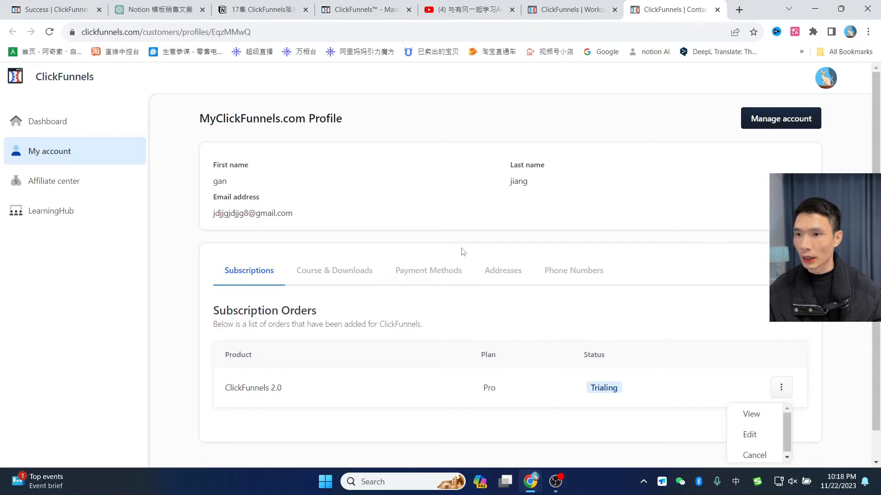
left_click(48, 122)
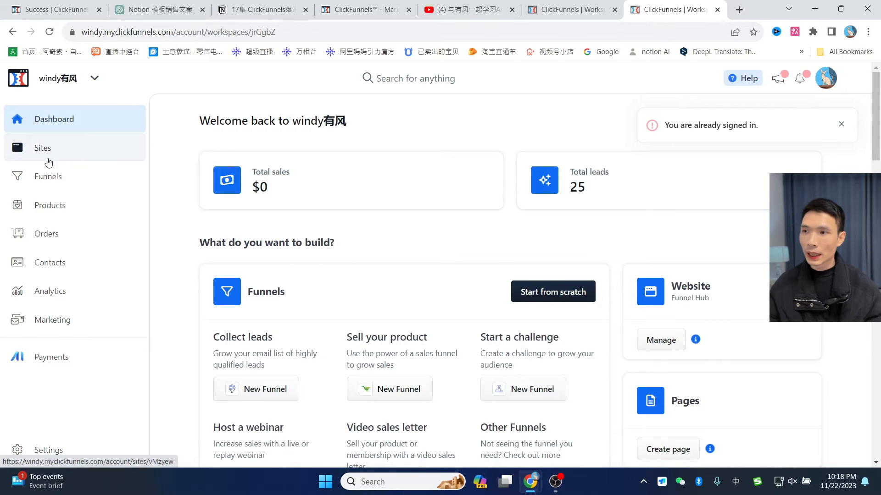
- Open the Domains page in the site settings of the workspace
left_click(44, 157)
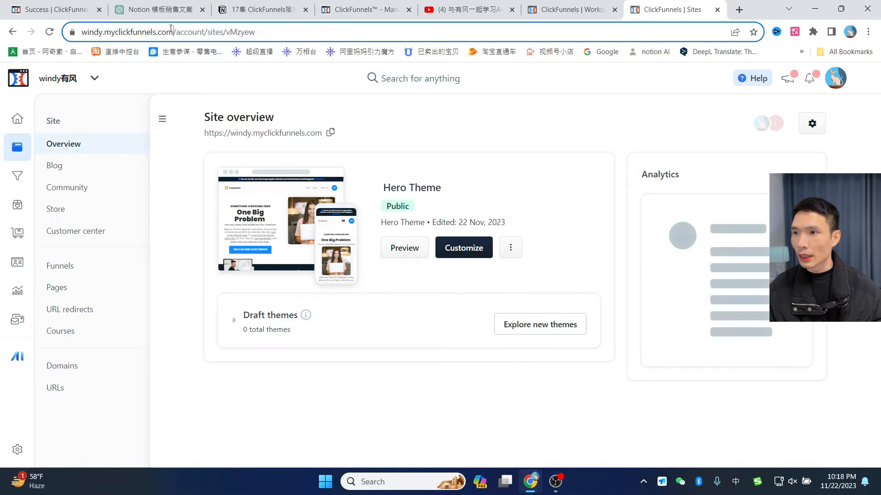
left_click_drag(173, 32, 81, 32)
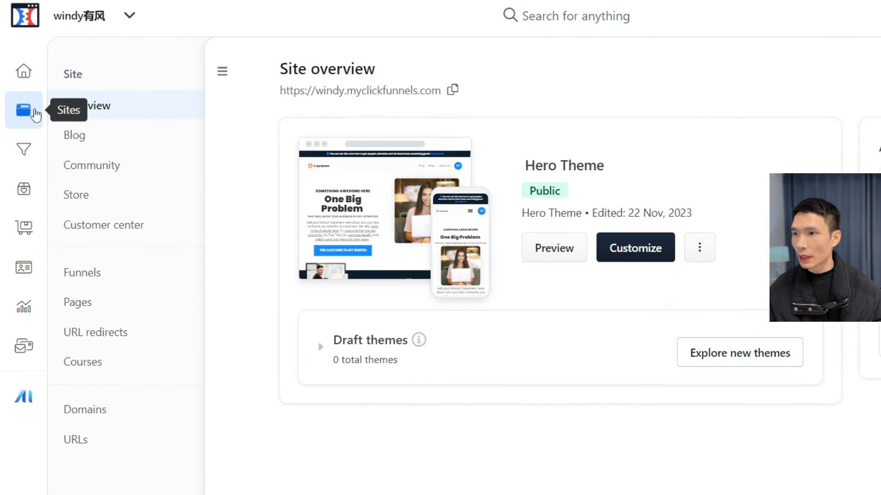
left_click(85, 410)
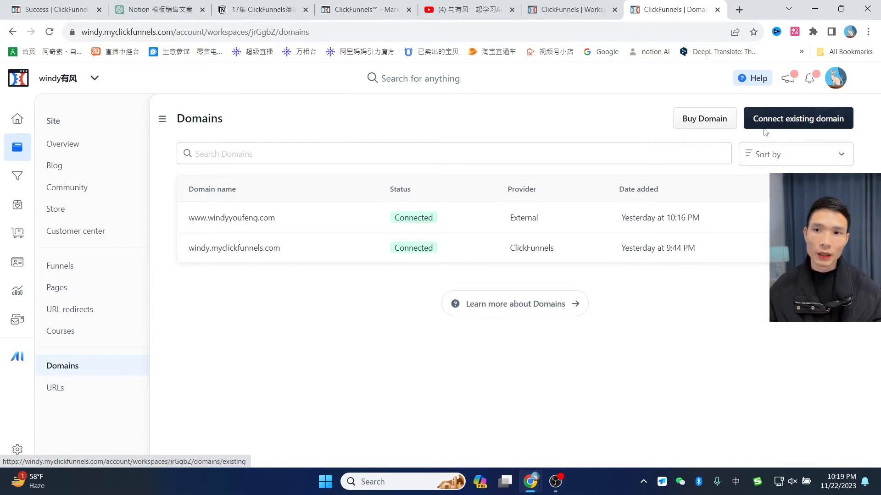
left_click_drag(290, 219, 208, 219)
key("ctrl+c")
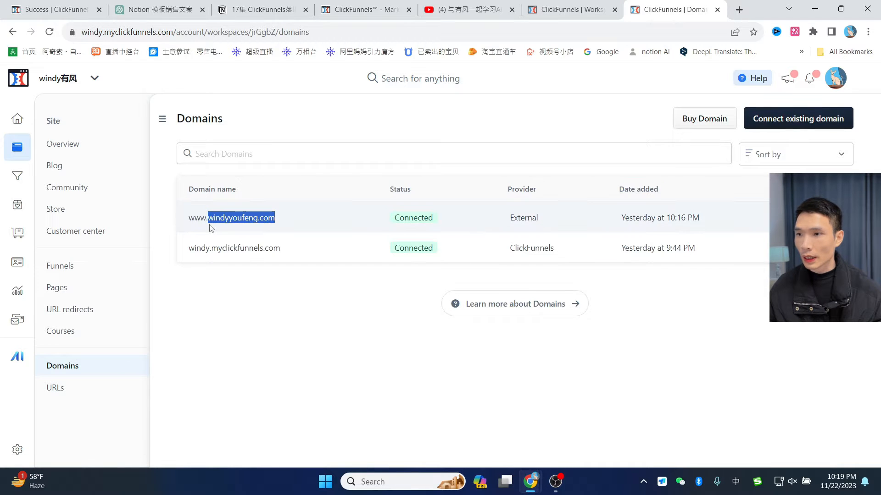
left_click(808, 127)
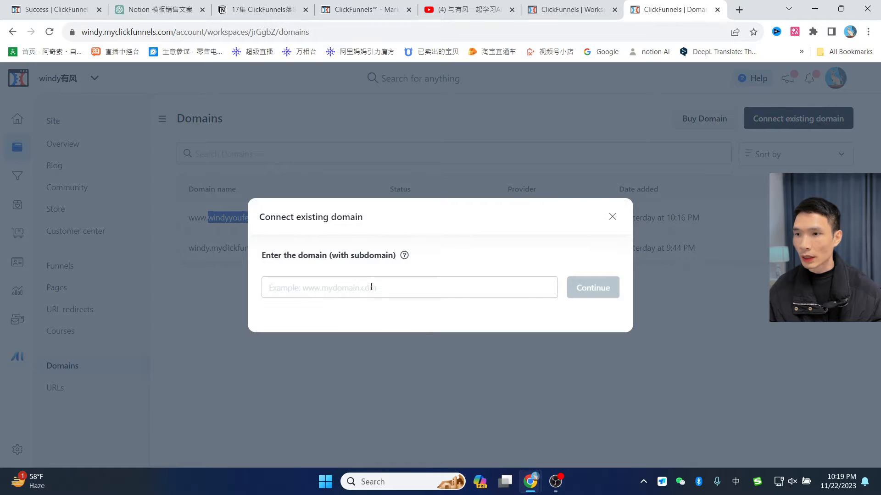
left_click(371, 286)
key("ctrl+v")
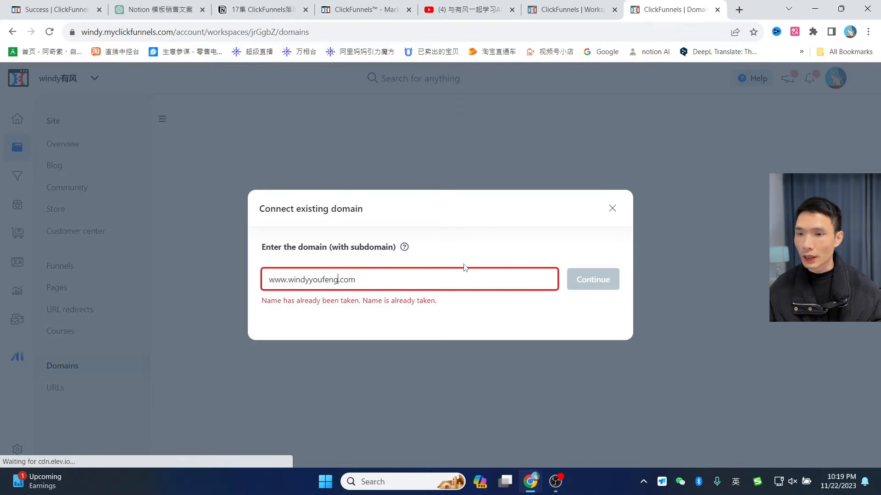
type("1")
left_click(592, 279)
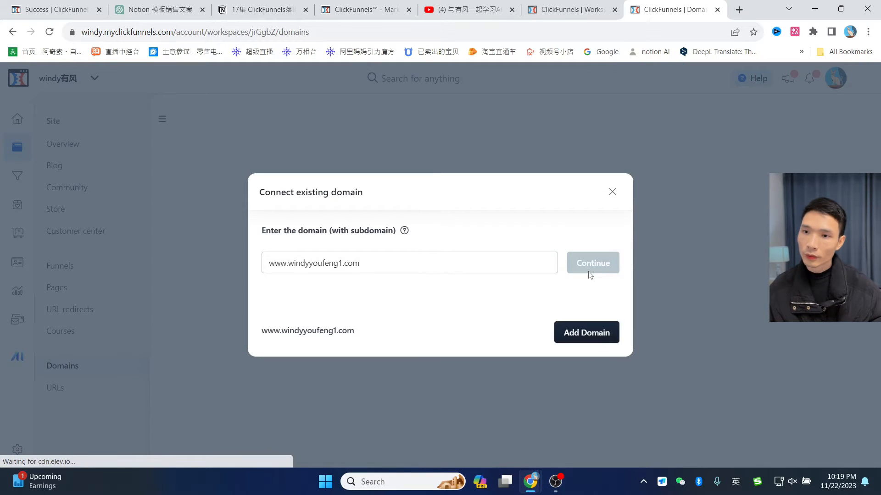
left_click(580, 342)
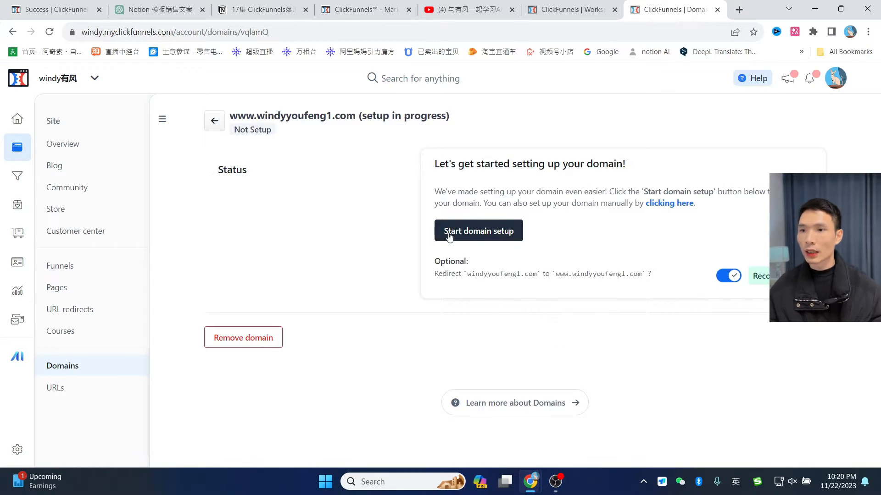
- Start the domain setup with 123-Reg as provider to view the required DNS records, and close the setup
left_click(496, 234)
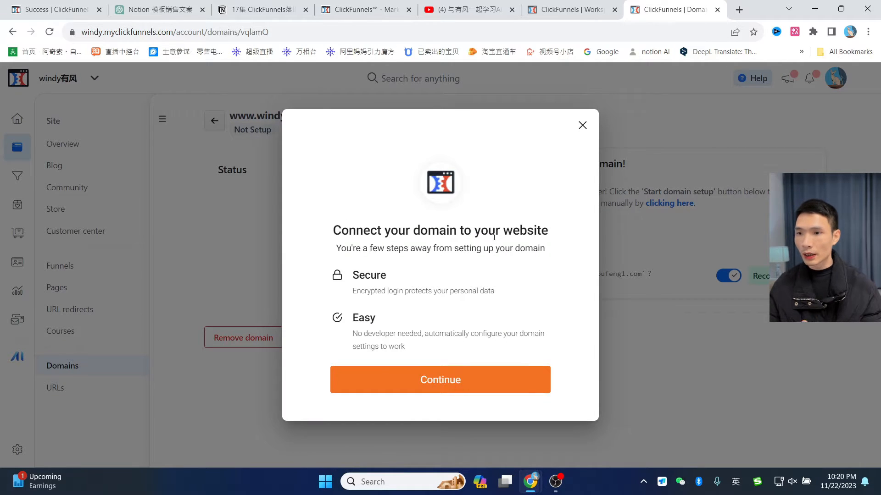
left_click_drag(337, 237, 563, 232)
left_click(447, 385)
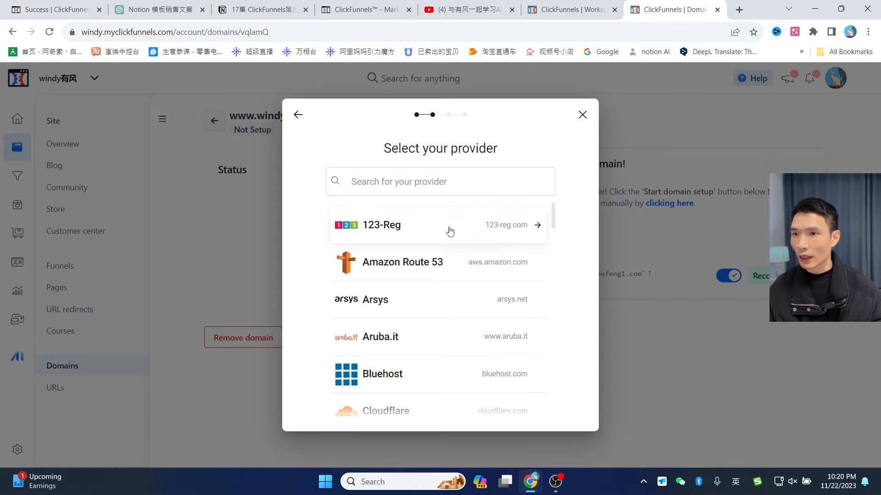
scroll(439, 236, "down", 1)
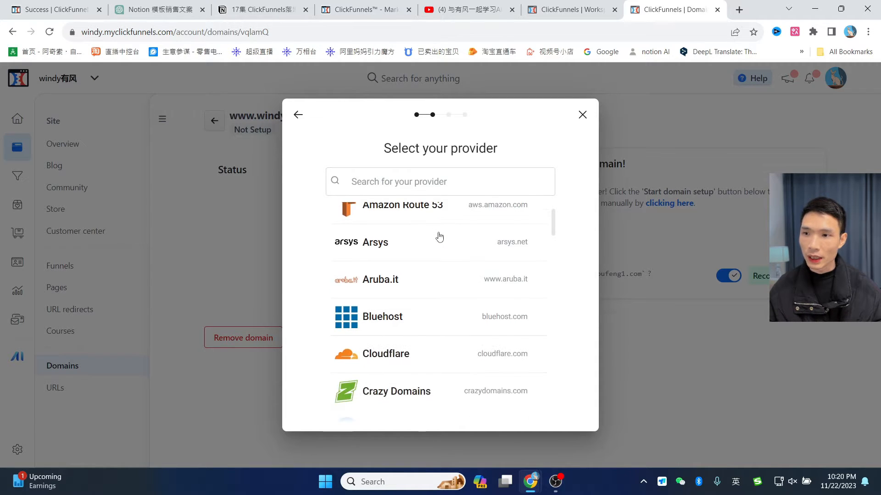
scroll(412, 229, "up", 1)
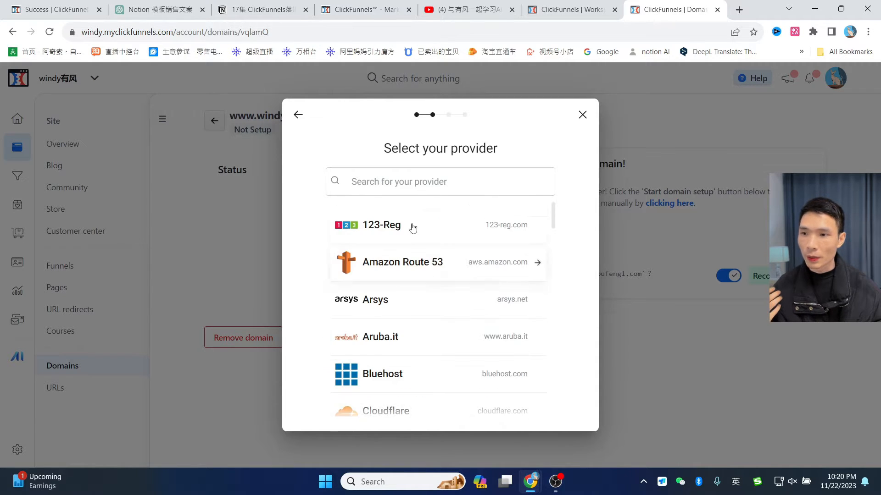
left_click(446, 233)
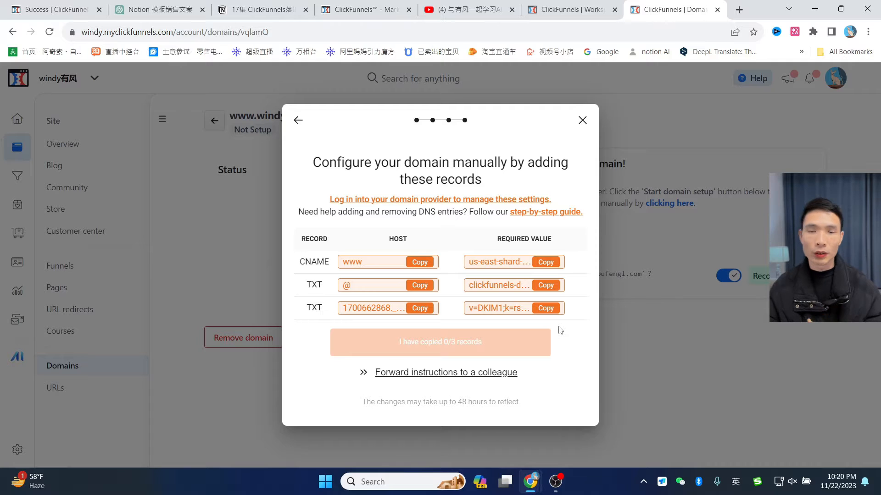
left_click(596, 172)
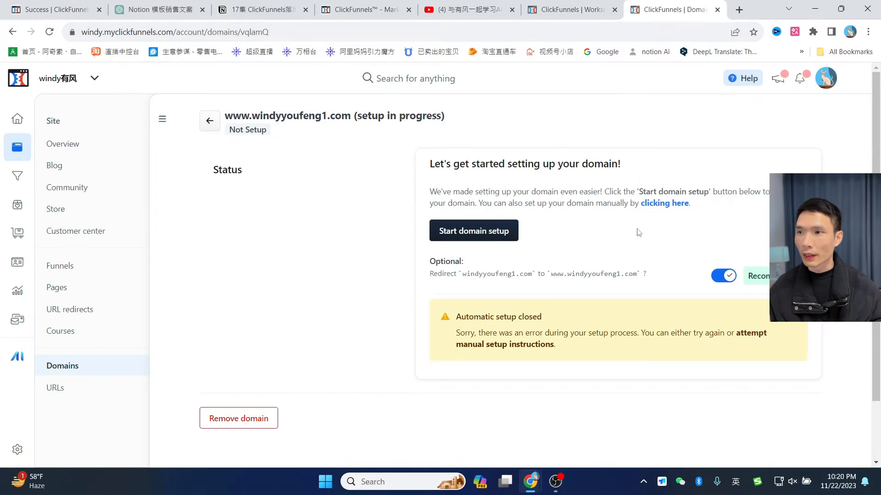
left_click(56, 369)
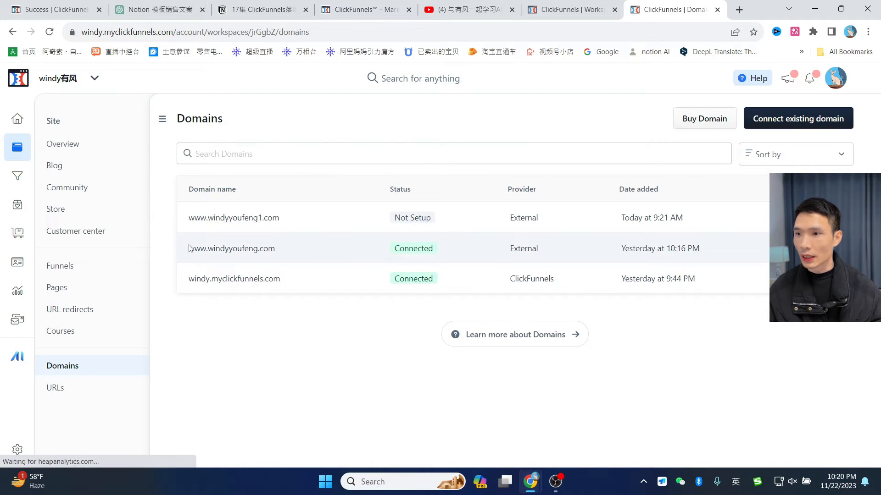
left_click_drag(188, 249, 580, 254)
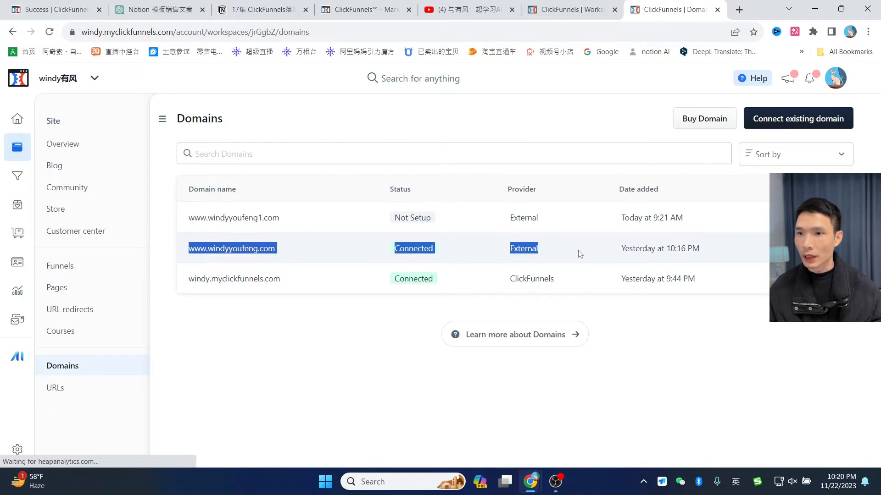
left_click(825, 248)
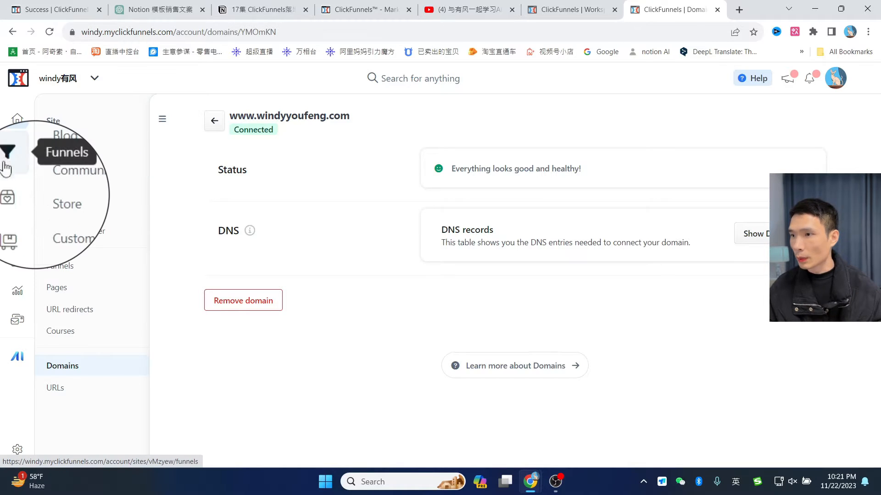
- Start creating a new product from the Products page
left_click(10, 204)
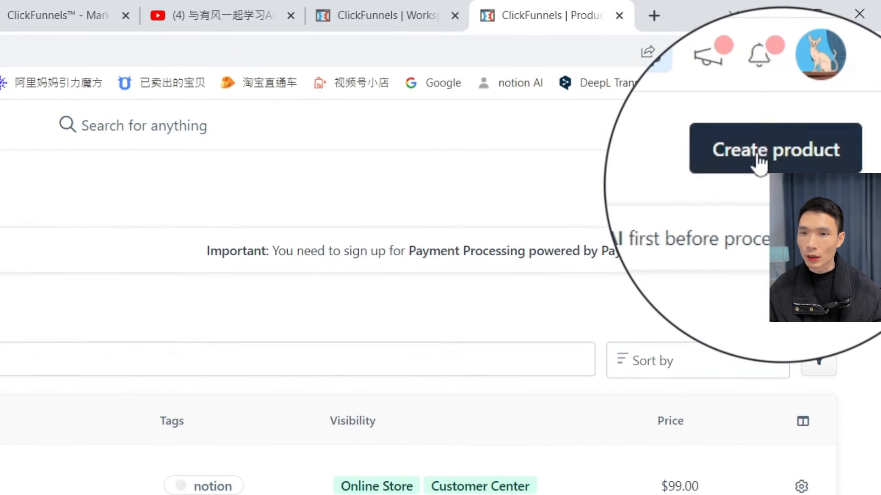
left_click(768, 195)
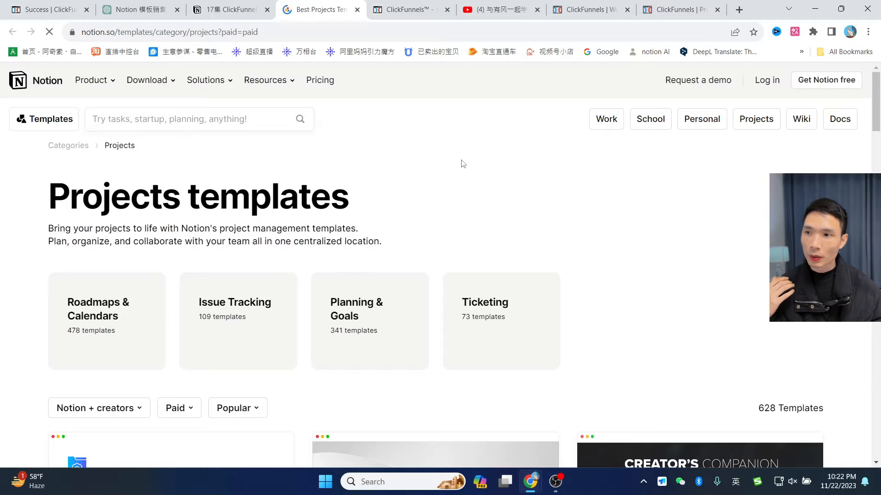
- Switch to Notion's template gallery and examine the paid Projects templates and their prices
scroll(392, 202, "down", 5)
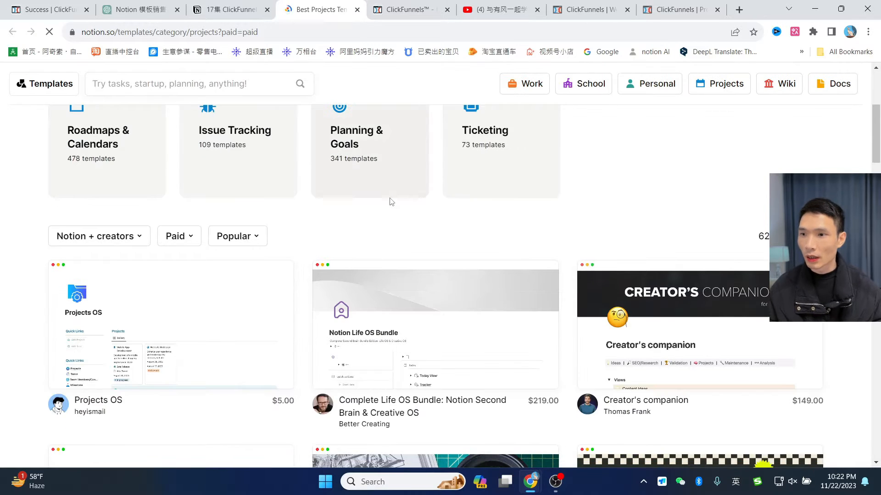
scroll(432, 226, "down", 3)
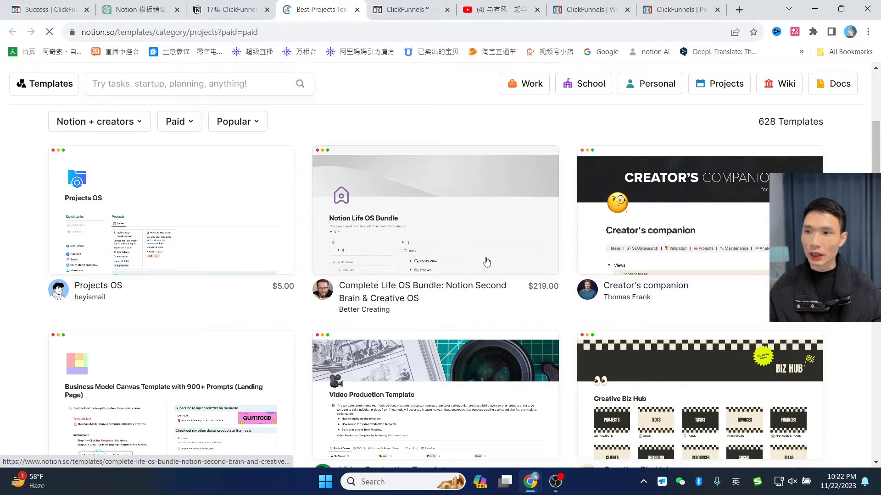
scroll(485, 259, "up", 5)
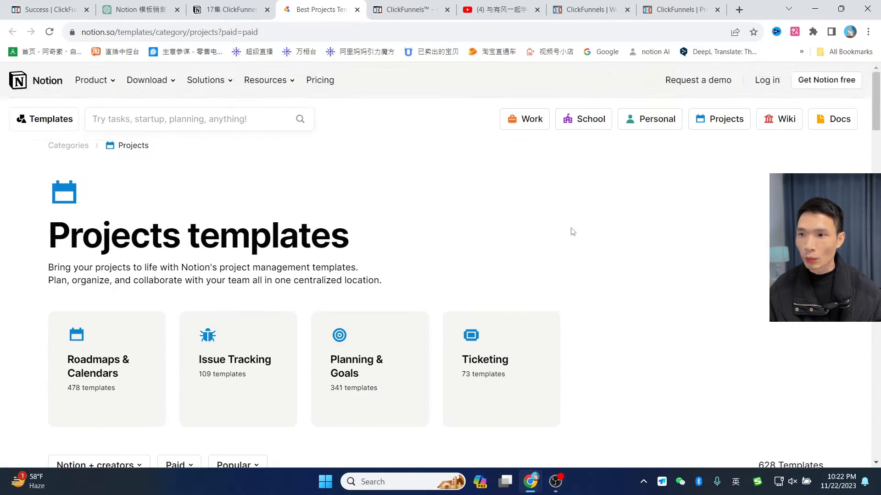
scroll(573, 236, "down", 5)
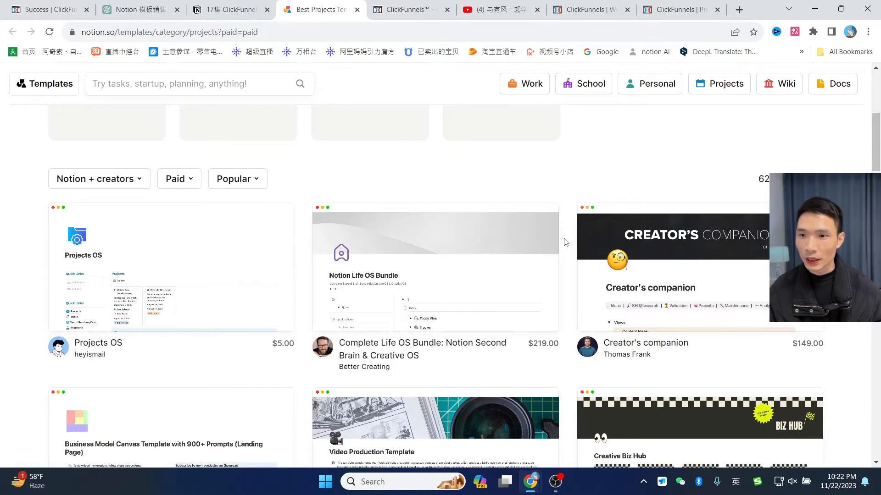
scroll(714, 257, "down", 2)
scroll(710, 209, "up", 1)
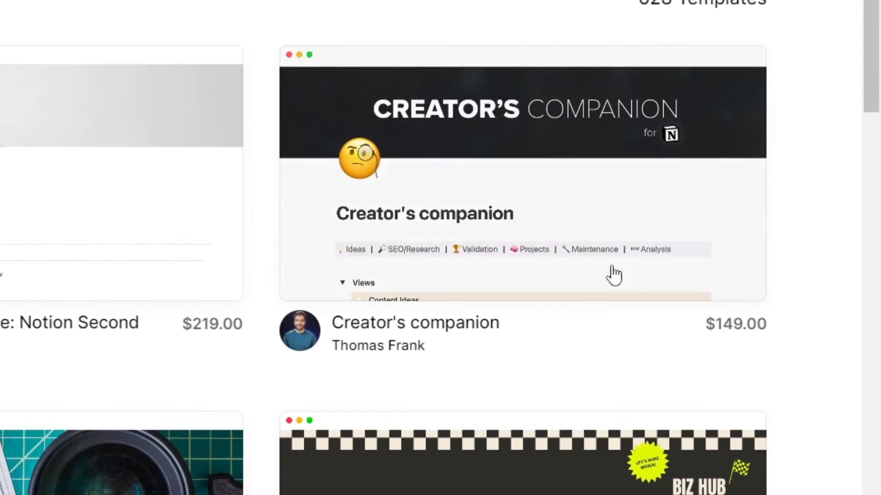
scroll(660, 264, "down", 1)
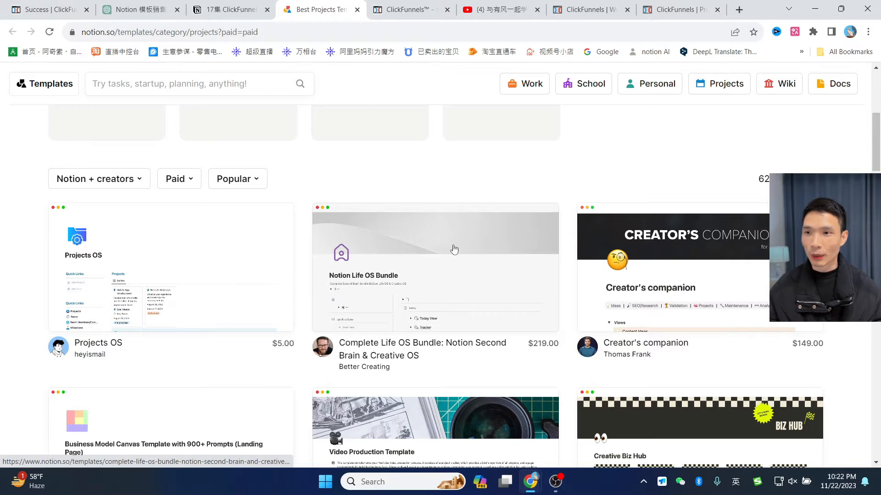
- Switch back to ClickFunnels and create a digital product named "Notion模板" without a description
left_click(679, 9)
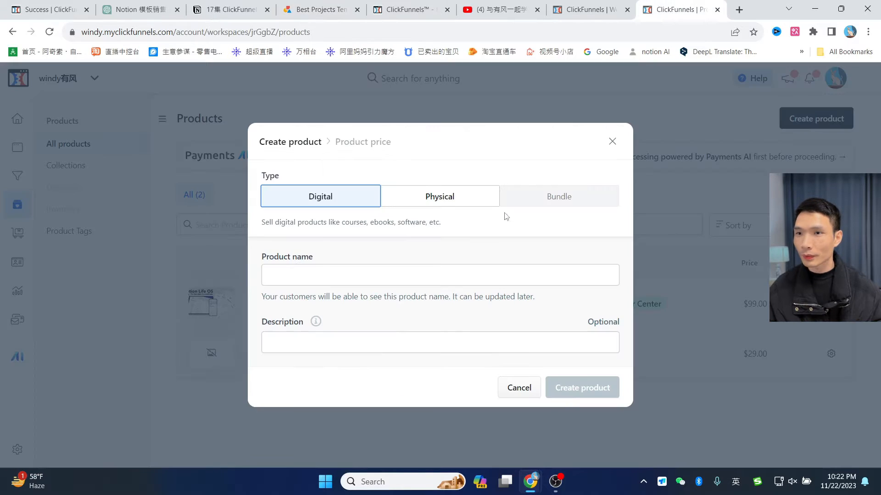
left_click(292, 271)
left_click(363, 304)
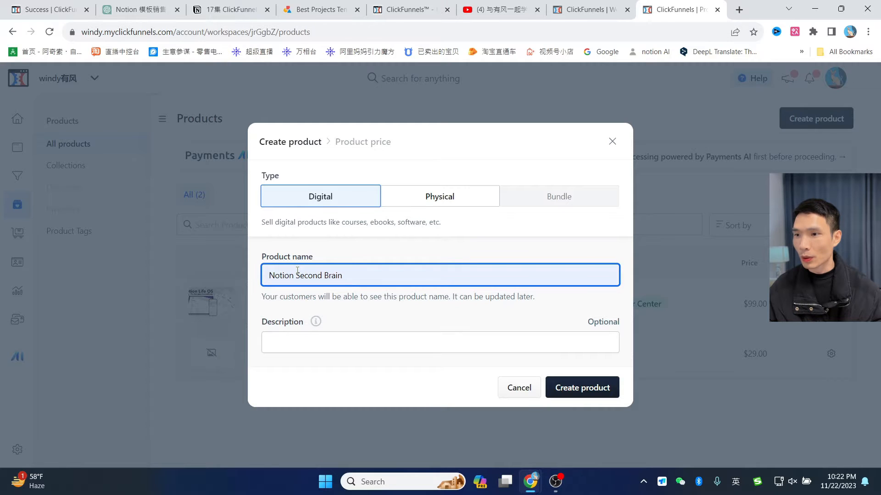
left_click_drag(294, 275, 349, 275)
type("模板")
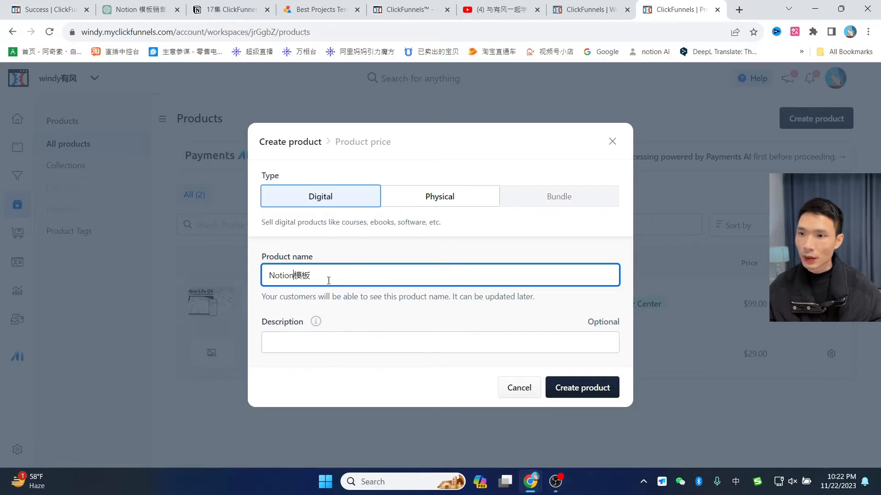
left_click(357, 381)
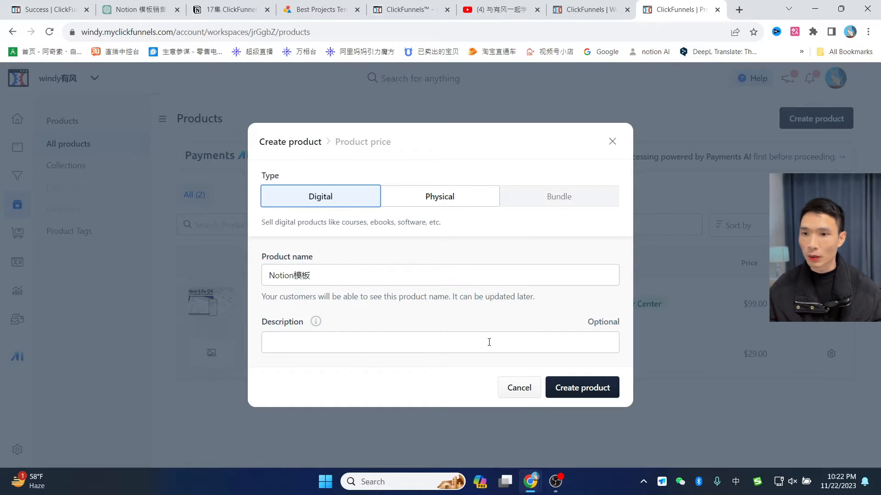
left_click(582, 388)
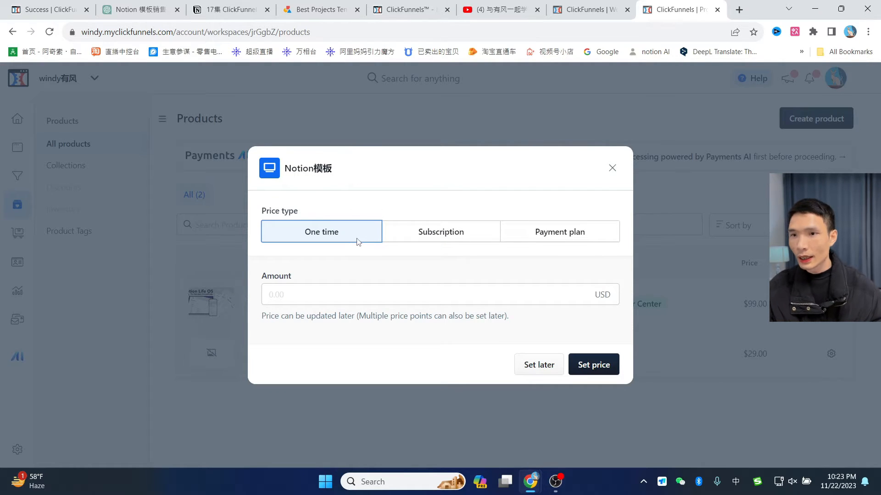
- Compare the Subscription and Payment plan price types, and set a one-time price of 99 USD for the product
left_click(448, 238)
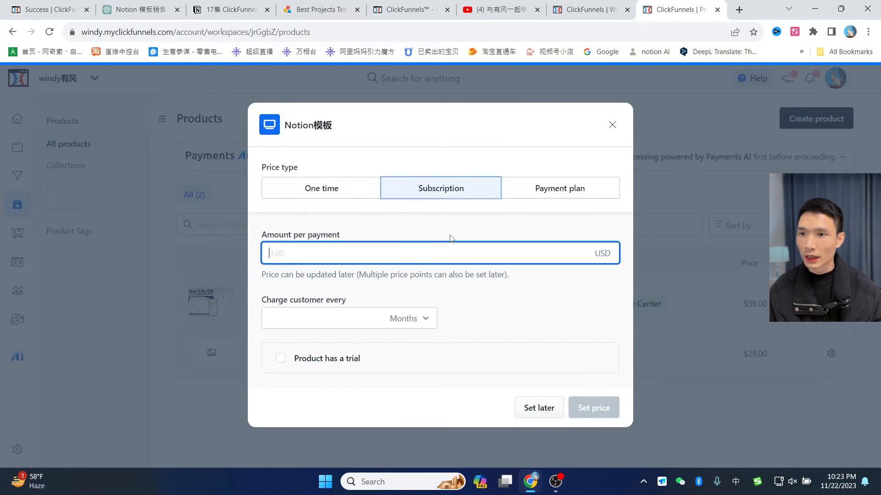
left_click(562, 197)
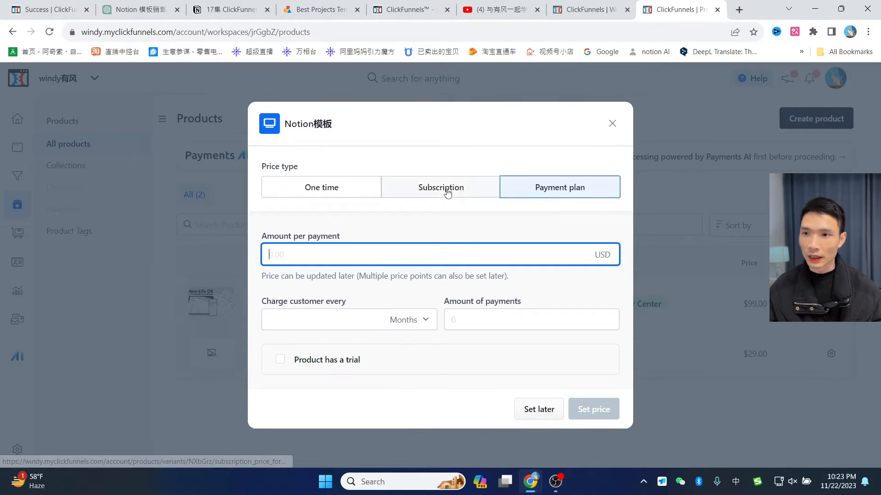
left_click(375, 192)
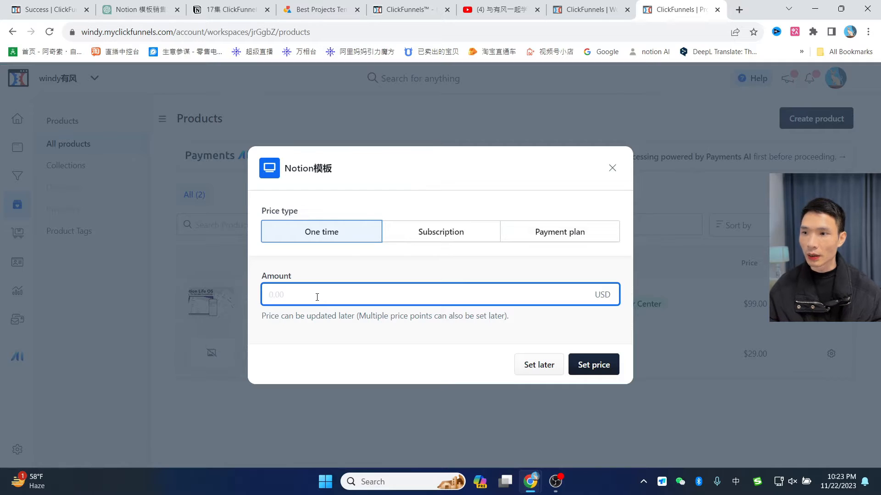
type("99")
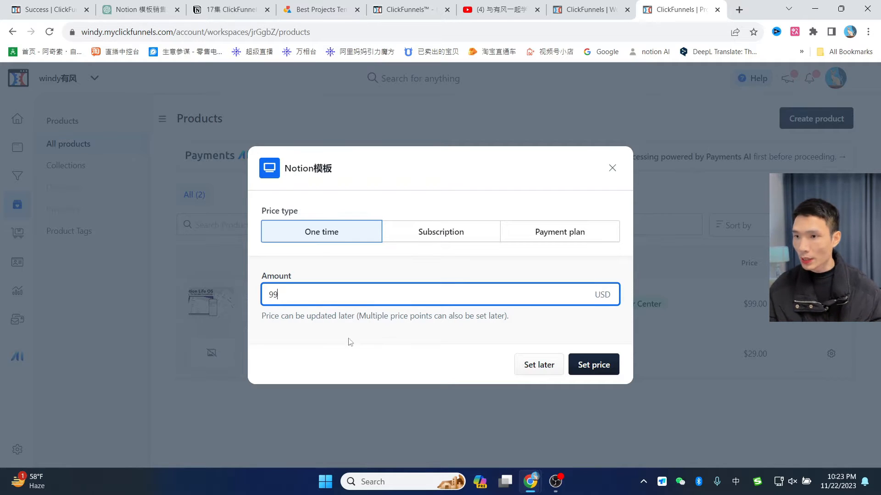
left_click(434, 352)
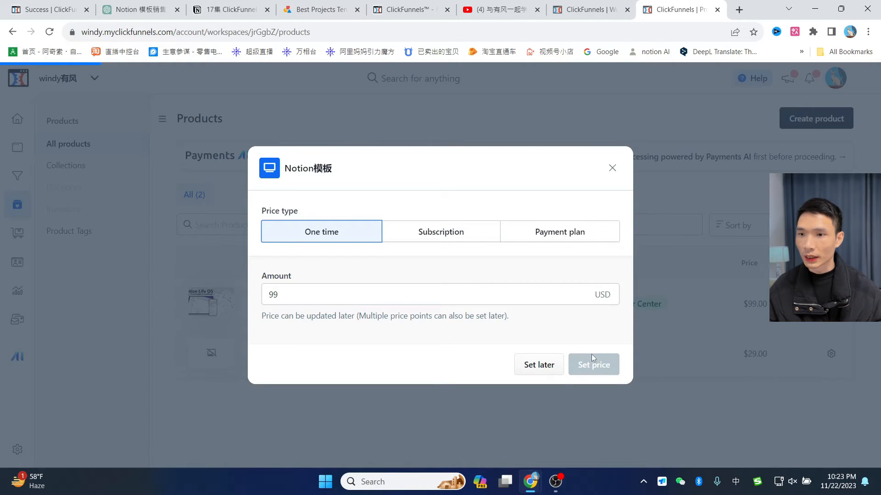
- Confirm the product's one-time price, set its compare-at amount to 199 USD, and save the price
left_click(592, 361)
scroll(417, 275, "down", 6)
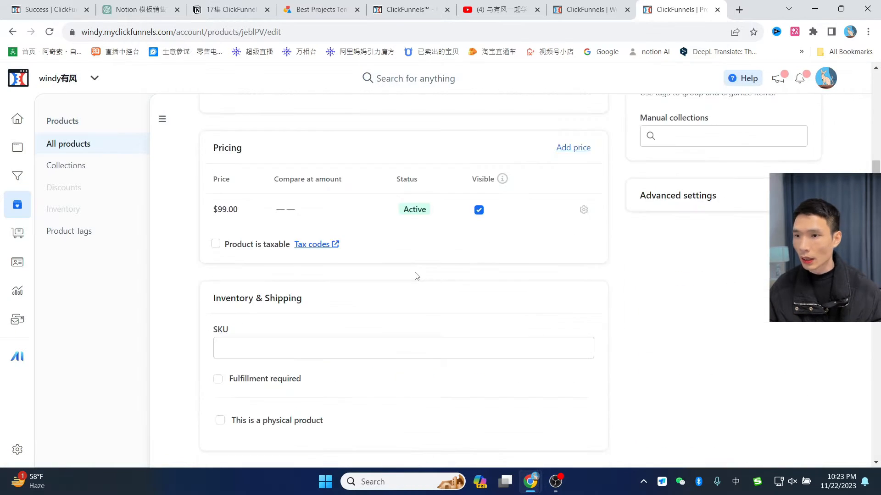
left_click(584, 209)
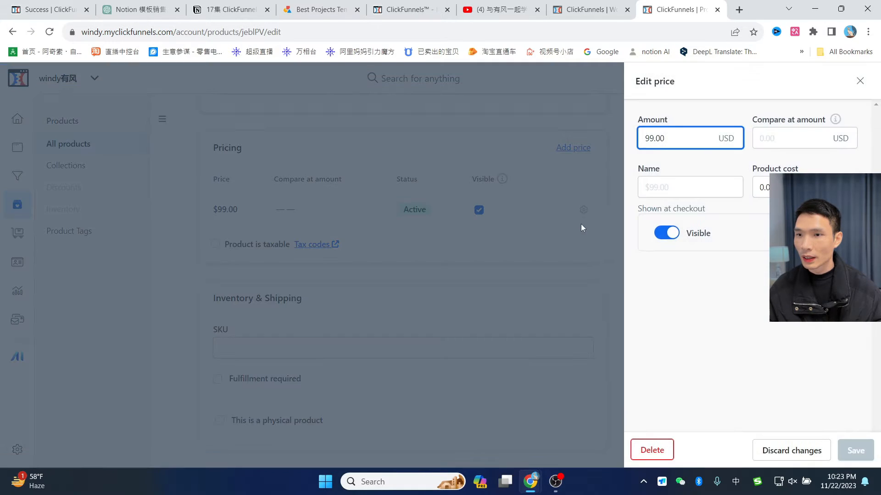
left_click(777, 140)
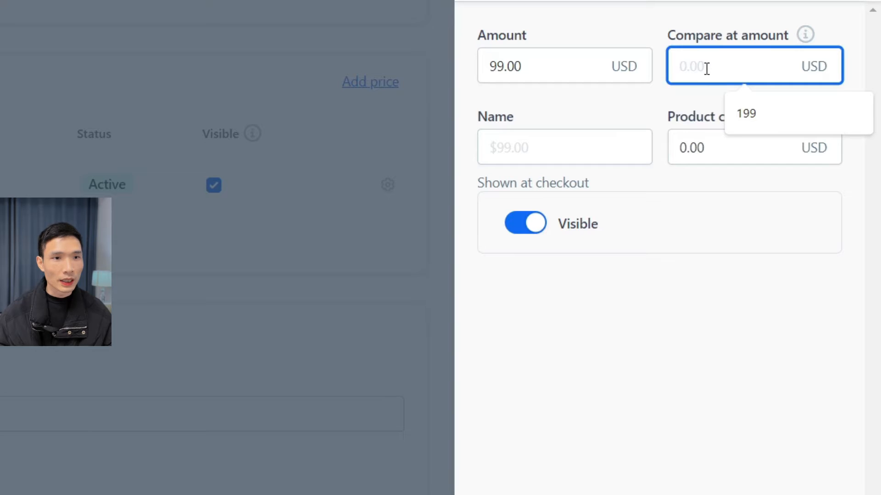
type("19")
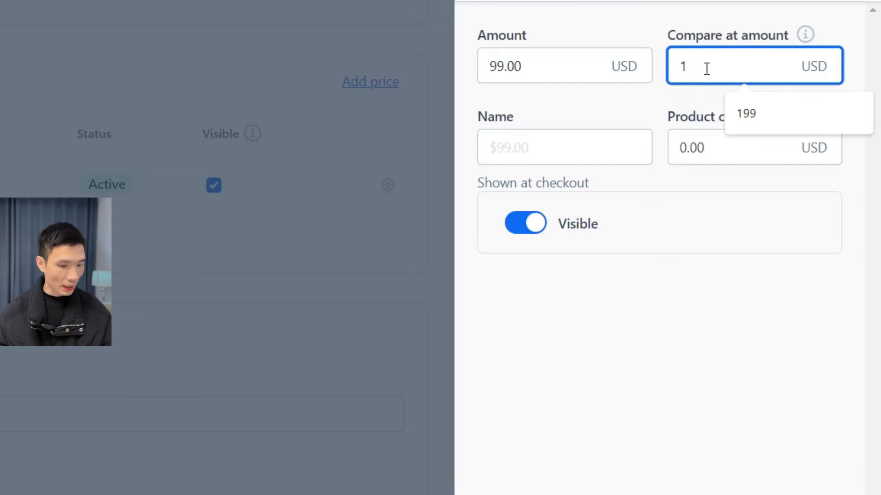
type("9")
left_click(684, 240)
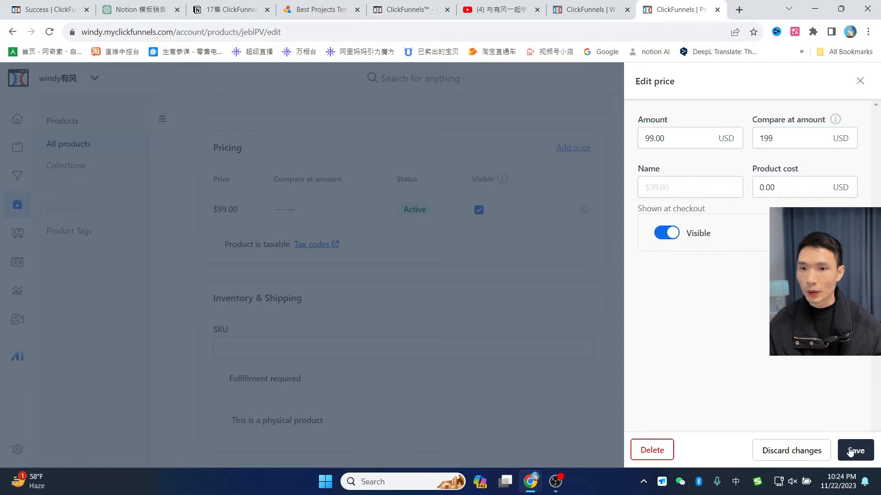
left_click(854, 452)
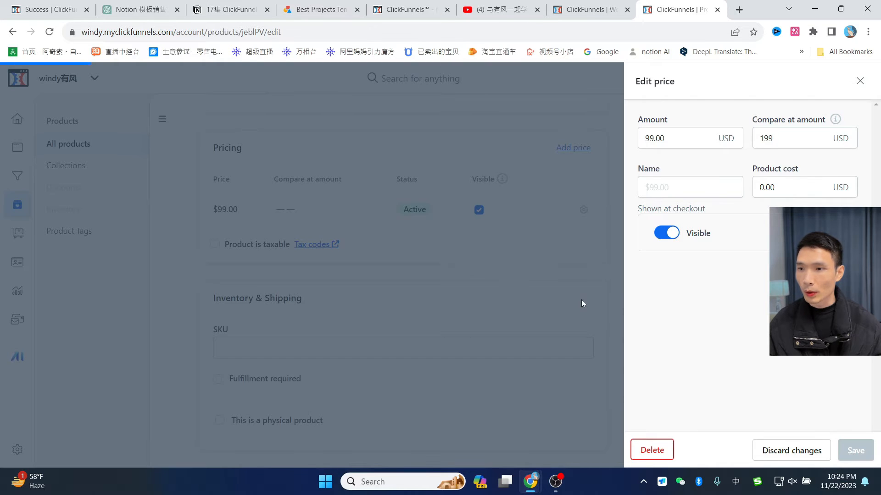
- Switch to Notion's template gallery and copy the "About this template" text of the Complete Life OS Bundle
scroll(503, 309, "up", 6)
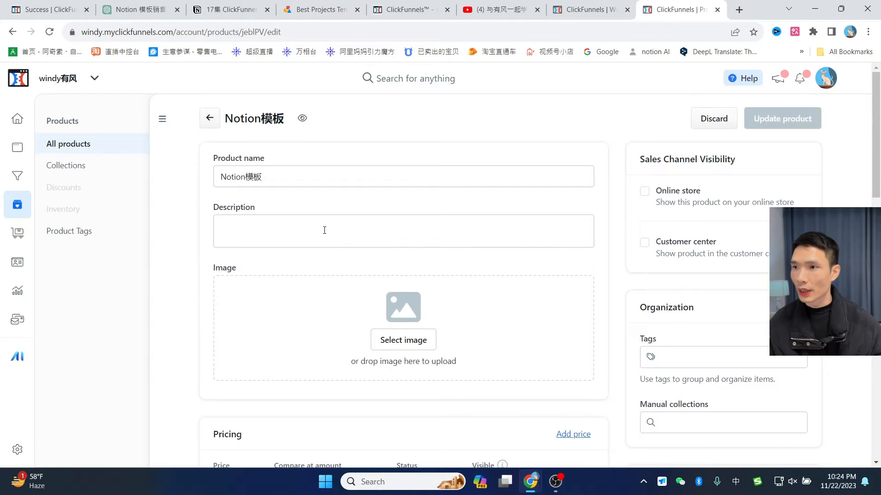
left_click(309, 10)
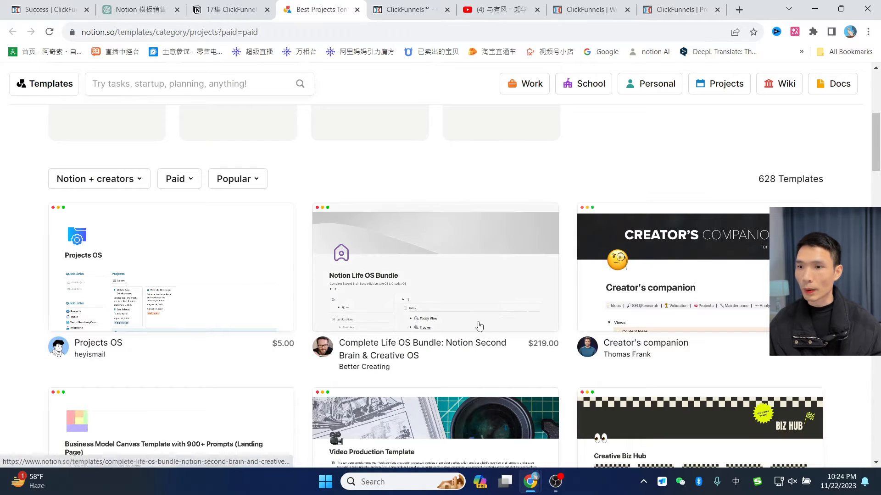
left_click(438, 350)
scroll(142, 195, "down", 10)
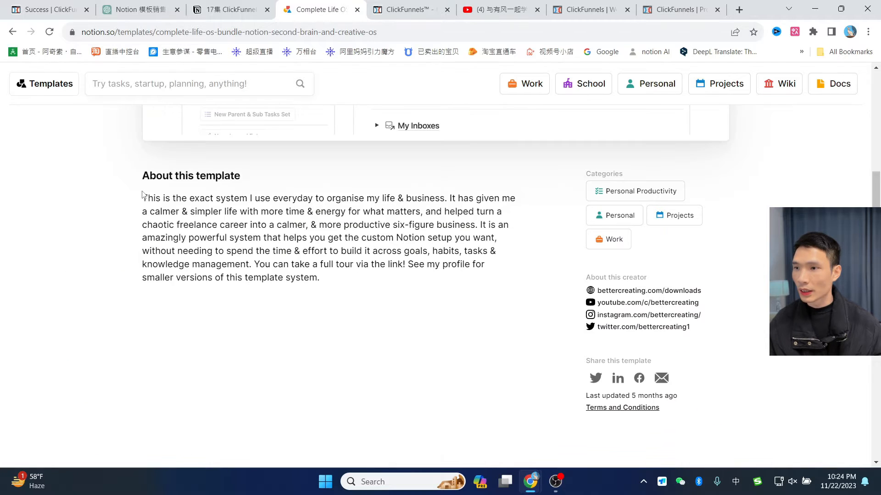
left_click_drag(142, 198, 350, 272)
key("ctrl+c")
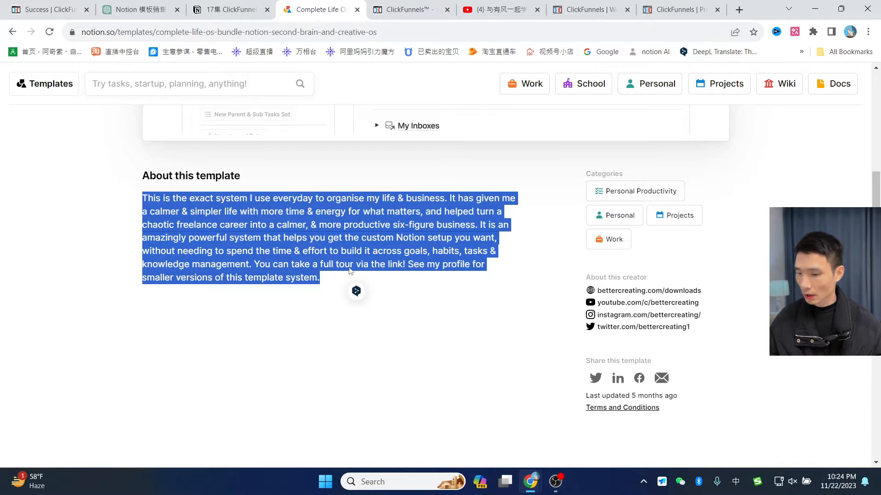
- Switch back to the ClickFunnels product and paste the copied template text as its description
left_click(571, 9)
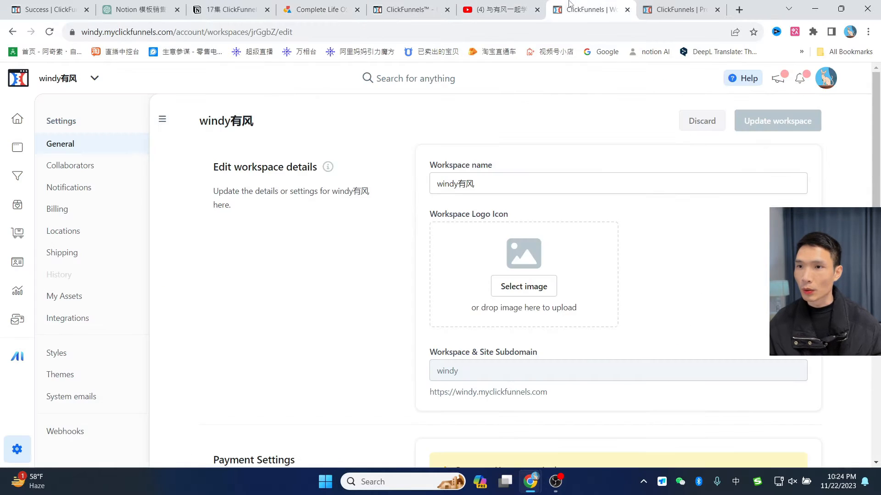
left_click(656, 9)
left_click(287, 235)
key("ctrl+v")
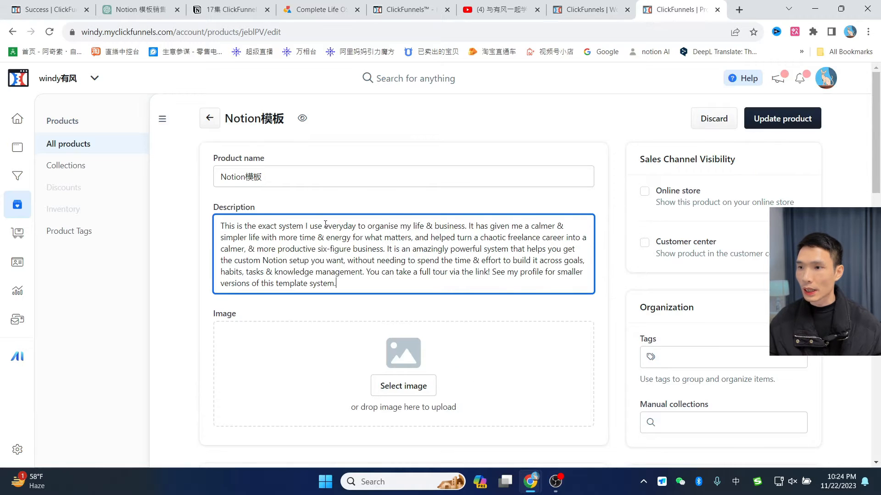
- Set the existing Notion Life OS picture from the image gallery as the product image
scroll(414, 275, "down", 2)
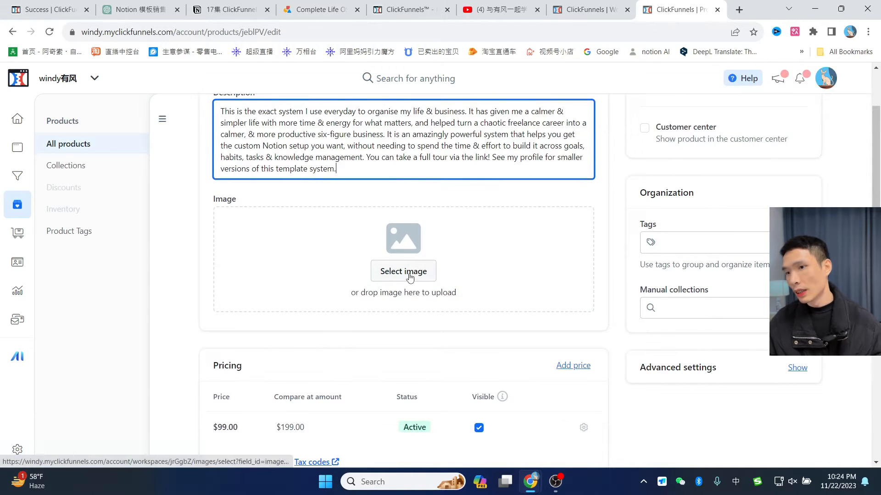
left_click(410, 275)
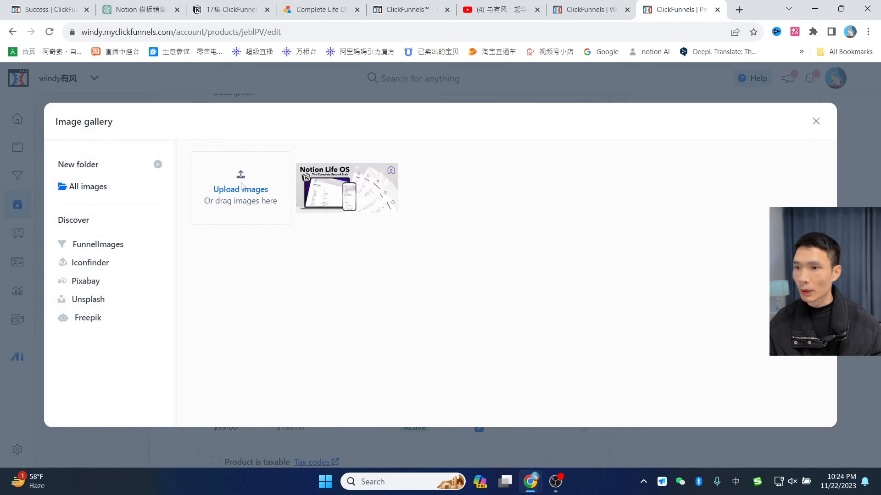
left_click(362, 193)
scroll(523, 270, "up", 3)
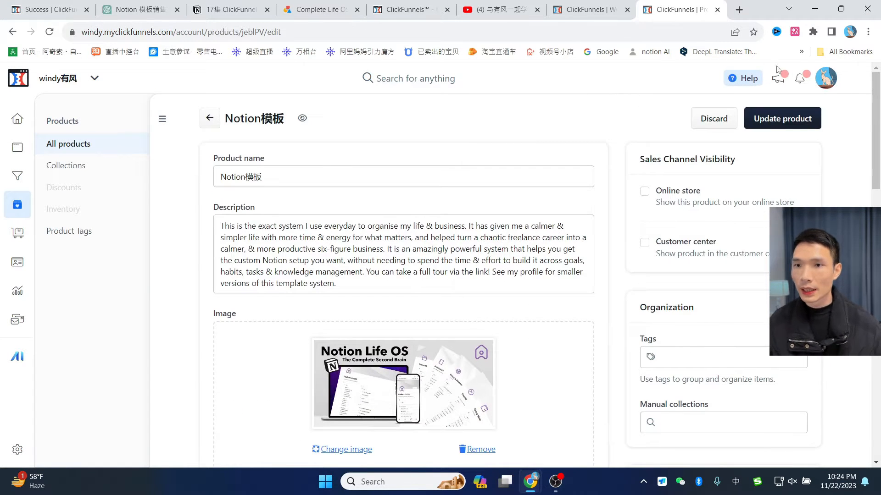
- Translate the product page into Simplified Chinese with the browser's translation extension
left_click(794, 31)
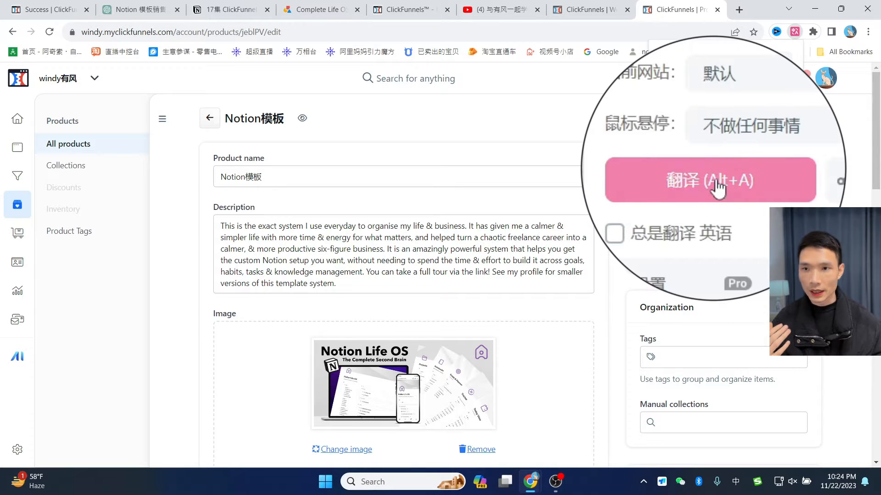
left_click(724, 197)
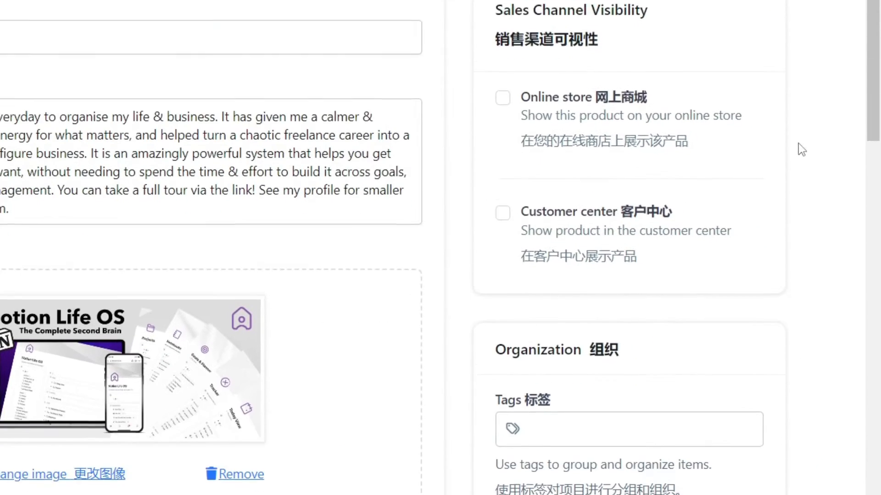
scroll(798, 142, "up", 2)
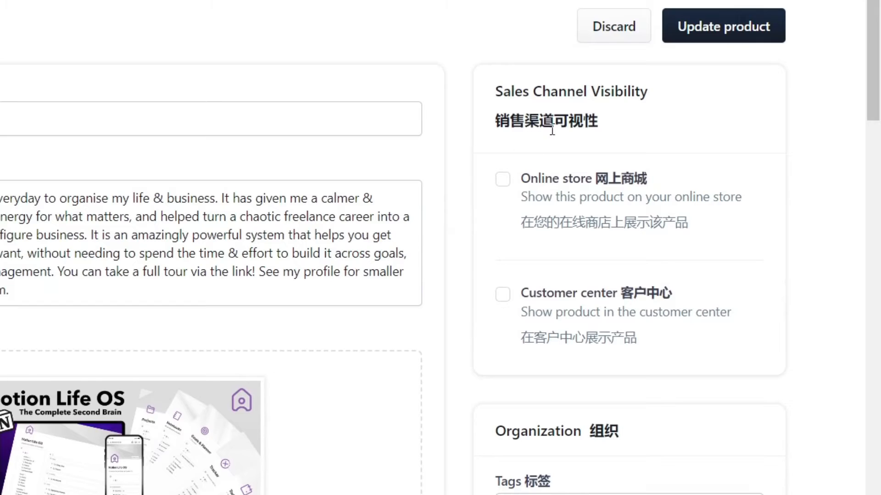
- Make the product visible in both the online store and the customer center
left_click(505, 181)
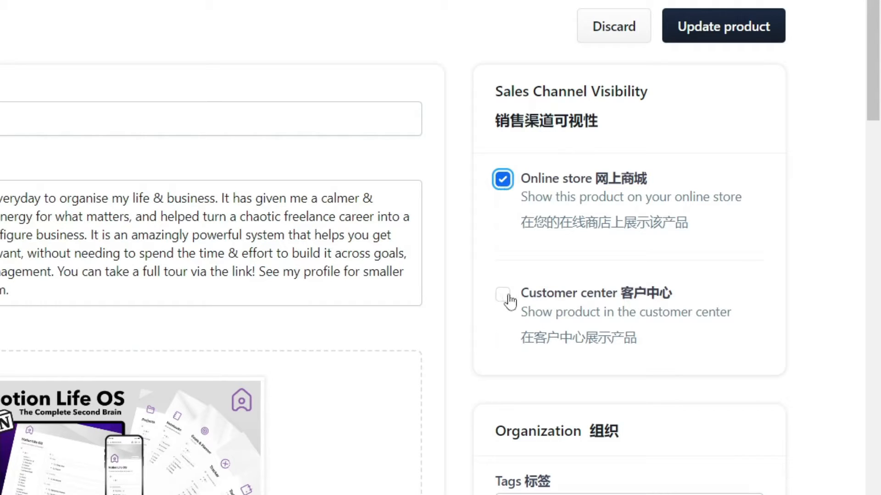
left_click(505, 296)
scroll(770, 206, "down", 4)
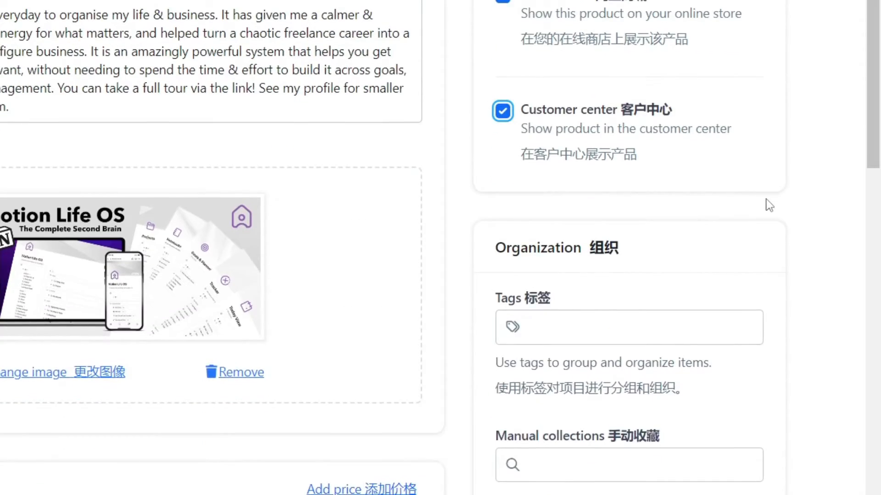
scroll(767, 205, "up", 2)
- Add the existing "notion" tag to the product's organization settings
scroll(659, 250, "down", 4)
left_click(614, 241)
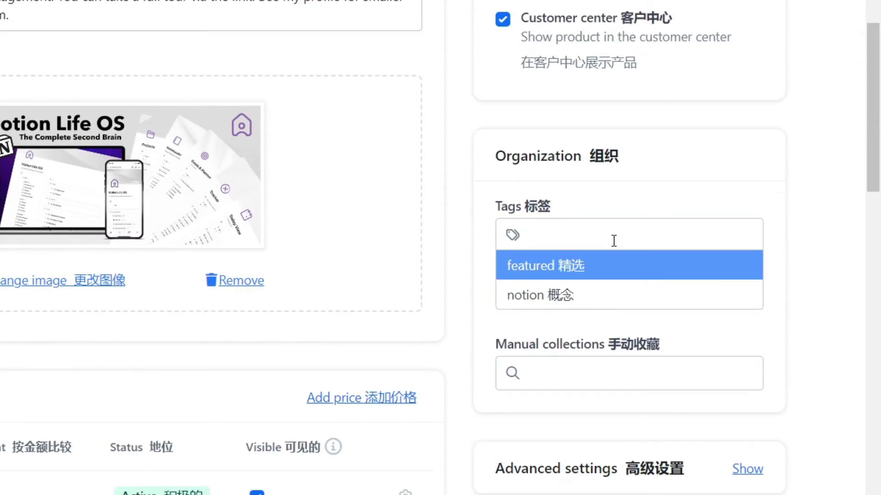
type("notion")
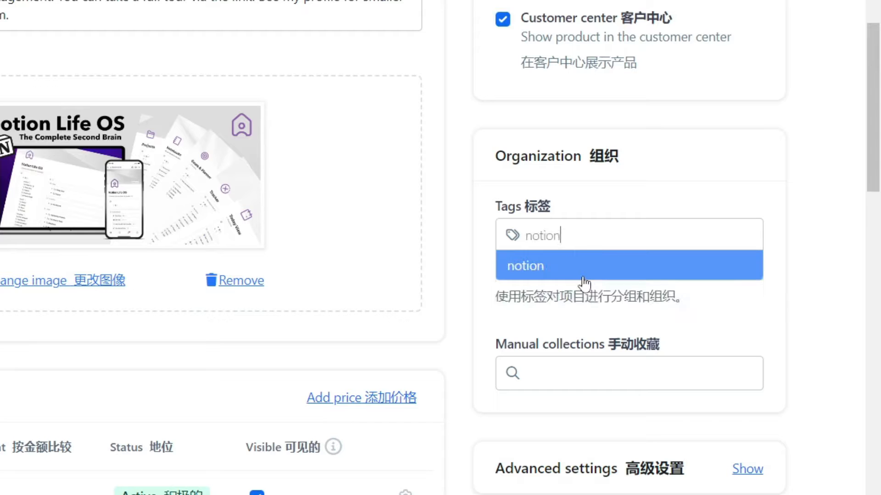
key("Return")
left_click(761, 154)
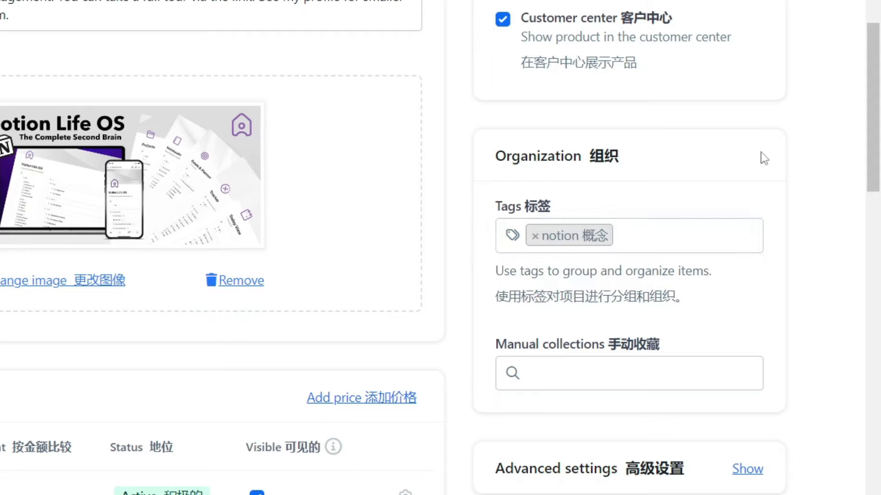
- Restore the page's original English text and examine the Pricing and Inventory & Shipping sections
scroll(804, 199, "down", 4)
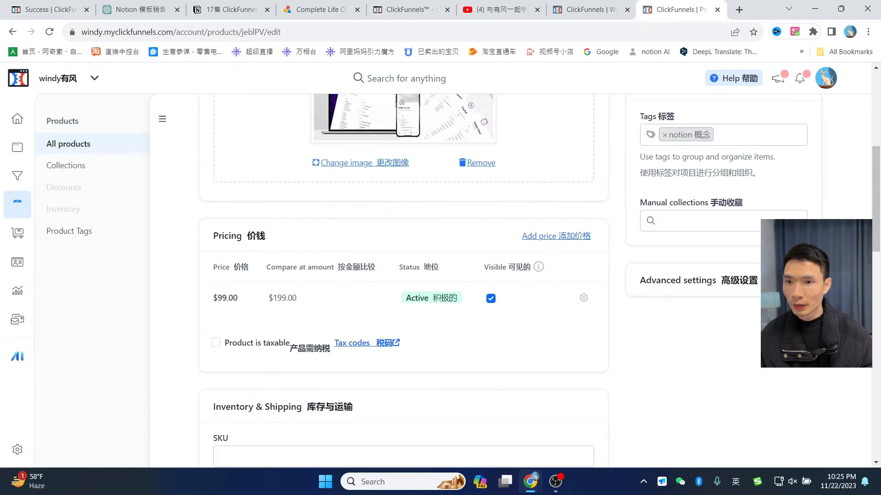
scroll(340, 270, "down", 4)
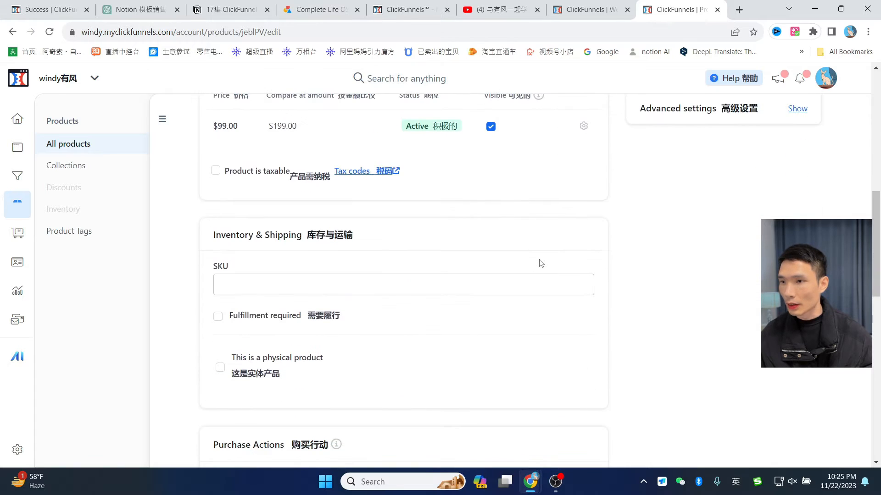
left_click(795, 32)
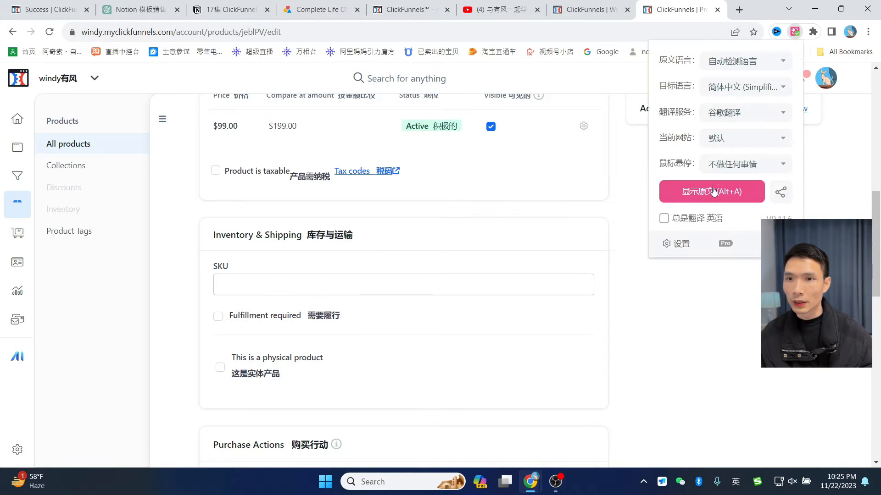
left_click(706, 198)
triple_click(214, 159)
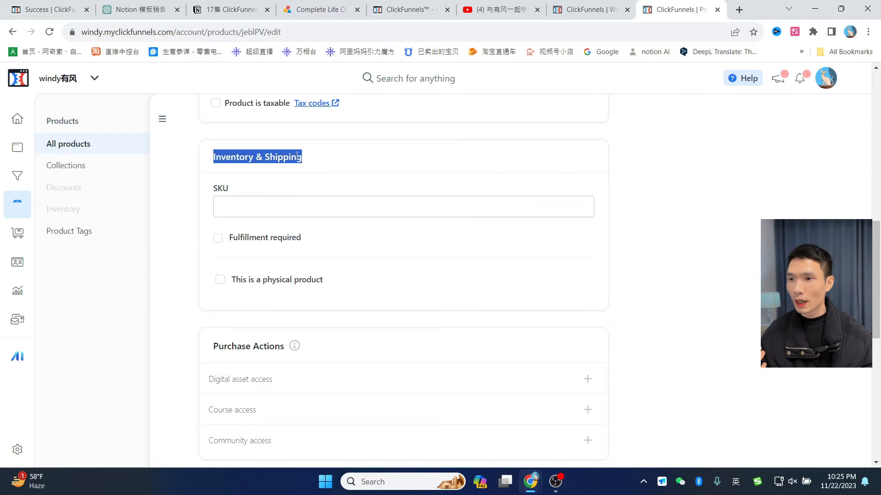
scroll(298, 156, "up", 10)
scroll(527, 267, "down", 9)
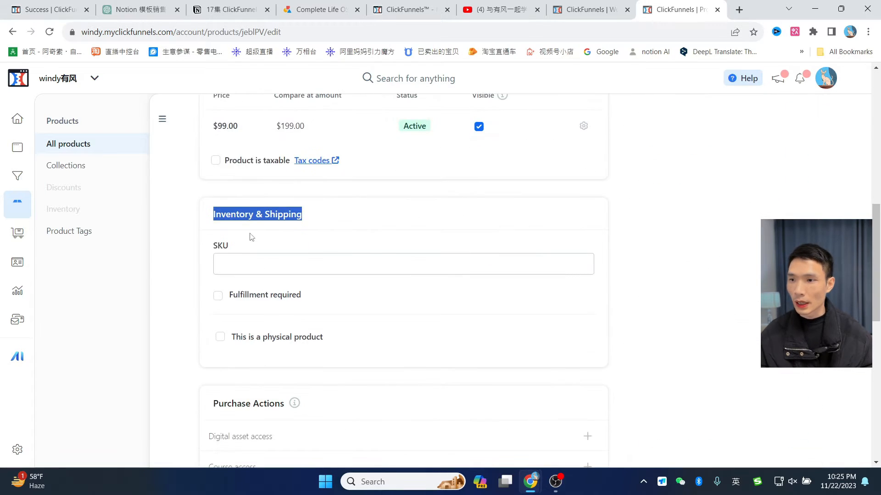
- Create a new digital asset named "notion模板" from the product's digital asset access settings, accepting the unsaved changes
scroll(450, 260, "down", 5)
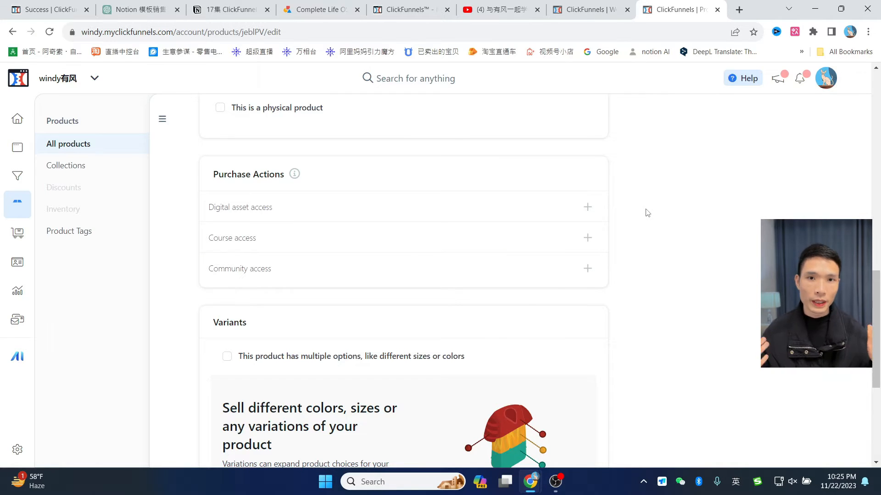
left_click(587, 209)
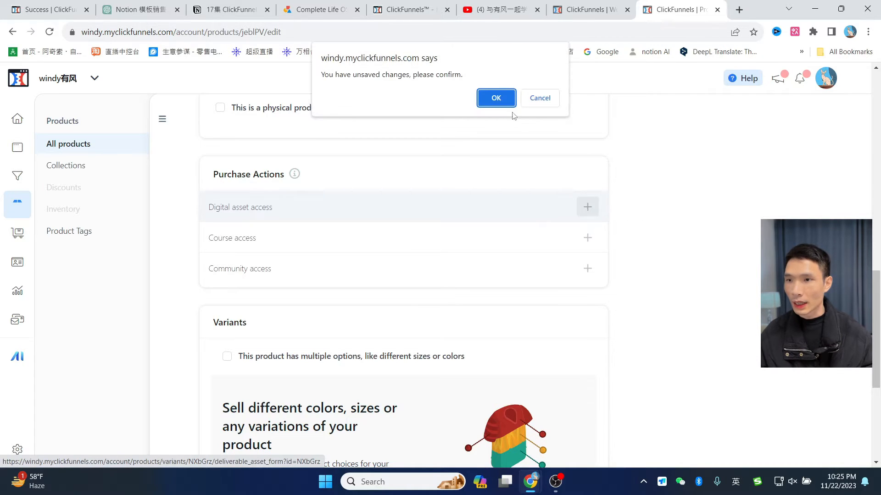
left_click(496, 96)
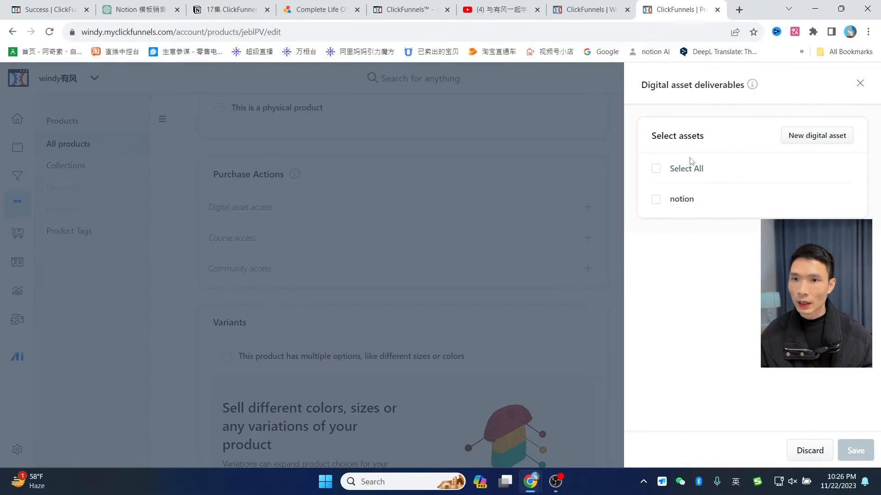
left_click(817, 136)
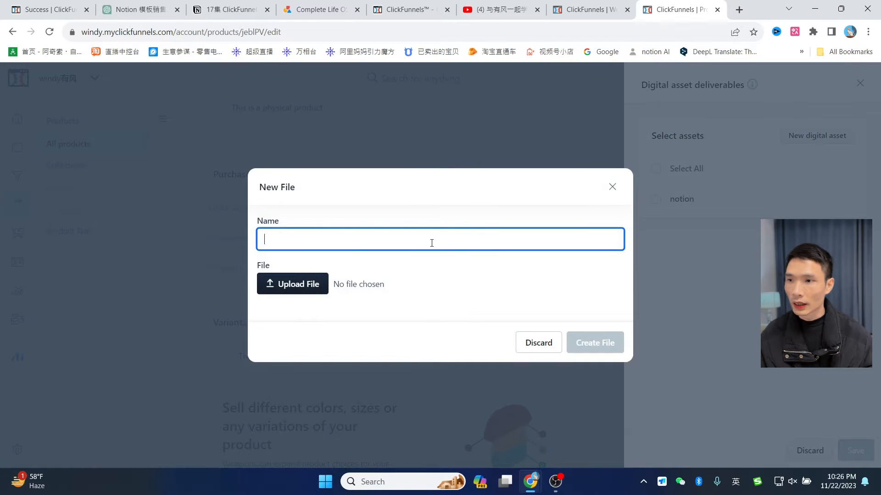
type("notion")
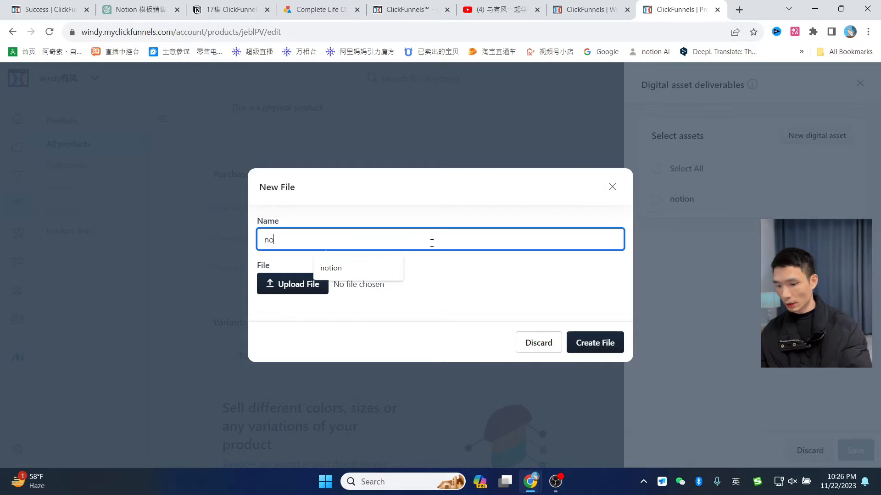
left_click(331, 268)
type("sas")
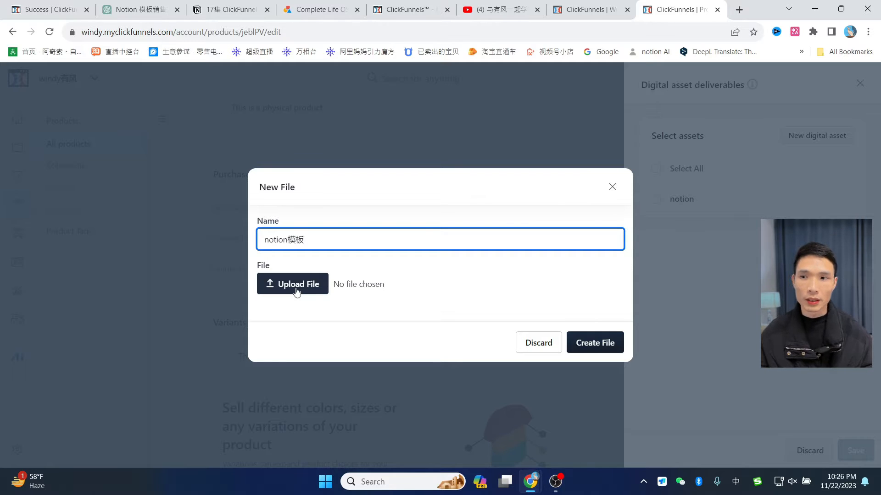
left_click(598, 344)
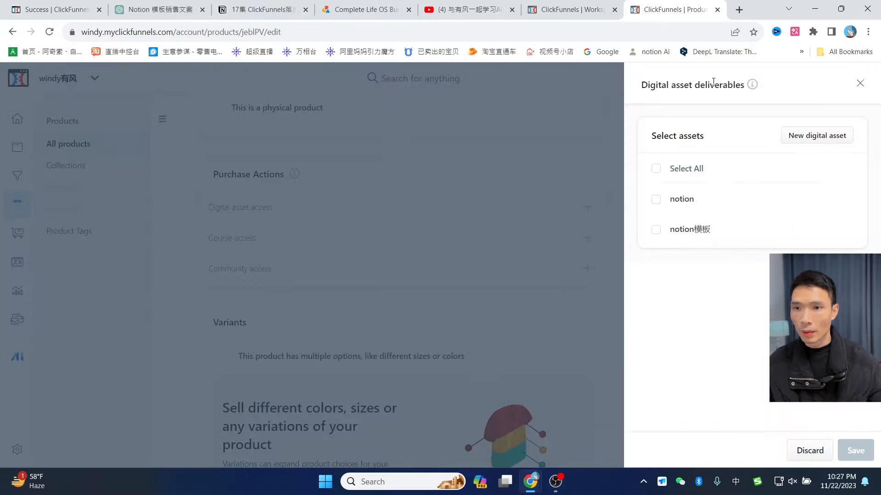
- Select the notion模板 asset and review the contents of 下载地址.txt on the desktop, returning to the product's digital asset settings
left_click(655, 230)
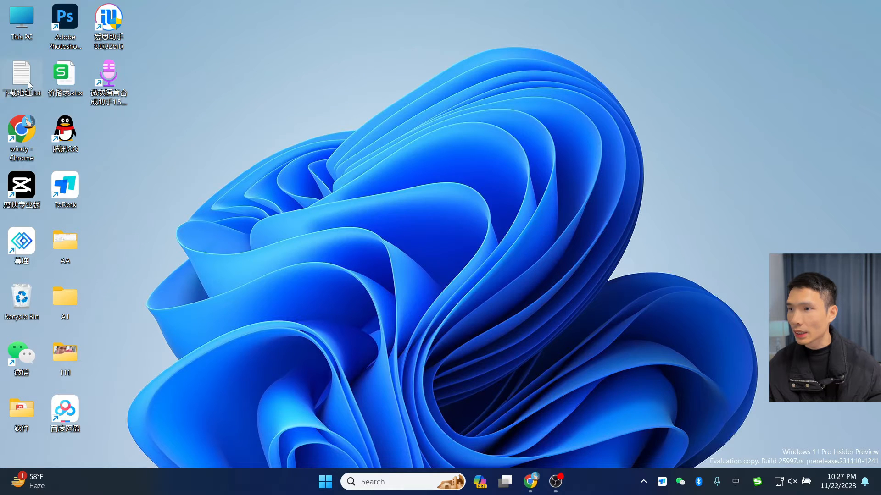
double_click(28, 81)
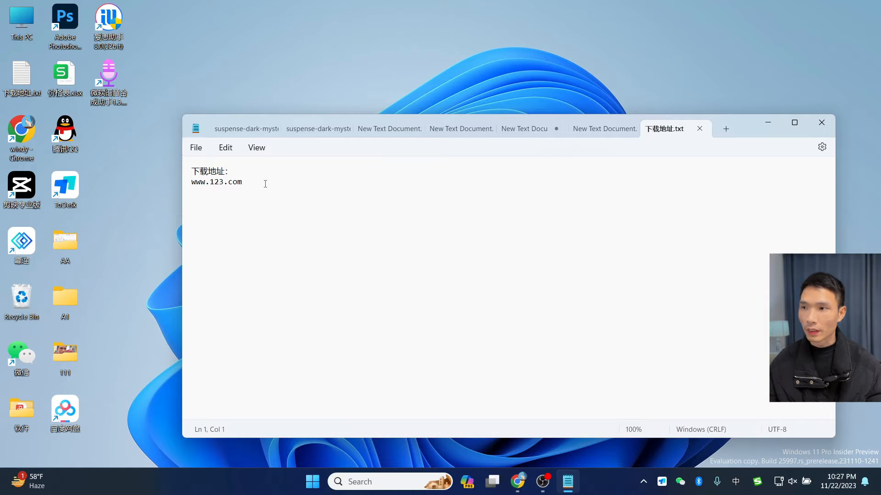
left_click(266, 184)
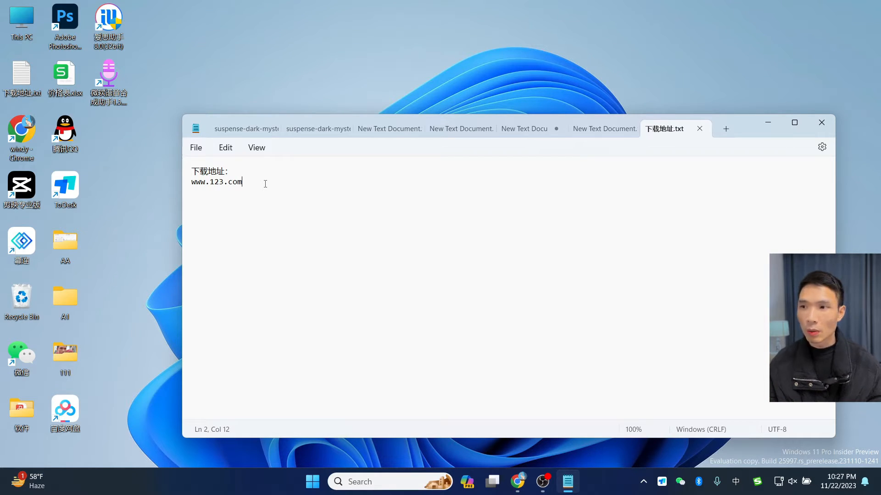
left_click(821, 122)
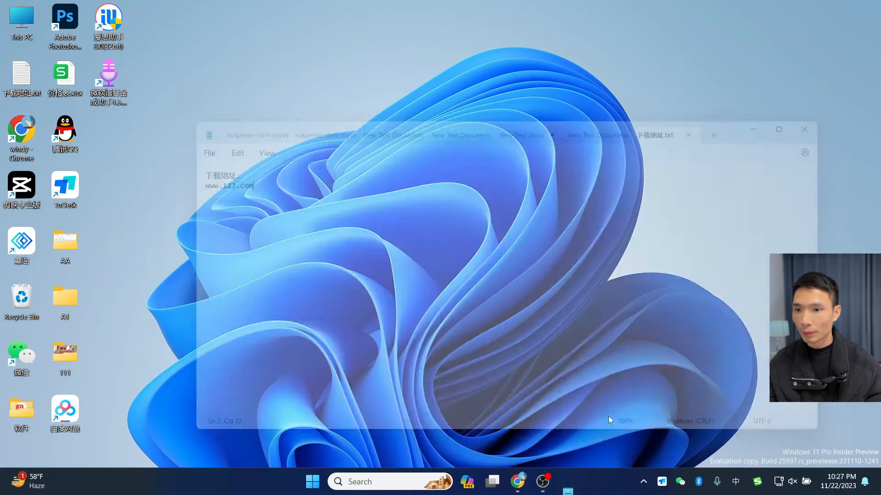
mouse_move(529, 481)
left_click(596, 433)
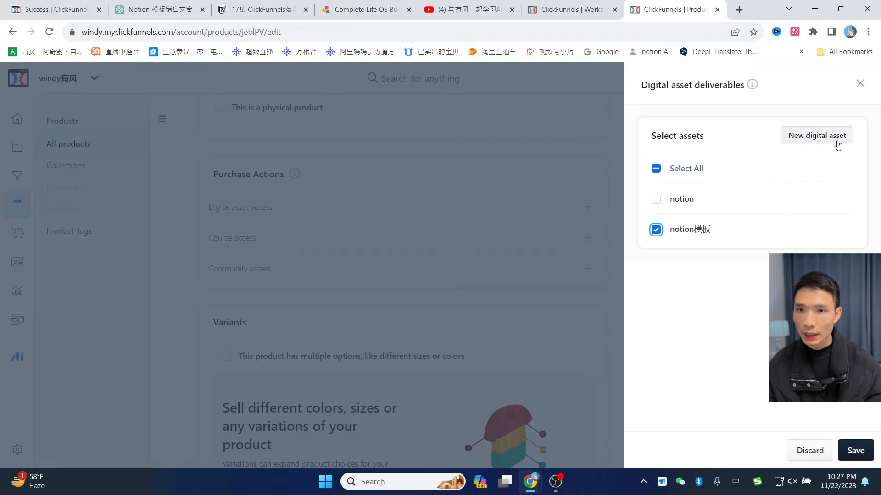
- Create a new digital asset named "模板下载地址" from the desktop file 下载地址.txt
left_click(812, 140)
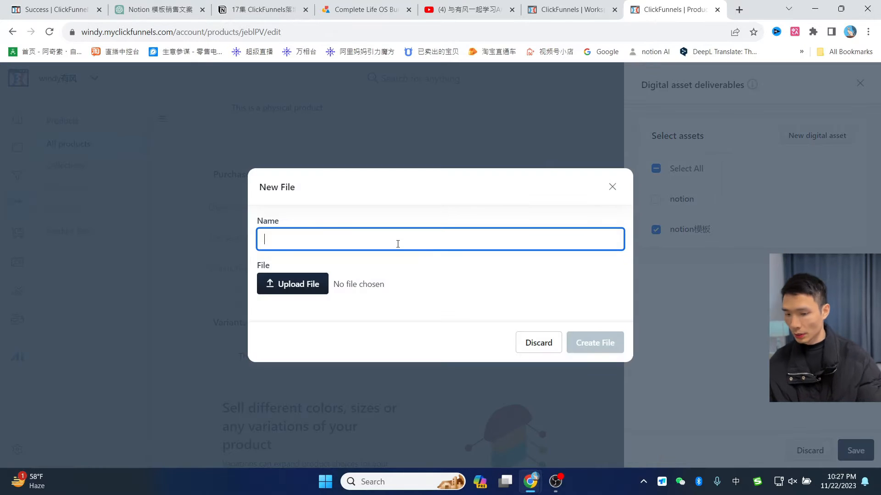
type("下载地")
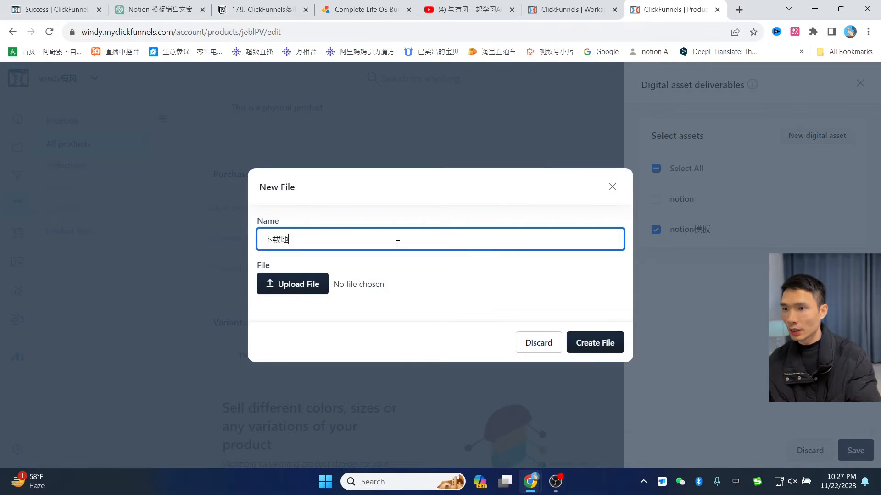
type("址")
left_click(316, 289)
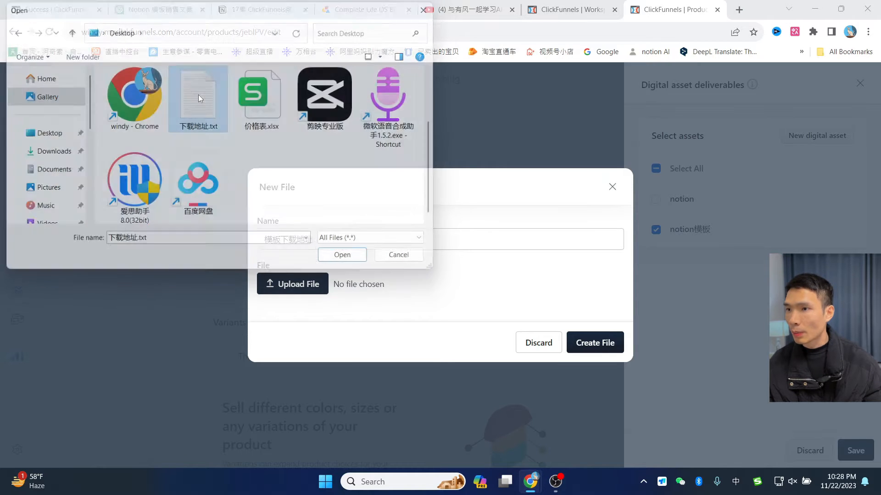
double_click(198, 94)
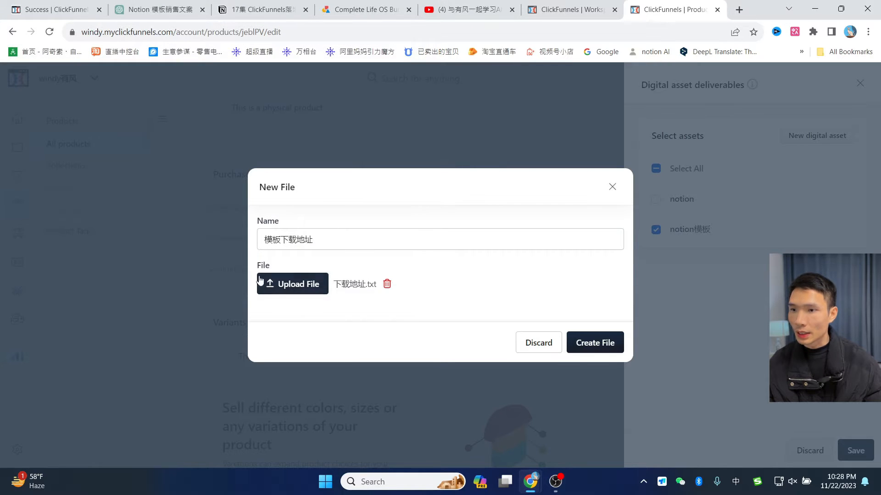
left_click(595, 345)
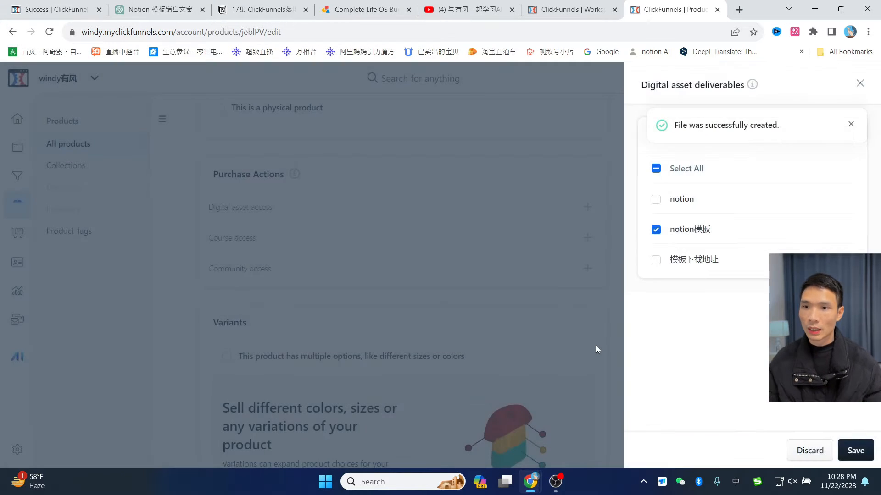
- Set 模板下载地址 instead of notion模板 as the product's digital deliverable and save it, accepting the unsaved changes
left_click(655, 229)
left_click(655, 260)
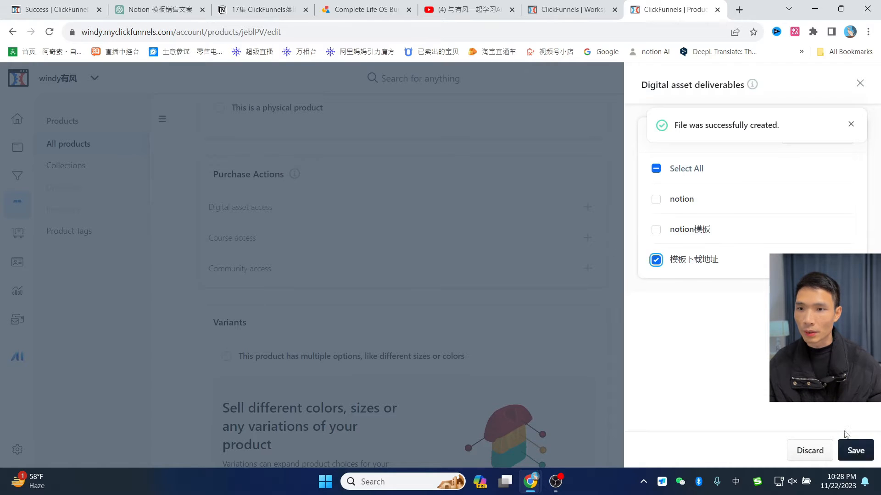
left_click(855, 451)
left_click(516, 338)
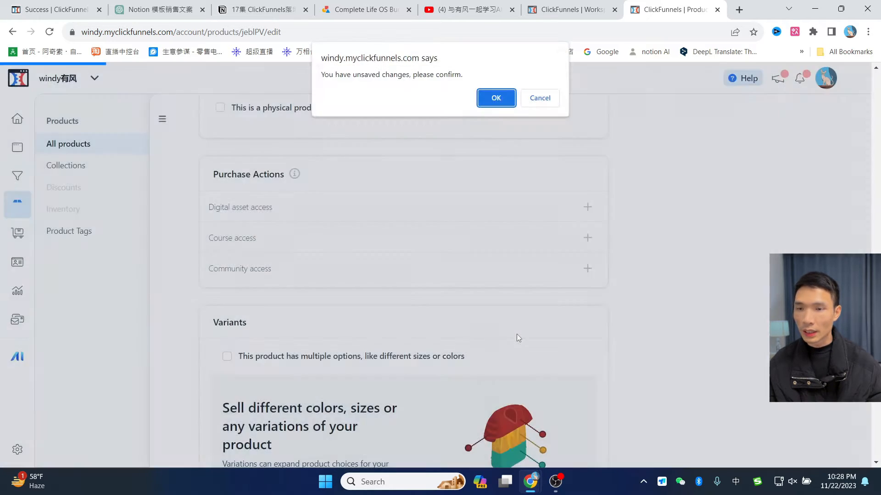
left_click(499, 98)
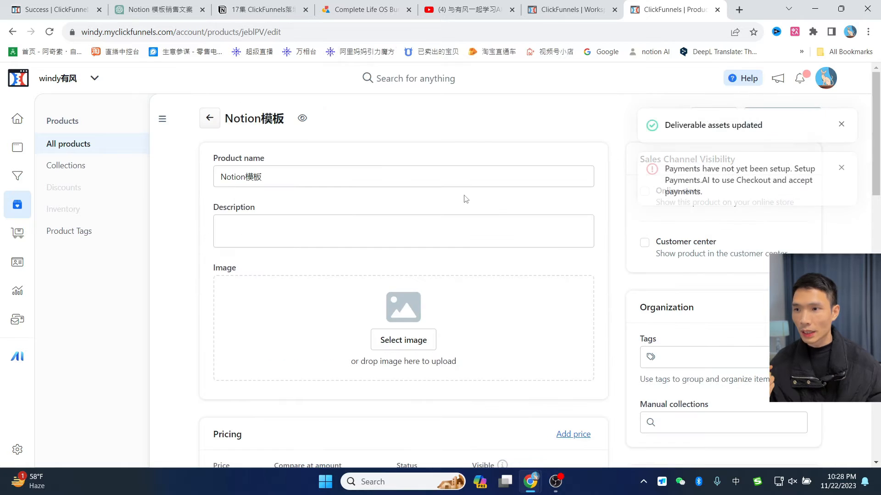
- Re-enable the Notion模板 product's visibility for both the online store and the customer center
scroll(465, 195, "down", 10)
scroll(627, 366, "up", 3)
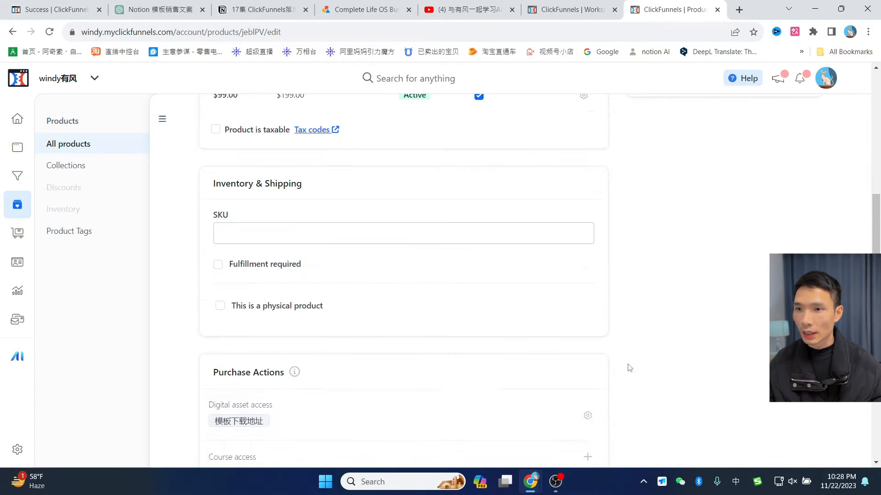
scroll(713, 304, "up", 5)
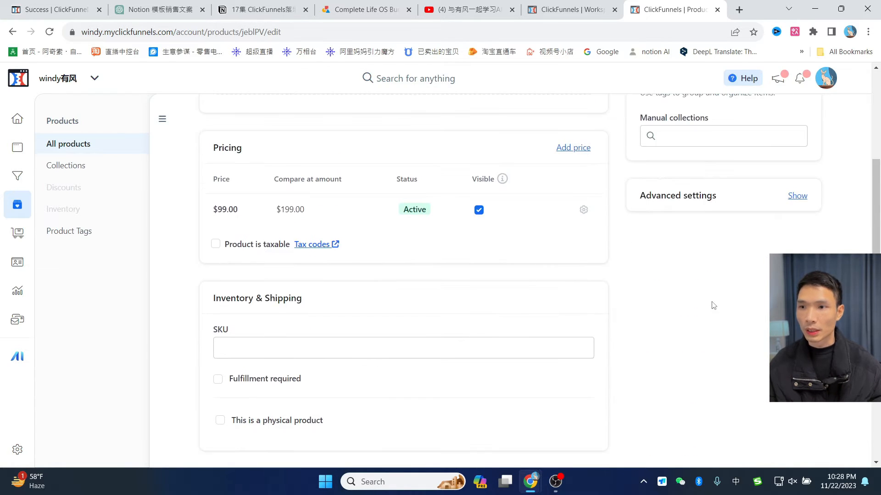
scroll(708, 289, "up", 2)
left_click(648, 197)
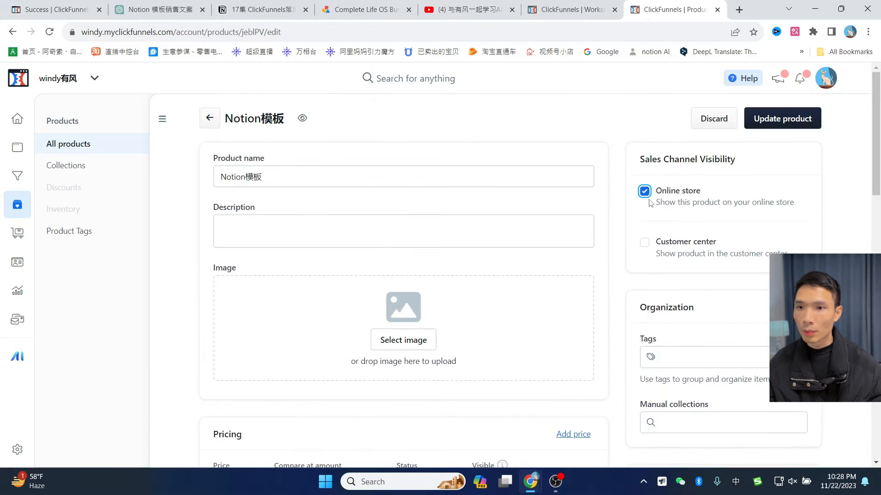
left_click(644, 243)
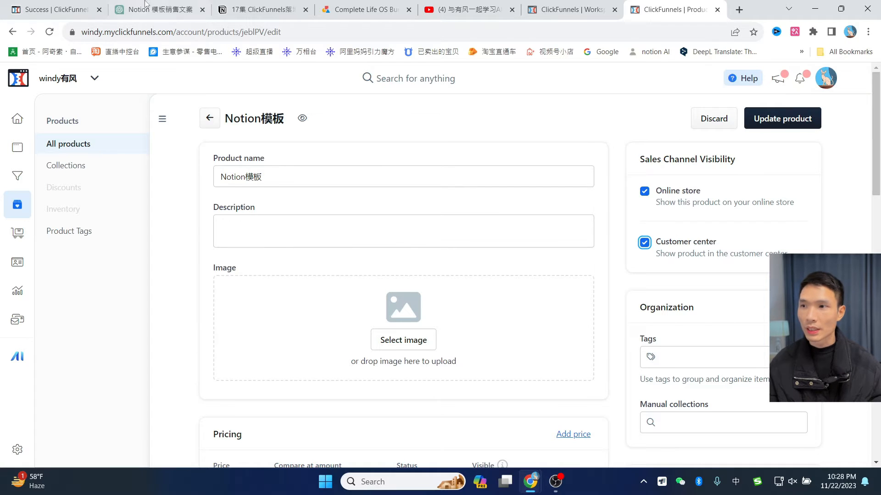
- Fill the product description with the "This is the exact system I use everyday" text and add the Notion Life OS image
left_click(363, 9)
left_click(672, 9)
left_click(310, 236)
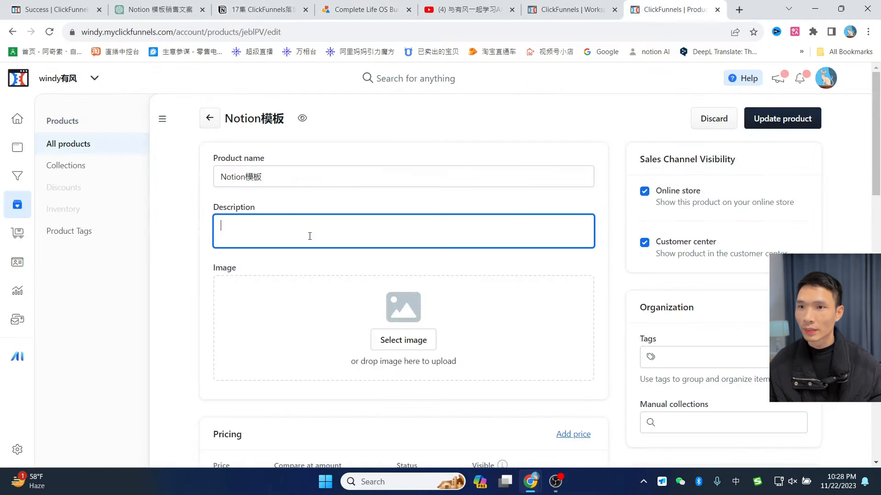
type("This is the exact system I use everyday to organise my life & business. It has given me a calmer & simpler life with more time & energy for what matters, and helped turn a chaotic freelance career into a calmer, & more productive six-figure business. It is an amazingly powerful system that helps you get the custom Notion setup you want, without needing to spend the time & effort to build it across goals, habits, tasks & knowledge management. You can take a full tour via the link! See my profile for smaller versions of this template system.")
left_click(402, 385)
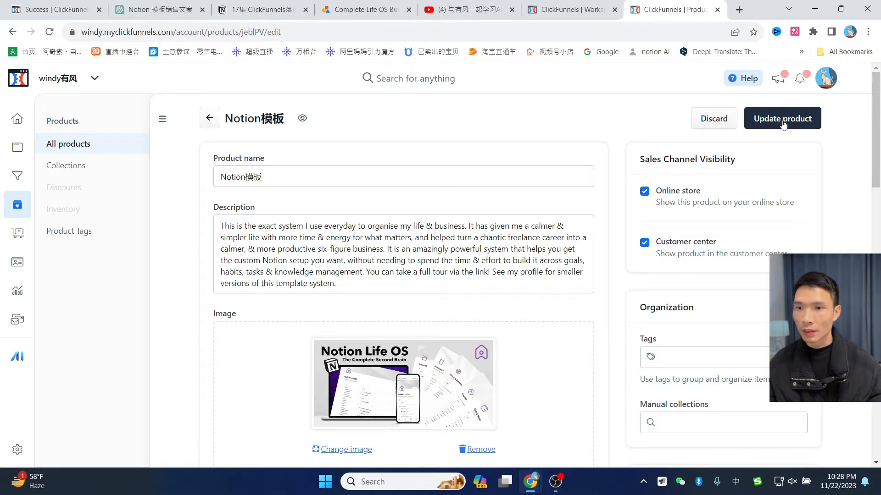
- Assign the "notion" tag to the product and save the product update
scroll(737, 269, "down", 1)
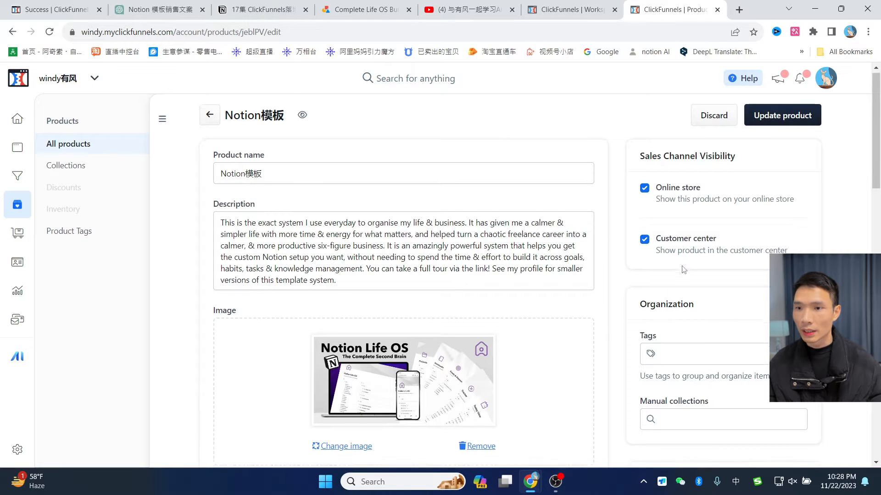
left_click(691, 300)
scroll(818, 222, "up", 1)
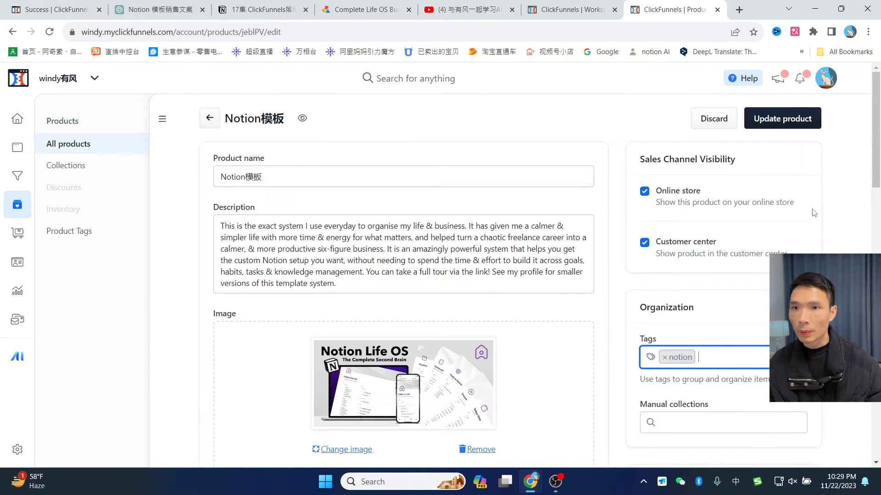
left_click(781, 120)
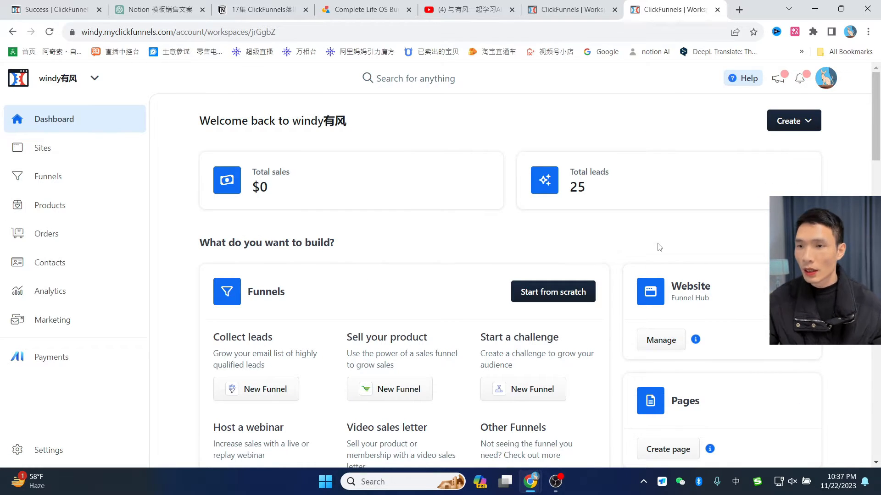
- Start a new funnel from the workspace's funnel list and look through the available funnel types
left_click(49, 177)
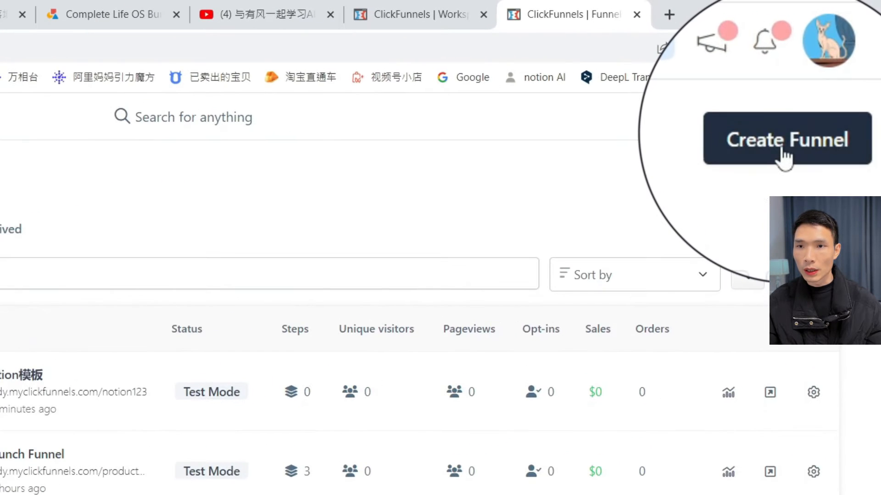
left_click(785, 156)
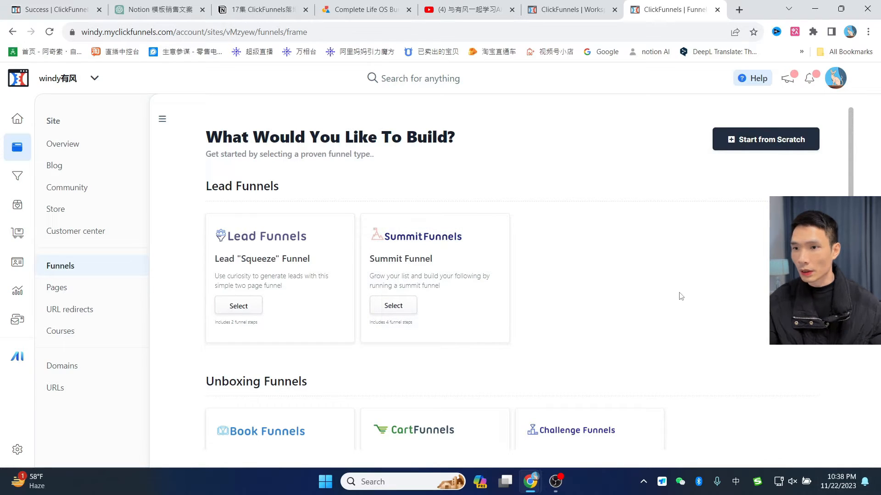
scroll(548, 220, "down", 8)
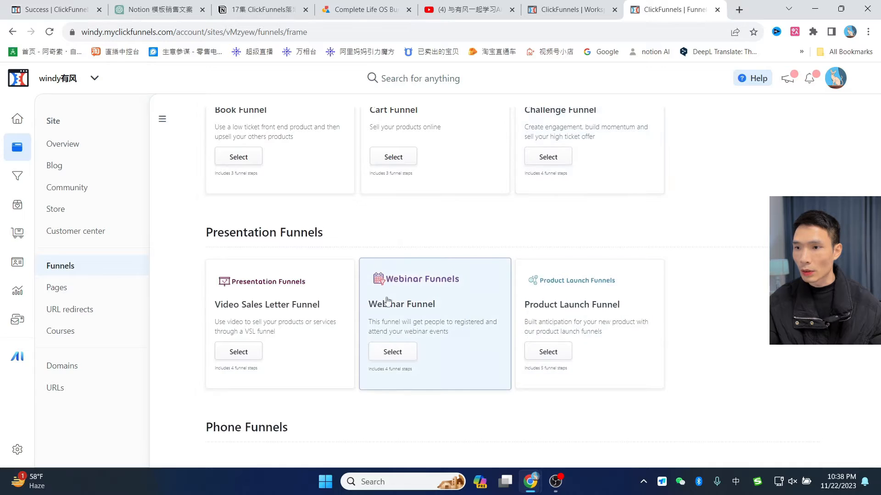
scroll(642, 298, "down", 2)
scroll(737, 296, "down", 7)
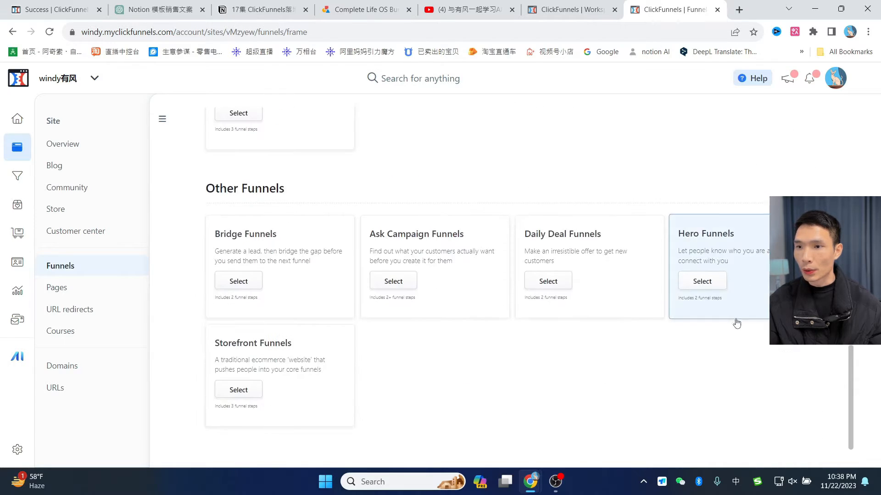
scroll(736, 322, "up", 13)
scroll(764, 293, "up", 3)
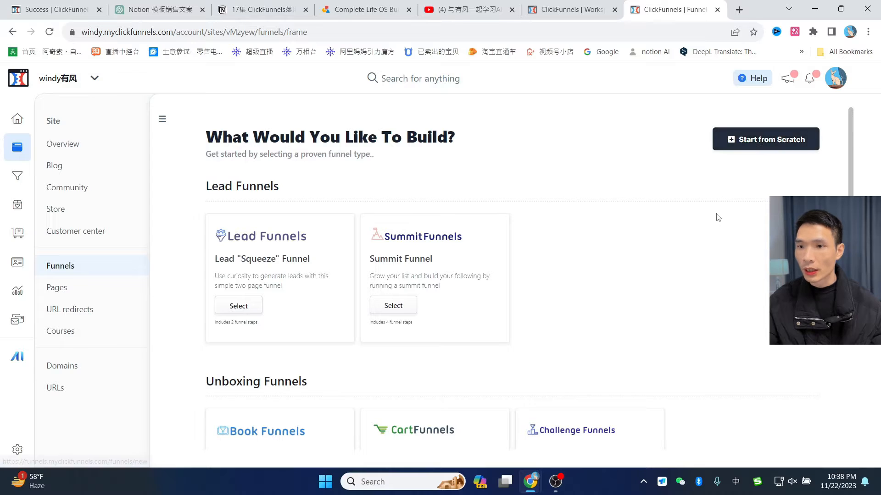
- Create a blank funnel from scratch named "我是有风的落地页" with the path URL /youfeng
left_click(757, 147)
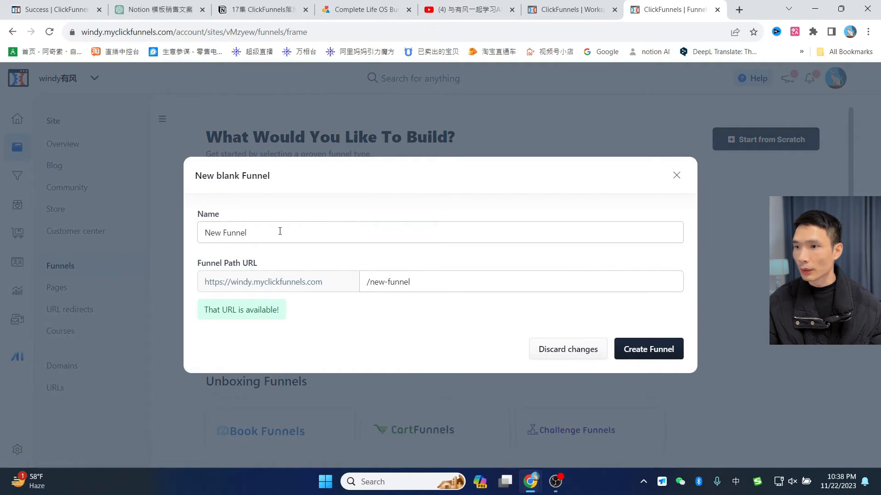
left_click(280, 231)
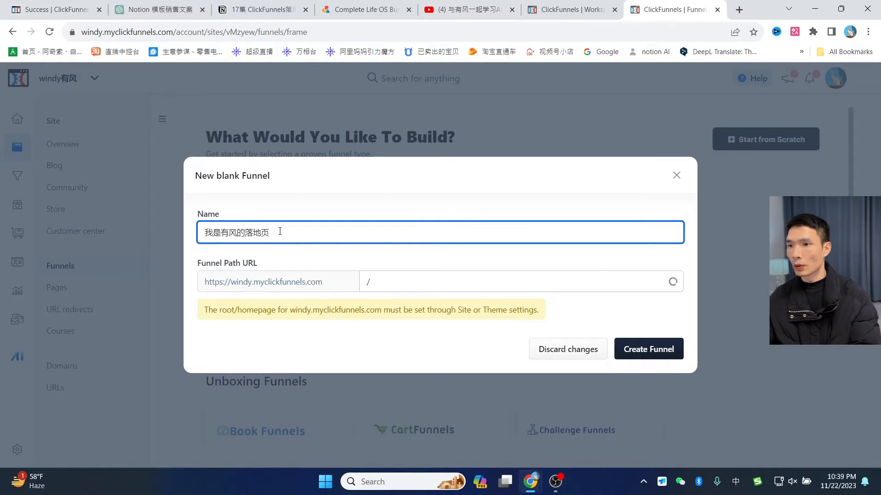
left_click(383, 282)
left_click(423, 306)
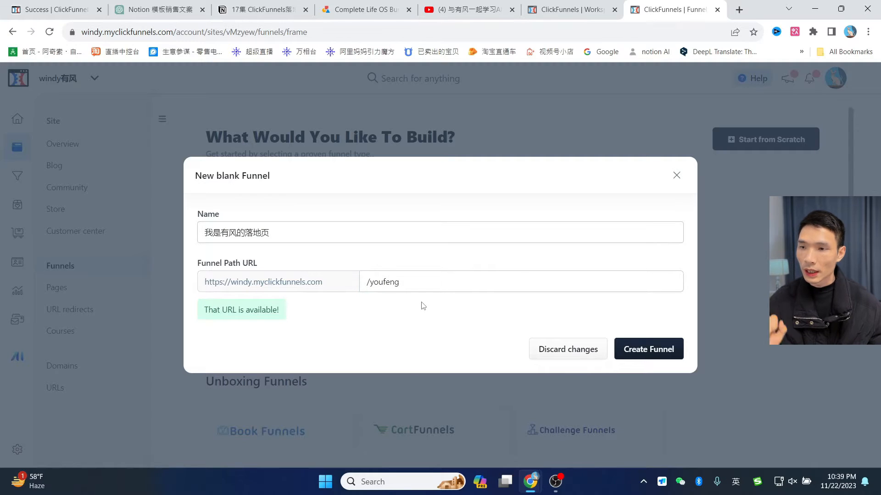
left_click(419, 283)
left_click(389, 324)
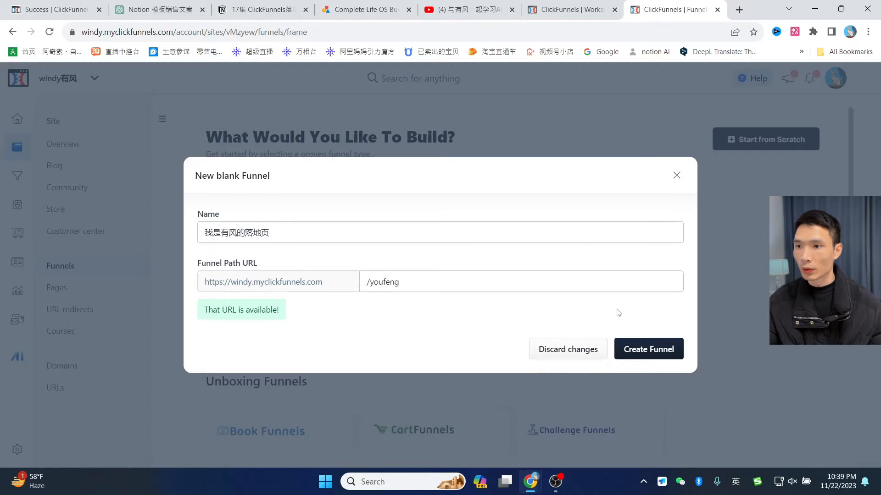
left_click(652, 351)
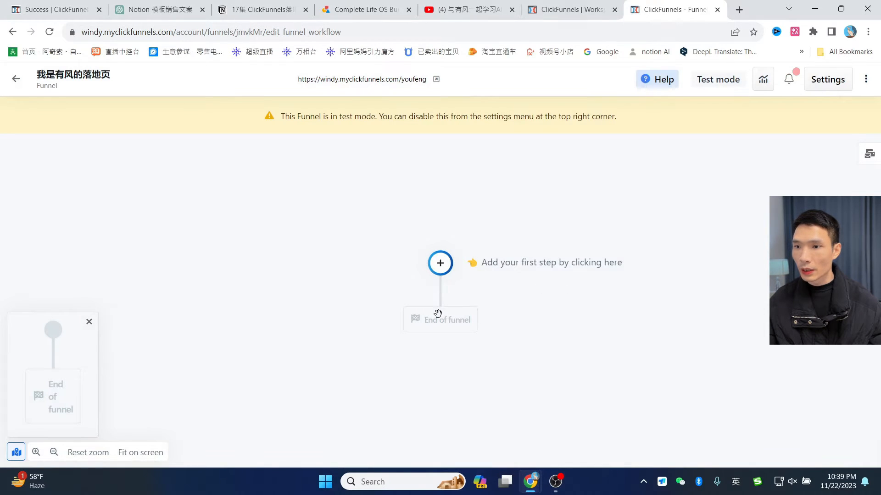
- Add a page as the funnel's first step, choosing the Light Green Hardcover Sales Page template from the Sales category
left_click(440, 275)
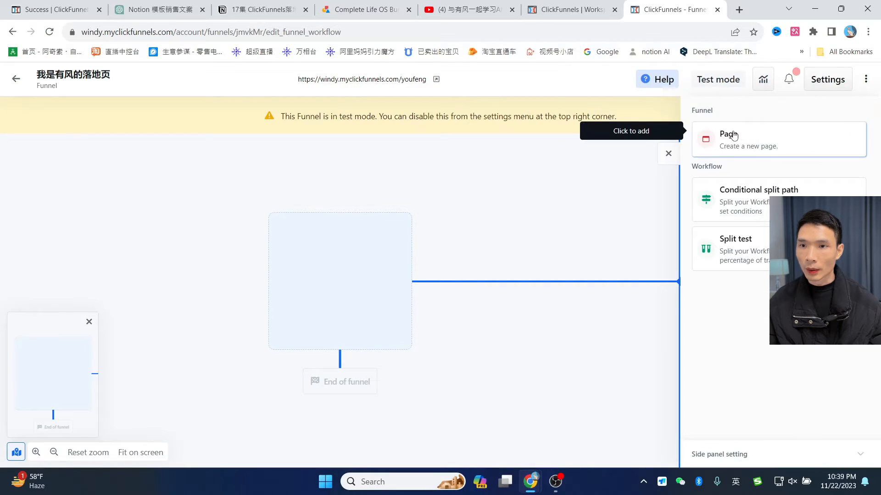
left_click(594, 232)
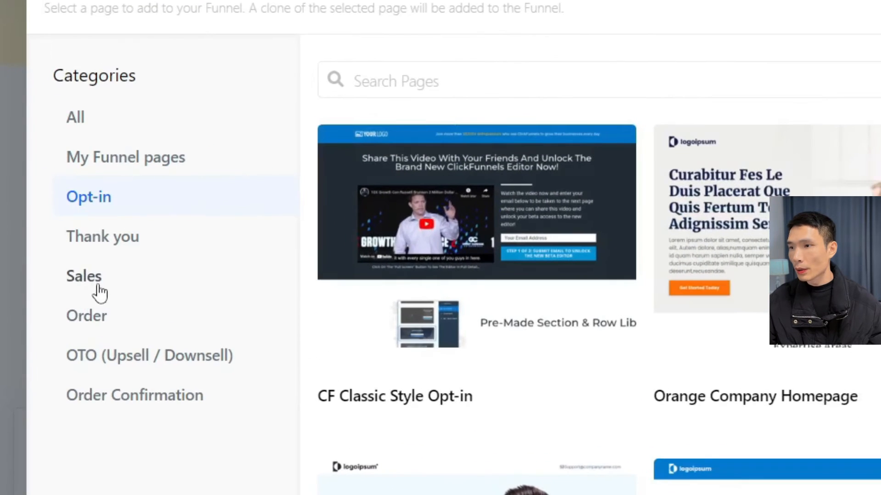
left_click(83, 291)
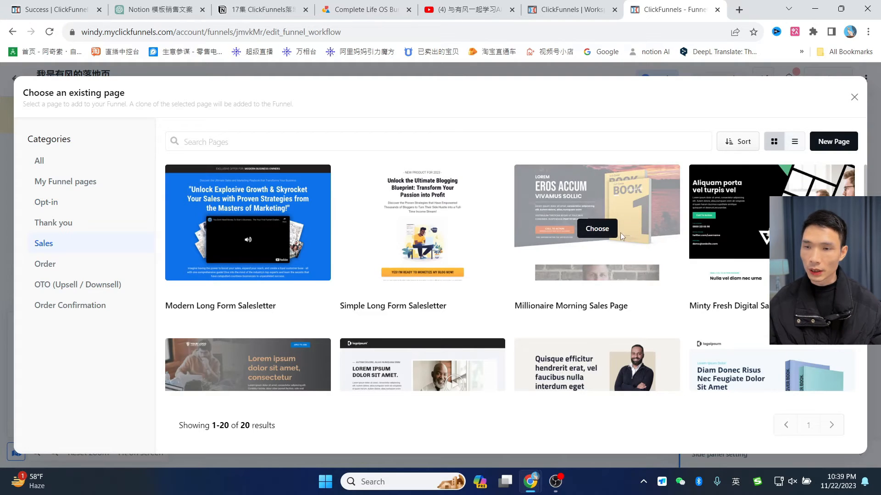
scroll(620, 232, "down", 2)
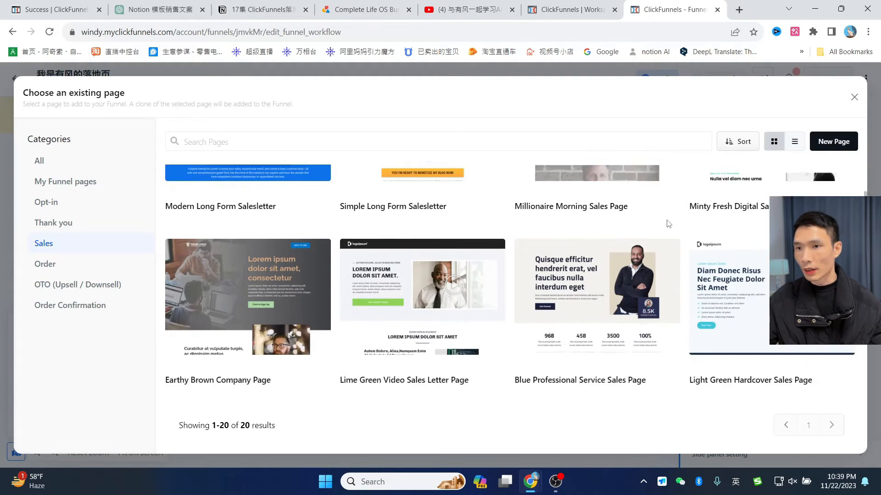
scroll(669, 223, "down", 10)
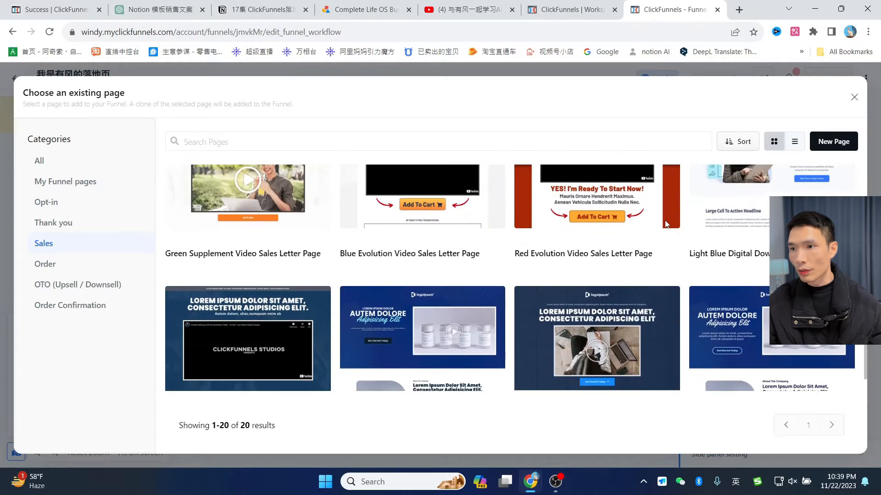
scroll(666, 225, "down", 1)
scroll(687, 277, "up", 8)
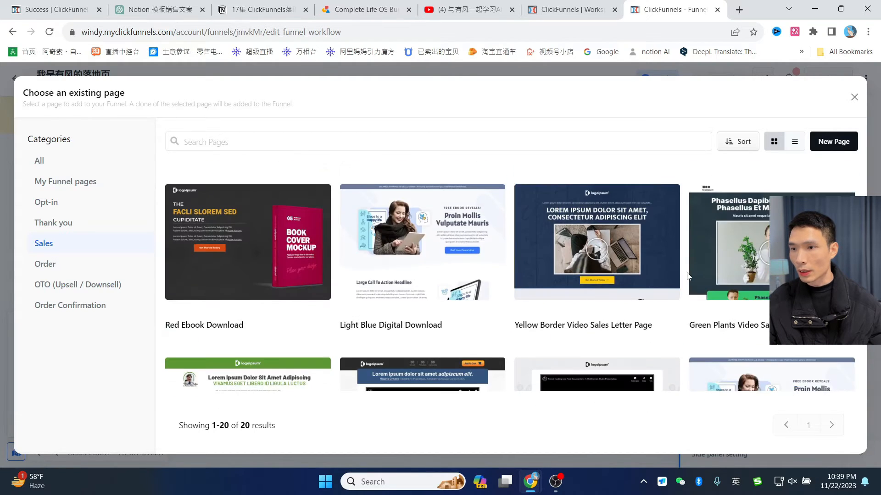
scroll(687, 276, "down", 6)
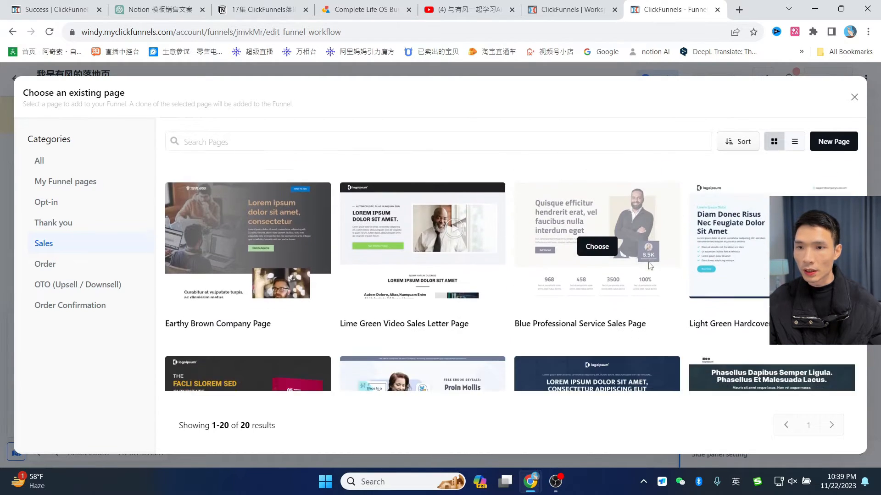
scroll(597, 275, "up", 5)
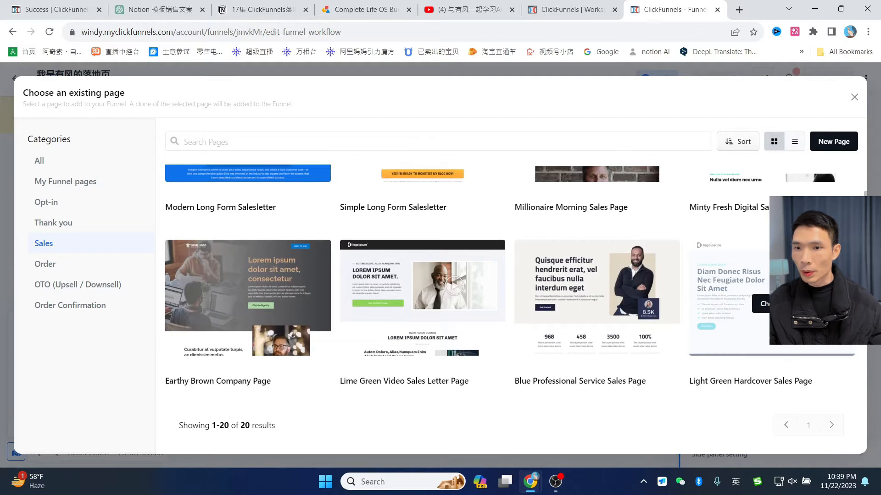
left_click(775, 304)
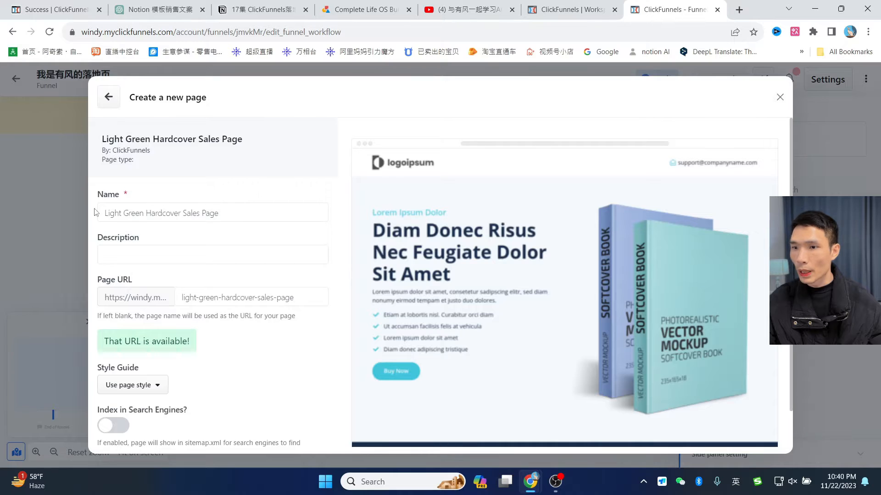
- Name the page "有风Light Green Hardcover Sales Page" and keep its URL path as light-green-hardcover-sales-page
type("有风")
key("Tab")
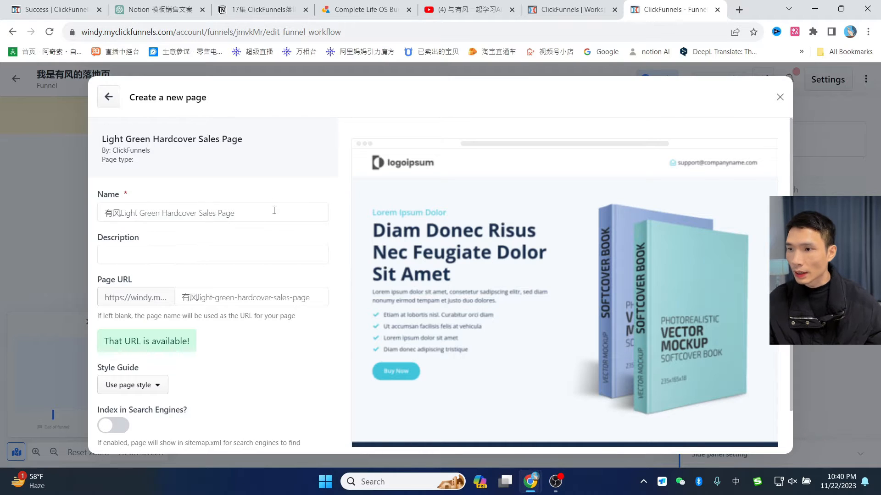
scroll(273, 203, "down", 1)
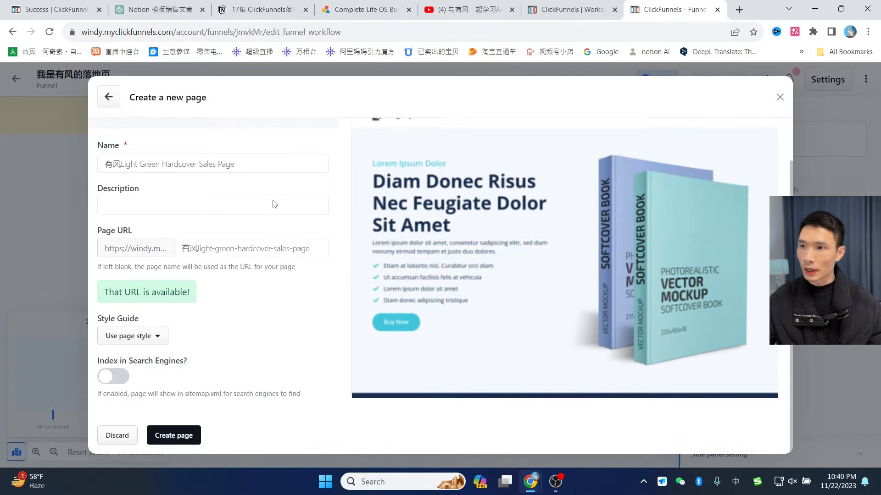
left_click(198, 248)
key("BackSpace")
key("BackSpace")
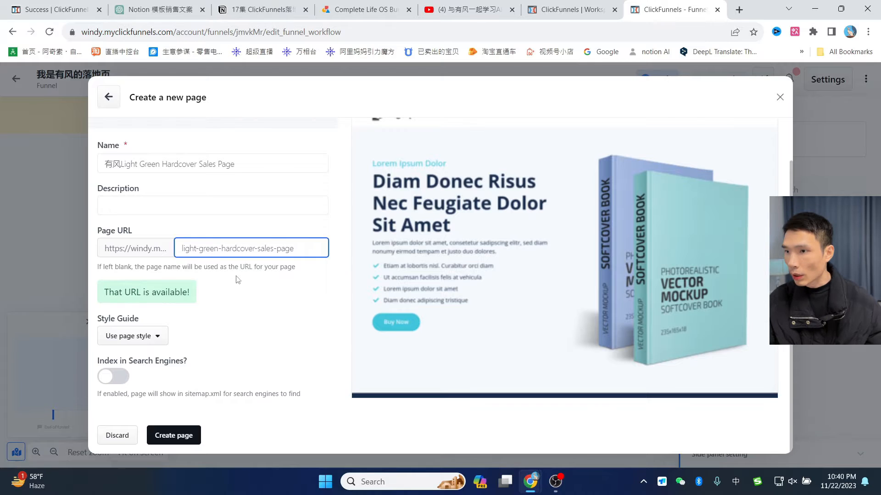
left_click(243, 286)
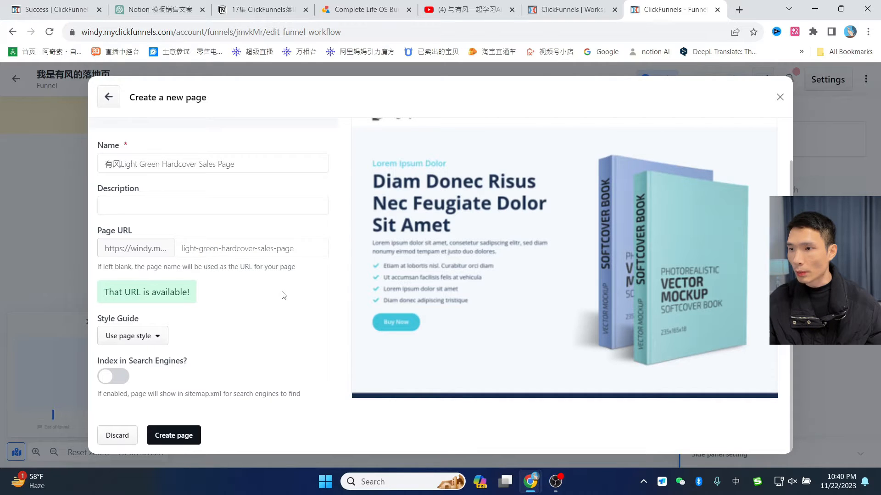
- Enable search engine indexing for the page and create it
left_click(117, 382)
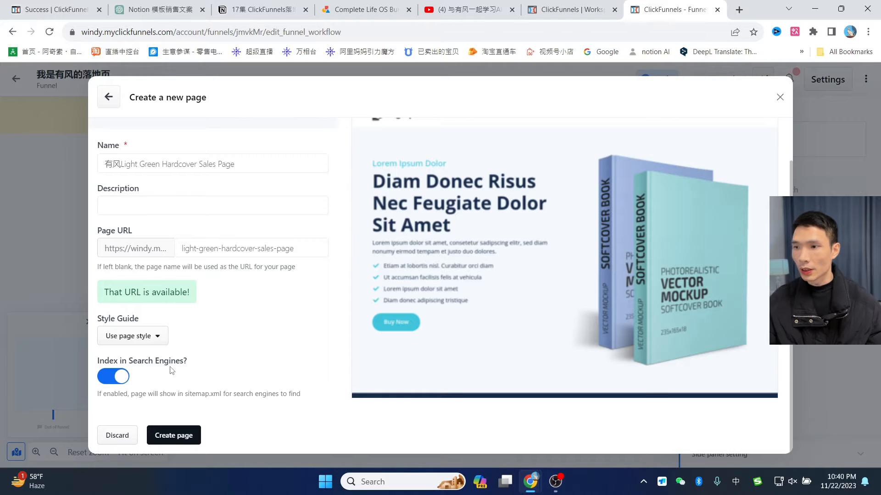
scroll(253, 317, "up", 1)
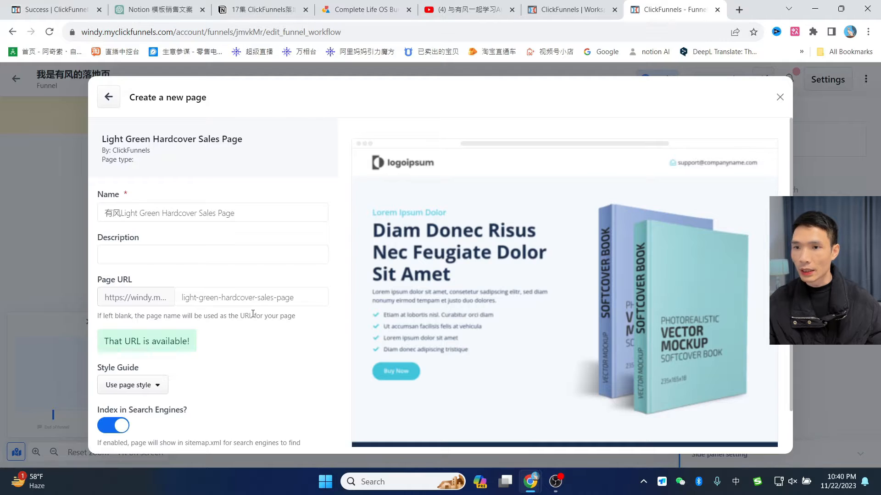
scroll(252, 315, "down", 1)
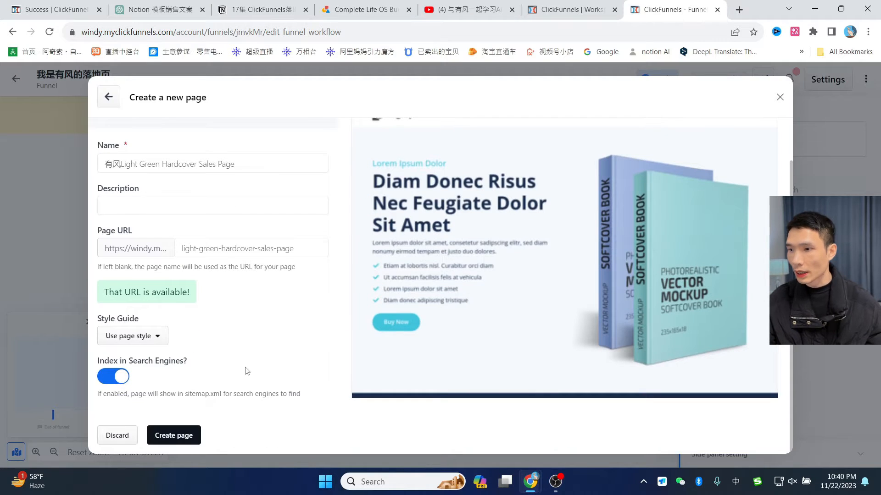
left_click(173, 441)
- Preview the new sales page and look through its sections
mouse_move(449, 250)
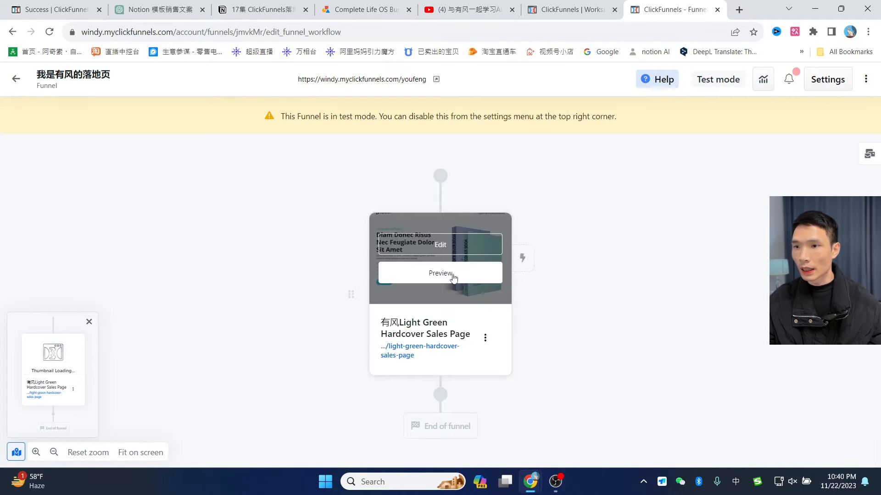
left_click(441, 273)
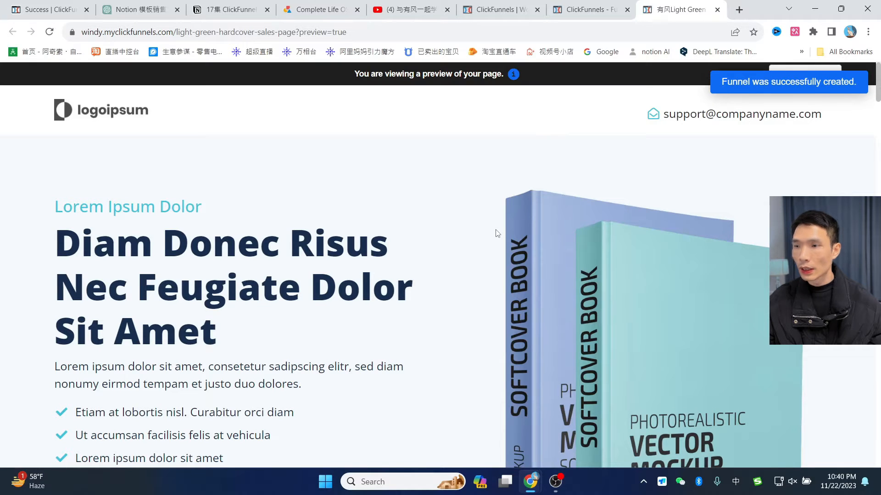
scroll(718, 222, "down", 8)
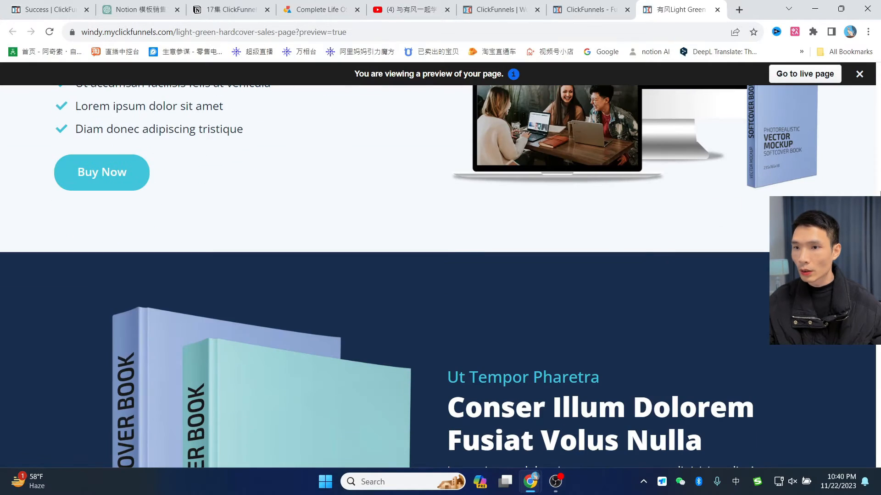
scroll(863, 448, "down", 12)
scroll(863, 448, "up", 20)
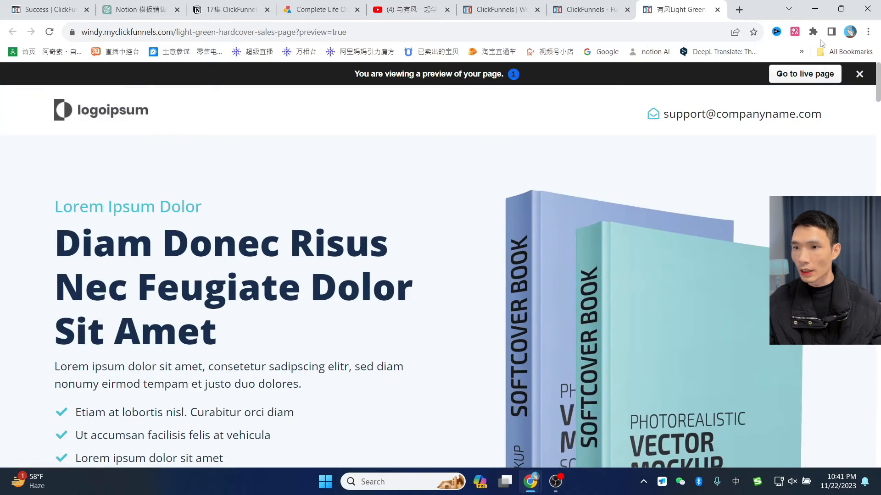
- Return to the funnel workflow and open the sales page for editing
left_click(581, 4)
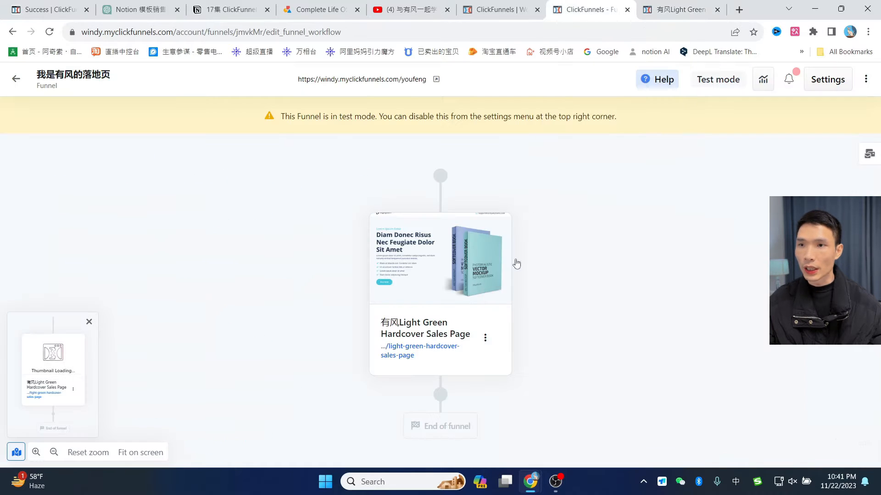
mouse_move(426, 257)
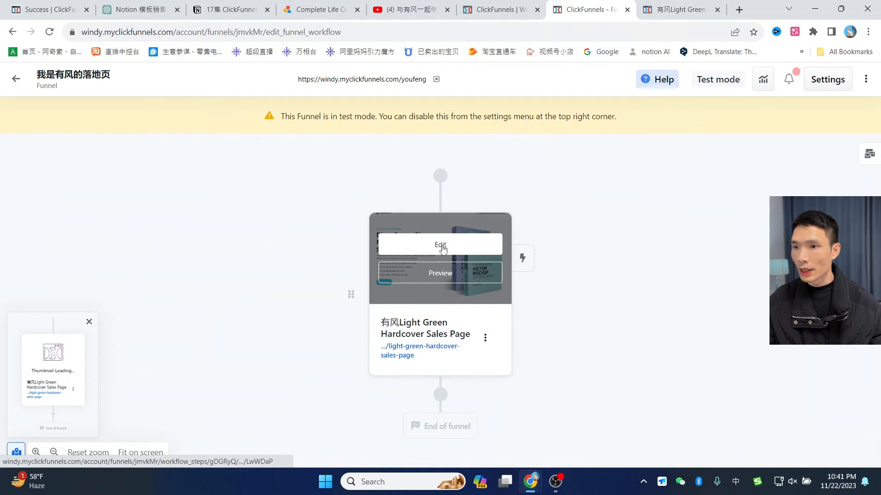
left_click(441, 245)
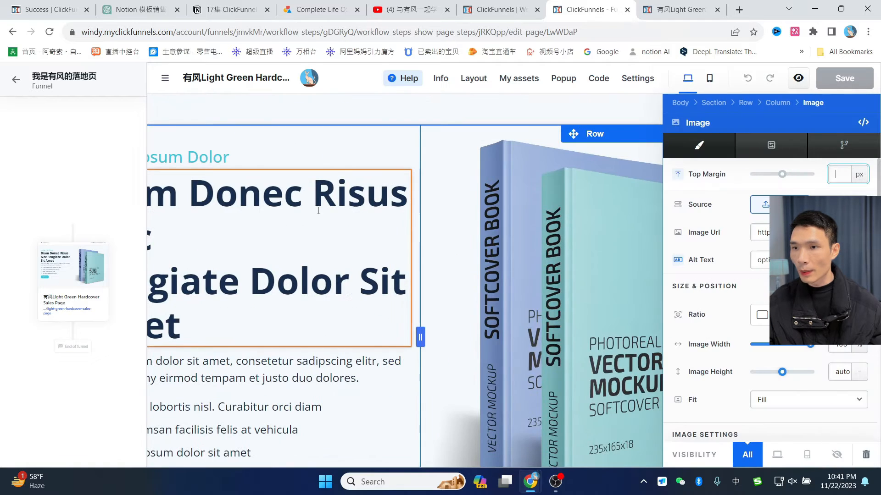
- Inspect the settings of the hero section's bullet list and book image
left_click(298, 213)
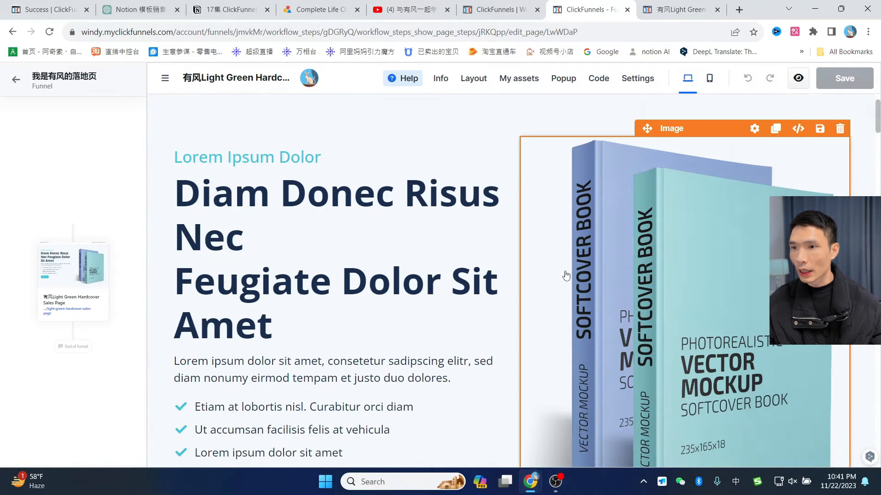
left_click(339, 377)
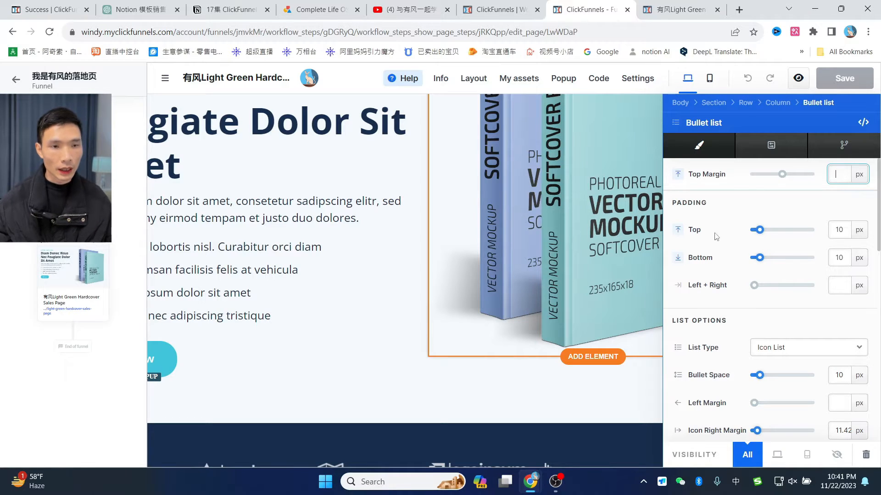
left_click(337, 202)
left_click(576, 200)
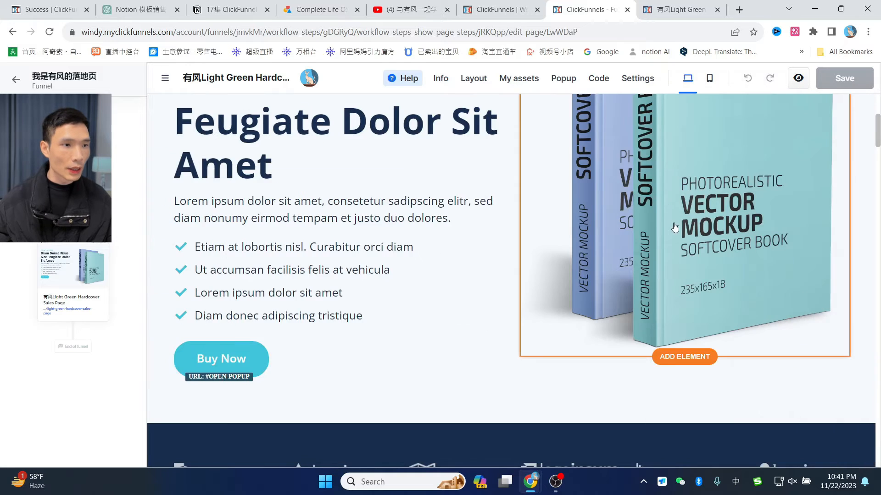
left_click(674, 227)
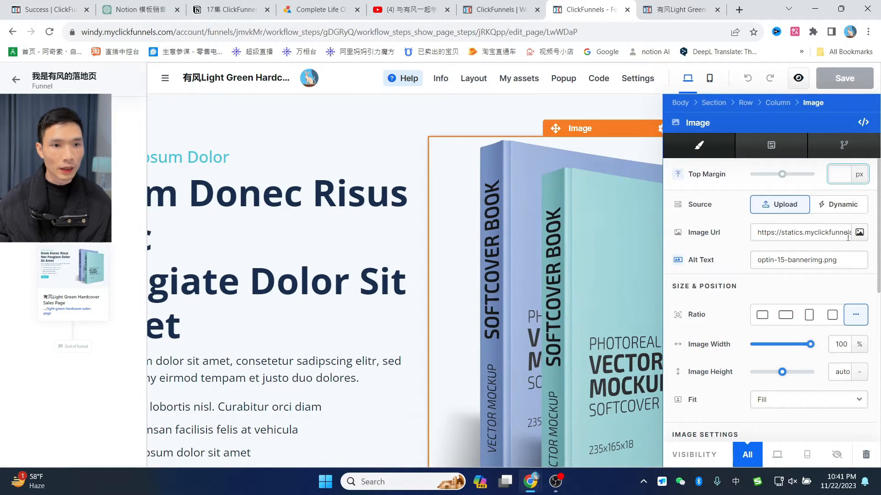
- Look through the sales page's sections in the editor, down to the footer and back up
scroll(549, 231, "down", 20)
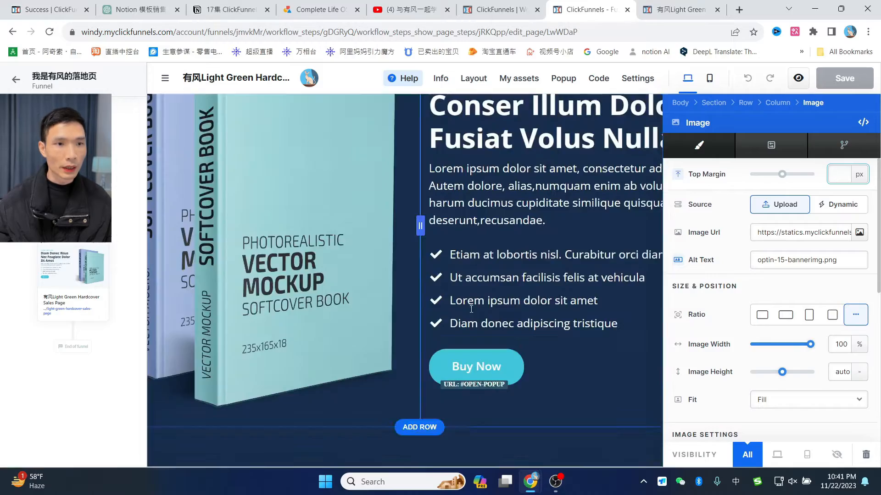
scroll(511, 275, "down", 10)
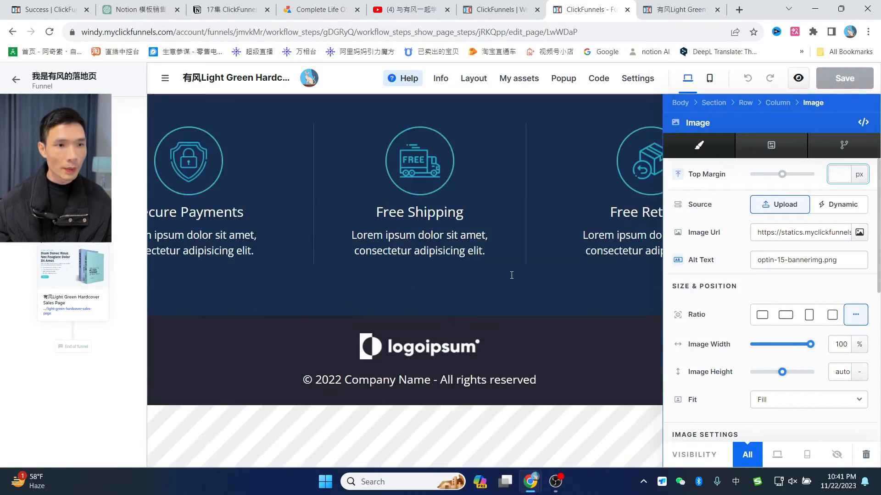
scroll(512, 278, "up", 13)
scroll(513, 279, "up", 15)
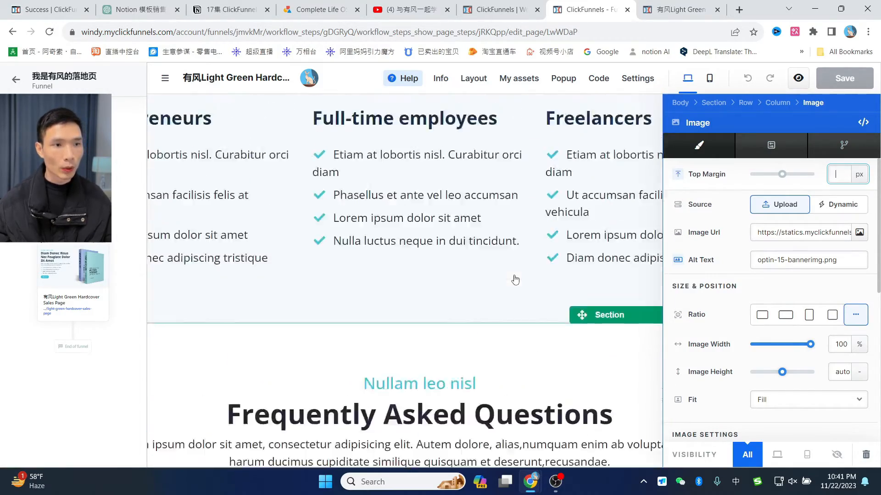
scroll(527, 268, "up", 10)
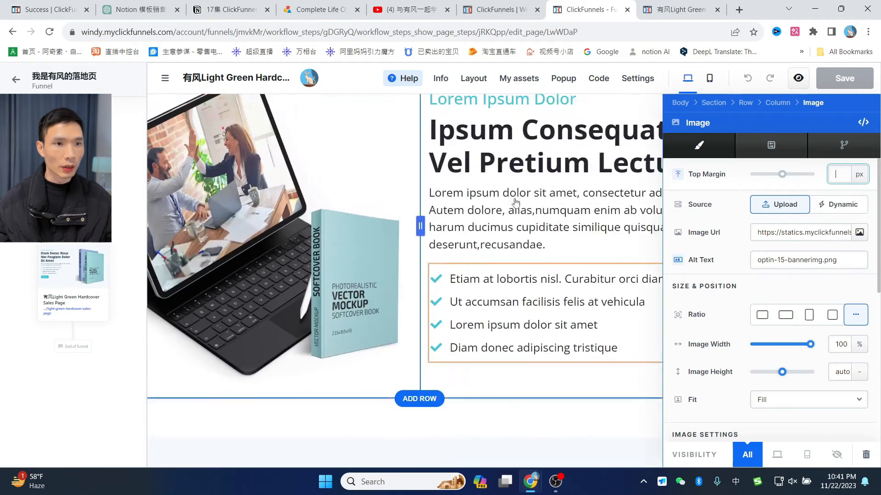
- Show the page's layout tree and examine how its sections, rows, columns and elements are nested
left_click(469, 79)
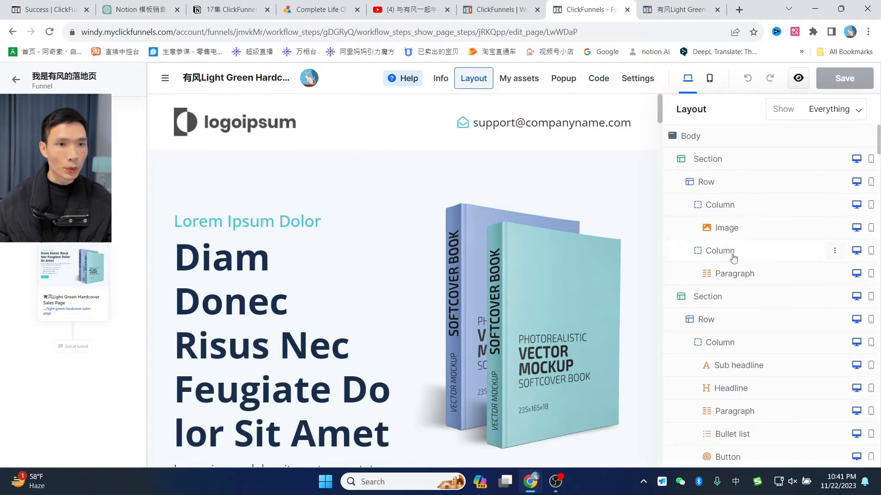
scroll(734, 339, "down", 1)
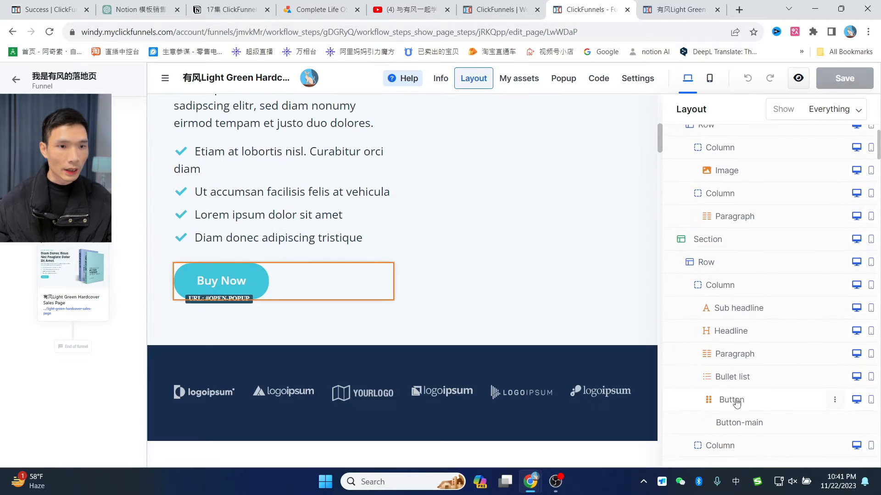
scroll(780, 275, "up", 1)
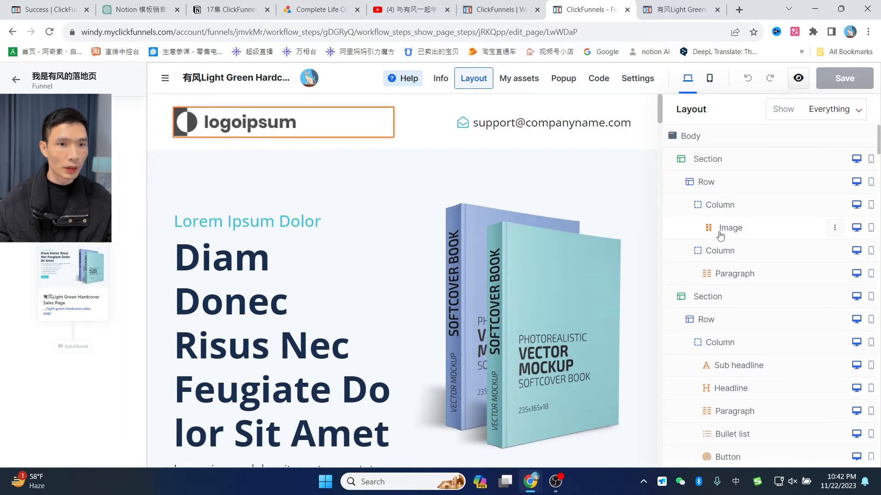
scroll(730, 321, "down", 5)
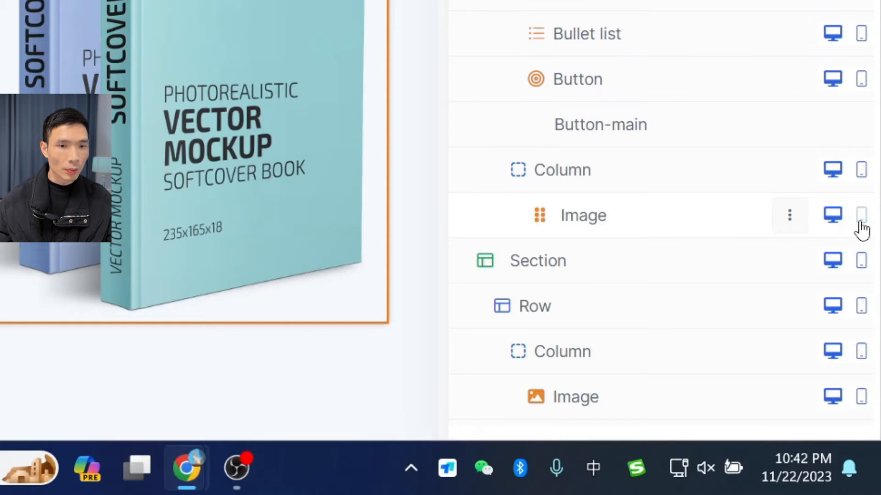
- Hide the hero section's book image on mobile and restore its mobile visibility
left_click(861, 220)
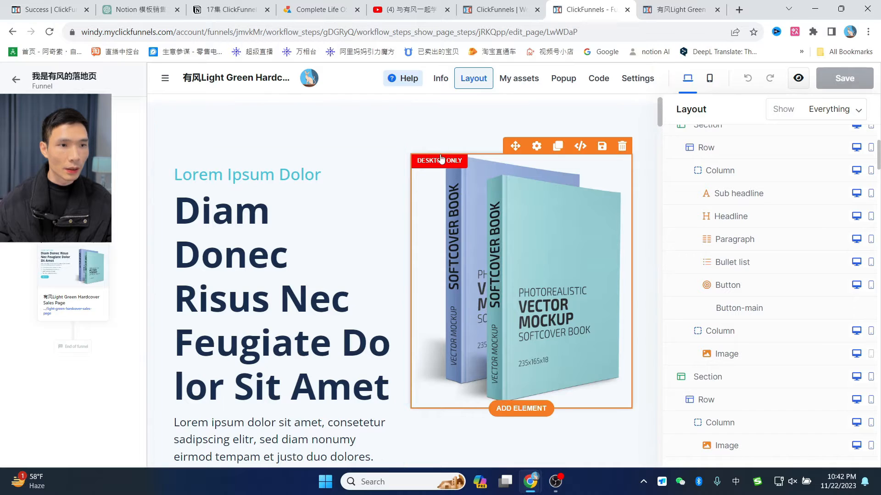
left_click(871, 356)
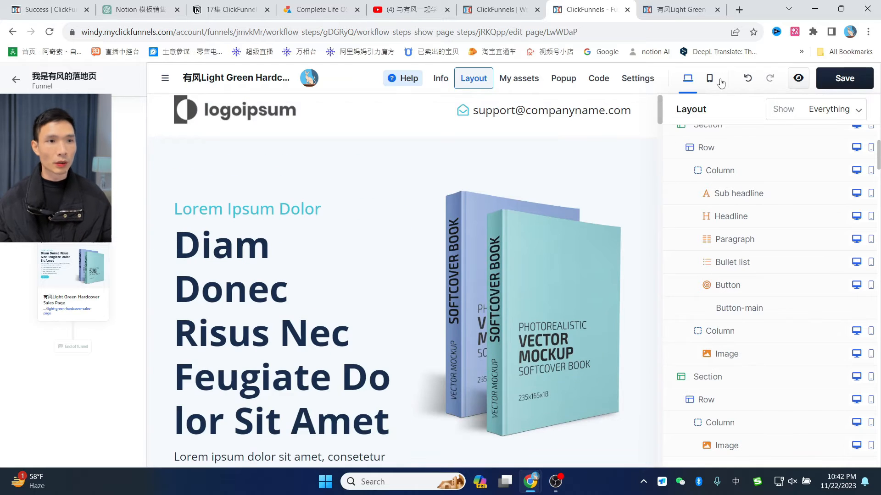
- Preview the sales page's sections in the mobile layout and return to the desktop layout
left_click(717, 85)
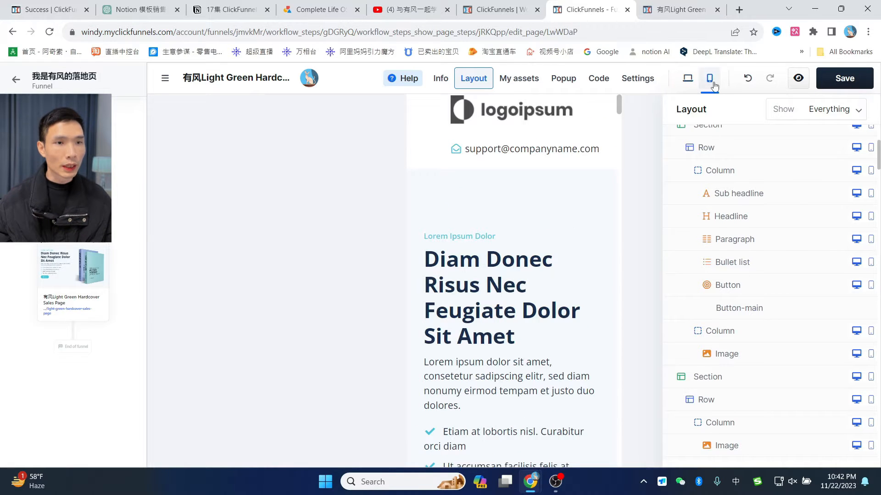
scroll(538, 249, "down", 7)
scroll(538, 249, "down", 20)
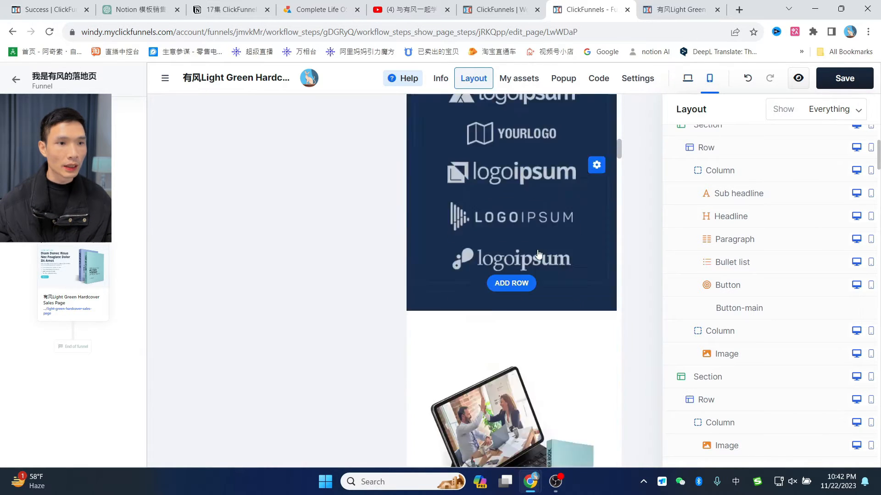
scroll(538, 251, "up", 12)
scroll(540, 254, "up", 10)
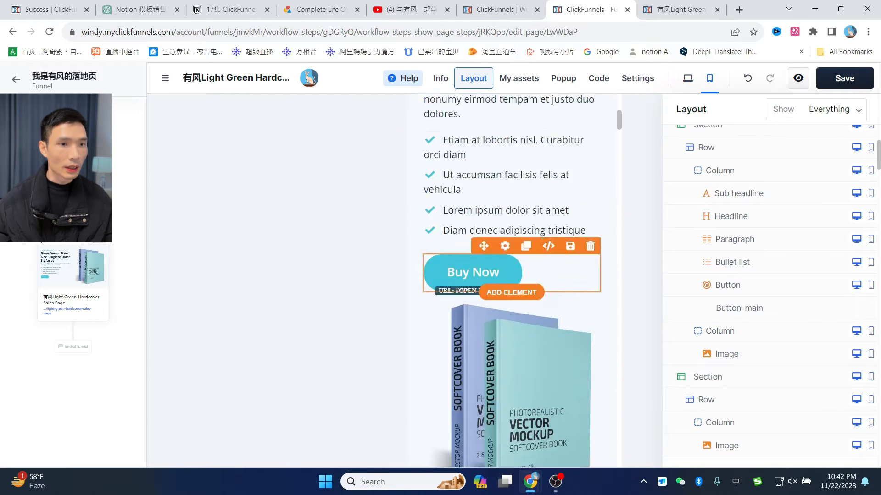
left_click(688, 78)
- Browse the ready-made section templates in the saved assets, including the header, stack and sub header designs
left_click(509, 57)
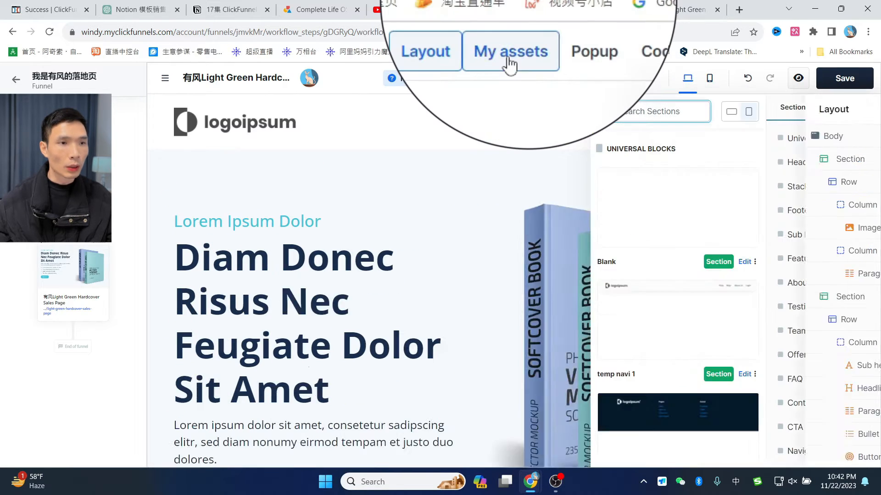
scroll(684, 281, "down", 5)
scroll(686, 284, "down", 6)
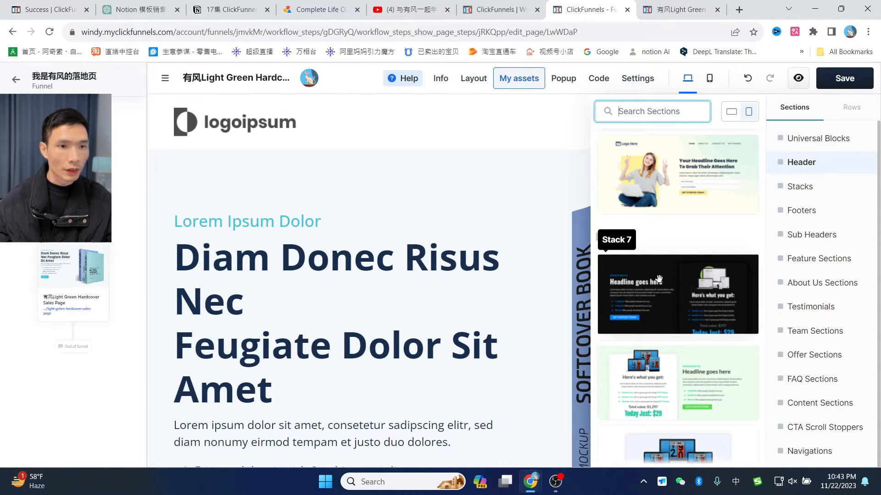
left_click_drag(662, 274, 497, 216)
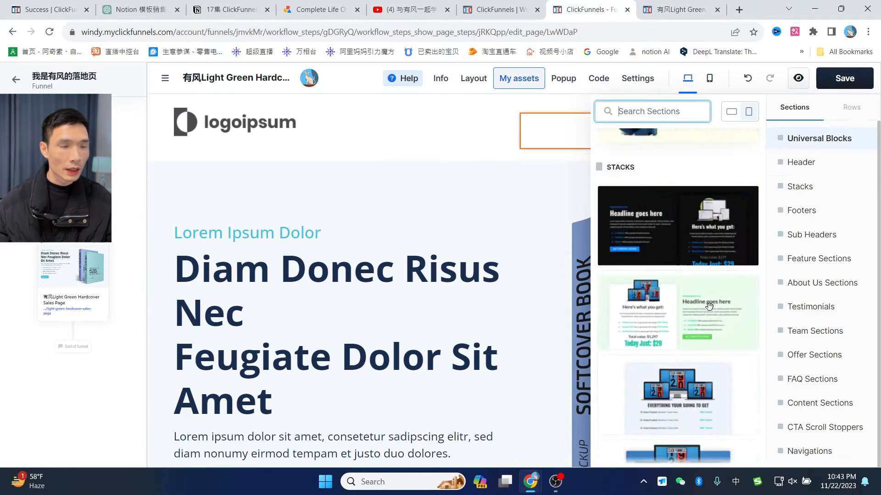
scroll(697, 316, "down", 5)
left_click(784, 233)
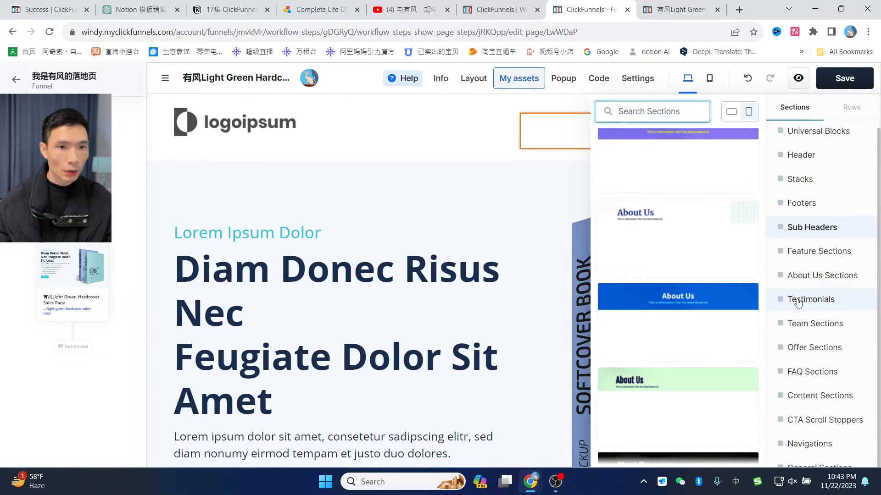
scroll(678, 294, "up", 10)
- Open the pop-up's settings, translating the editor into Simplified Chinese along the way and restoring its original language
left_click(565, 83)
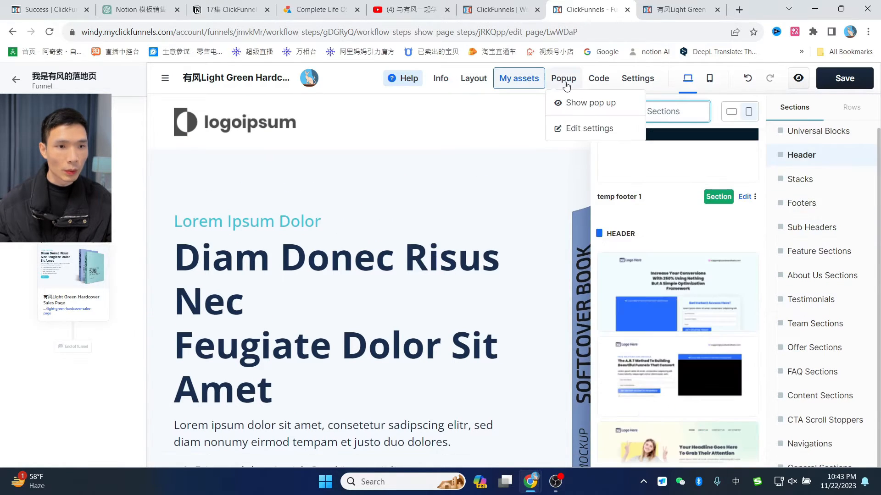
left_click(795, 31)
left_click(678, 191)
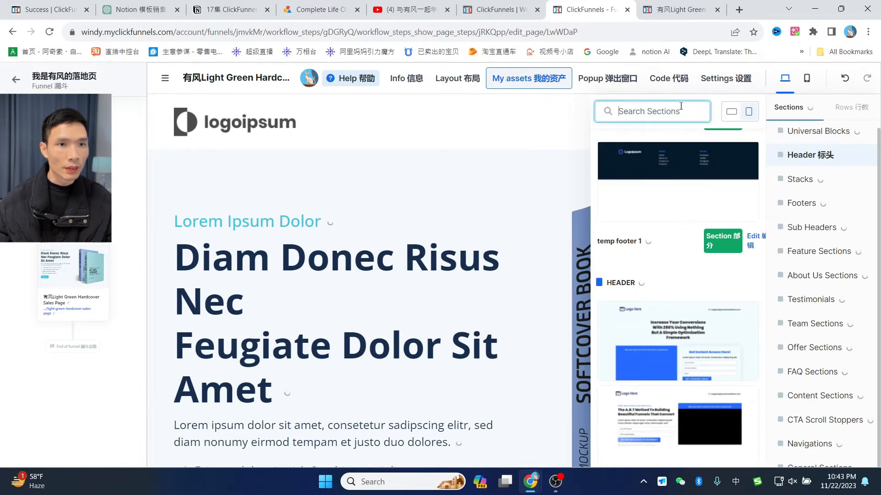
left_click(613, 81)
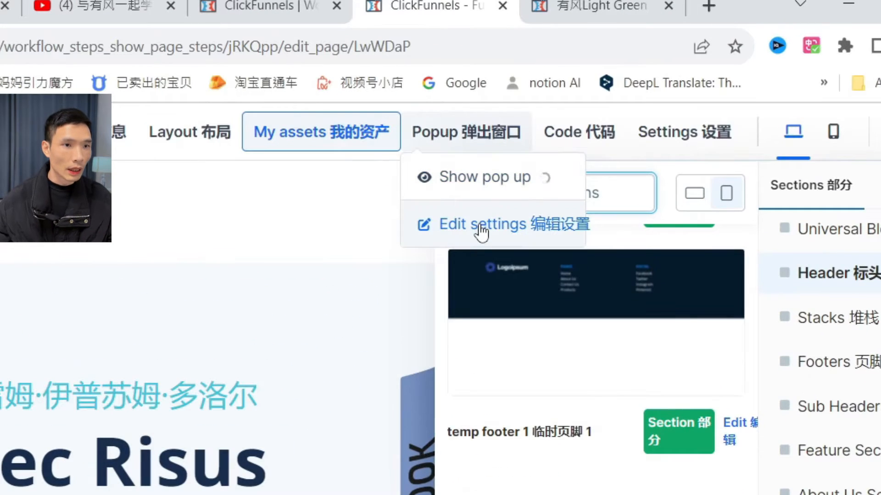
left_click(482, 229)
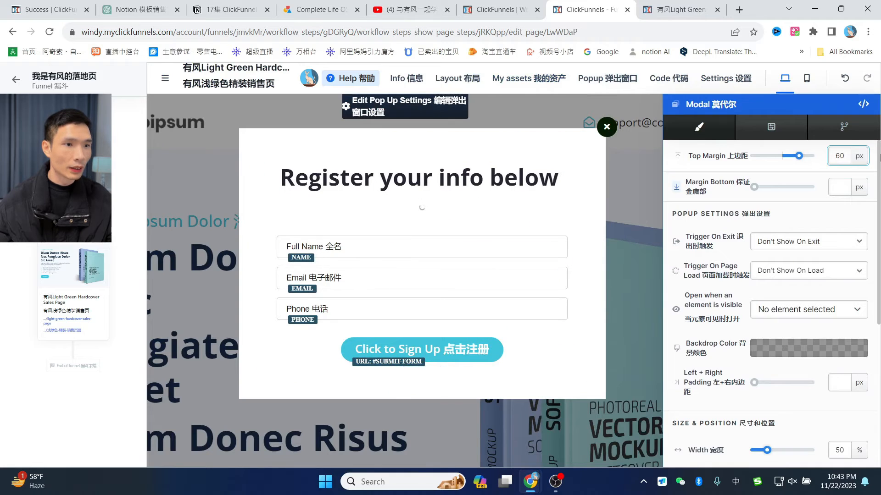
left_click(800, 34)
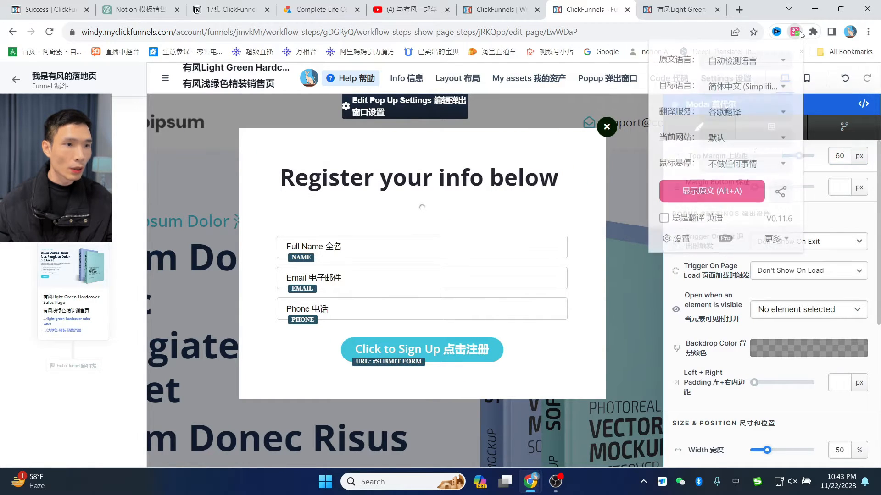
left_click(716, 190)
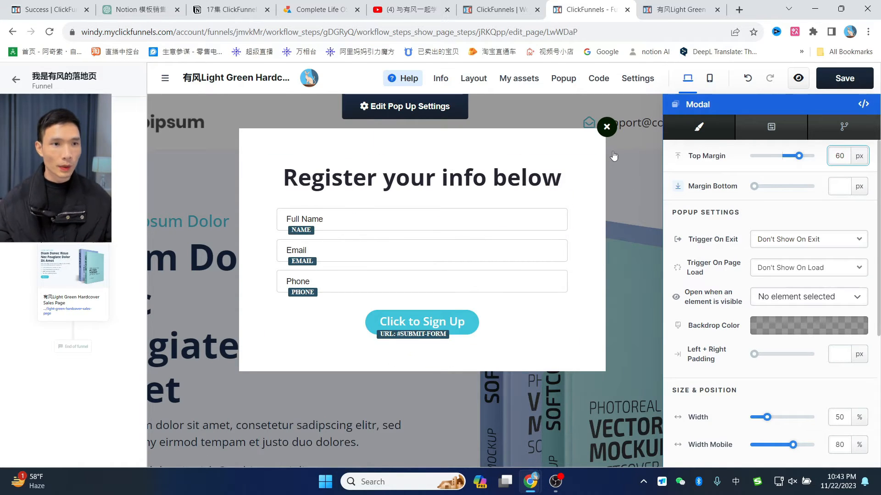
- Try to replace the pop-up's headline with "订阅我的邮件列表"
left_click(286, 186)
left_click_drag(288, 181, 571, 202)
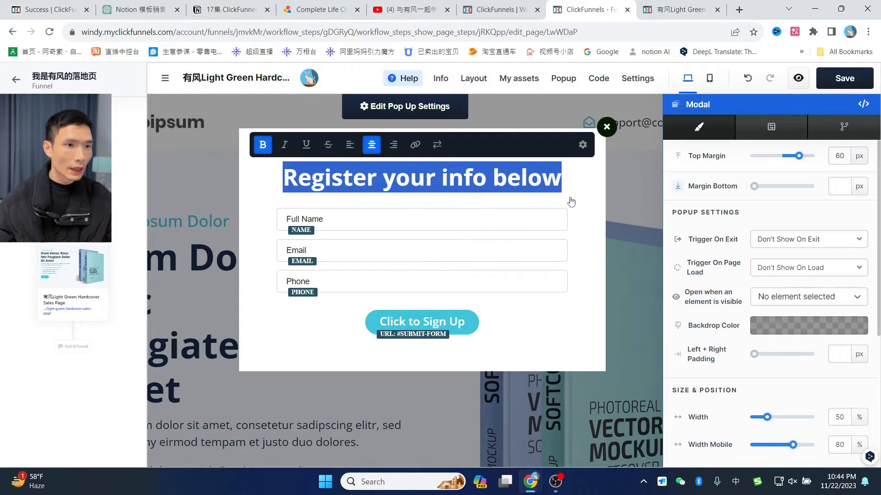
type("注册")
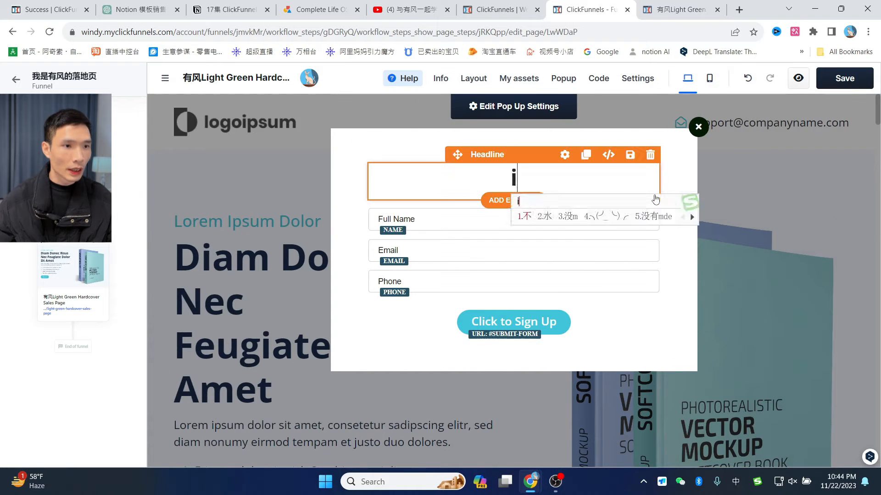
key("BackSpace")
key("BackSpace")
type("订阅我的邮件列表")
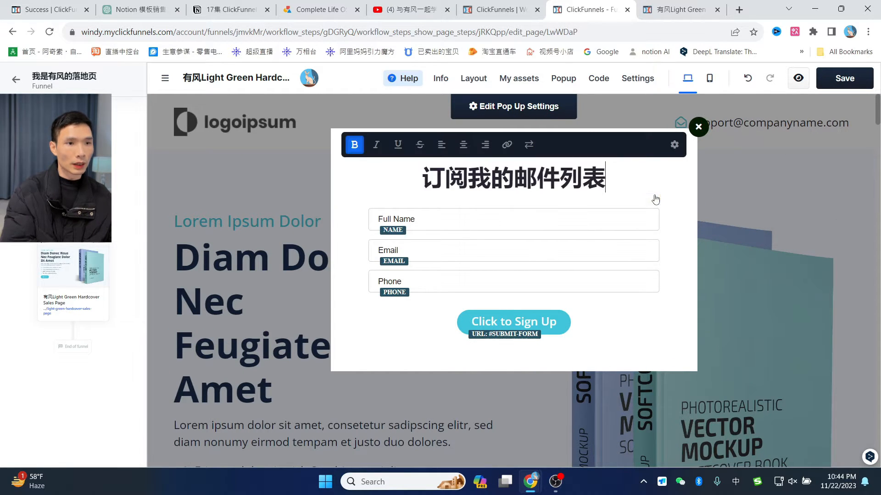
left_click(461, 224)
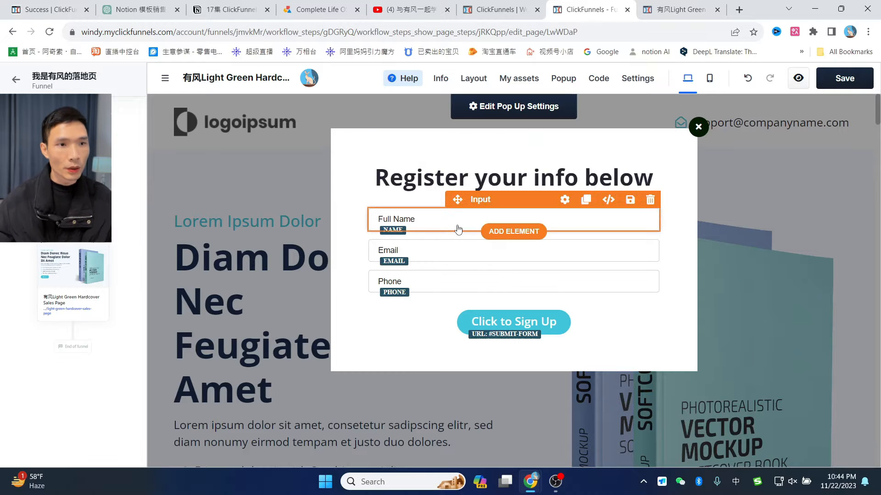
- Delete the Phone input from the pop-up's registration form
left_click(458, 254)
left_click(430, 224)
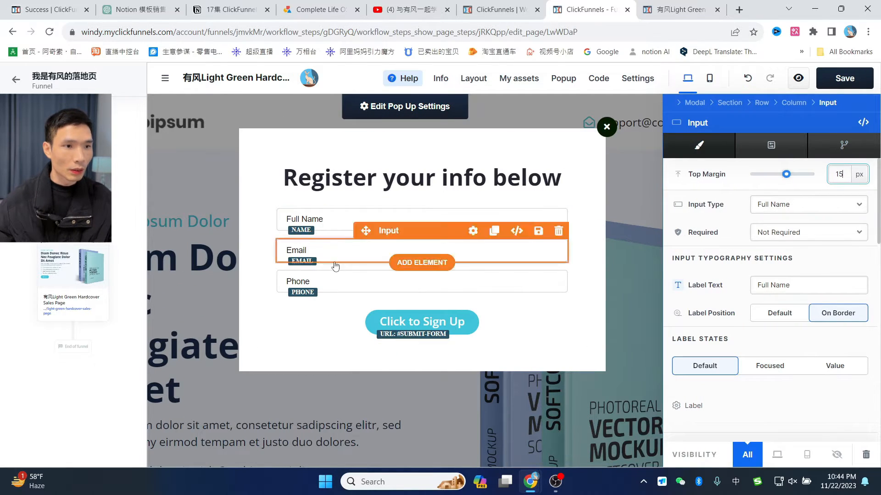
left_click(343, 281)
mouse_move(553, 288)
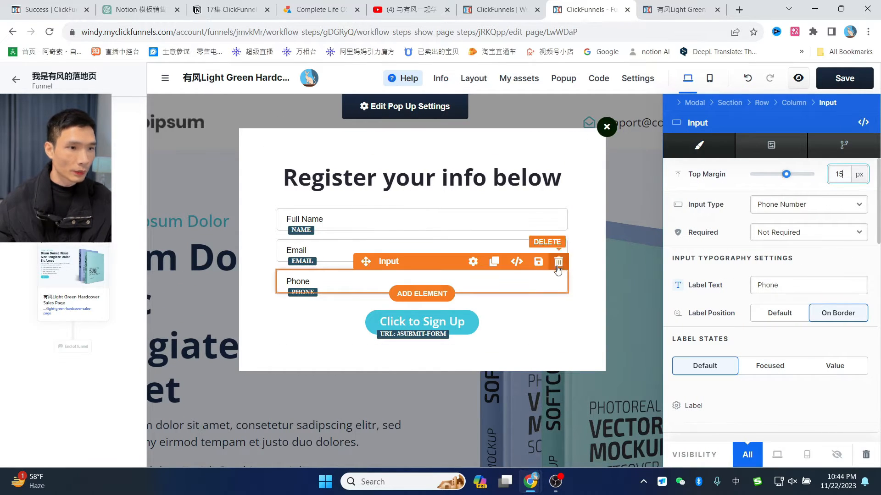
left_click(558, 262)
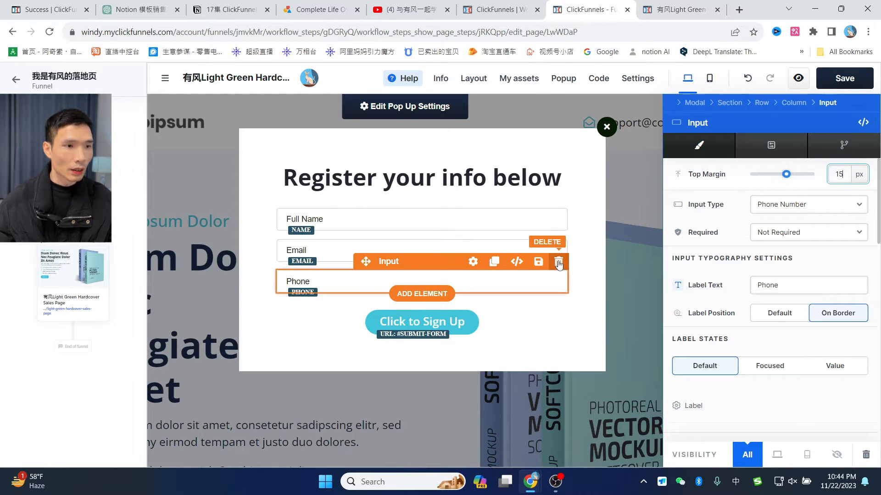
left_click(558, 262)
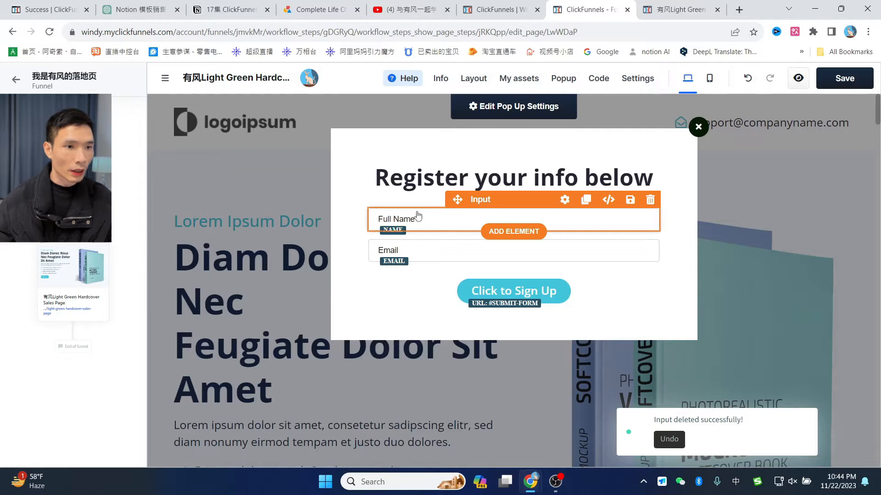
- Examine the settings of the pop-up's Full Name and Email inputs, including input type and label text
left_click(376, 222)
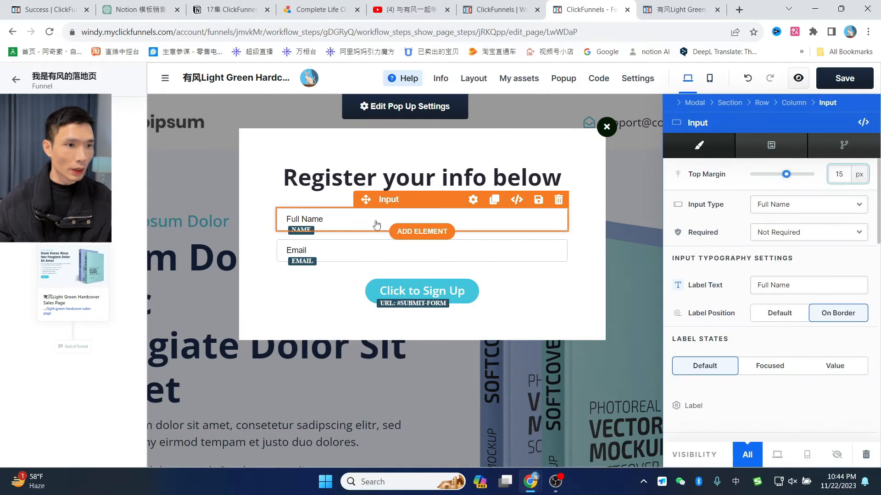
left_click(359, 255)
left_click(814, 211)
left_click(814, 210)
left_click_drag(787, 286, 753, 277)
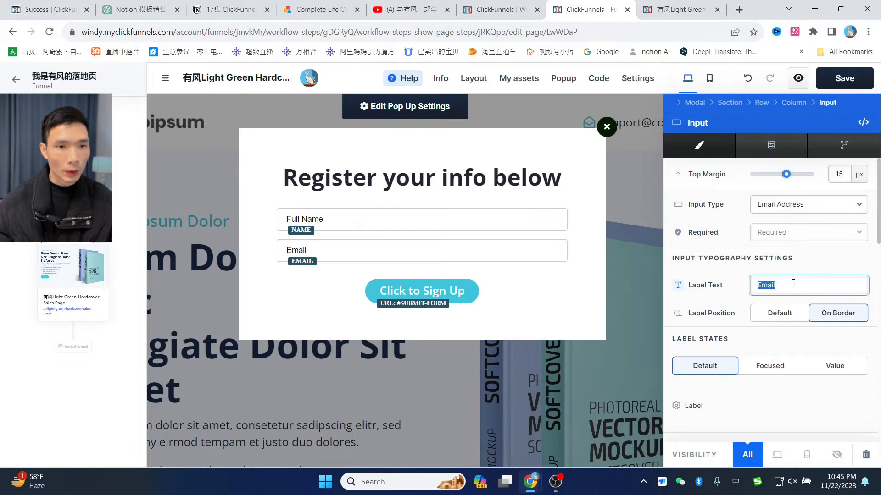
scroll(792, 286, "down", 5)
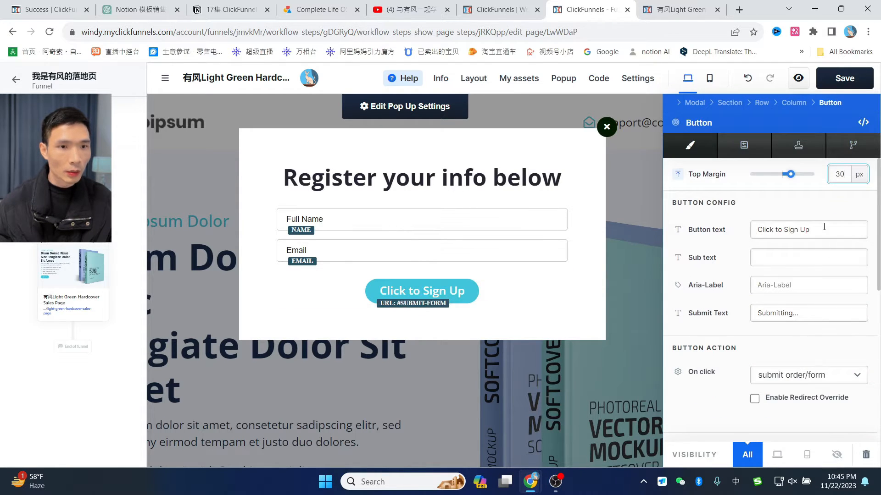
- Shorten the pop-up button's text to "Sign Up"
triple_click(824, 227)
key("ctrl+shift+Left")
key("ctrl+shift+Left")
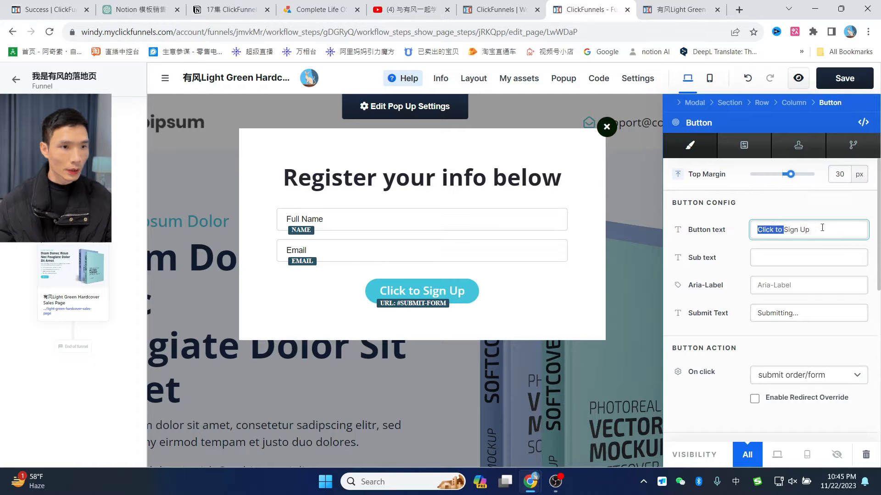
key("BackSpace")
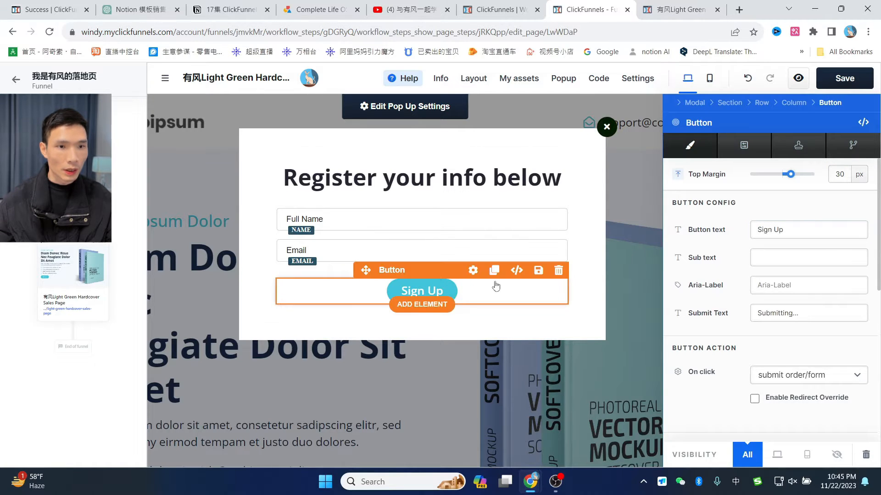
- Set the Sign Up button's on-click action to redirect to next step
scroll(805, 267, "down", 1)
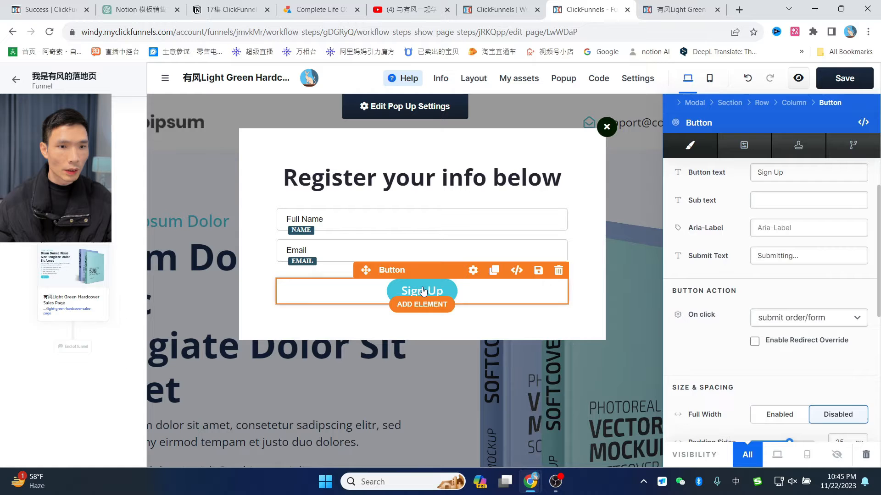
left_click(791, 319)
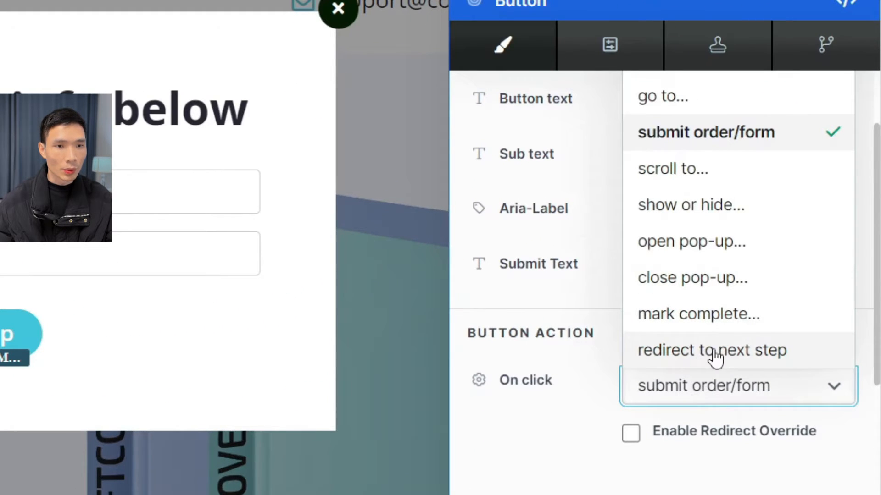
left_click(709, 357)
left_click(710, 357)
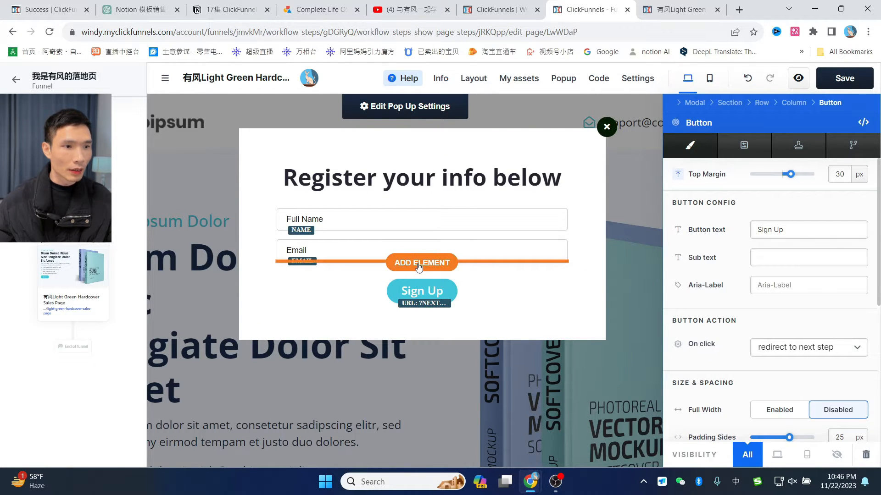
- Insert another button between the pop-up's Email input and the Sign Up button, and delete it again
left_click(419, 264)
scroll(697, 275, "down", 2)
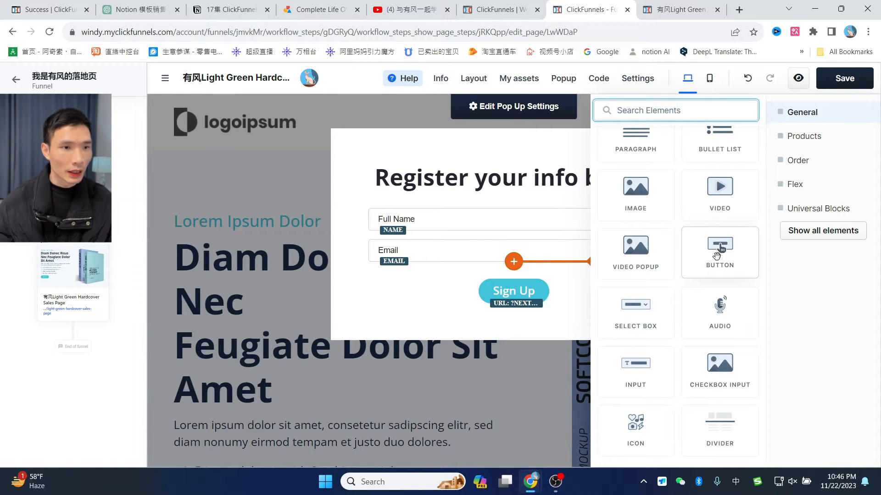
left_click(717, 250)
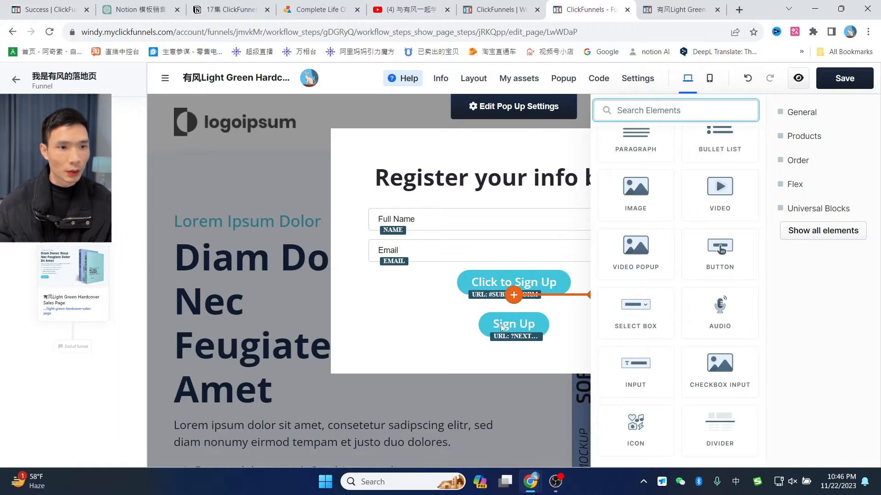
left_click(546, 281)
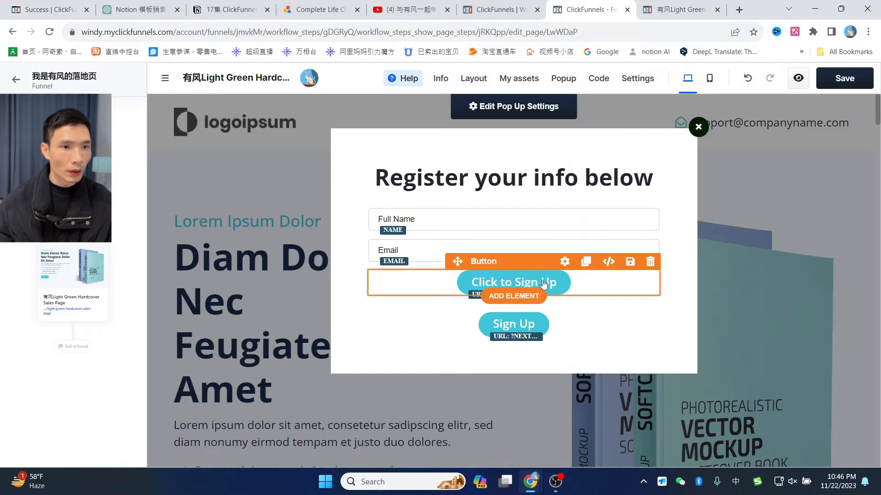
left_click(650, 261)
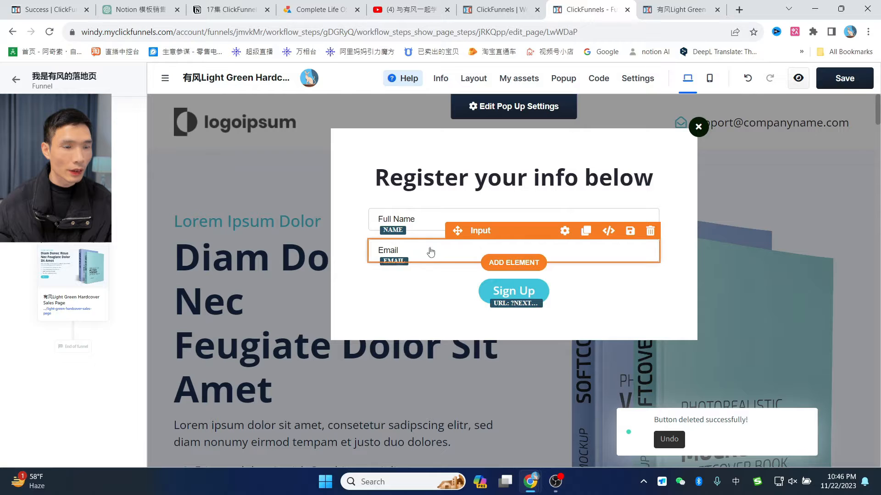
- Add an input element between the pop-up's Email field and the Sign Up button and set its input type to Address
left_click(515, 262)
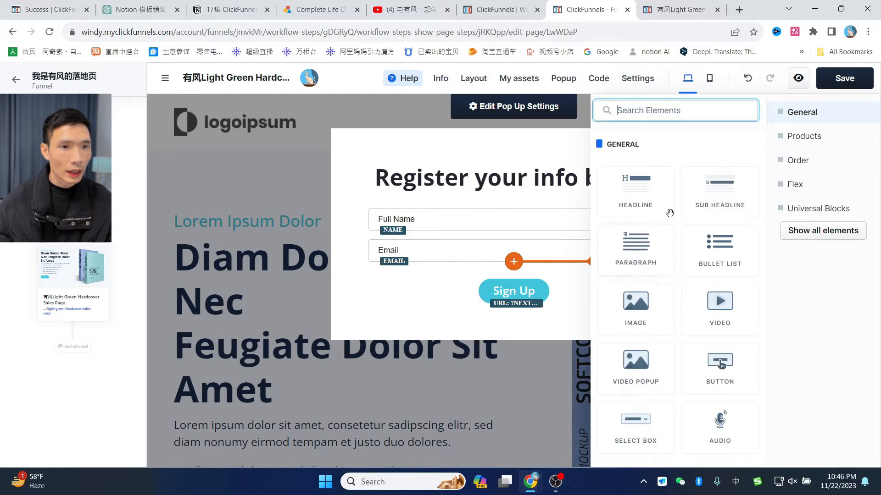
scroll(724, 253, "down", 1)
scroll(724, 253, "down", 2)
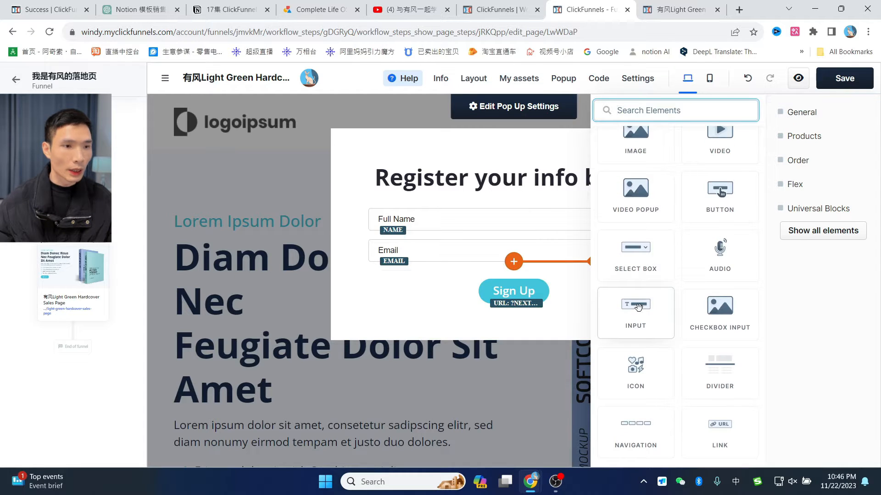
left_click(638, 307)
left_click(417, 294)
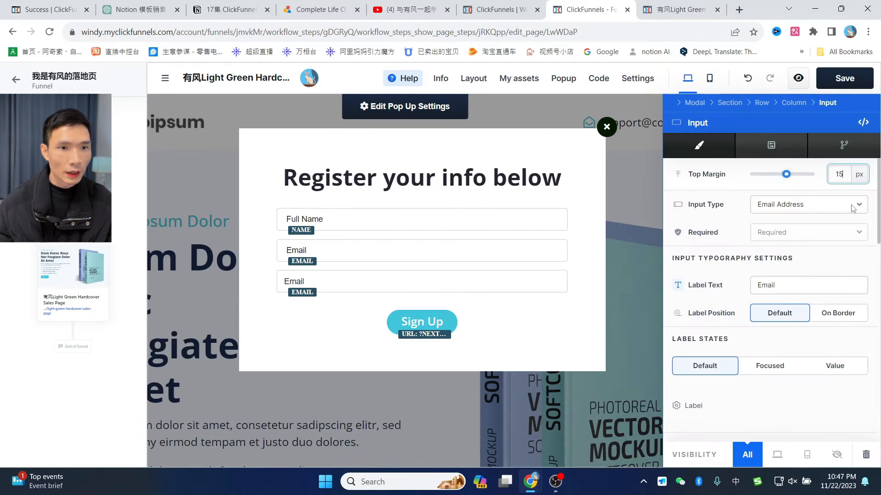
left_click(854, 207)
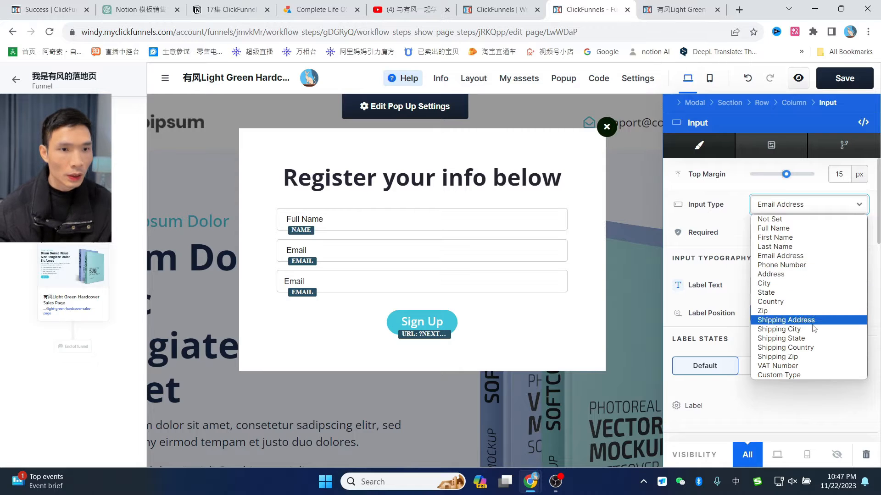
left_click(782, 277)
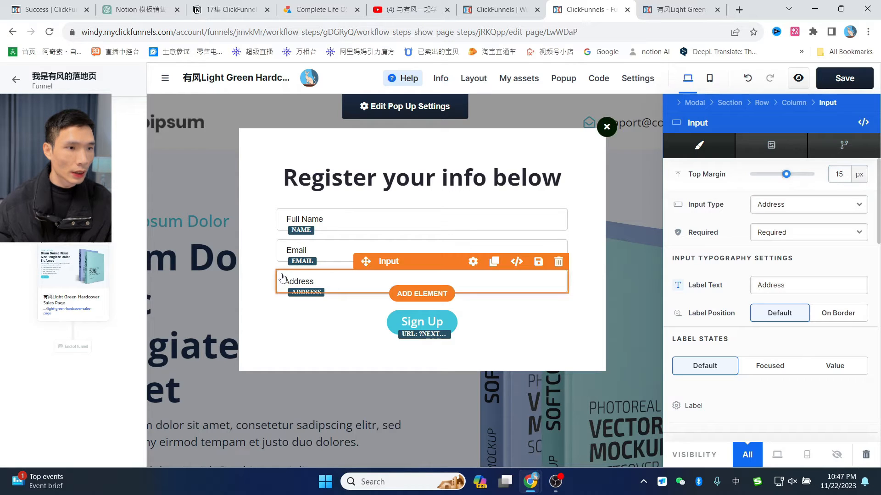
- Move the pop-up's Address input above Full Name, and delete it again
left_click_drag(281, 280, 317, 213)
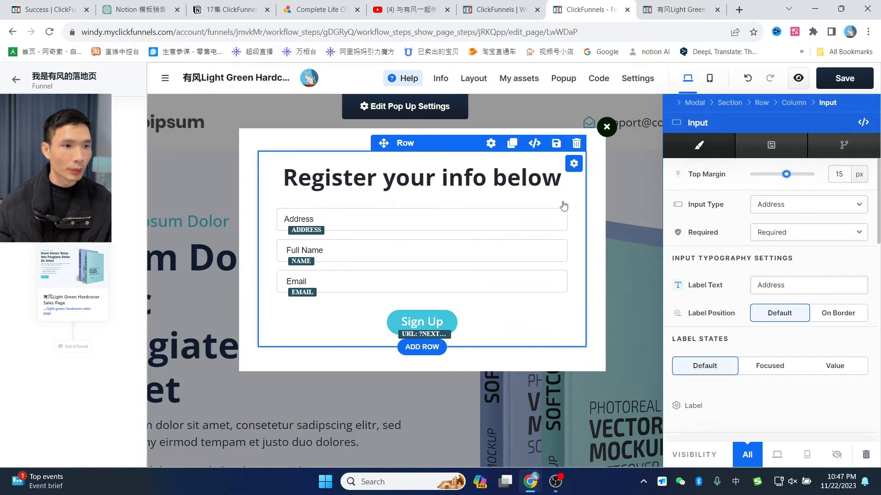
left_click(559, 200)
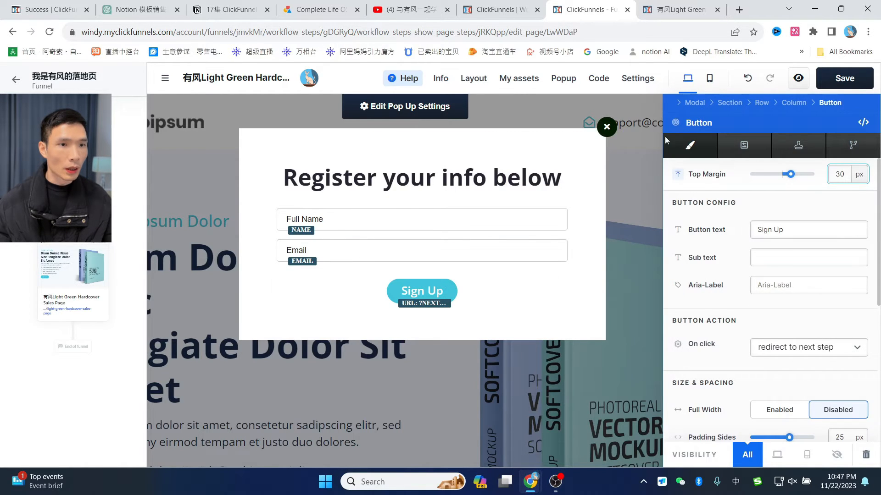
- Close the sign-up pop-up and save the sales page
left_click(607, 129)
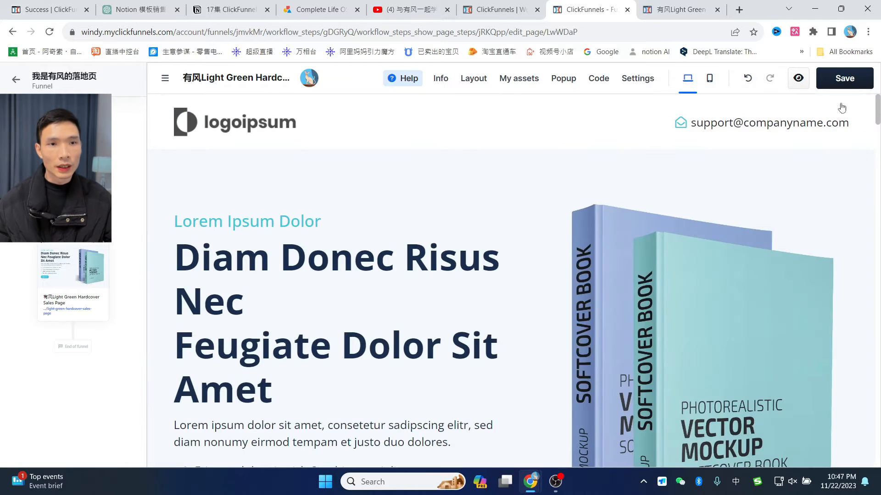
left_click(844, 80)
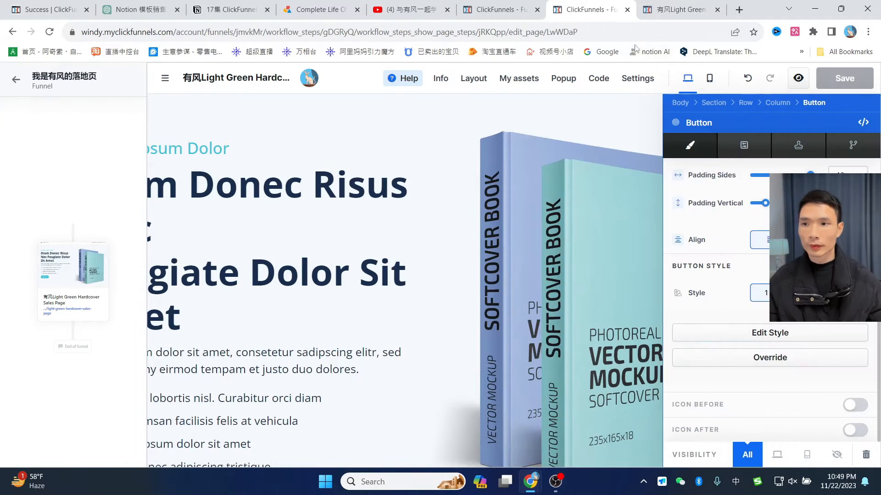
- Replace the hero headline with "Windy有风 Notion模板" on two lines and the sub headline above it with "2024新款"
left_click(303, 191)
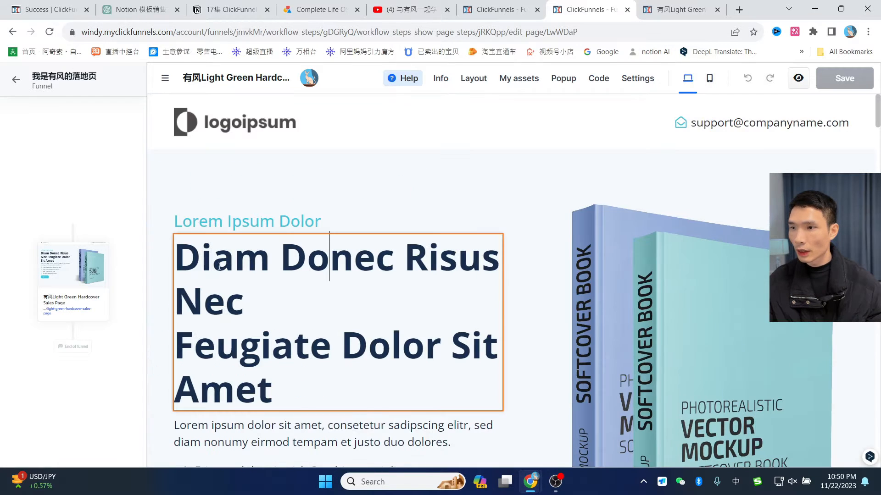
left_click_drag(188, 251, 305, 373)
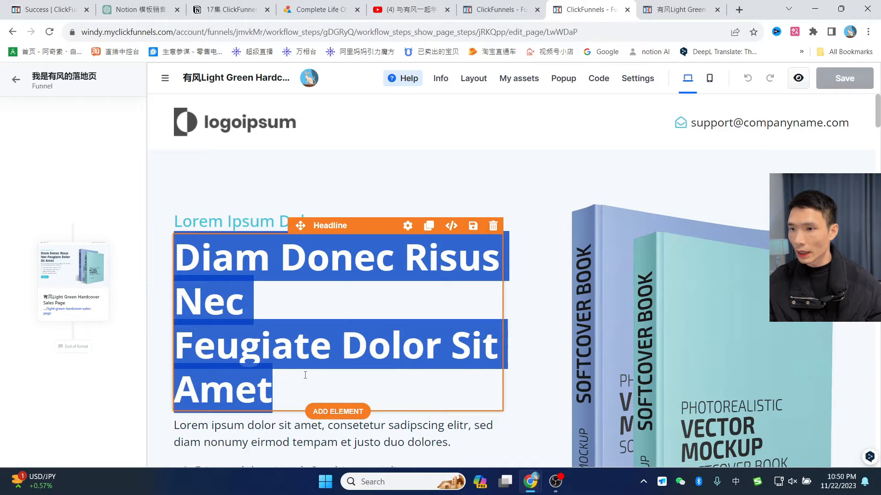
type("Windy有风")
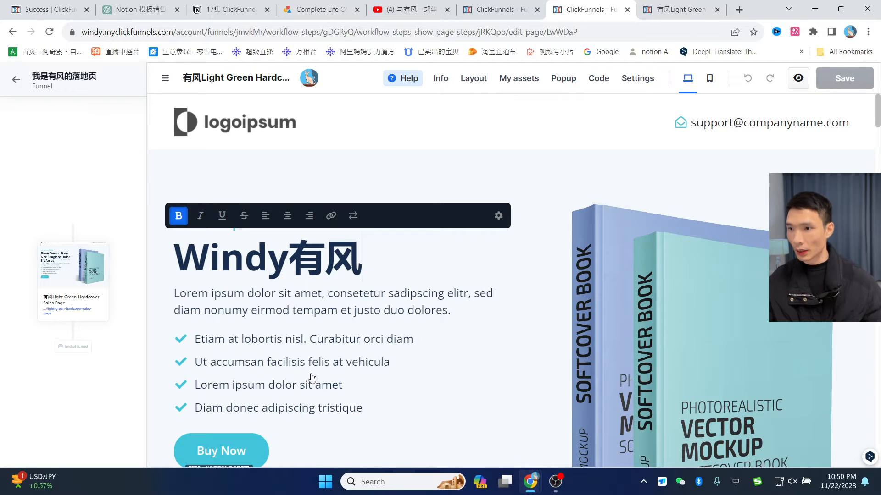
scroll(302, 339, "down", 2)
scroll(354, 324, "up", 1)
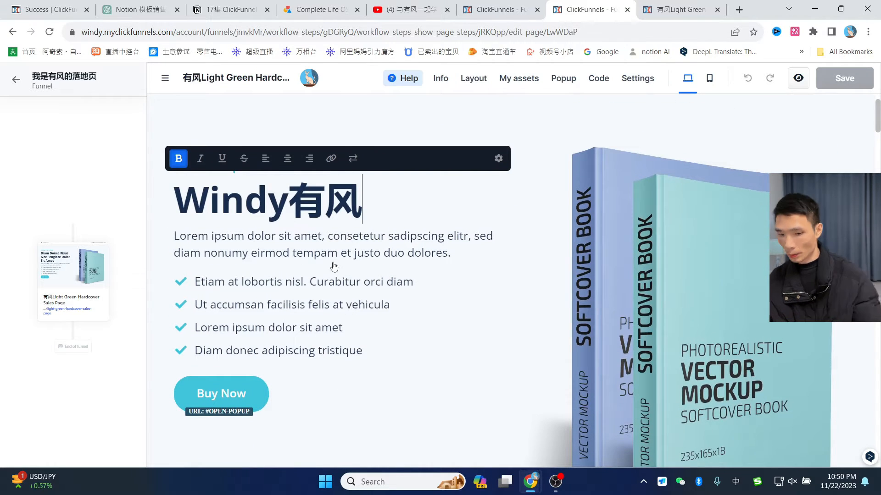
left_click(182, 168)
type("thg")
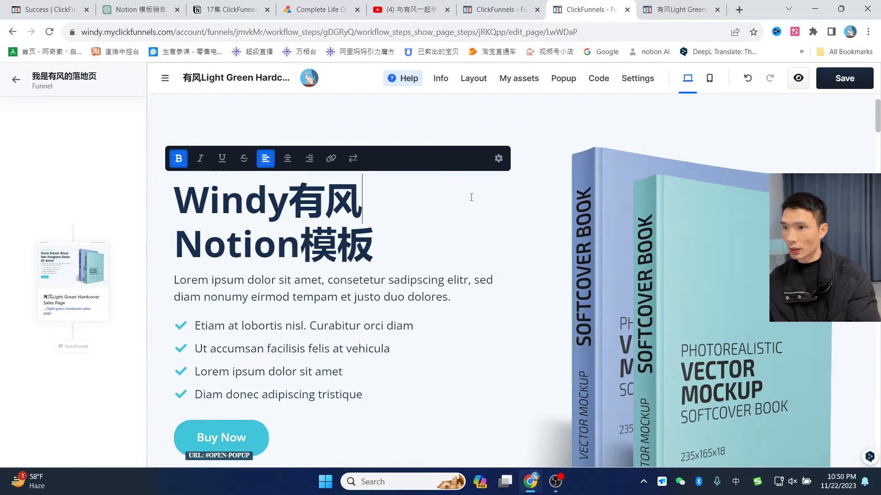
scroll(450, 266, "up", 1)
left_click(434, 174)
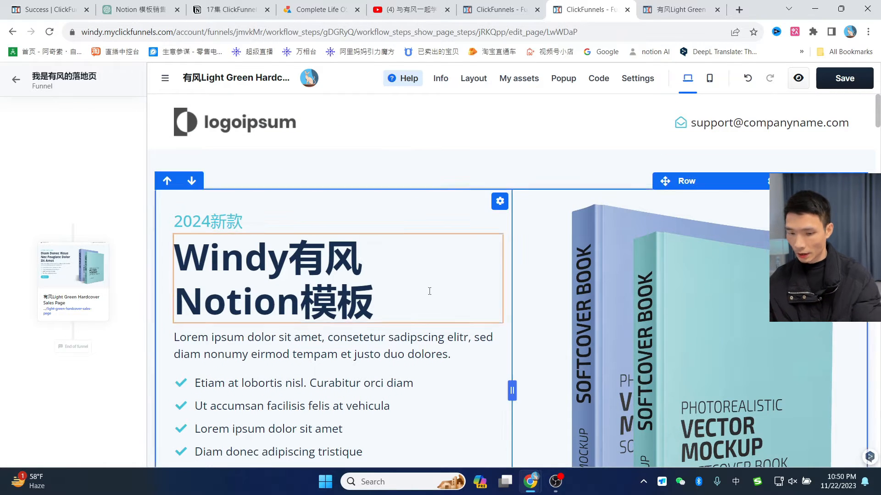
- Delete the placeholder paragraph and the bullet list between the hero headline and the Buy Now button
scroll(459, 221, "down", 1)
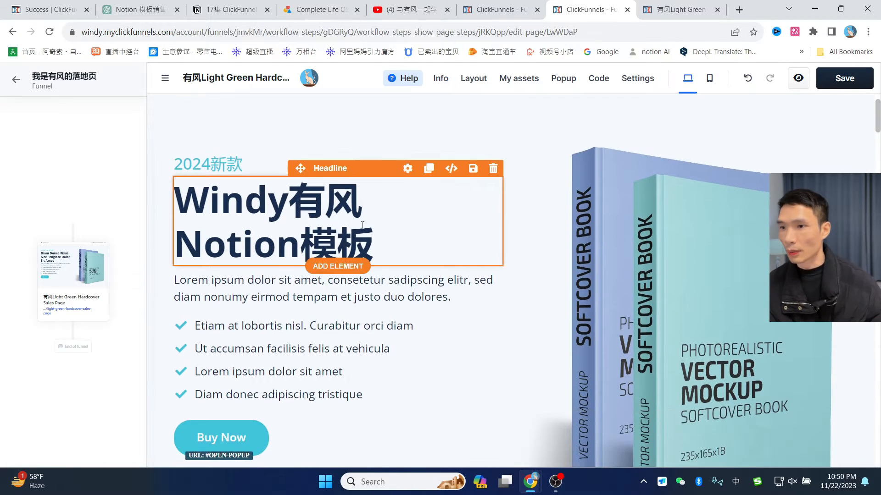
scroll(456, 214, "down", 2)
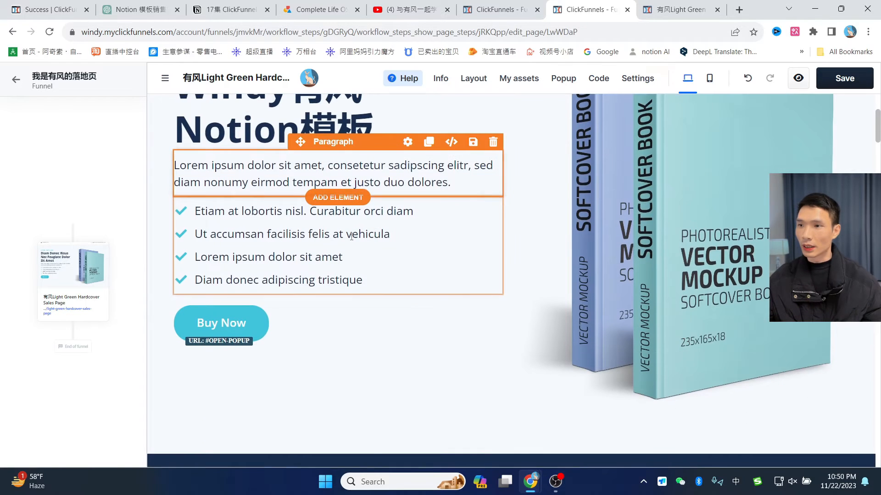
left_click(257, 183)
left_click(434, 200)
left_click(416, 182)
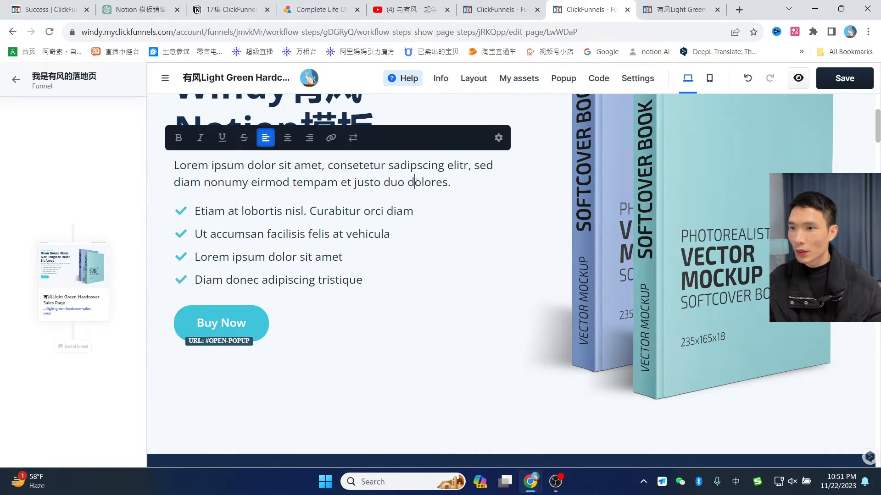
left_click(392, 250)
left_click(331, 255)
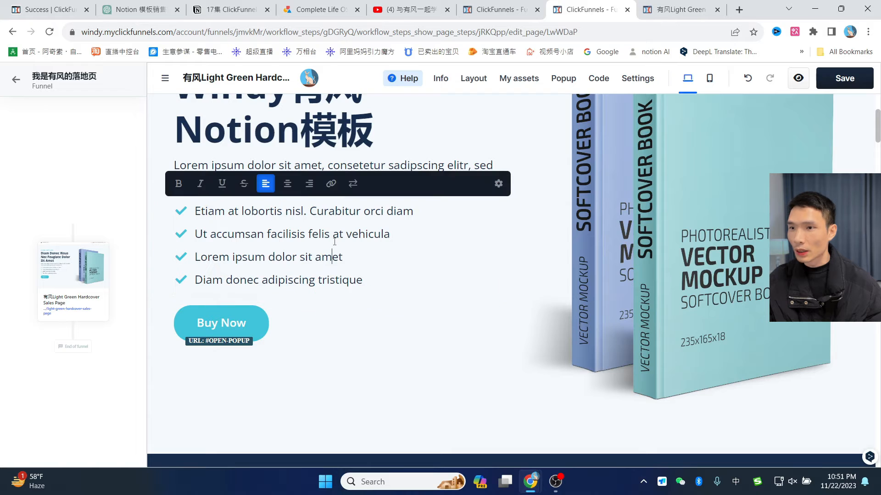
left_click(493, 142)
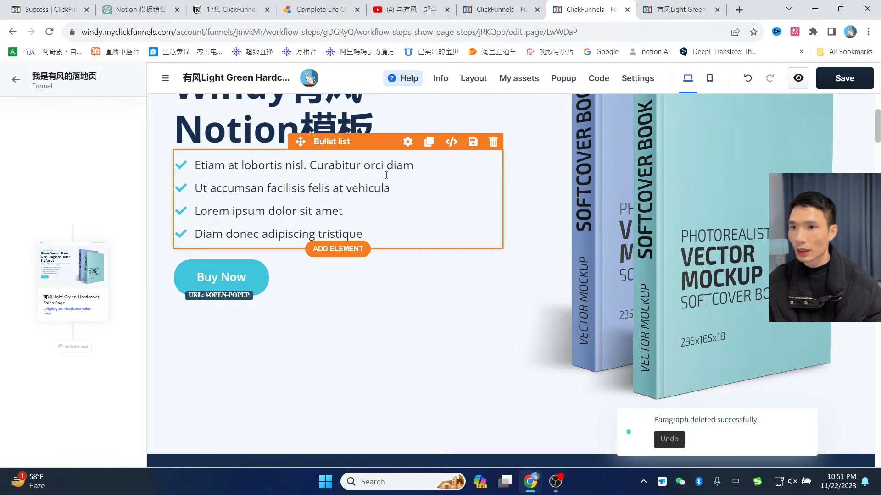
left_click(493, 142)
- Replace the book mockup image in the hero section with the Notion Life OS picture from the image gallery
scroll(488, 147, "up", 4)
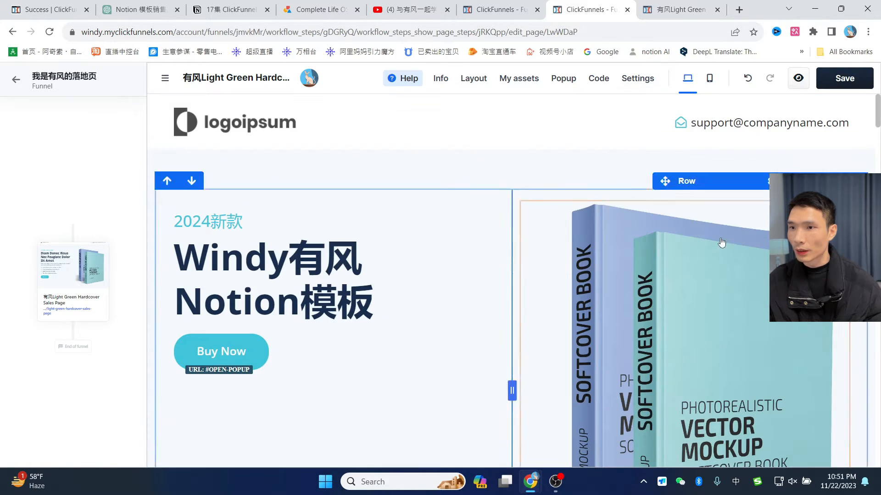
left_click(663, 251)
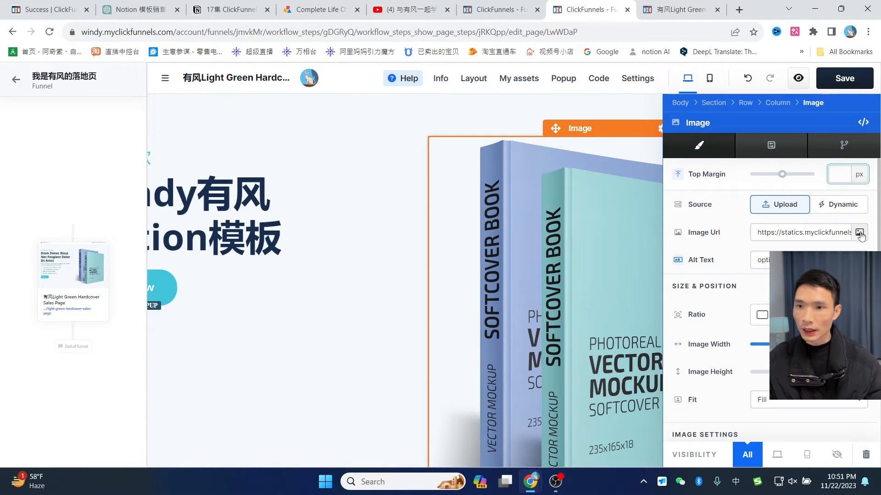
left_click(860, 233)
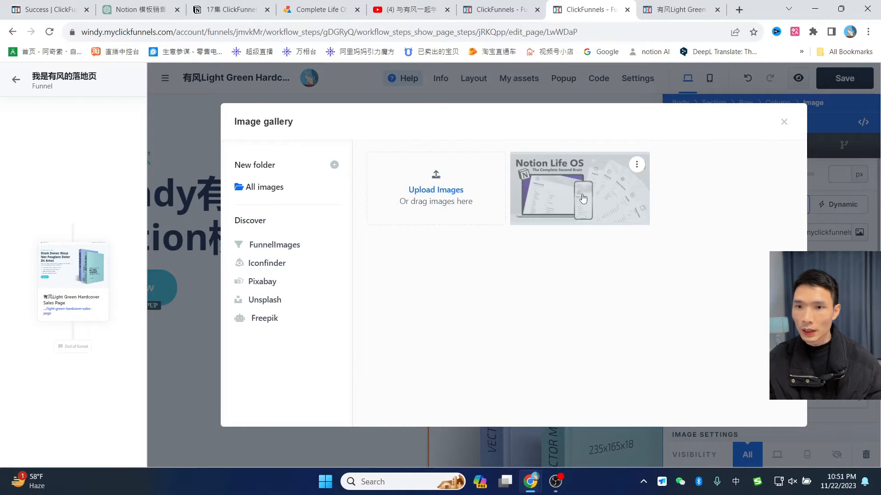
left_click(577, 191)
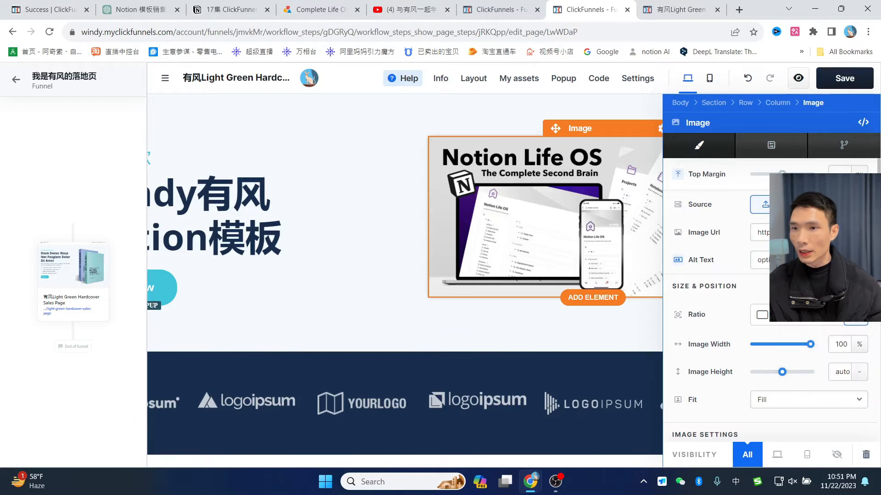
- Try several ratios for the hero image, keep a landscape one, and set the image size to about 641 px
left_click(789, 320)
left_click(807, 321)
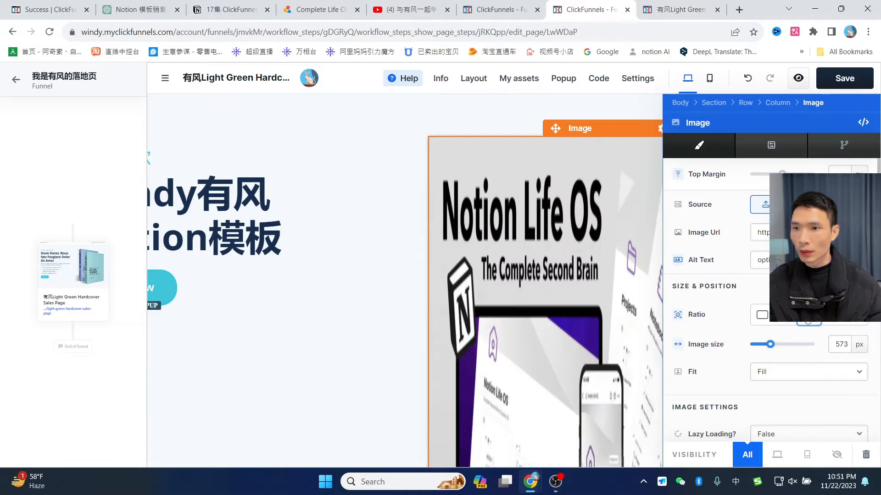
left_click(786, 321)
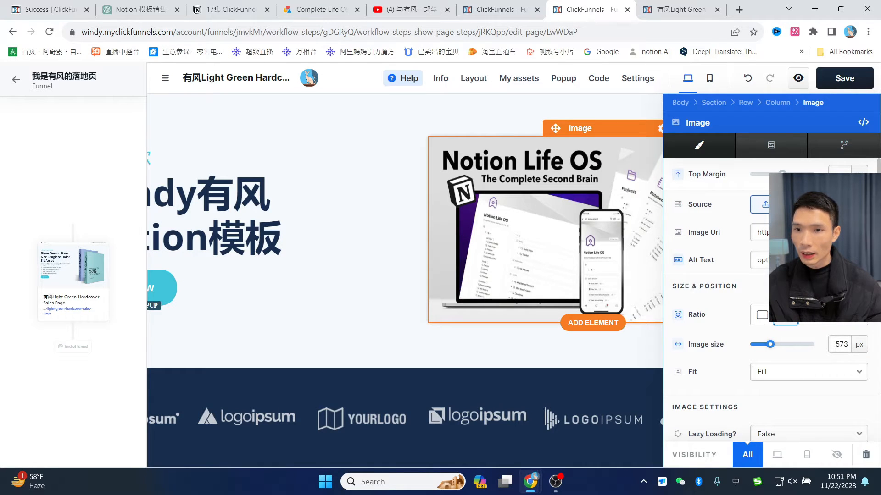
mouse_move(779, 347)
left_mouse_down()
mouse_move(754, 345)
mouse_move(774, 347)
left_mouse_up()
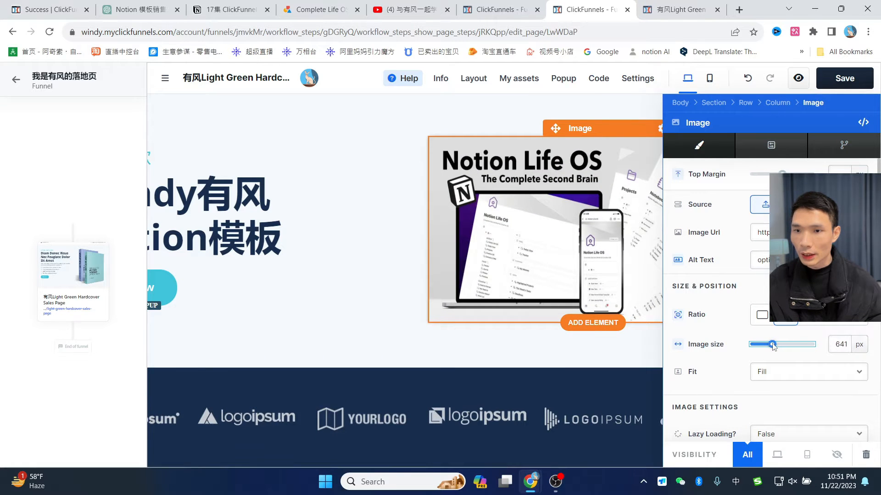
- Compare the Contain and Cover fits for the hero image, keep Contain, and choose a position along its left edge
scroll(853, 323, "down", 1)
left_click(802, 321)
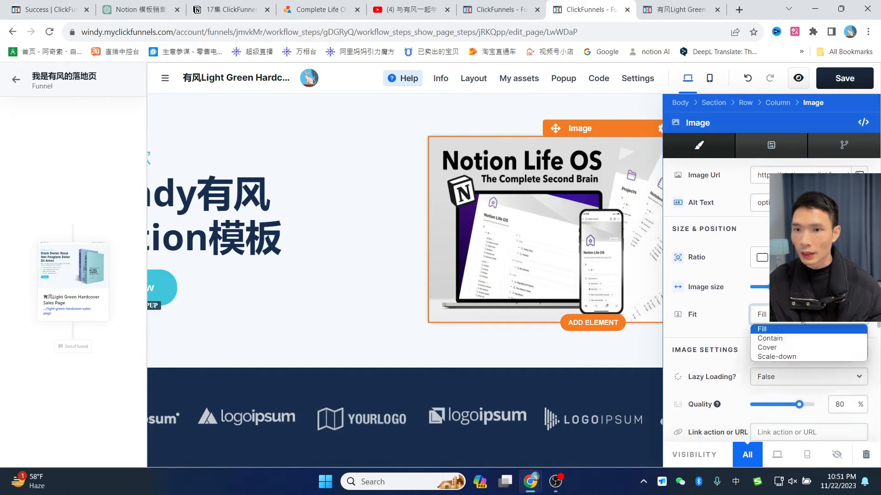
left_click(786, 339)
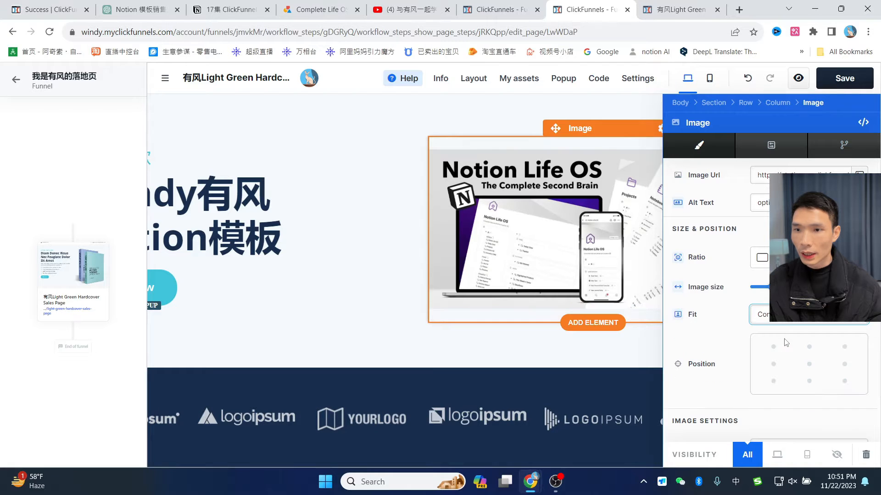
left_click(782, 319)
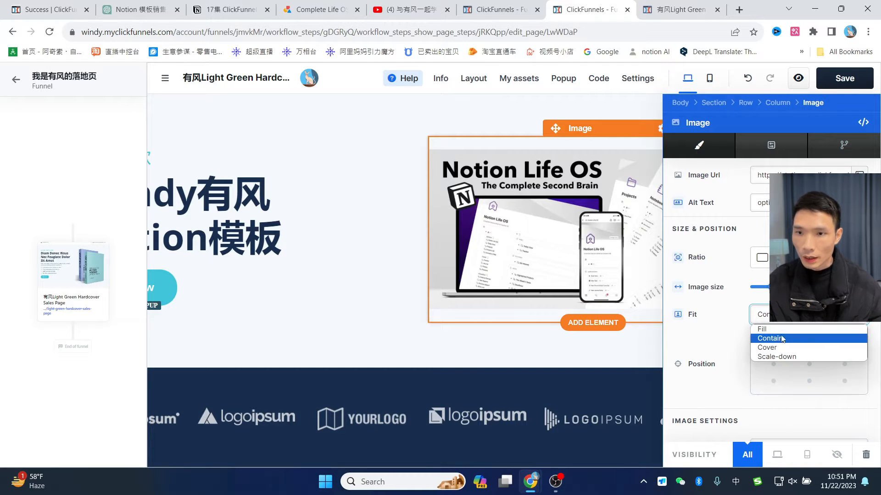
left_click(778, 348)
left_click(783, 318)
left_click(785, 339)
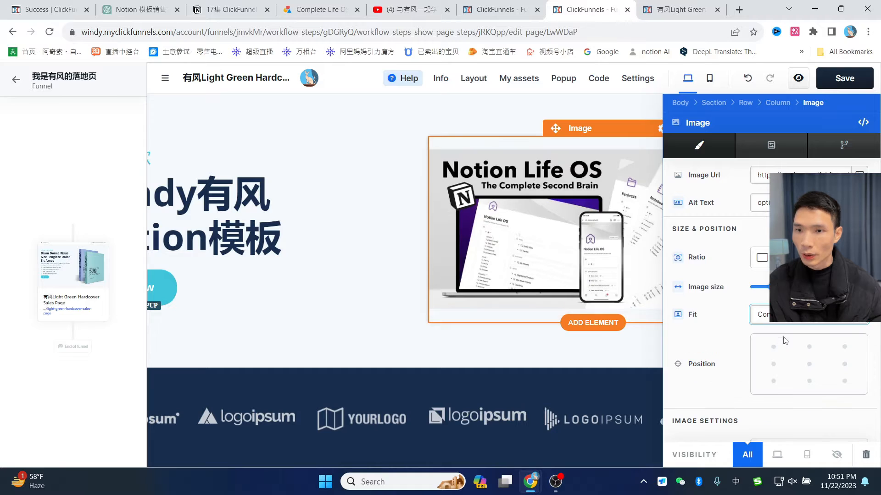
scroll(766, 307, "down", 1)
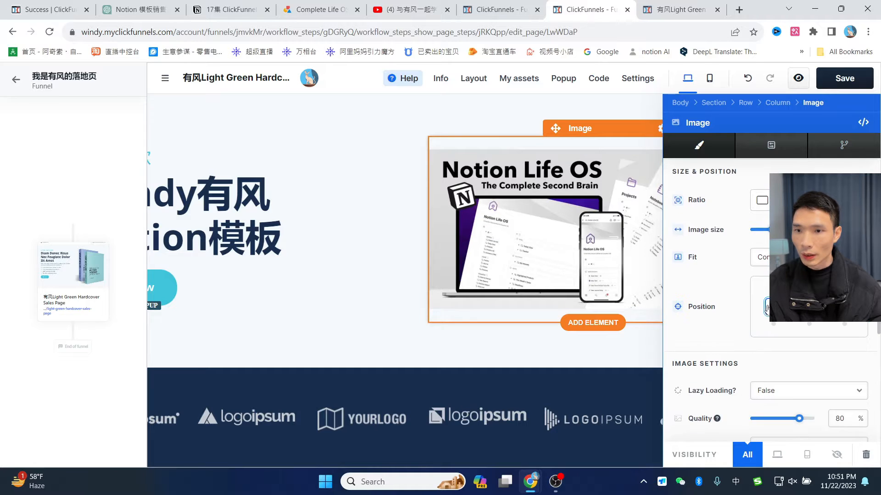
left_click(774, 290)
- Add a small amount of bottom padding to the hero image
scroll(776, 293, "down", 3)
left_click_drag(754, 360, 750, 417)
scroll(871, 407, "down", 1)
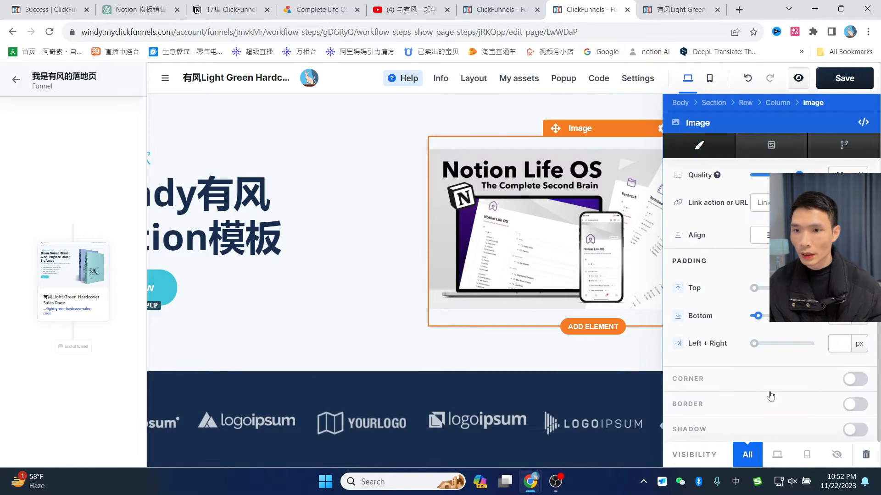
- Enable a shadow on the hero image and set its blur to 37 px
left_click(854, 430)
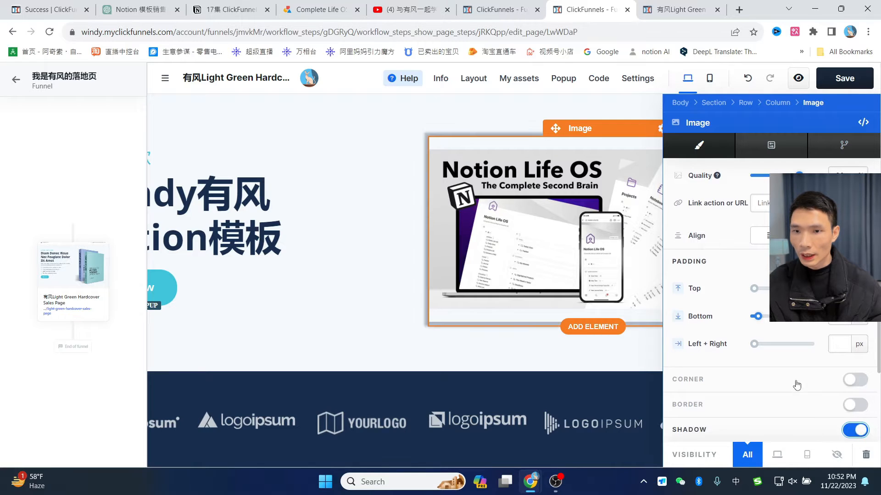
scroll(853, 413, "down", 3)
scroll(850, 336, "down", 1)
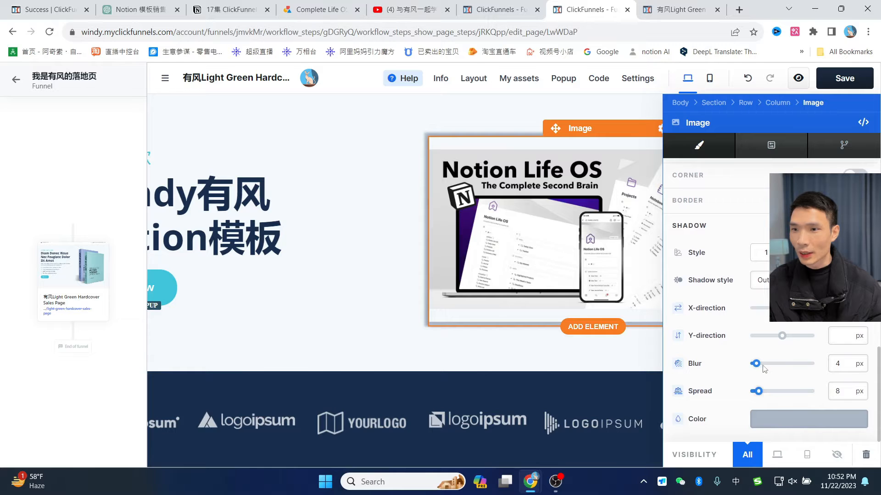
left_click_drag(763, 367, 775, 367)
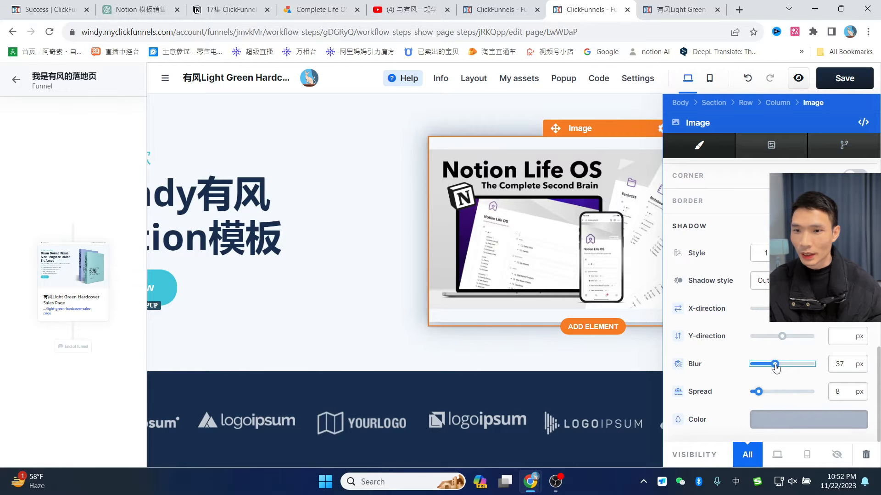
left_click(560, 179)
- Open the style guide's button style settings for the hero section's Buy Now button
scroll(483, 289, "down", 1)
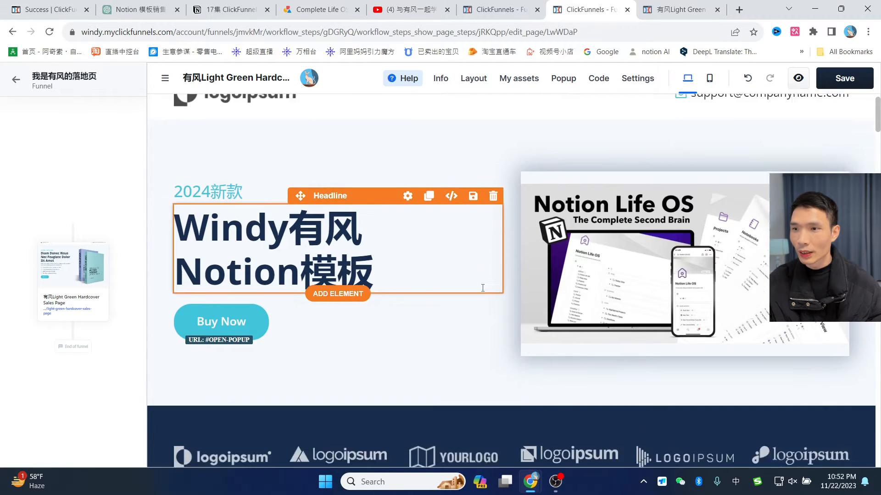
scroll(486, 284, "down", 9)
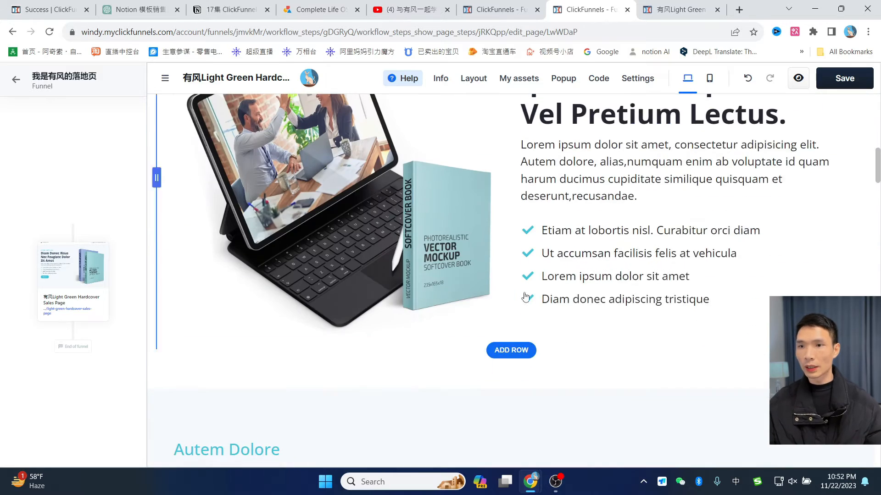
scroll(542, 303, "up", 5)
scroll(543, 303, "up", 5)
scroll(335, 289, "down", 1)
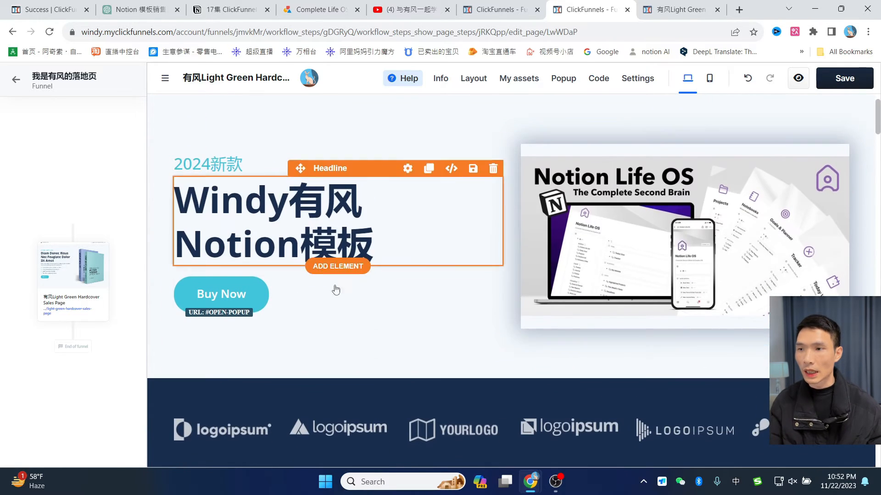
left_click(250, 299)
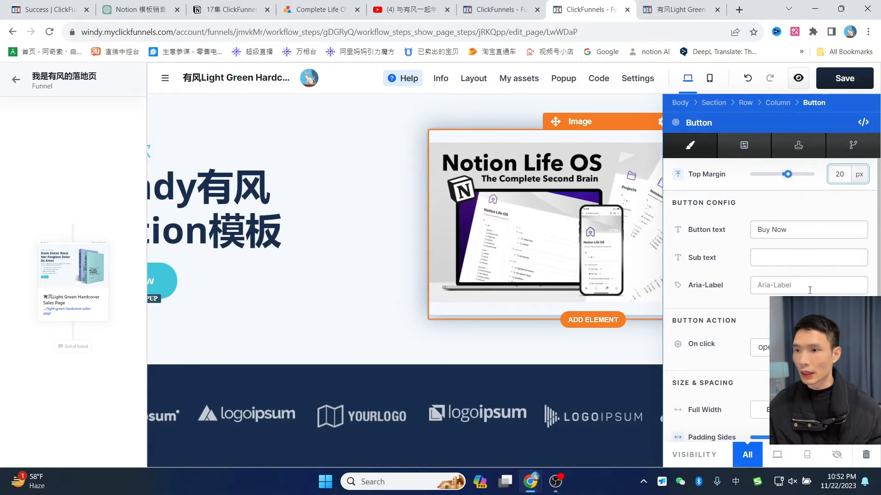
scroll(809, 291, "down", 5)
scroll(809, 291, "down", 1)
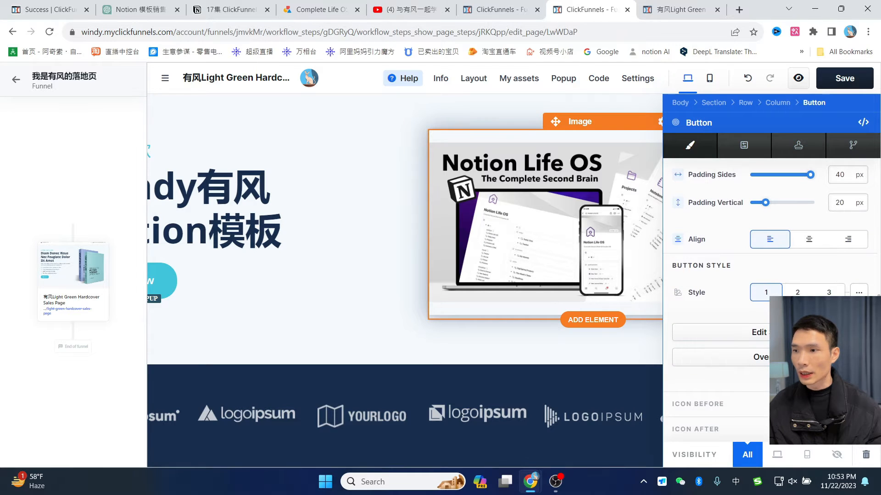
left_click(764, 333)
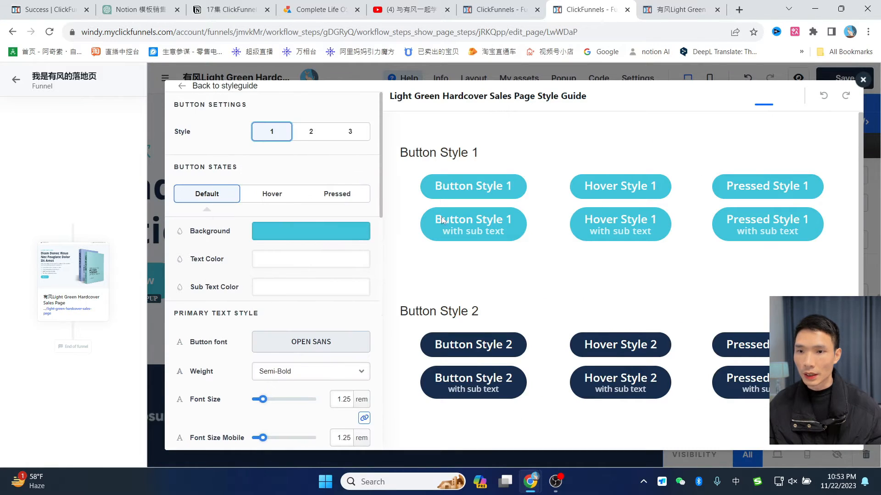
- Compare the settings of button styles 1, 2 and 3, and check the pressed and default states of style 1
left_click(311, 137)
left_click(351, 133)
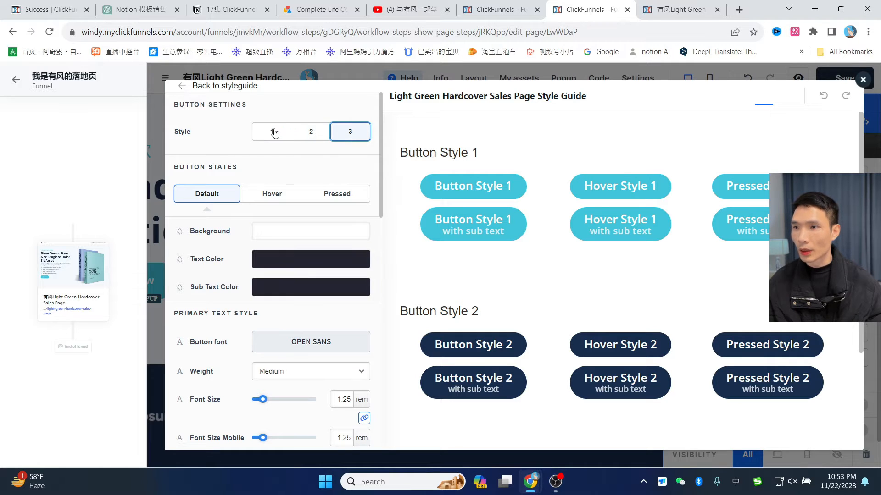
left_click(274, 134)
left_click(310, 133)
left_click(347, 133)
left_click(278, 138)
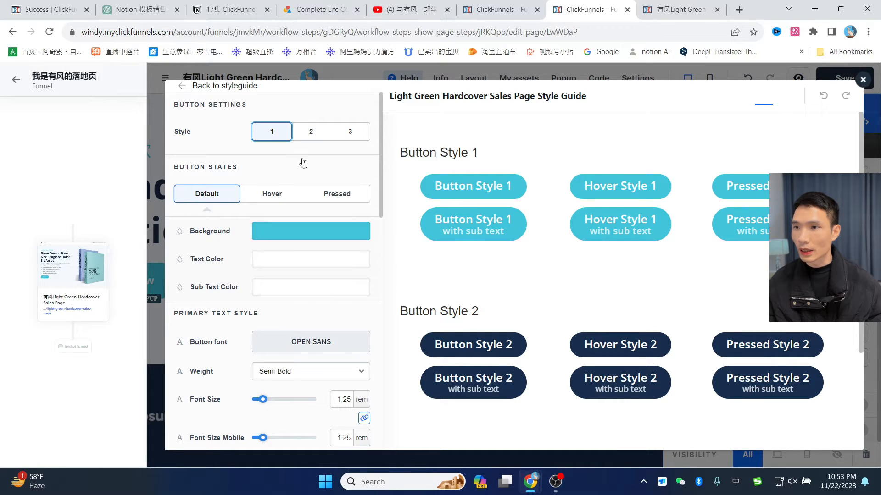
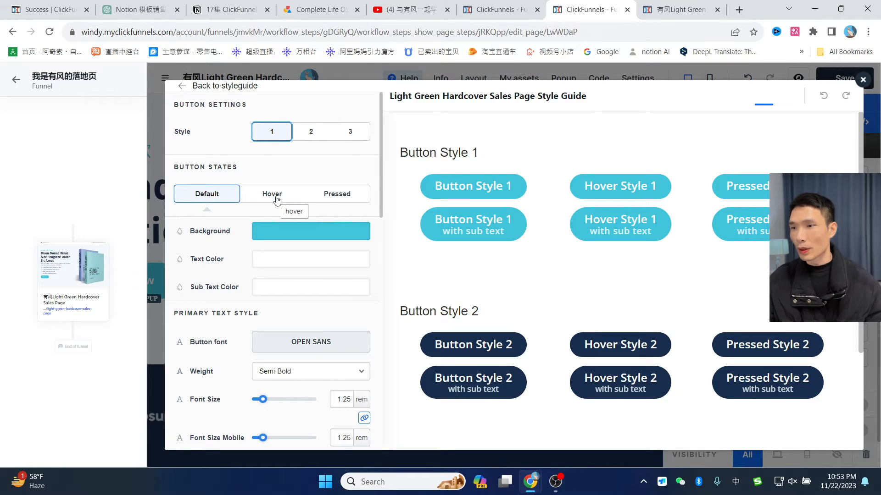
left_click(323, 198)
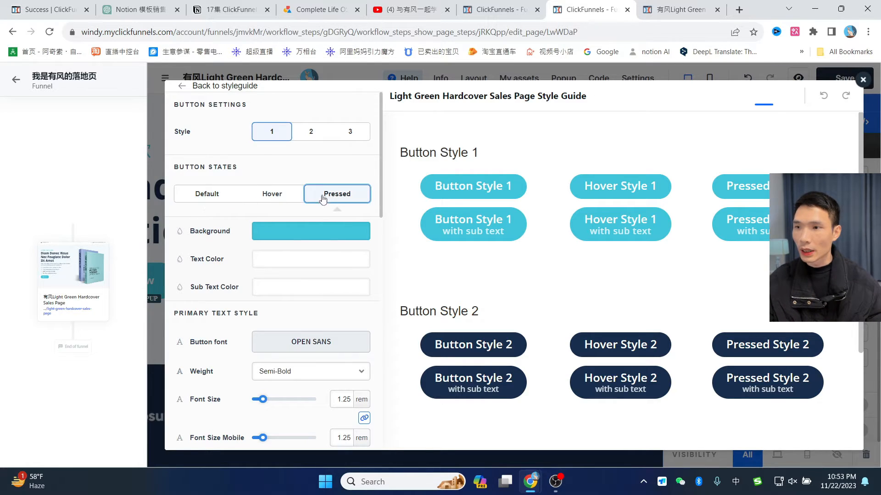
left_click(210, 199)
- Try near-black and blue backgrounds for the default state of button style 1
left_click(285, 232)
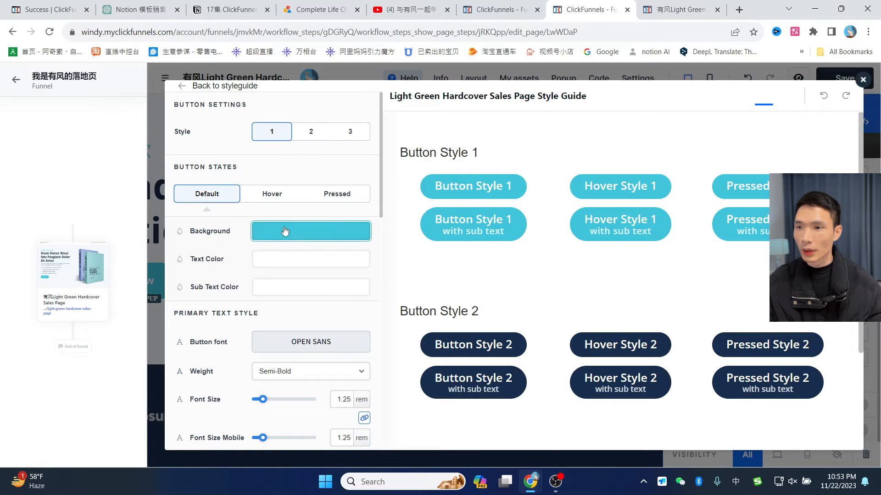
left_click_drag(494, 165, 410, 247)
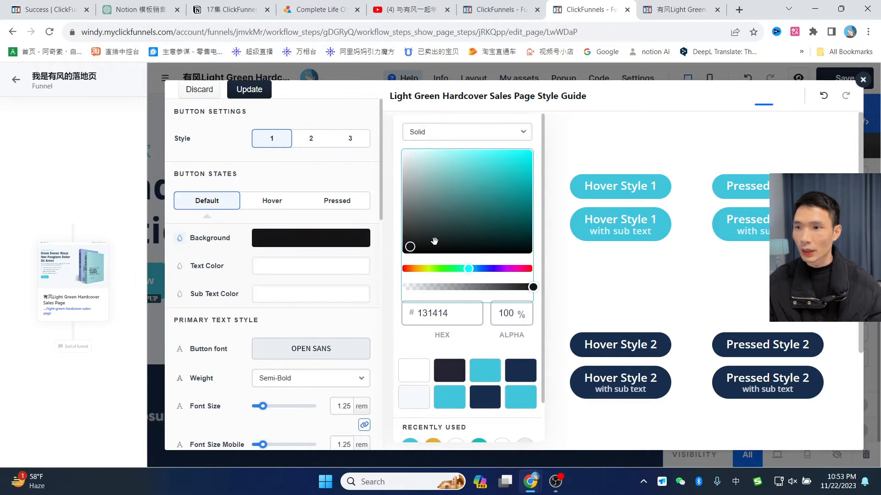
left_click(447, 268)
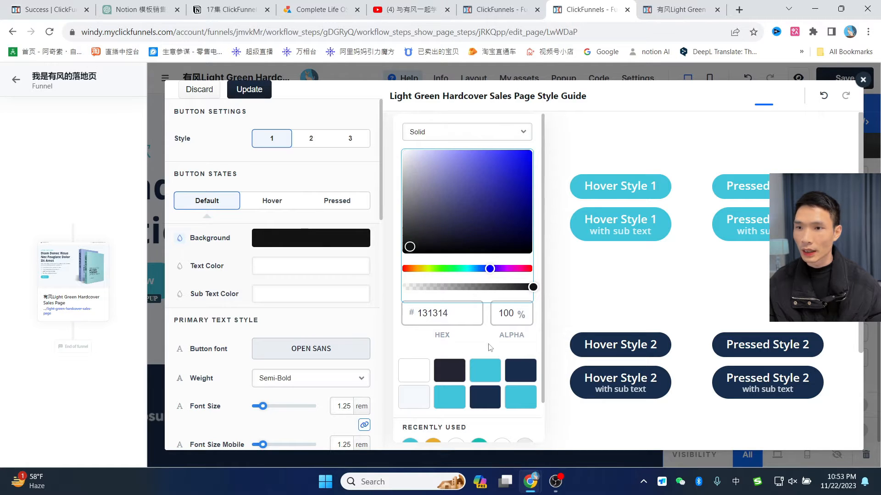
left_click(554, 265)
left_click(305, 247)
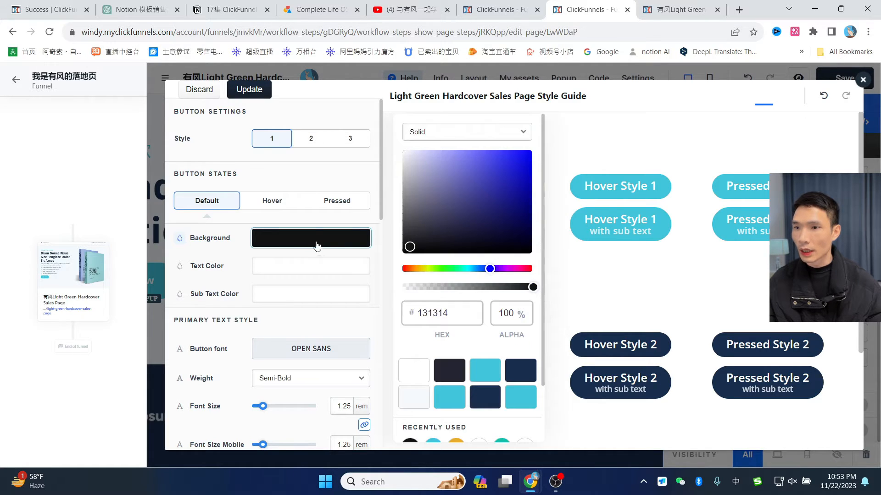
left_click_drag(468, 215, 529, 163)
left_click(584, 275)
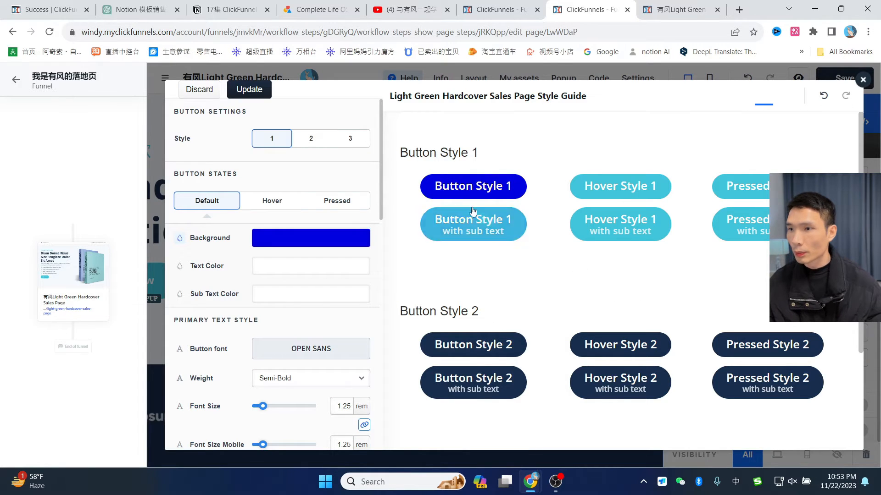
- Try a magenta background for the hover state of button style 1
left_click(274, 206)
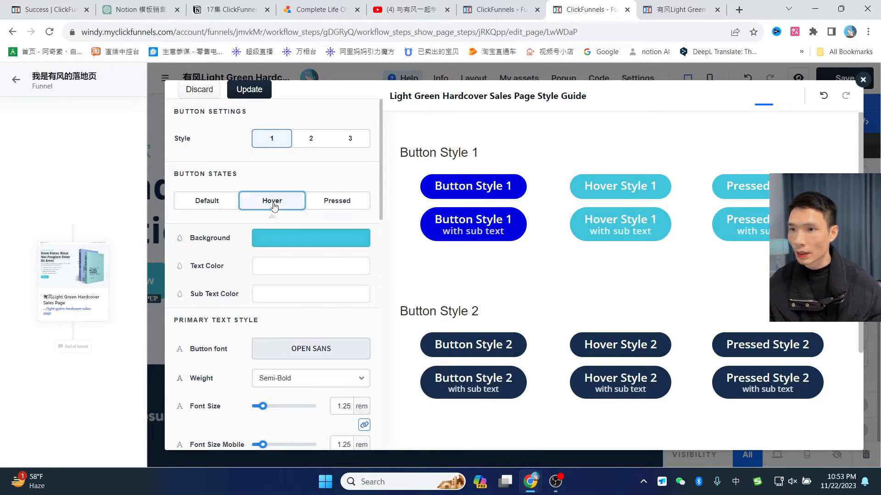
left_click(297, 247)
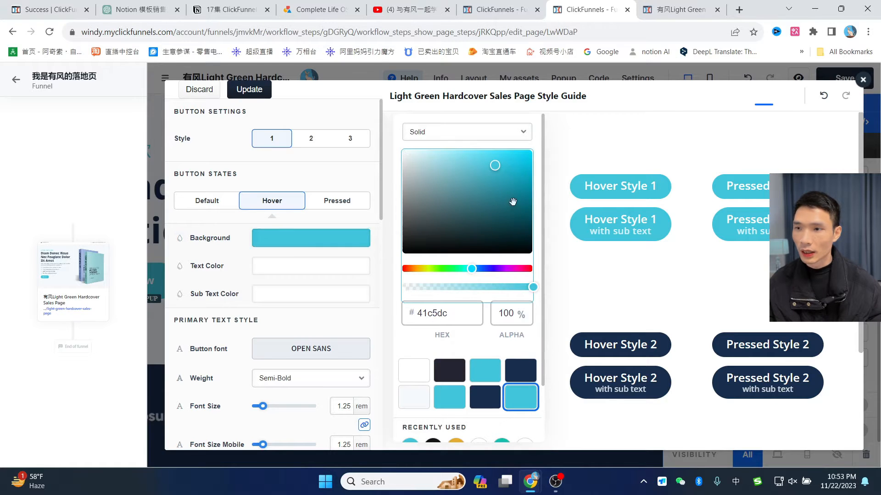
left_click_drag(513, 201, 533, 199)
left_click(515, 268)
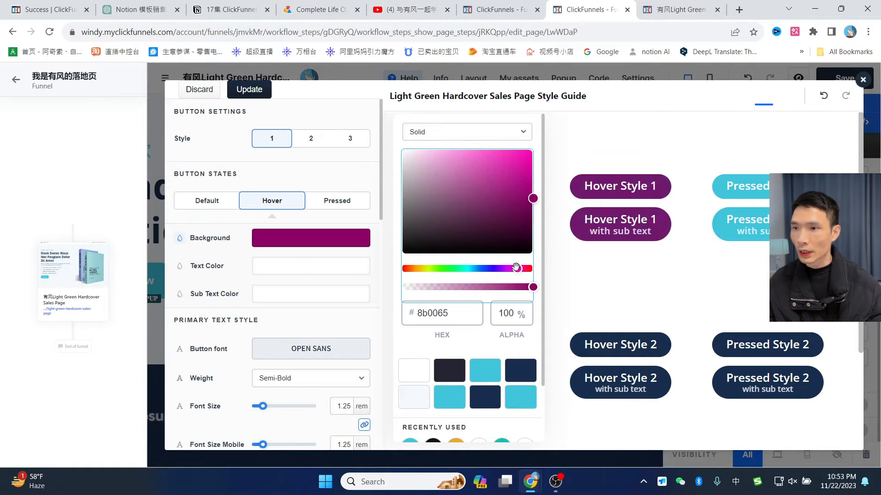
left_click(534, 179)
left_click(625, 252)
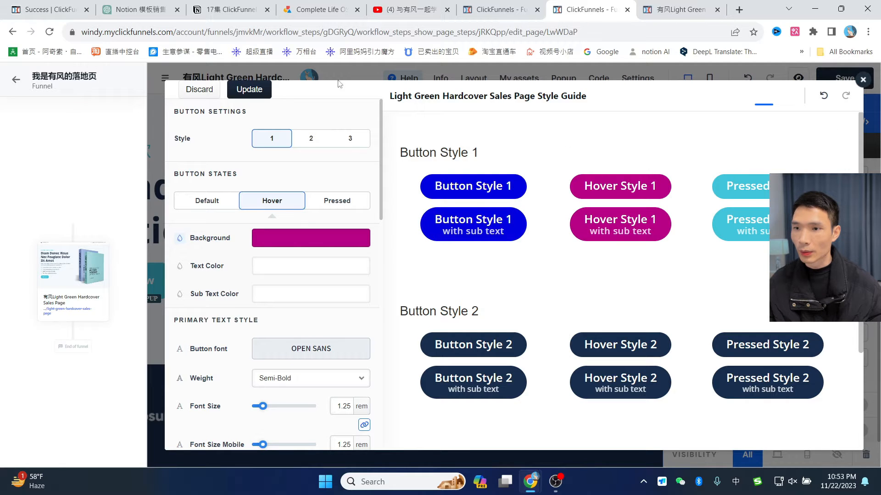
- Try a 1.12 rem font size and uppercase text casing for button style 1
scroll(352, 217, "down", 3)
mouse_move(262, 292)
left_mouse_down()
mouse_move(283, 298)
mouse_move(262, 294)
left_mouse_up()
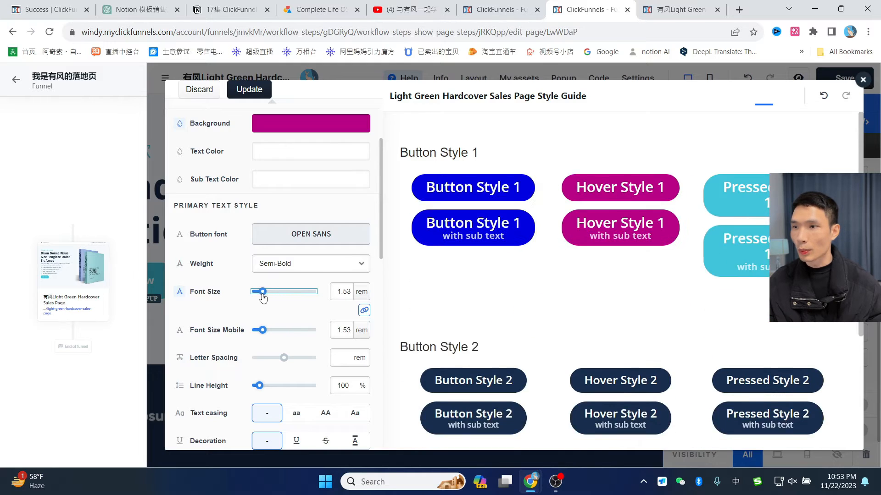
scroll(327, 304, "down", 3)
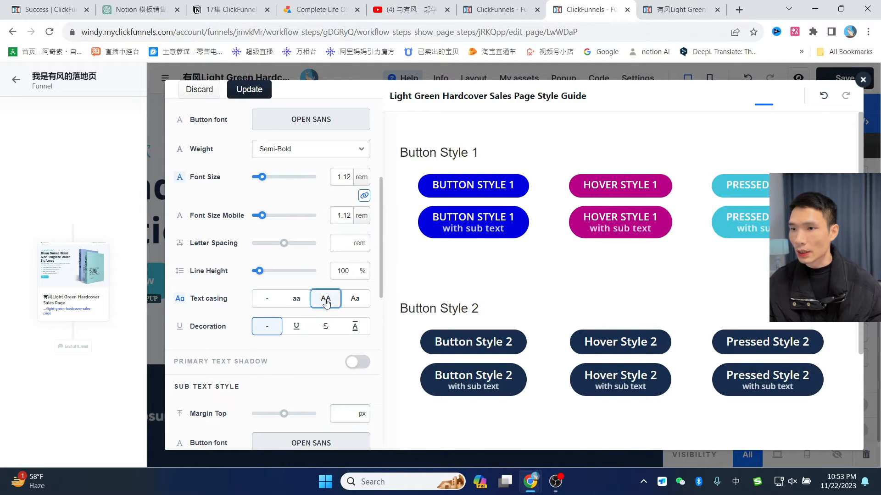
scroll(325, 303, "down", 6)
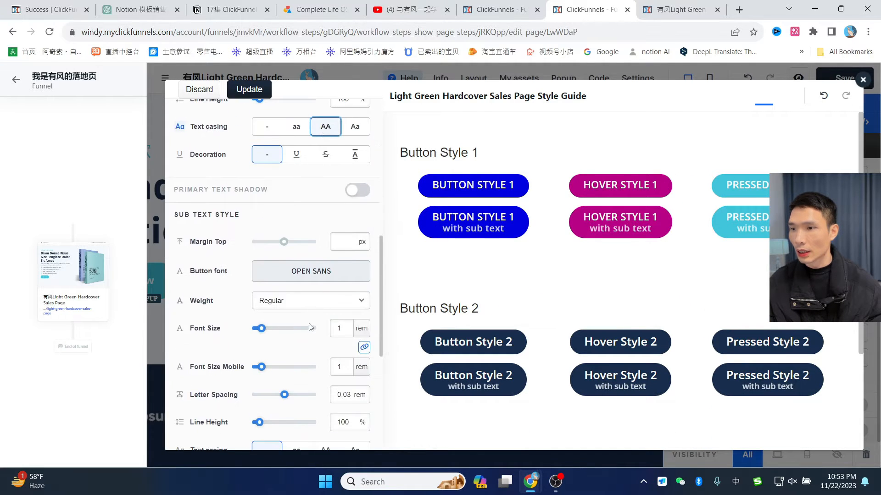
scroll(303, 322, "down", 4)
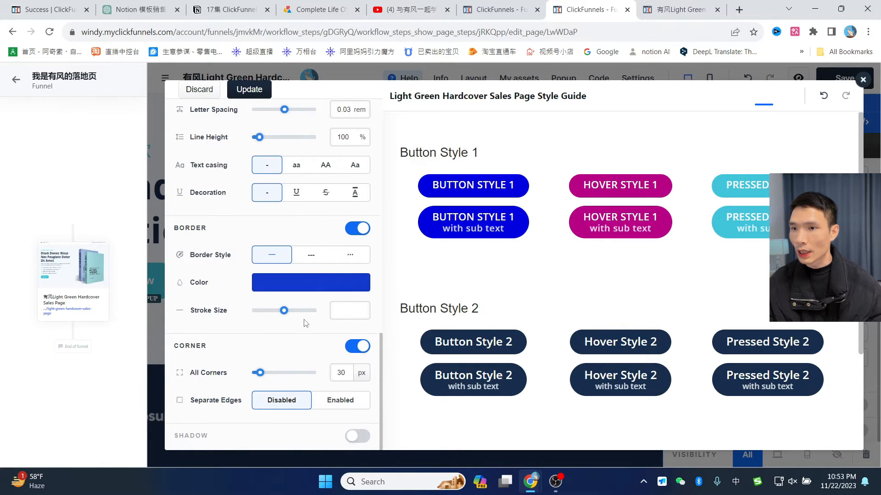
scroll(306, 323, "up", 14)
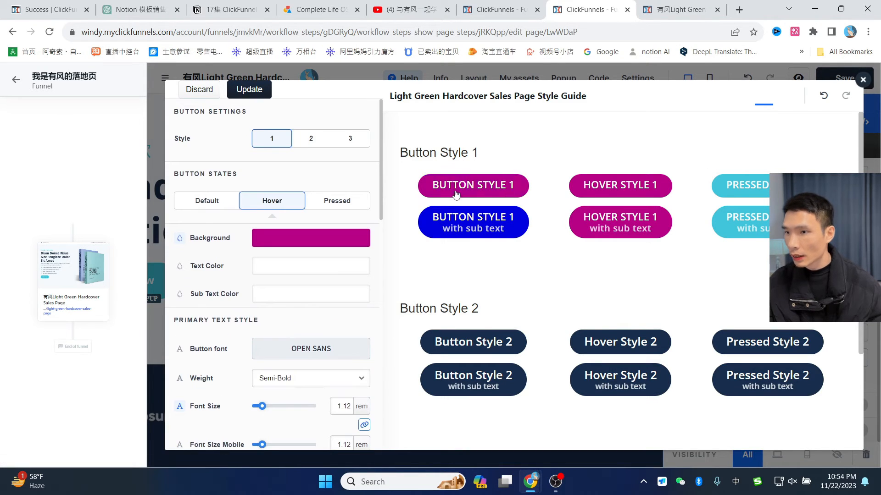
- Undo all the color, font size and text casing changes made to button style 1
left_click(824, 97)
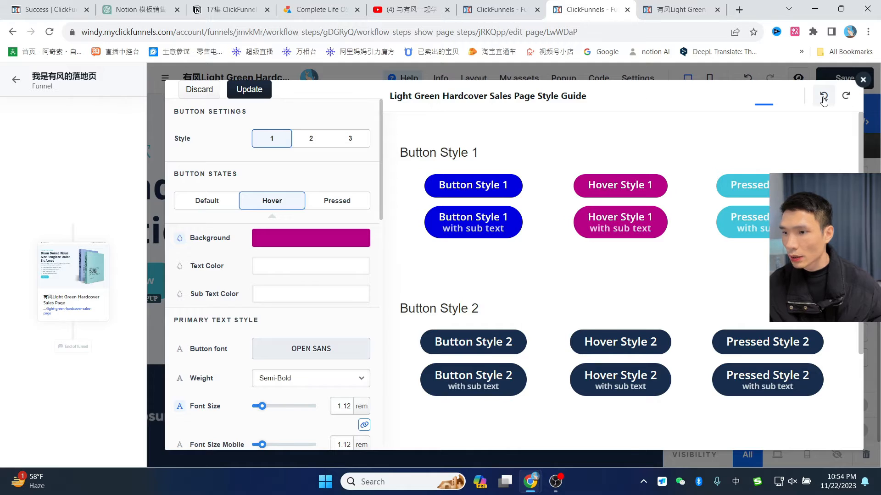
left_click(823, 96)
left_click(823, 97)
left_click(823, 96)
left_click(823, 96)
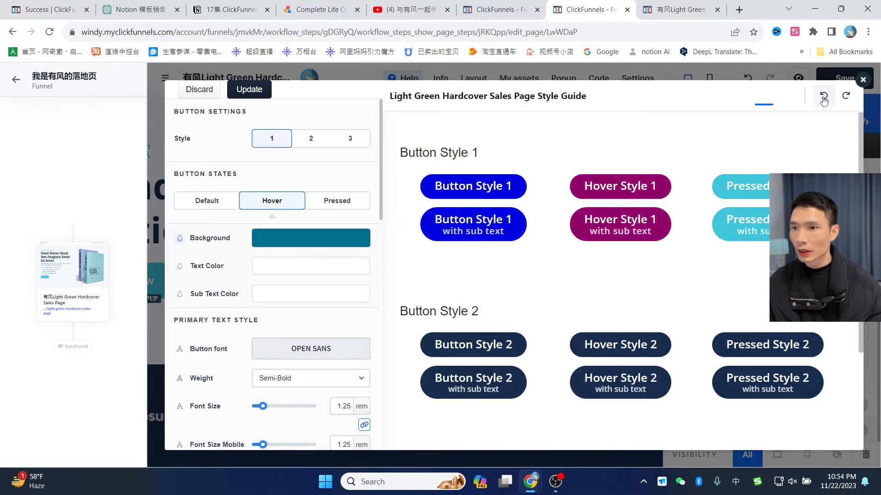
left_click(824, 96)
left_click(823, 97)
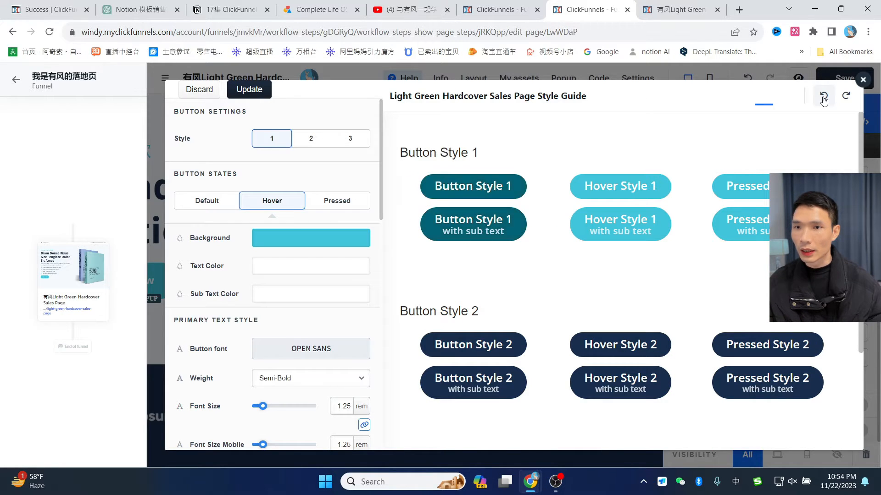
left_click(823, 96)
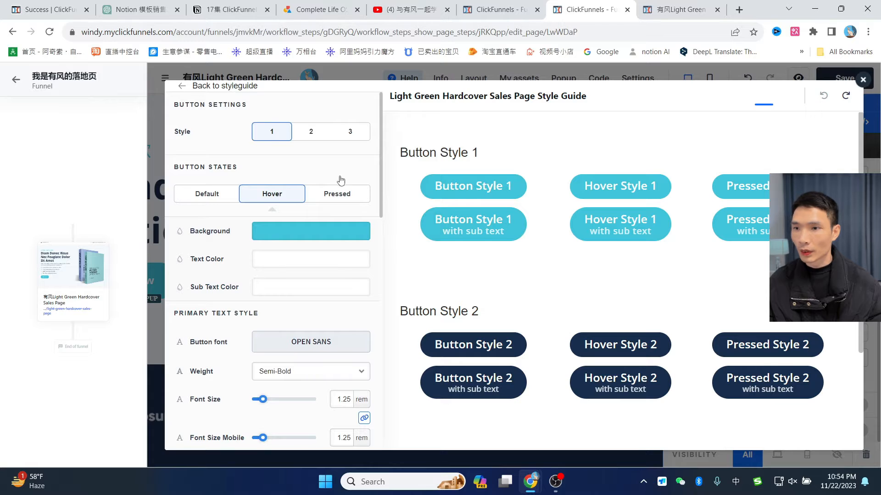
- Try Noto Sans JP for the style guide's headline font, settle on Poppins, and update and close the style guide
left_click(182, 87)
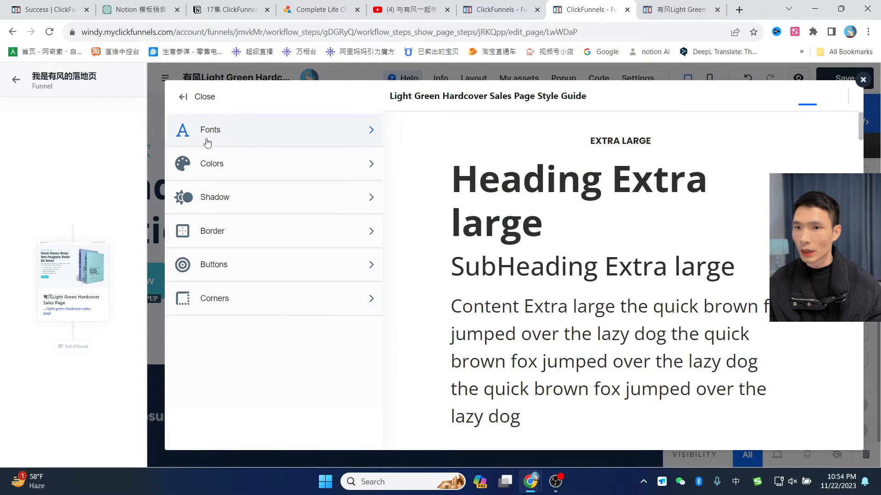
left_click(227, 135)
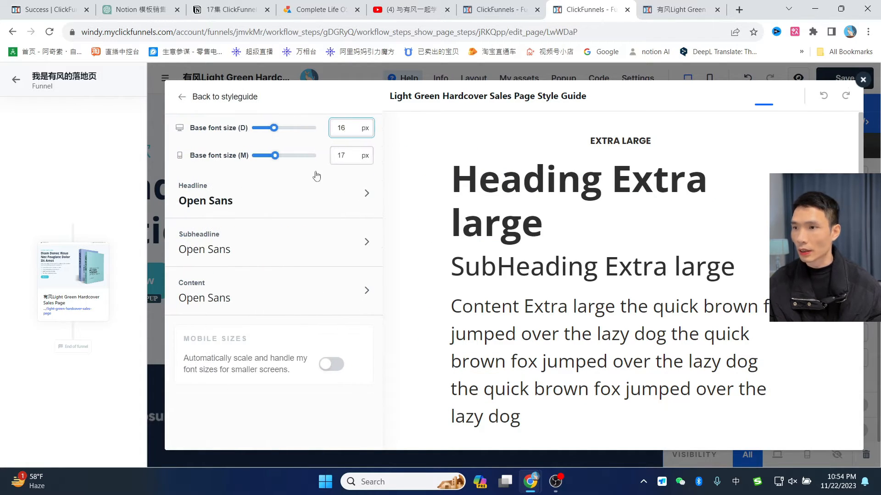
left_click(295, 202)
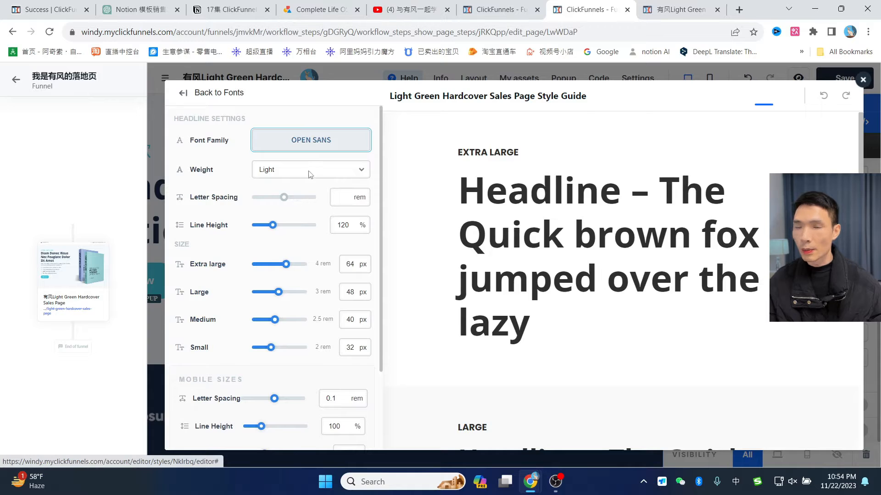
left_click(311, 142)
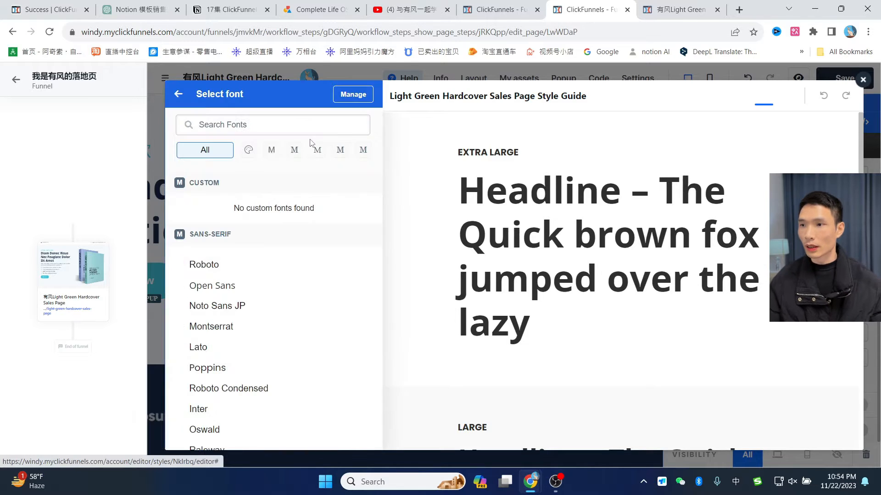
left_click(223, 311)
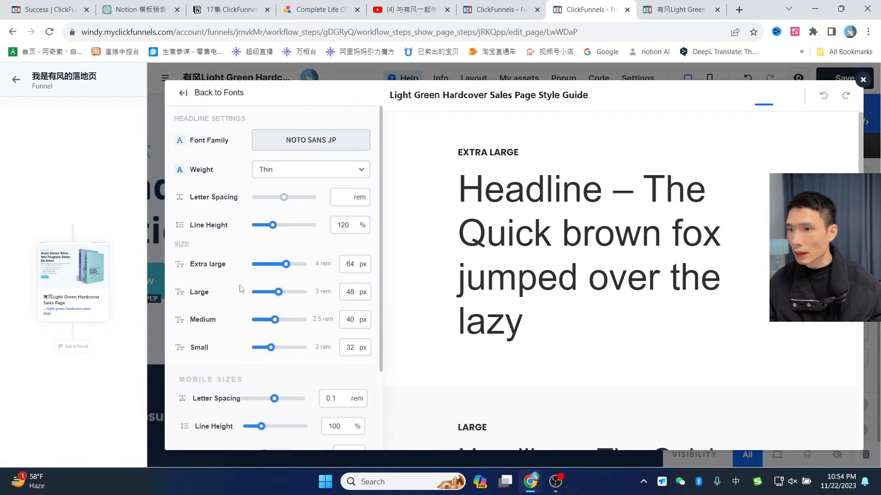
left_click(311, 142)
left_click(207, 368)
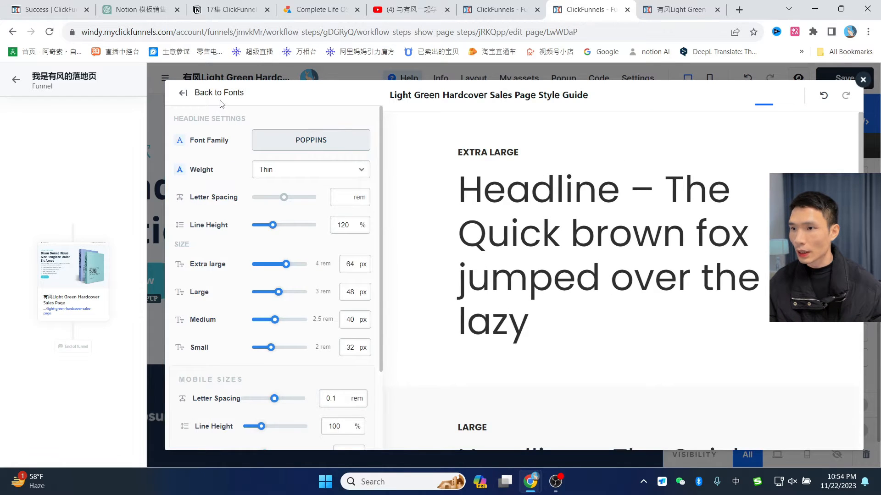
left_click(183, 94)
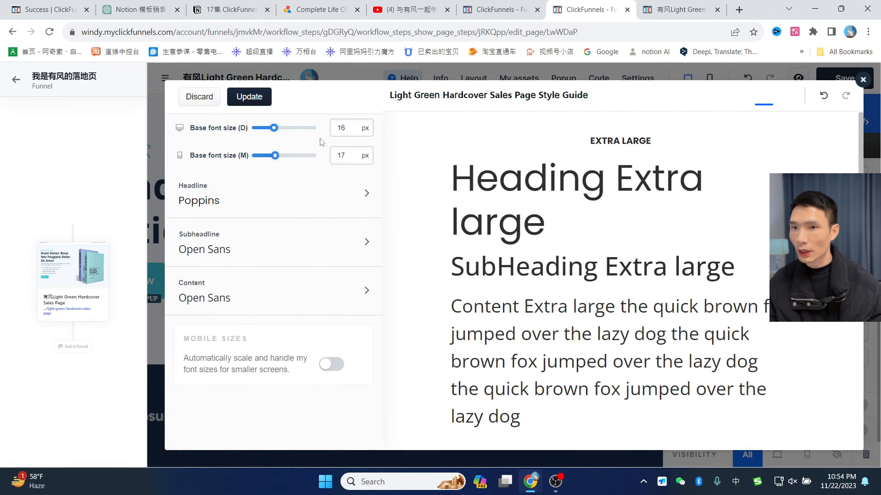
left_click(250, 97)
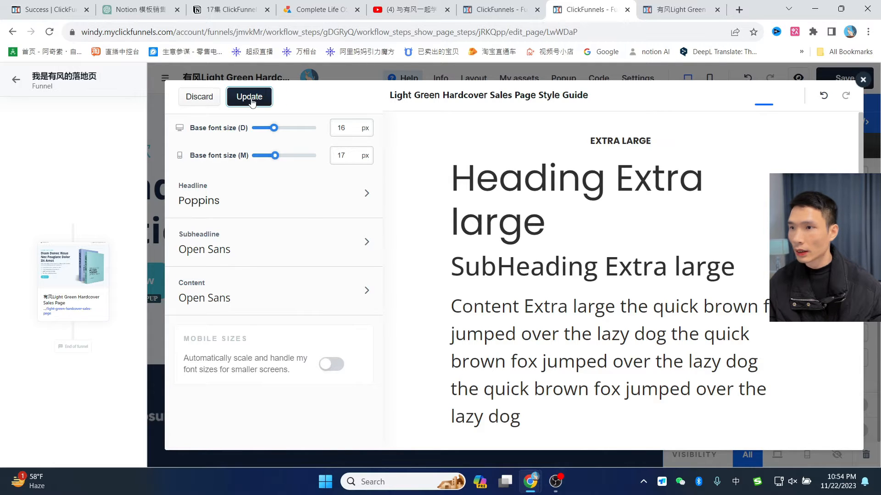
left_click(862, 79)
- Review the headlines across the sales page to examine how the new headline font looks
scroll(306, 210, "down", 2)
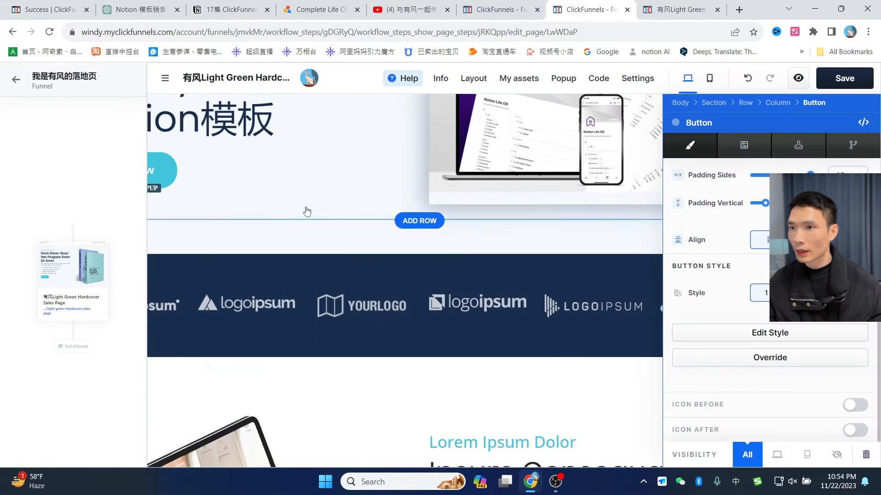
scroll(306, 210, "up", 3)
left_click(221, 209)
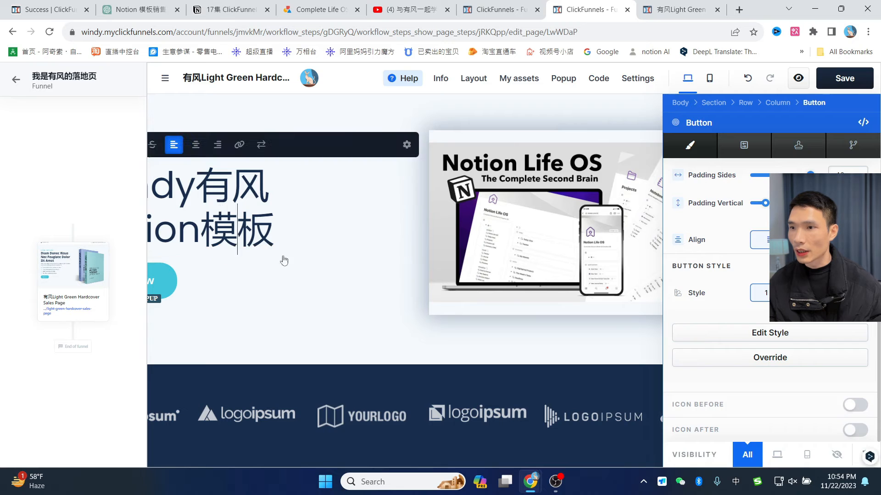
left_click(178, 239)
left_click(166, 285)
scroll(568, 296, "down", 8)
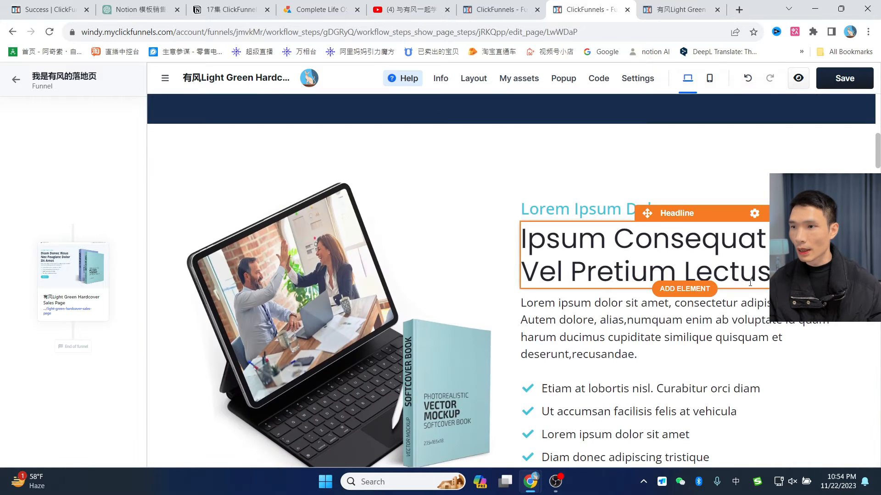
scroll(567, 295, "down", 2)
scroll(398, 214, "up", 10)
scroll(398, 215, "down", 1)
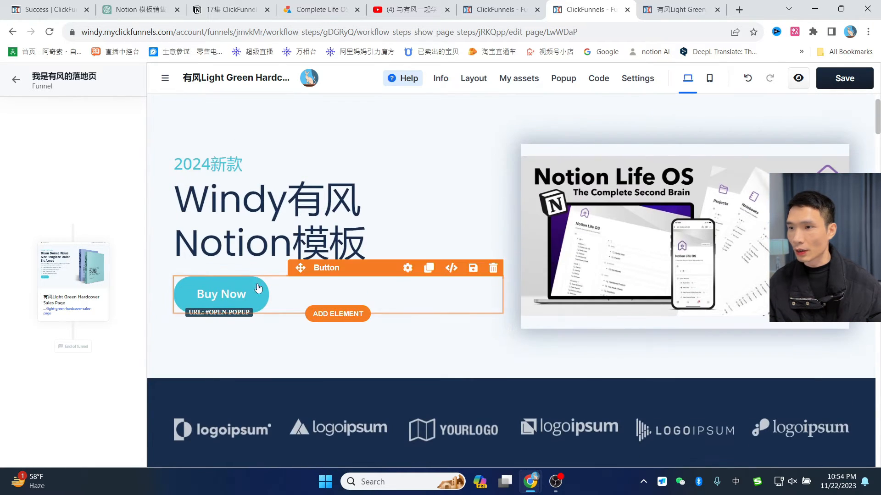
- Open the style guide from the Buy Now button's style settings and examine the theme colors and Dark Background paint colors
left_click(229, 295)
scroll(826, 277, "down", 6)
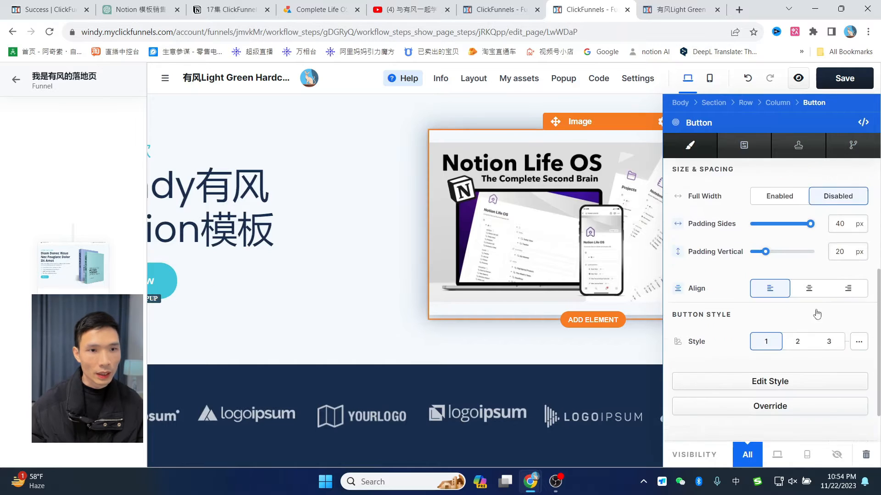
left_click(789, 342)
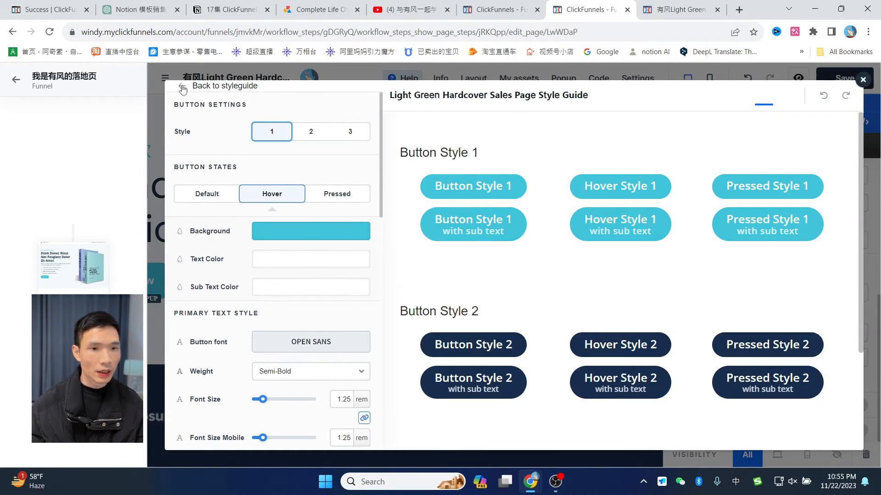
left_click(182, 88)
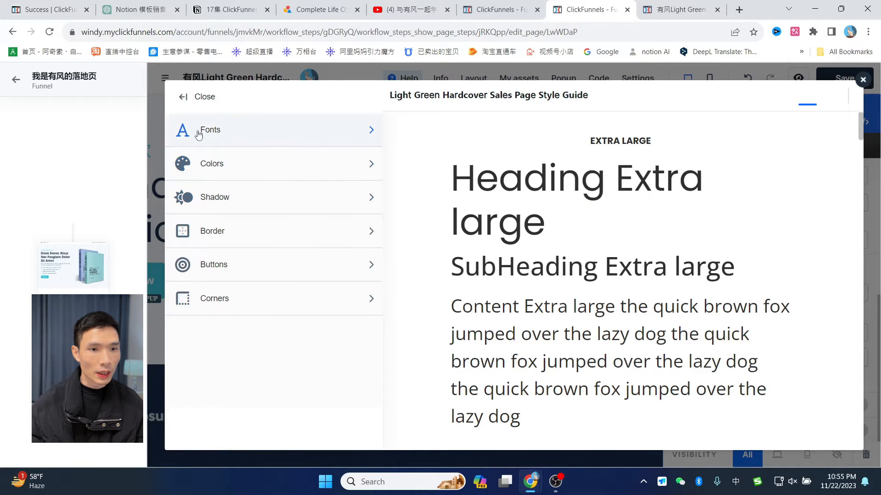
left_click(232, 167)
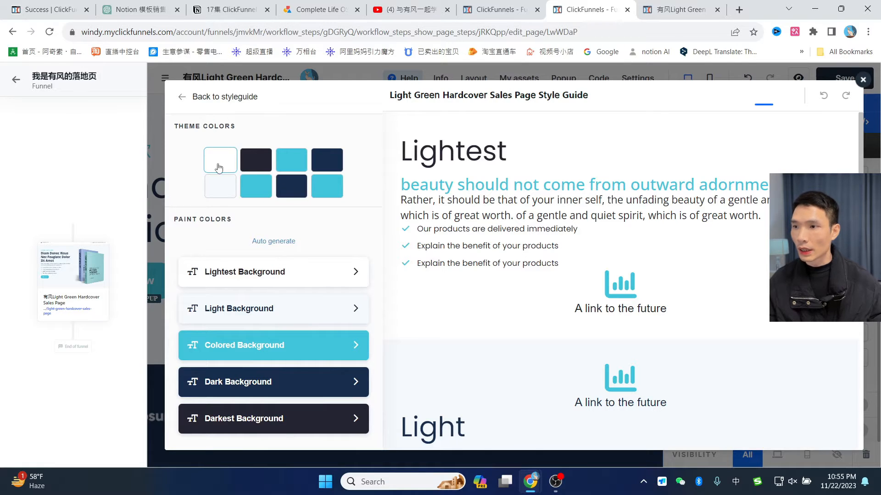
left_click(219, 262)
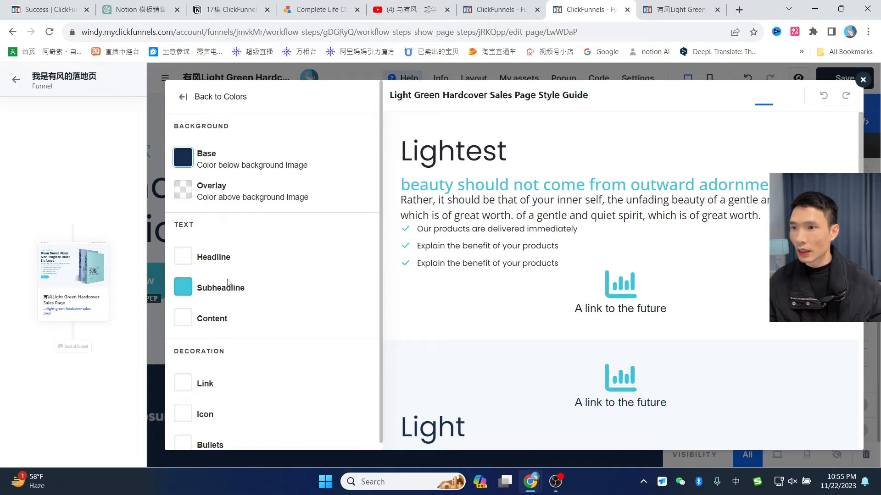
scroll(256, 319, "down", 1)
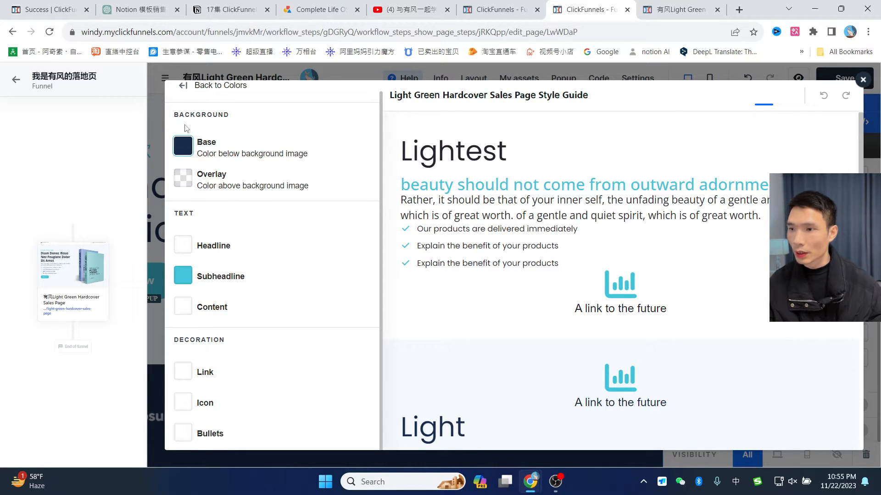
left_click(185, 87)
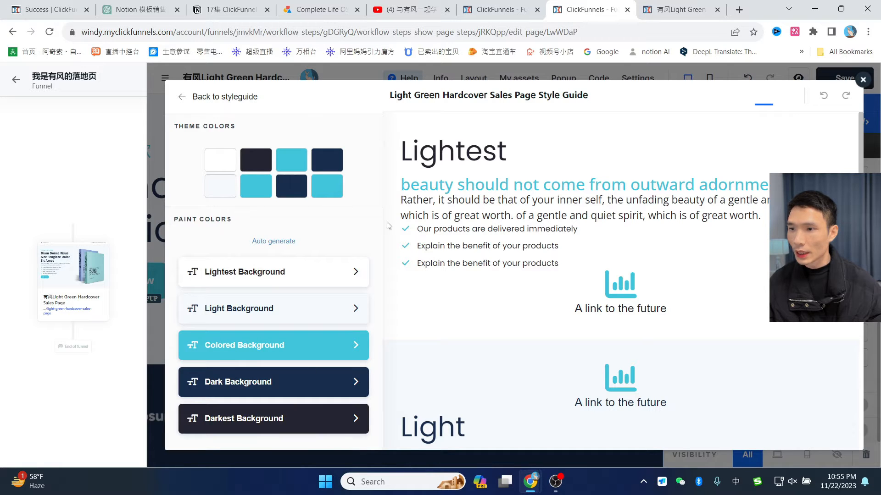
- Switch to the Coolors website and browse its trending color palettes for theme color ideas
left_click(254, 5)
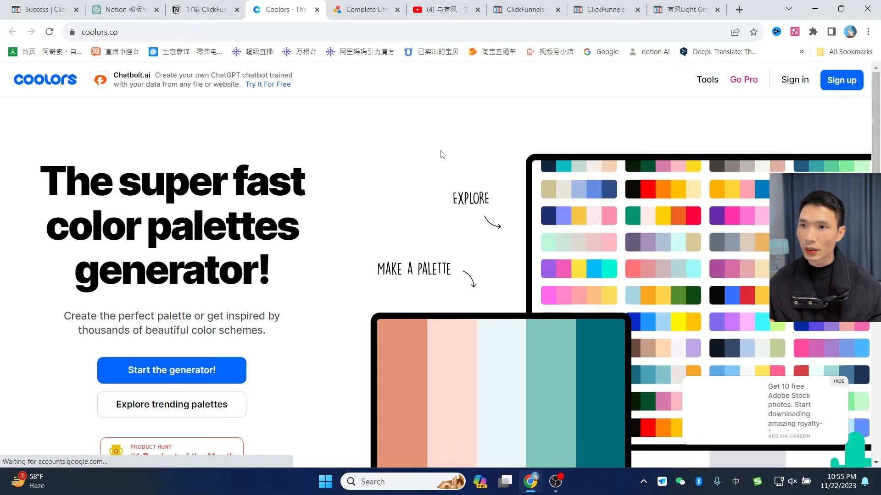
scroll(442, 155, "down", 1)
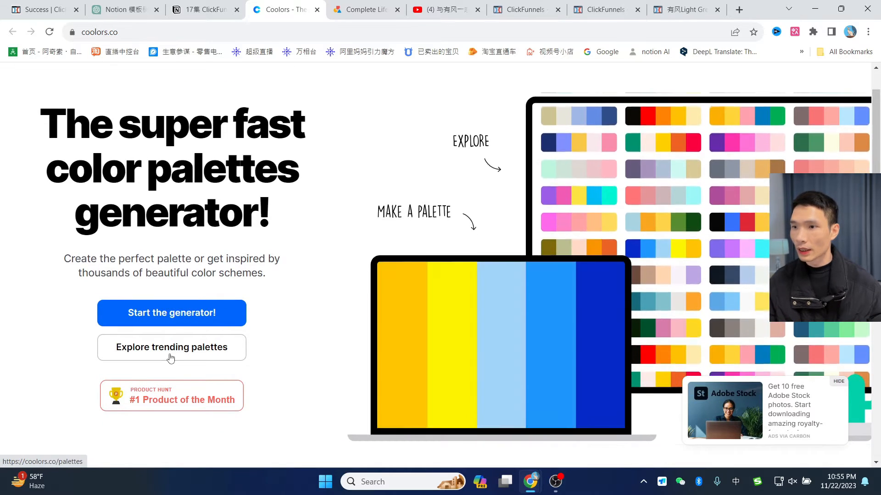
left_click(170, 358)
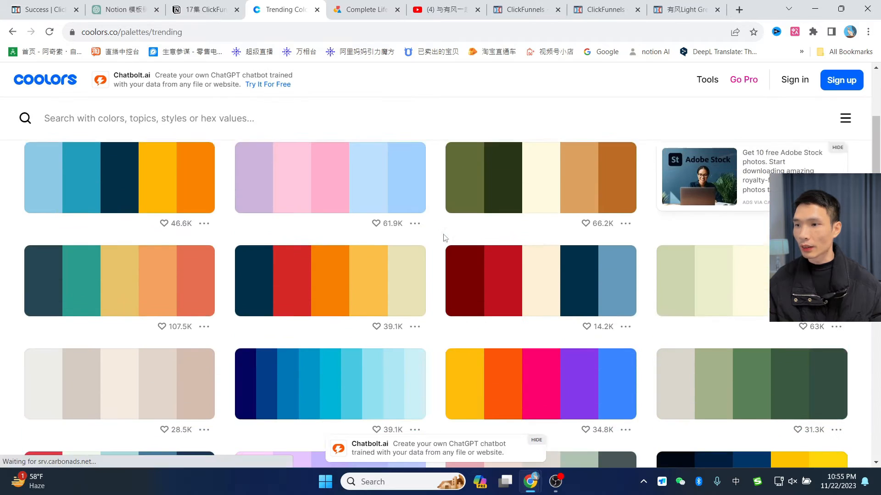
scroll(443, 238, "up", 2)
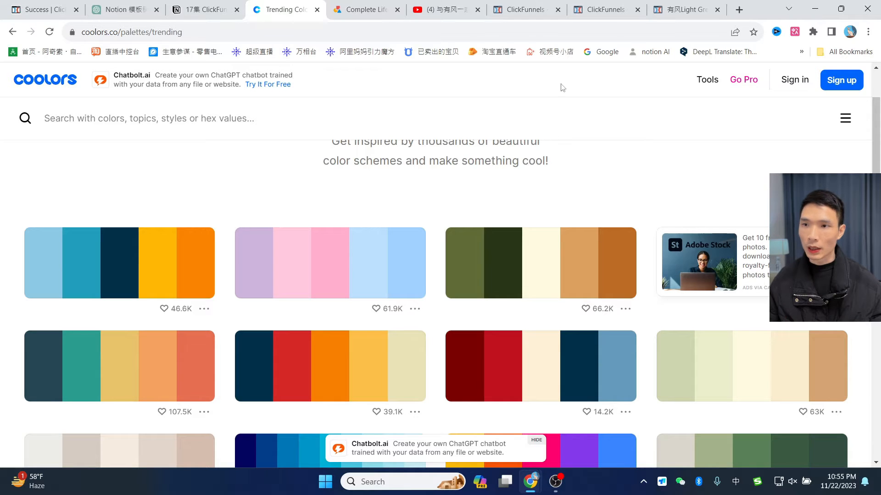
- Switch back to ClickFunnels, try blue 0000e3 and pale lavender for the near-black theme color, and undo the change
left_click(605, 10)
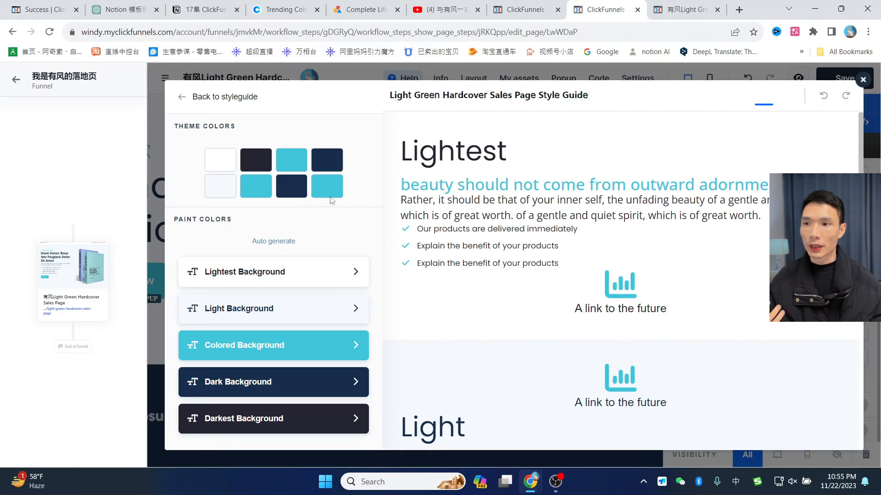
left_click(256, 165)
left_click_drag(374, 153, 449, 136)
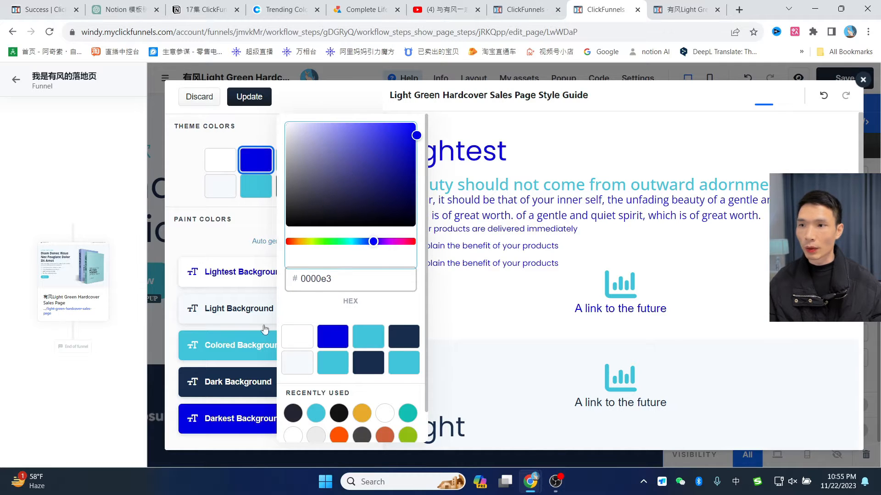
left_click(306, 125)
left_click(508, 136)
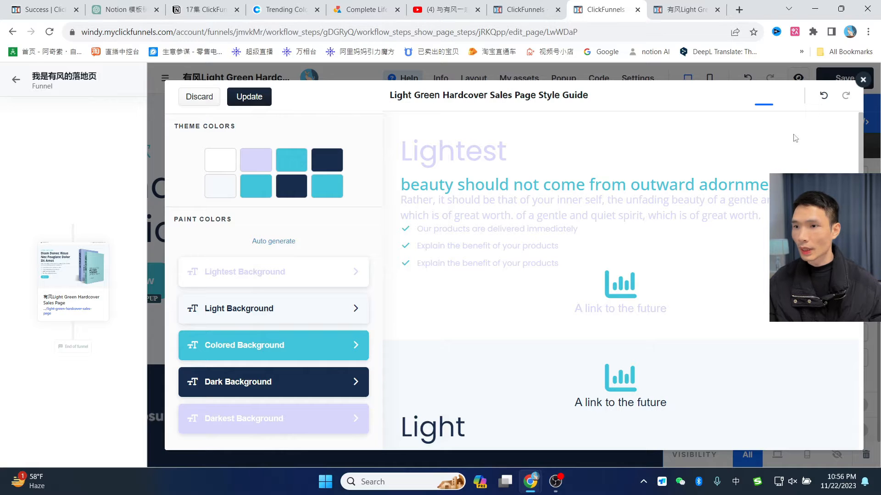
left_click(823, 97)
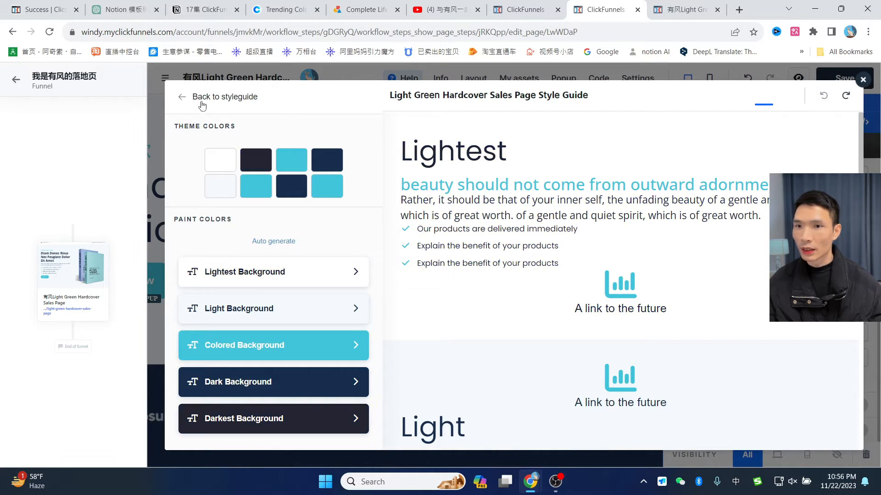
- Look through the style guide's settings for button style 1 and close the style guide
left_click(180, 98)
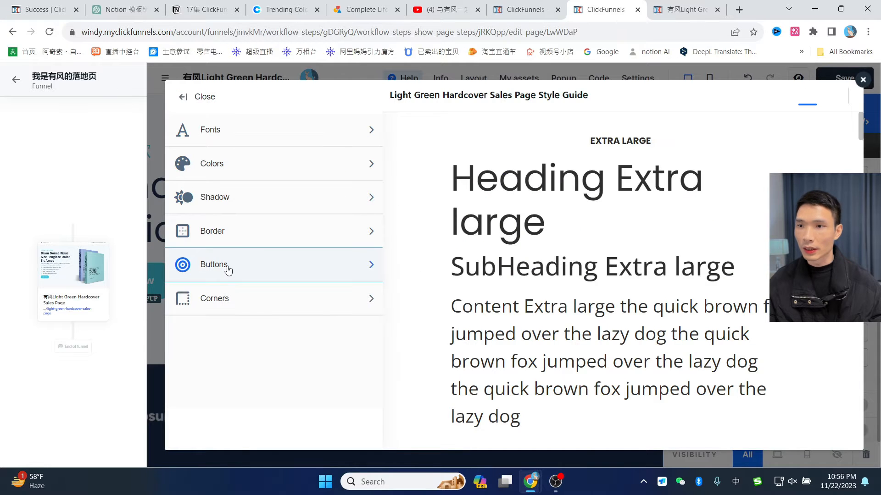
left_click(216, 262)
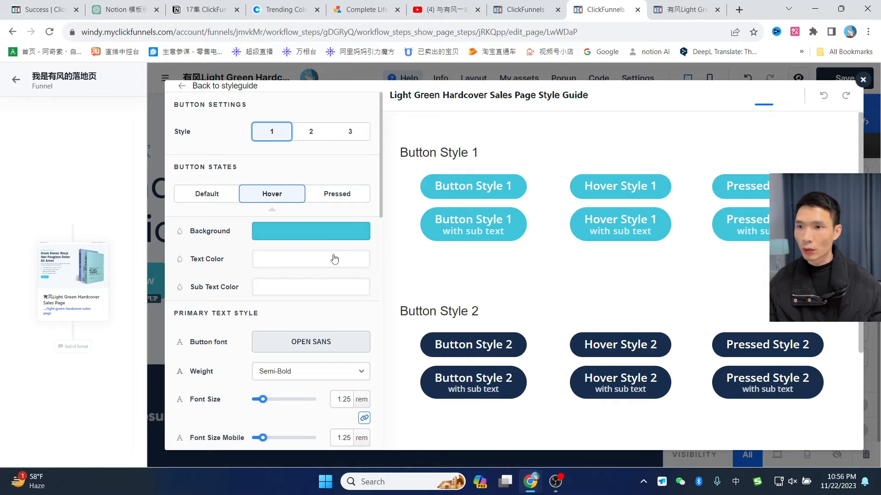
scroll(334, 259, "down", 3)
scroll(334, 257, "up", 3)
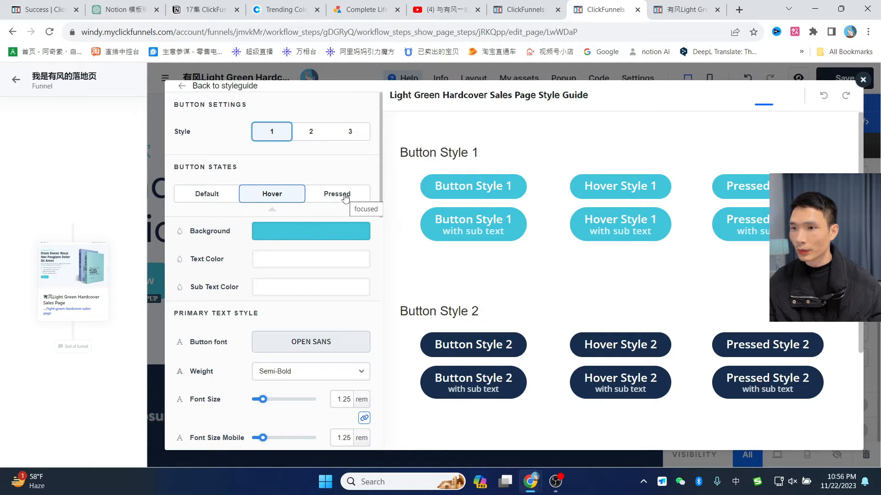
left_click(166, 75)
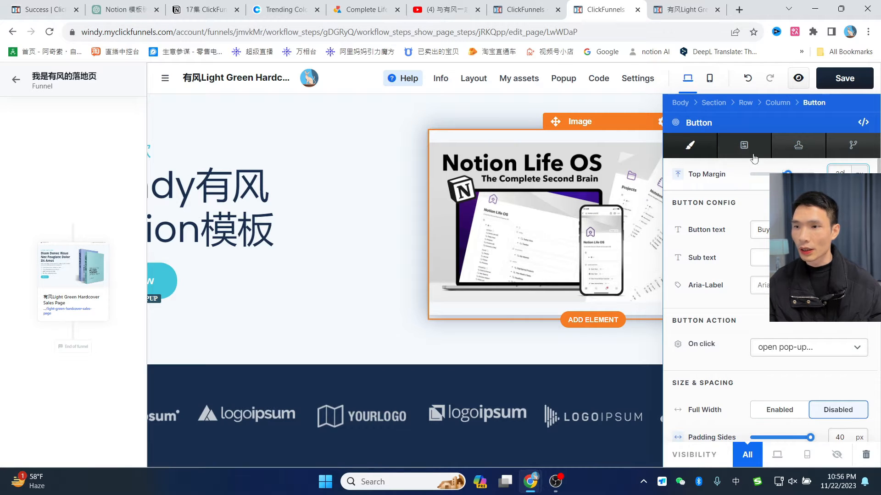
- Try the flat and modern templates on the Buy Now button, and settle on the Gradient Button template
left_click(744, 145)
left_click(798, 145)
left_click(780, 205)
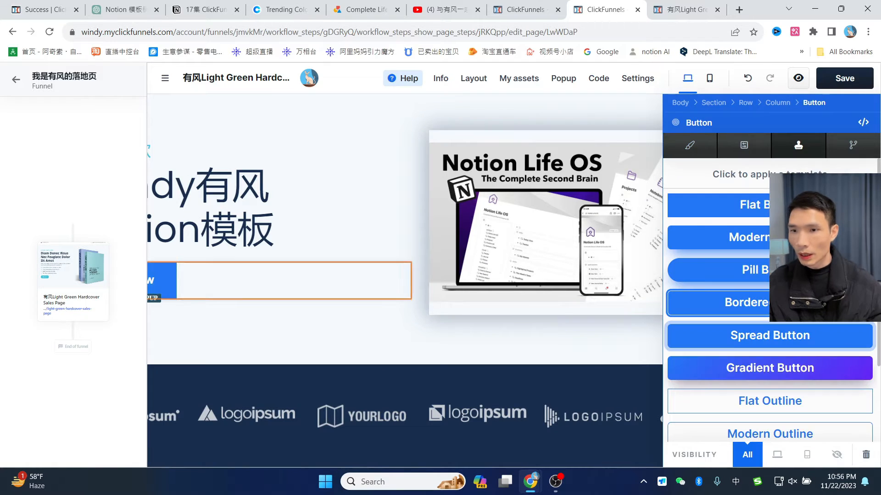
left_click(768, 245)
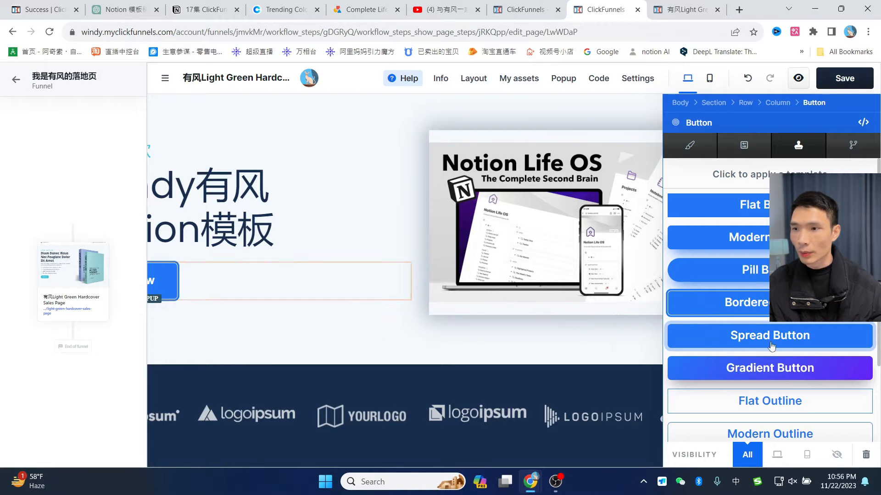
left_click(758, 373)
left_click(338, 163)
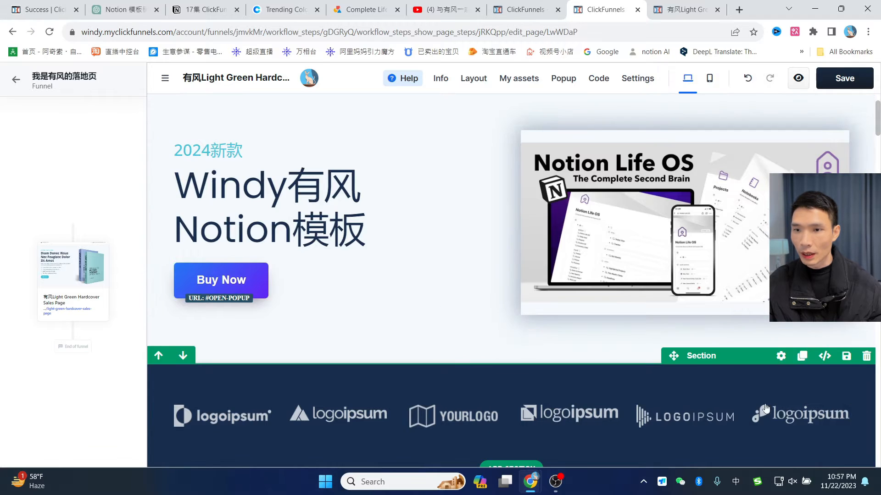
- Apply the Pill Button template to the Buy Now button and look over its settings
left_click(743, 145)
left_click(798, 145)
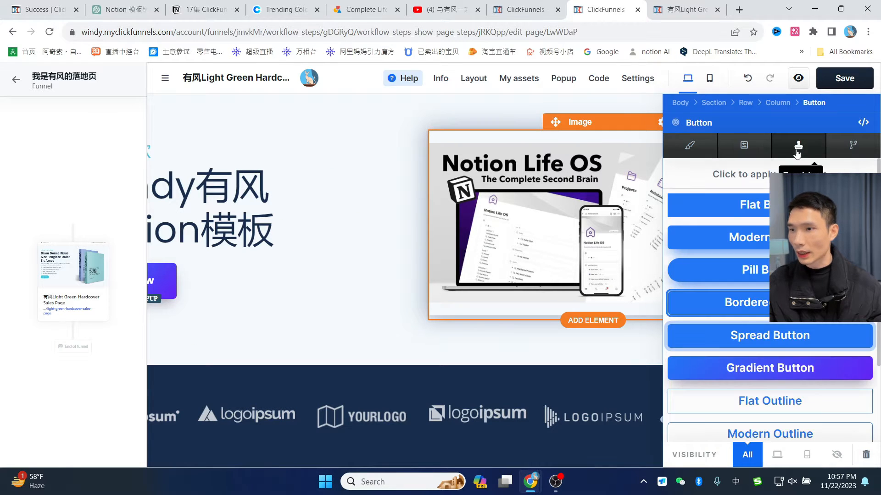
left_click(323, 289)
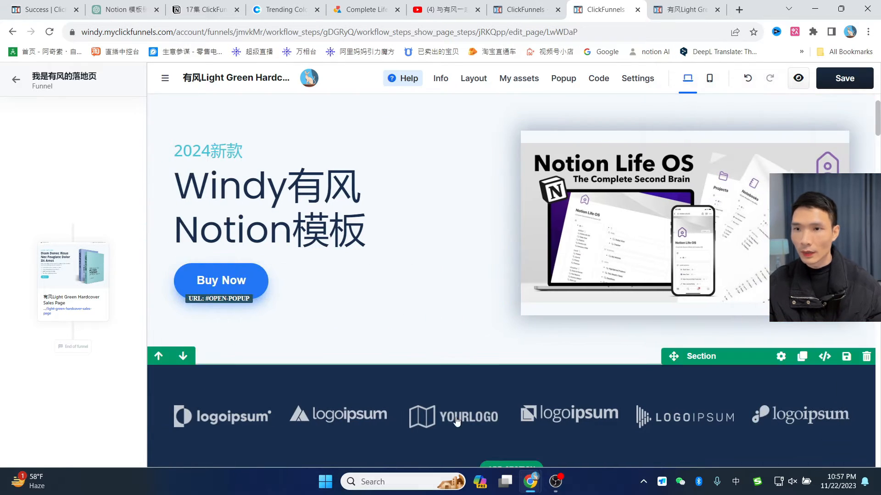
left_click(243, 290)
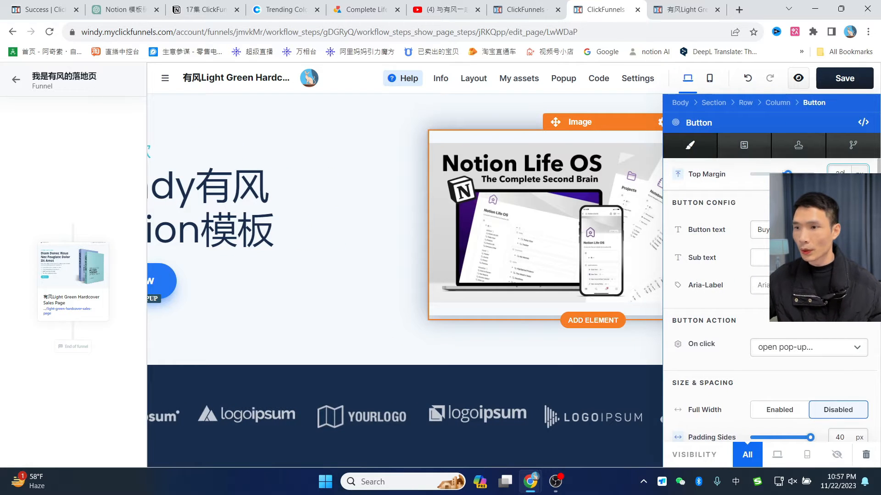
scroll(770, 321, "down", 5)
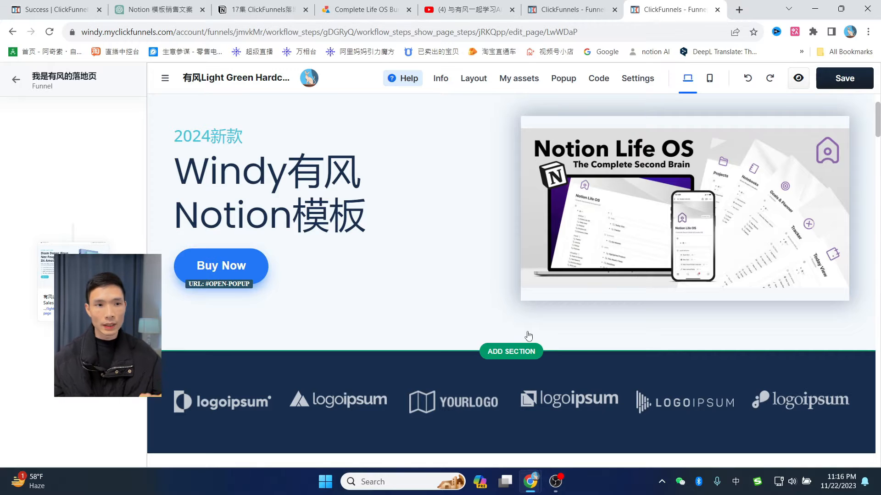
- Add a full-page section with a two-column row between the hero section and the logo section
scroll(528, 337, "down", 2)
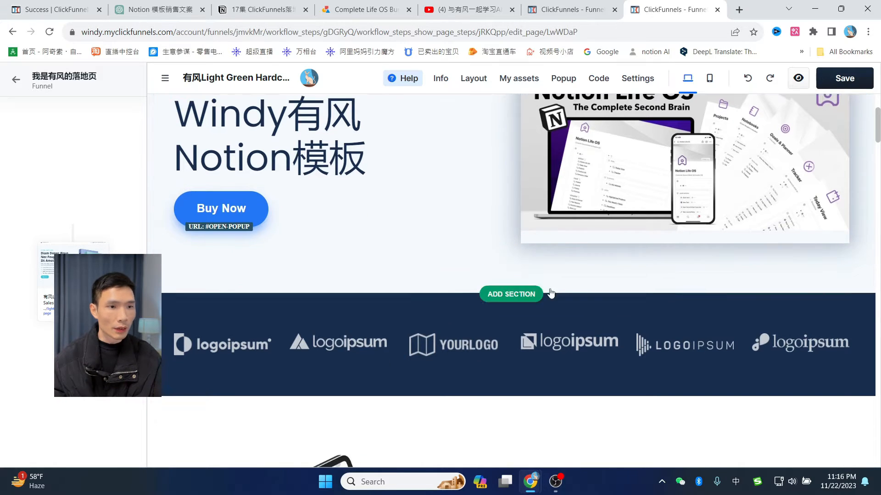
left_click(513, 298)
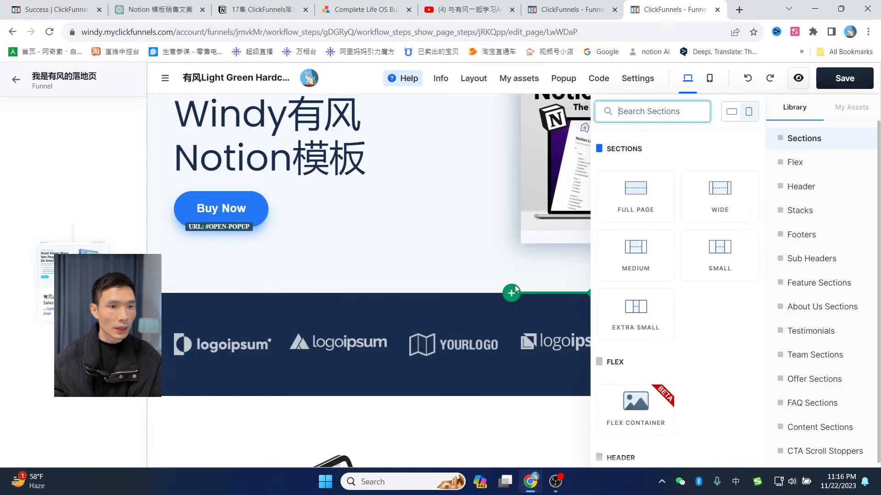
left_click(641, 189)
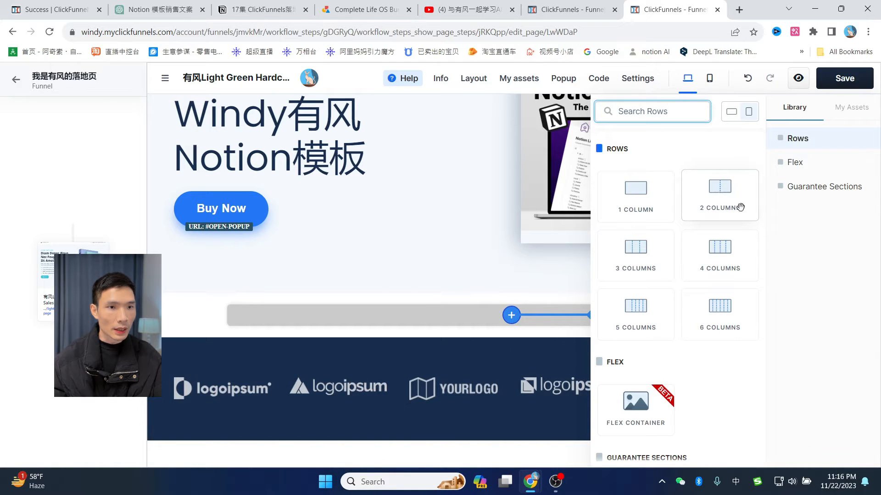
left_click(718, 191)
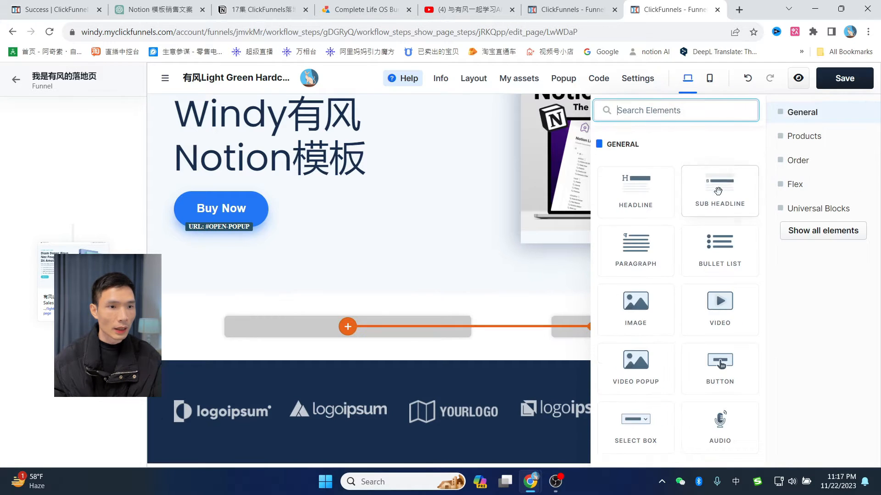
left_click(374, 344)
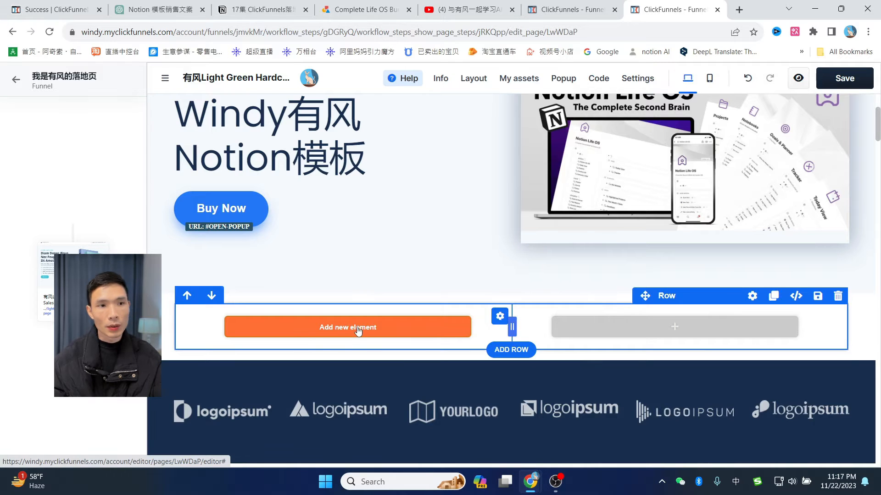
- Add a headline element to the new row's first column and a video element to its second column
left_click(358, 327)
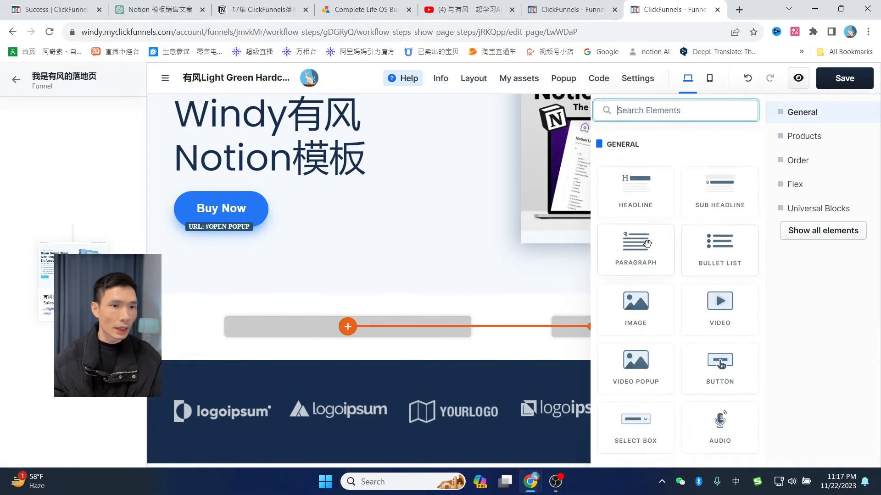
left_click(641, 192)
left_click(576, 327)
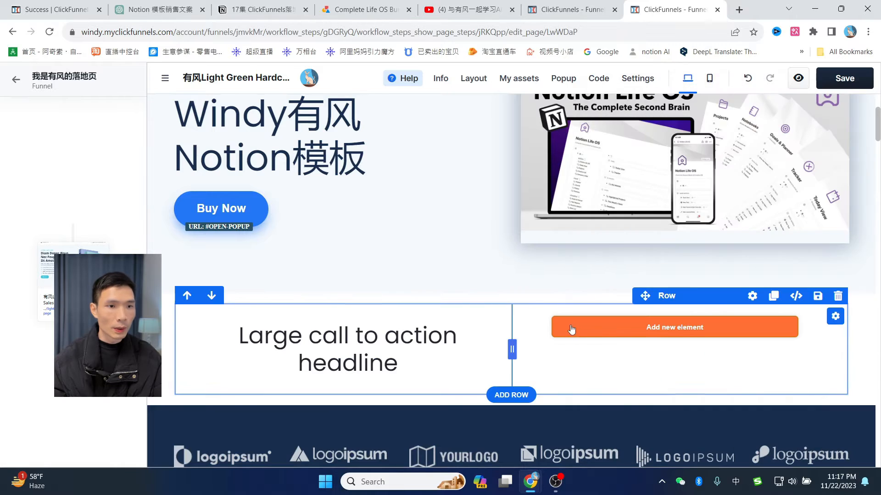
left_click(666, 329)
scroll(717, 312, "down", 5)
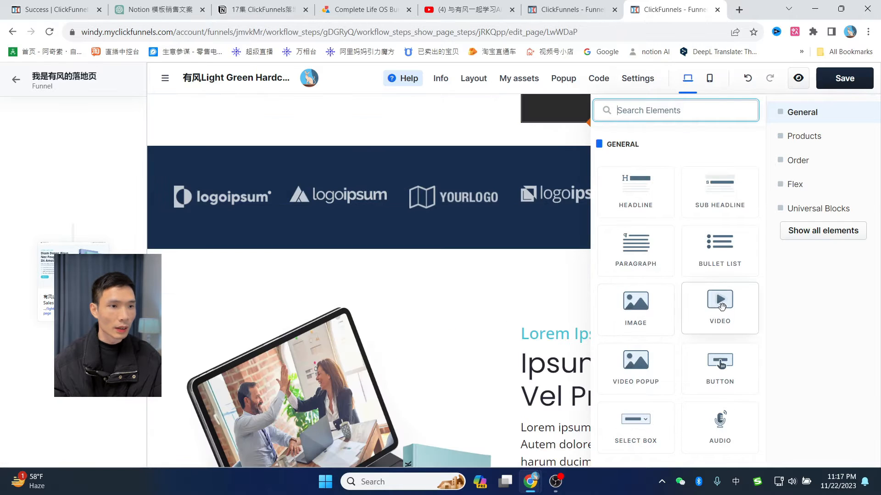
left_click(489, 263)
scroll(603, 304, "up", 8)
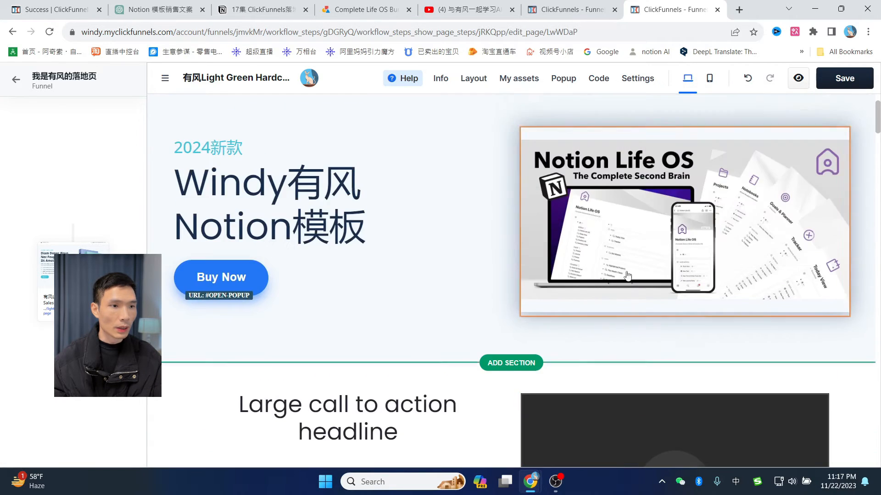
scroll(626, 276, "down", 3)
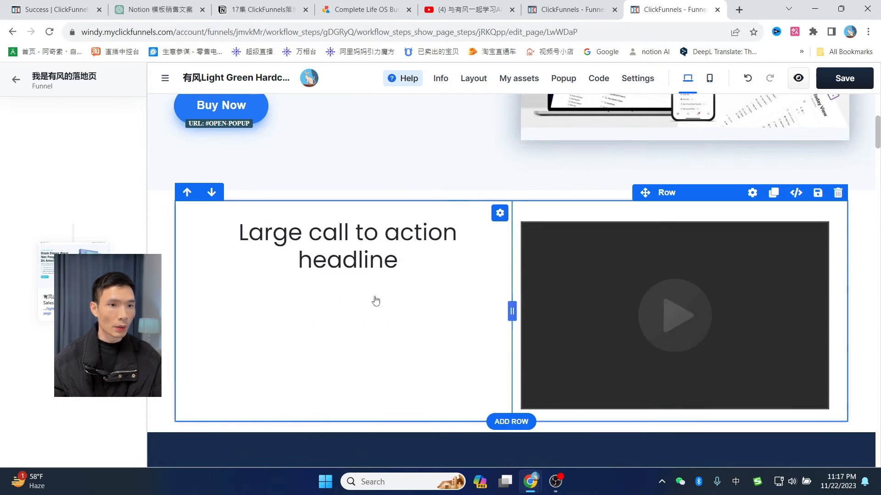
- Open the new headline's placeholder text for editing
left_click(370, 235)
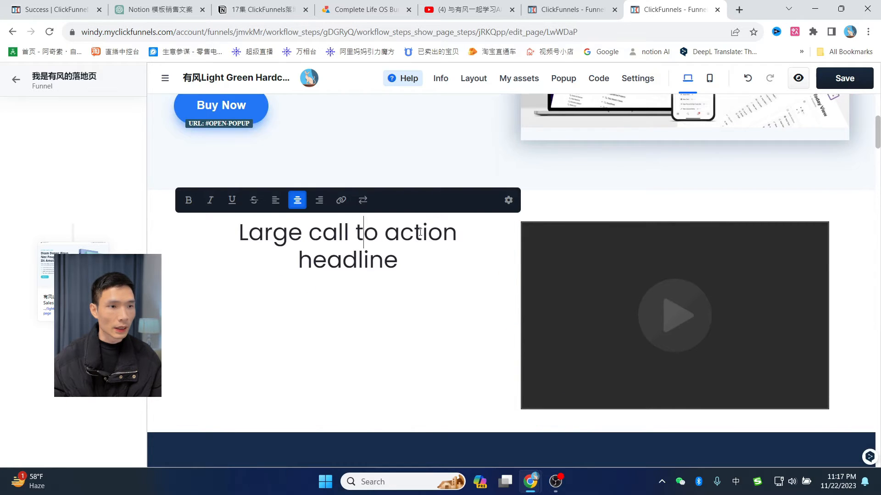
scroll(420, 233, "up", 5)
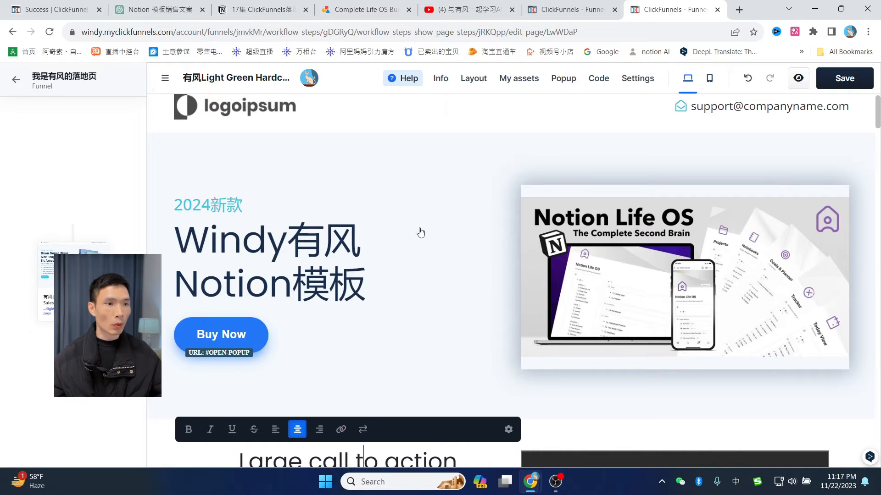
scroll(455, 224, "down", 4)
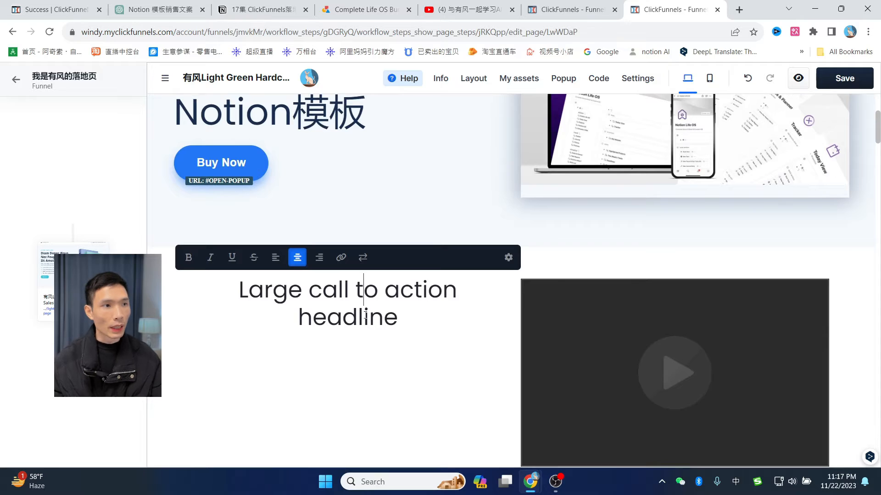
- Switch to ChatGPT and ask it in Chinese, as a Notion expert and marketing master, for professional marketing copy and slogans to sell a Notion template
left_click(156, 9)
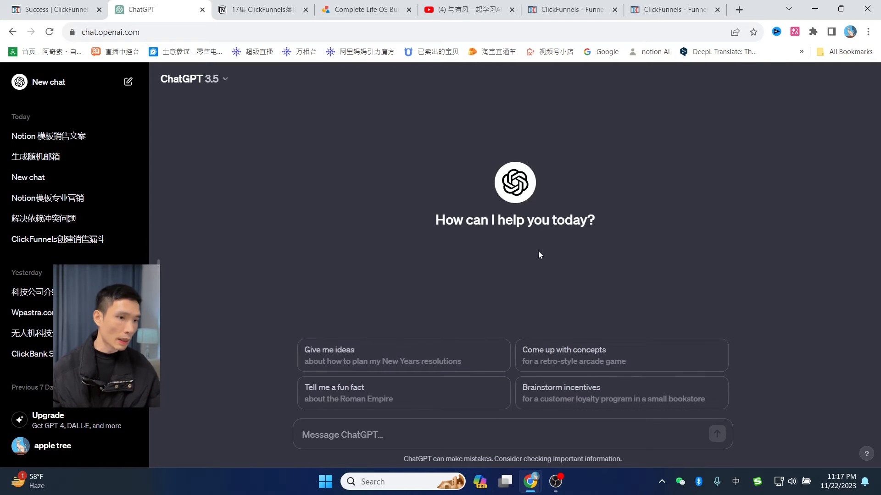
type("你现在扮演一名notion专家与营销大师的结合体，我准备卖一份notion模板的，请你帮我写出一个专业的营销文案，口号等。")
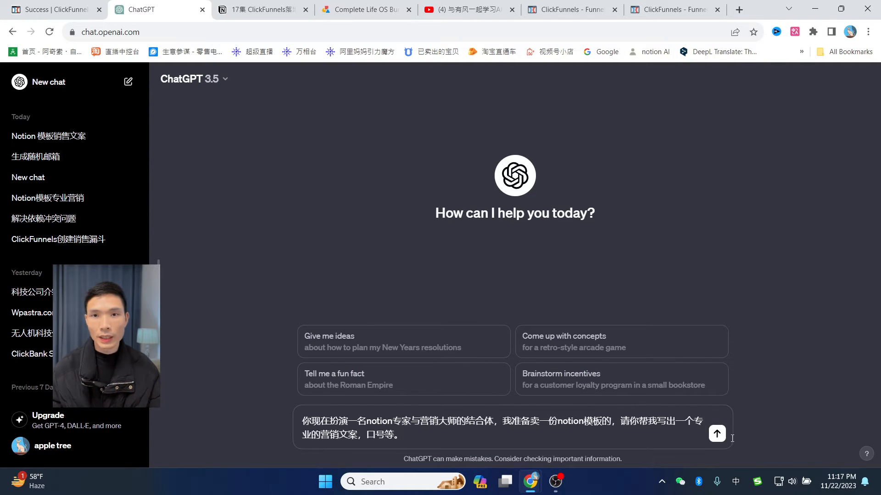
left_click(717, 433)
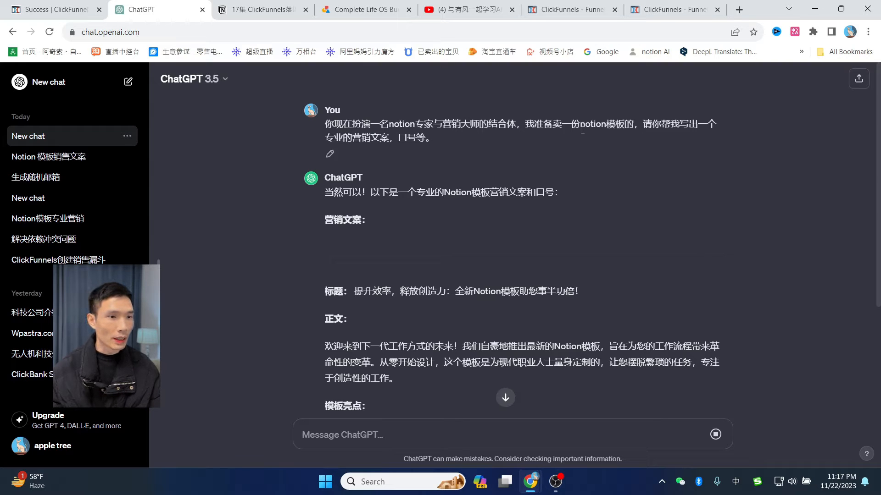
- Copy the title text "释放创造力：全新Notion模板助您事半功倍" from ChatGPT's reply
scroll(589, 124, "down", 1)
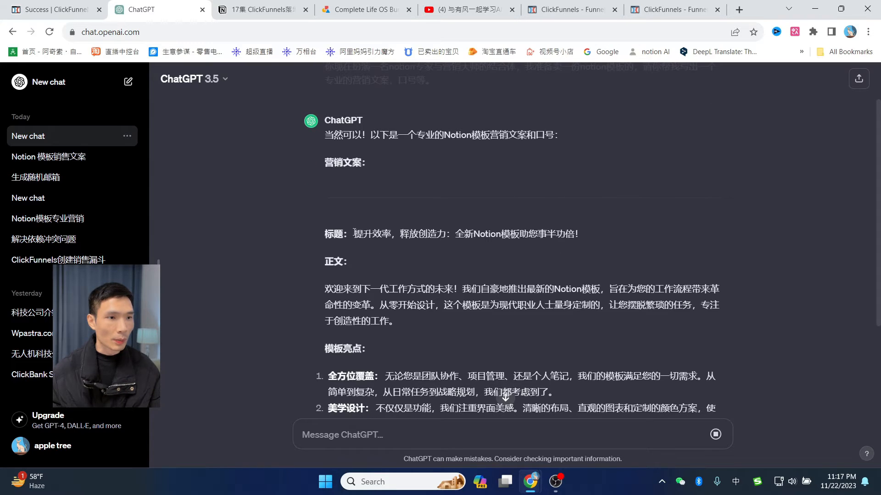
left_click(415, 229)
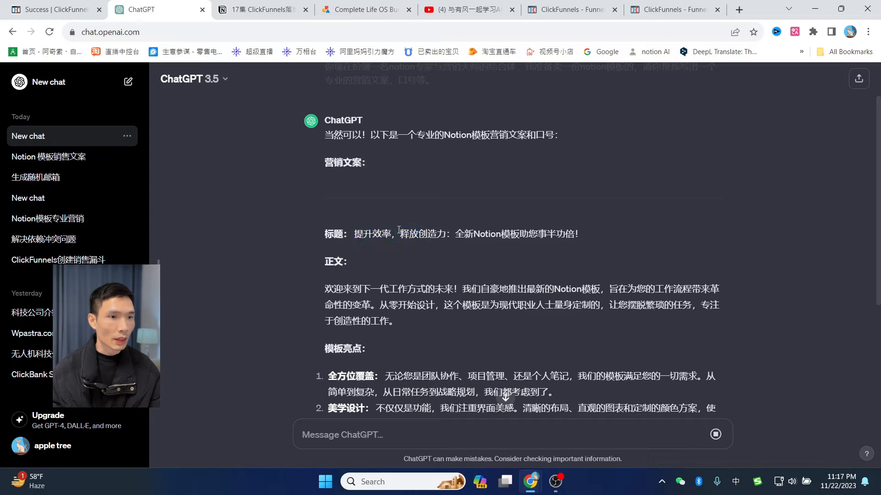
left_click_drag(462, 230, 537, 229)
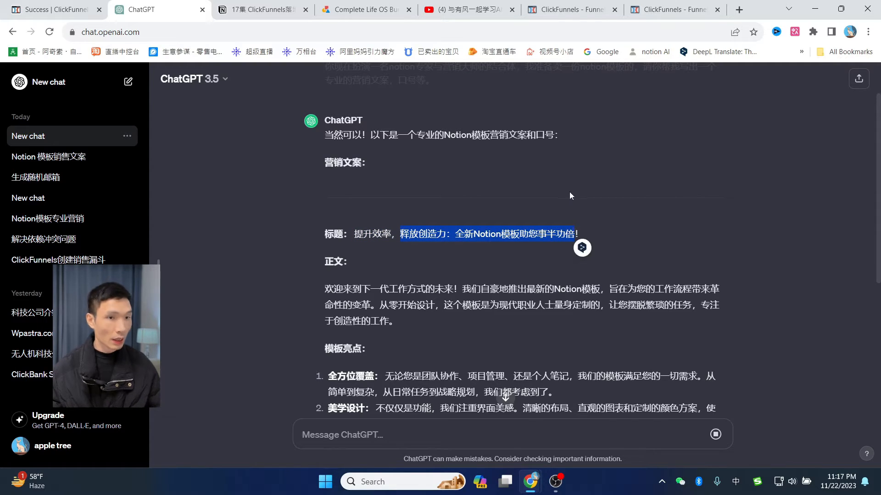
- Switch back to ClickFunnels and replace the headline text with "释放创造力：全新Notion模板助您事半功倍", breaking the line after the colon
left_click(688, 6)
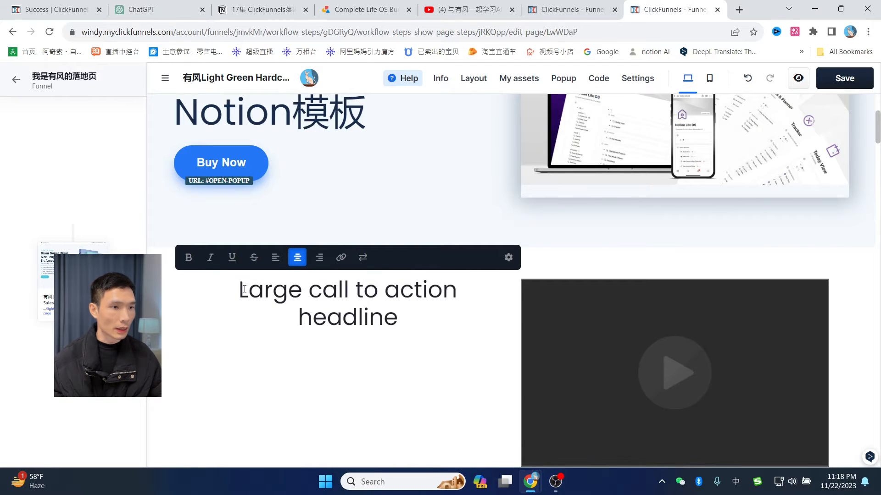
left_click_drag(245, 289, 430, 315)
type("释放创造力：全新Notion模板助您事半功倍")
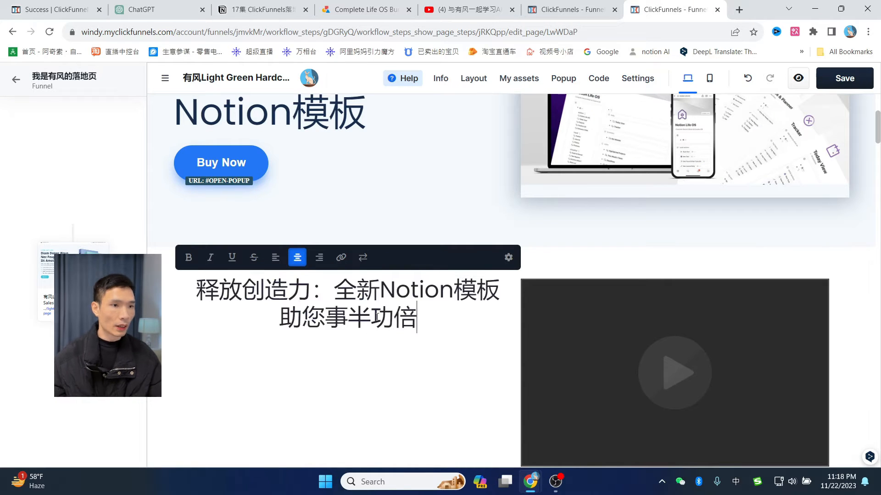
left_click(403, 341)
scroll(485, 233, "up", 2)
scroll(485, 233, "down", 3)
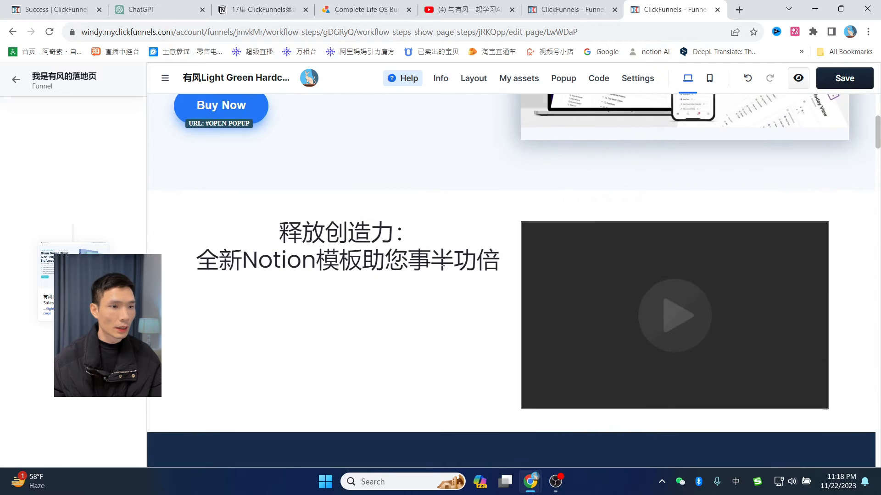
left_click(326, 304)
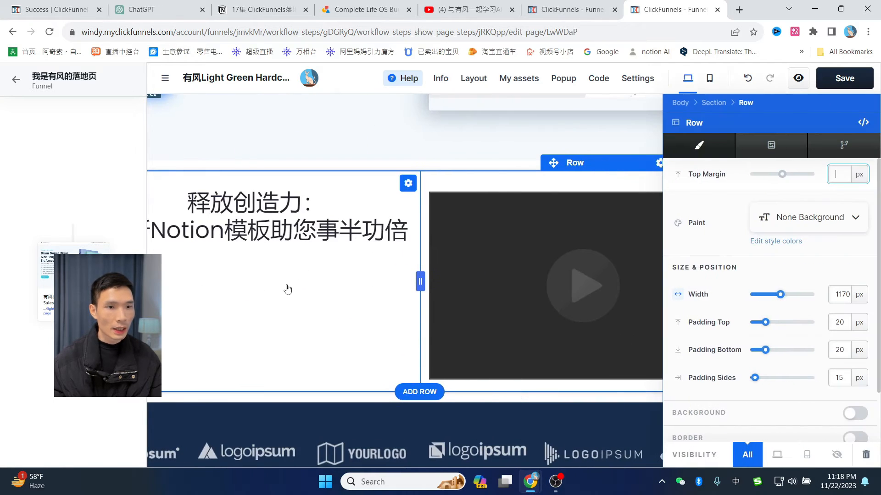
left_click(437, 371)
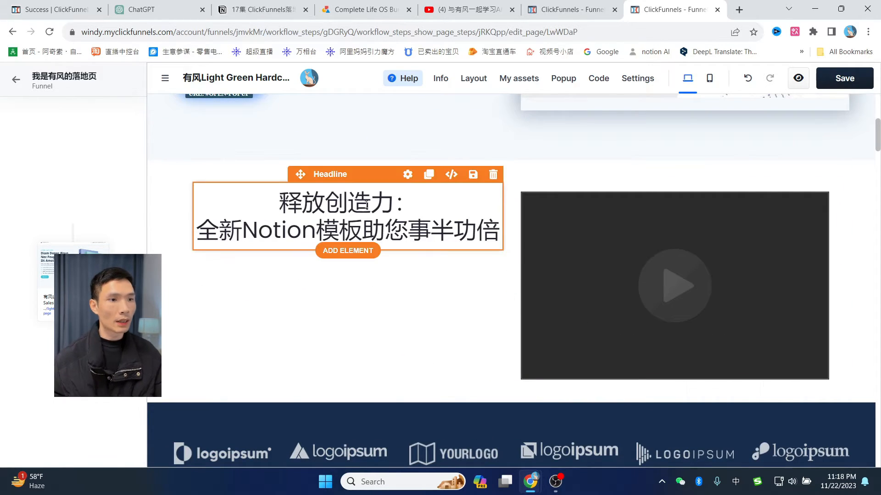
- Try to place a paragraph element below the new headline, and undo the placement
left_click(354, 253)
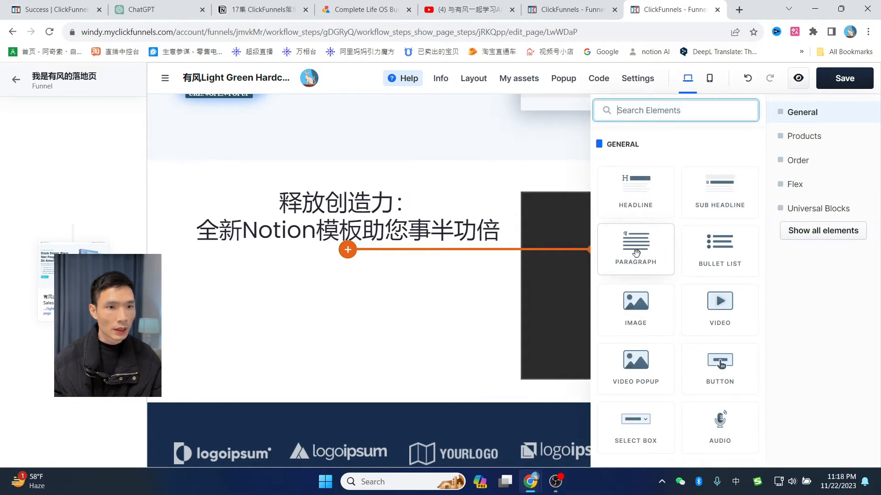
left_click_drag(639, 248, 413, 297)
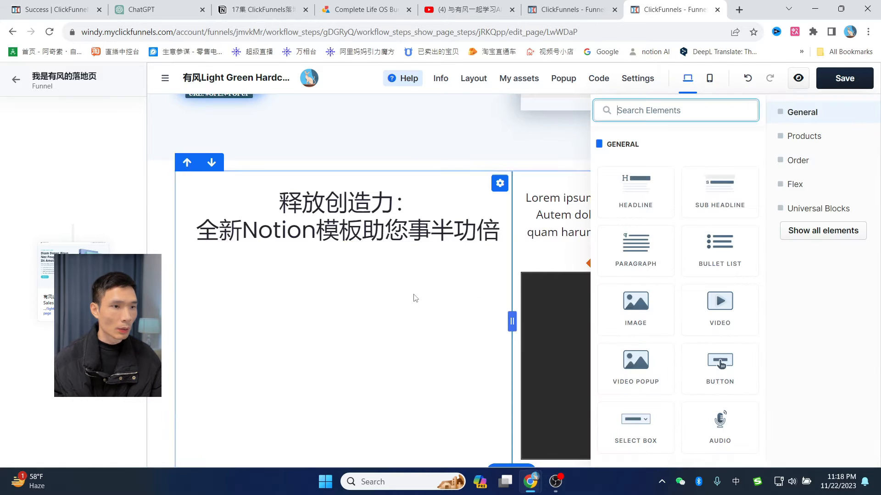
key("ctrl+z")
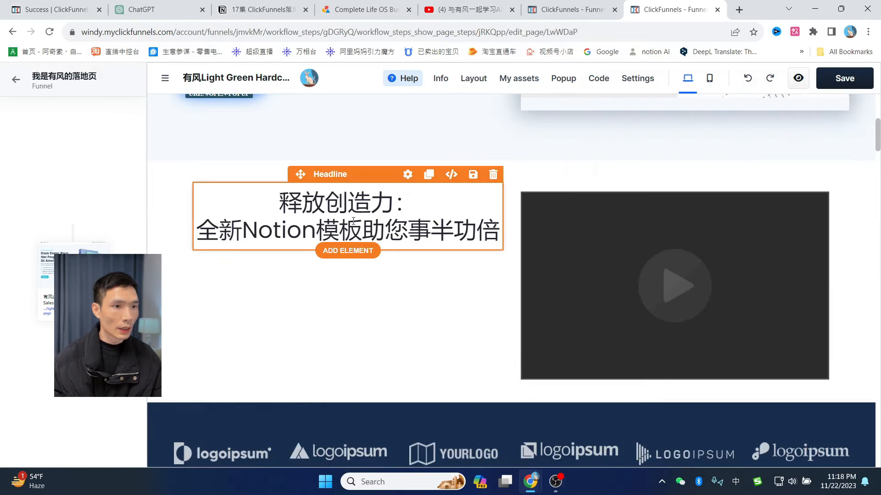
- Add a paragraph element below the new headline and delete it again
left_click(344, 251)
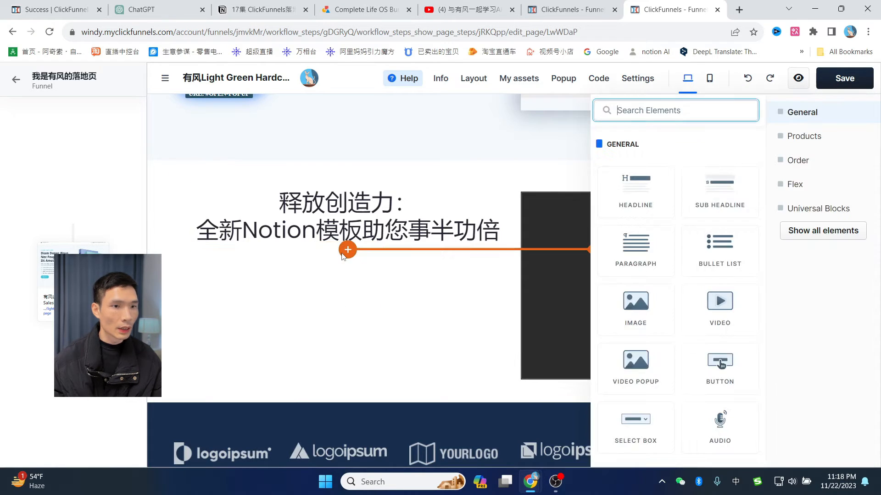
left_click(639, 248)
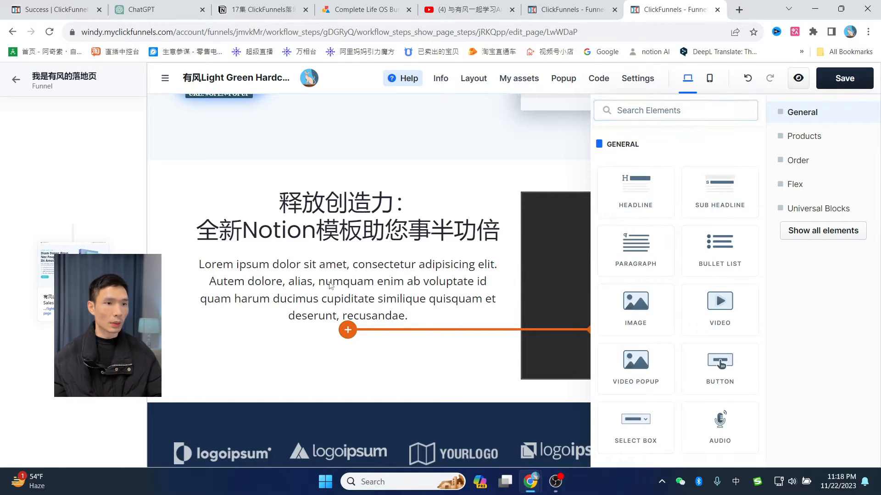
left_click(375, 287)
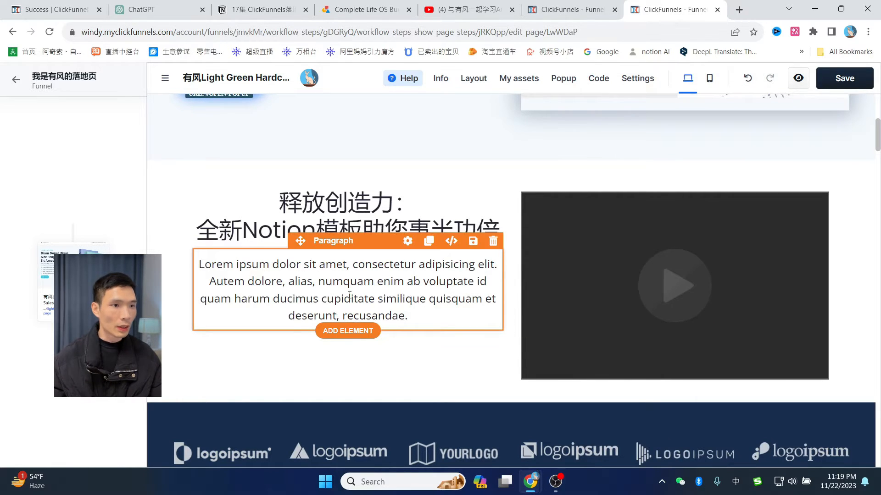
left_click(494, 241)
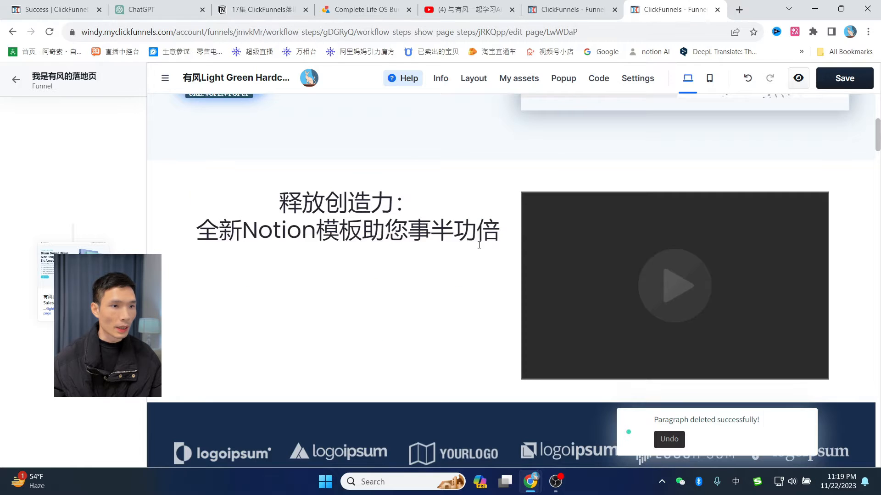
- Add a bullet list element directly below the headline "释放创造力：全新Notion模板助您事半功倍"
left_click(352, 252)
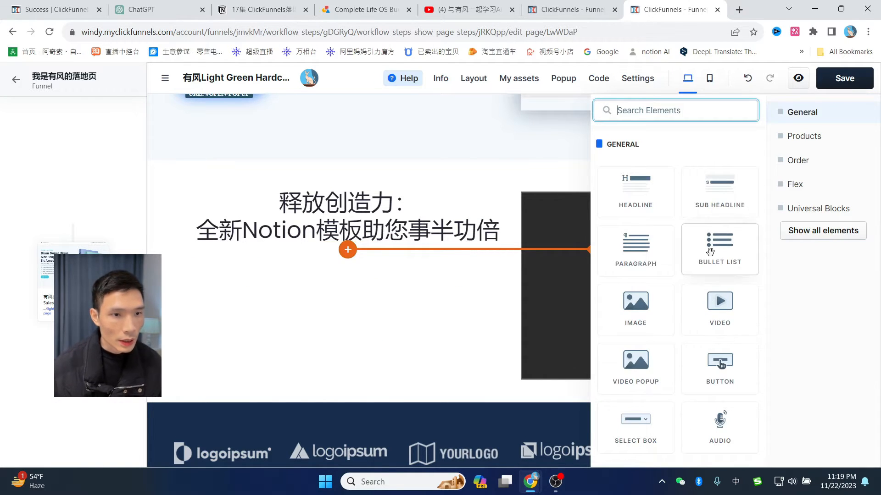
scroll(710, 254, "down", 2)
scroll(710, 254, "down", 8)
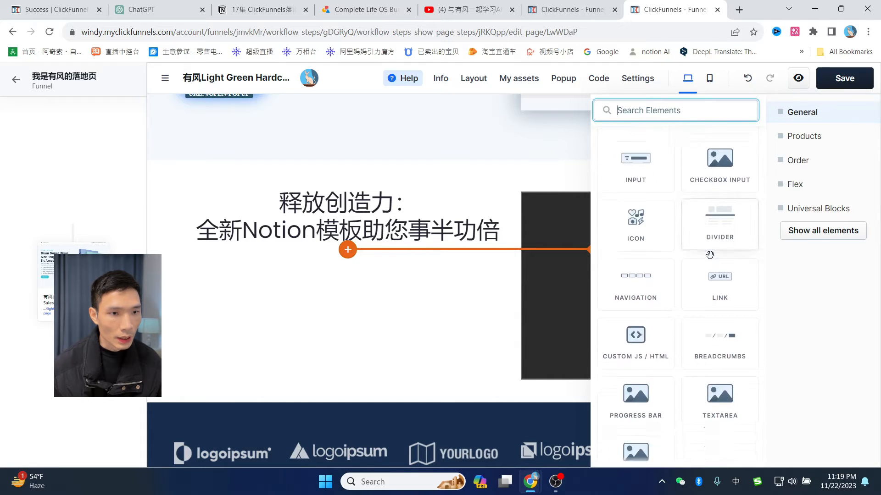
scroll(710, 253, "up", 10)
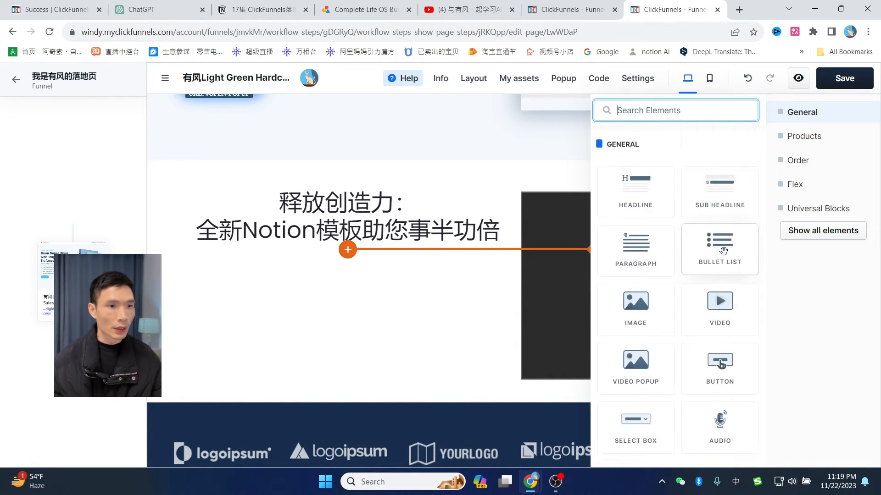
left_click(719, 250)
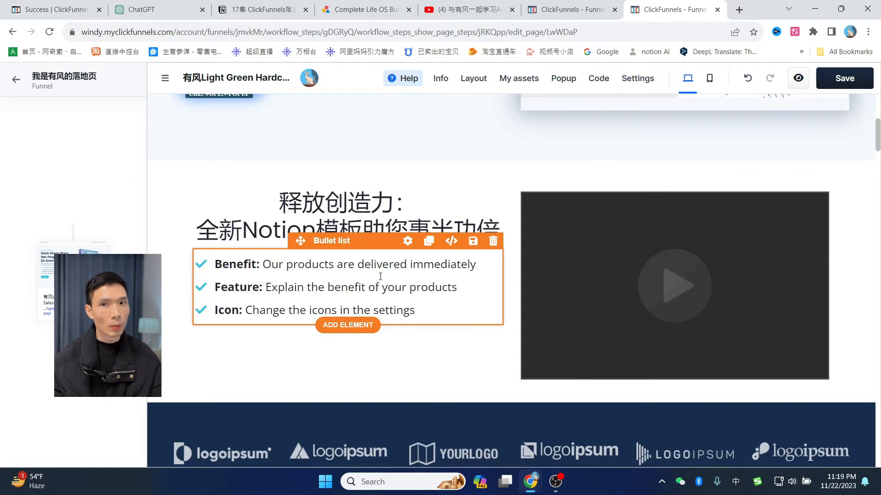
- Copy "美学设计" from ChatGPT's template highlights and use it to replace the bold label "Benefit" in the first bullet in ClickFunnels
key("ctrl+2")
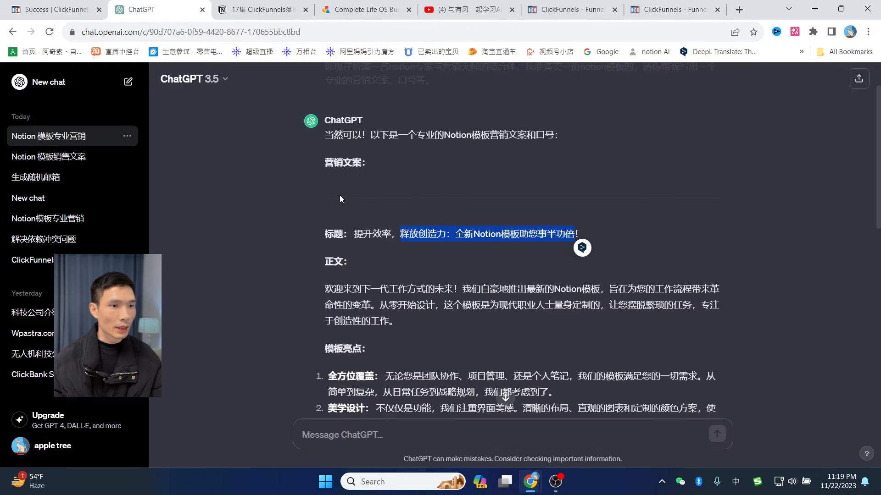
scroll(415, 214, "down", 5)
left_click_drag(333, 202, 378, 204)
left_click_drag(329, 236, 365, 236)
key("ctrl+c")
left_click(673, 9)
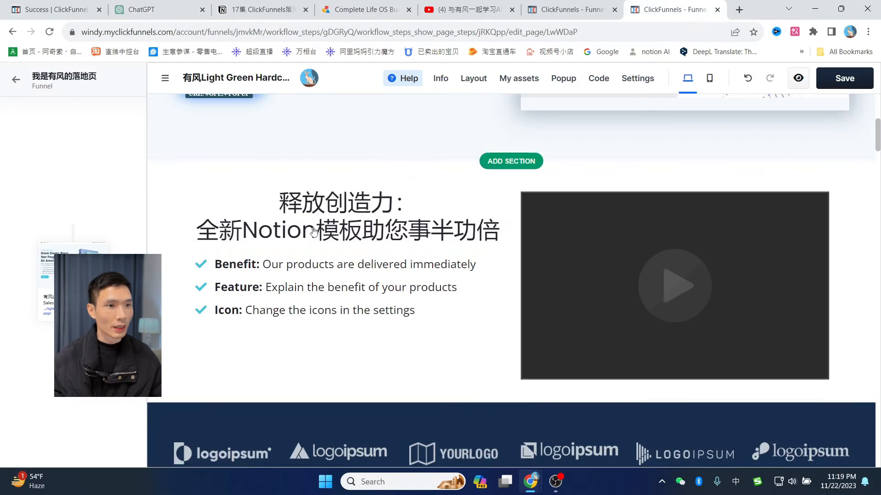
double_click(223, 264)
key("ctrl+v")
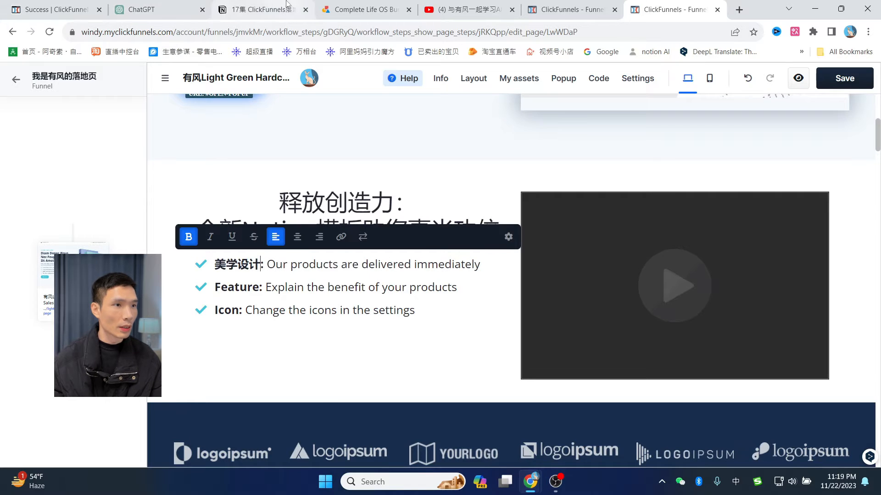
- Replace the second and third bullet labels, "Feature" and "Icon", with "实时同步" and "可扩展性" copied from ChatGPT's highlights
left_click_drag(329, 269, 364, 271)
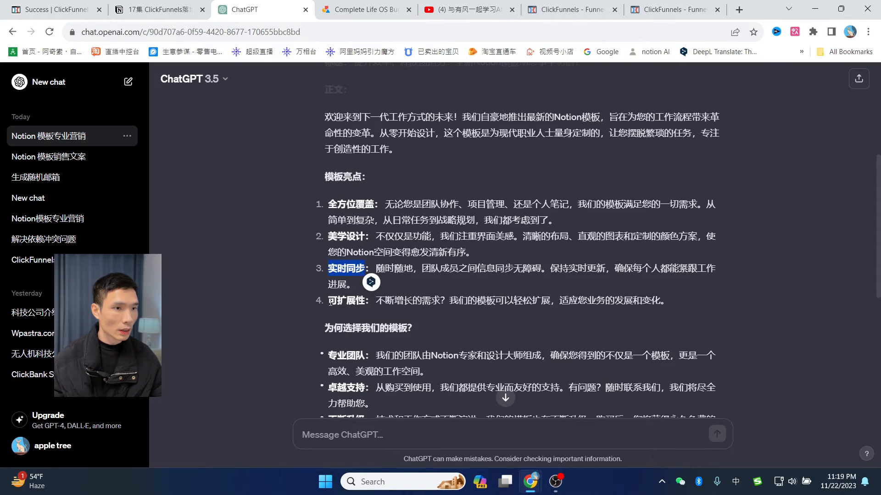
left_click_drag(328, 300, 363, 298)
key("ctrl+c")
left_click(657, 4)
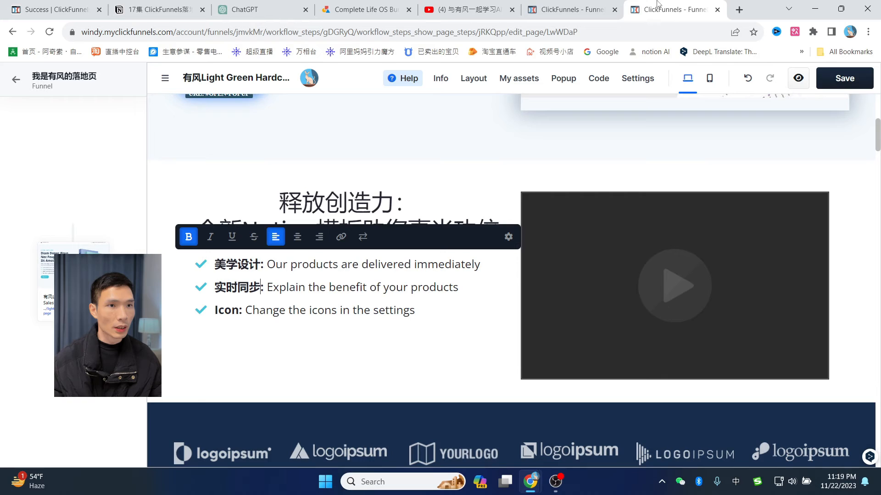
left_click(233, 311)
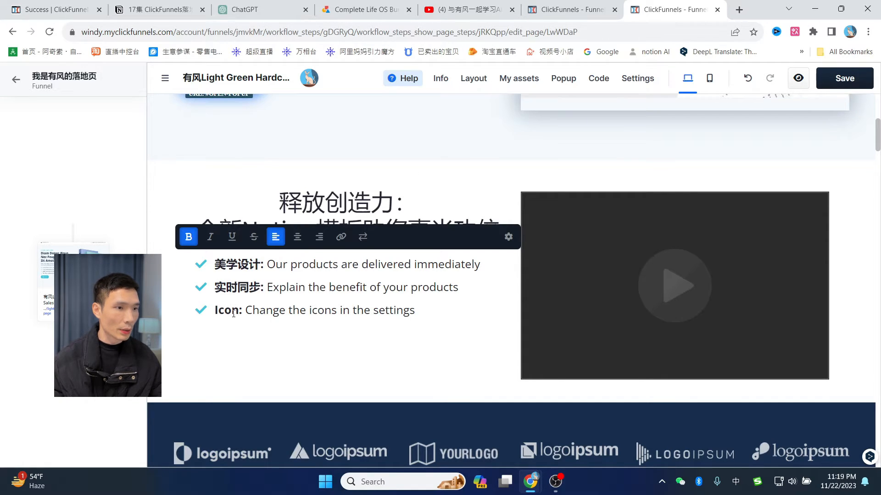
double_click(233, 312)
key("ctrl+v")
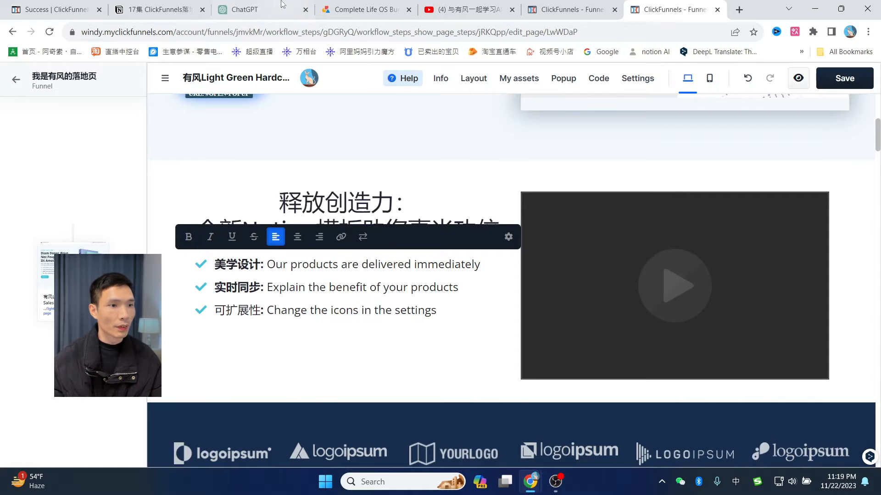
left_click(282, 5)
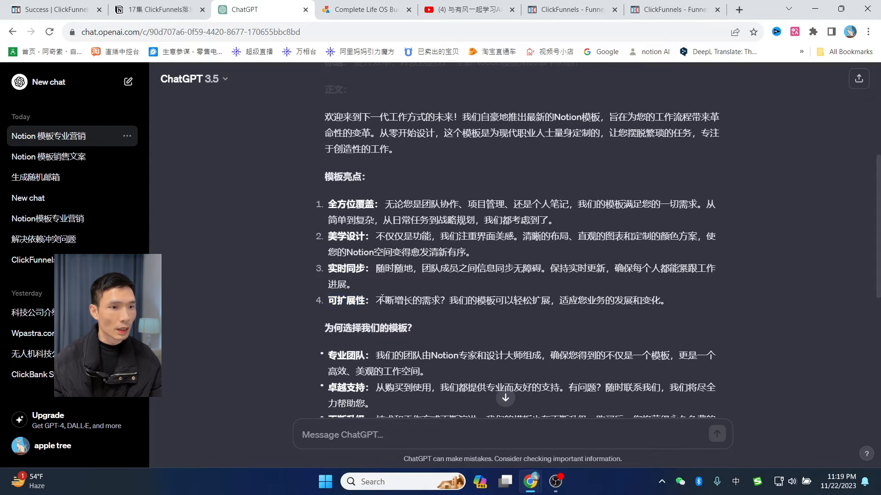
left_click_drag(374, 270, 411, 272)
left_click(411, 271)
left_click(667, 9)
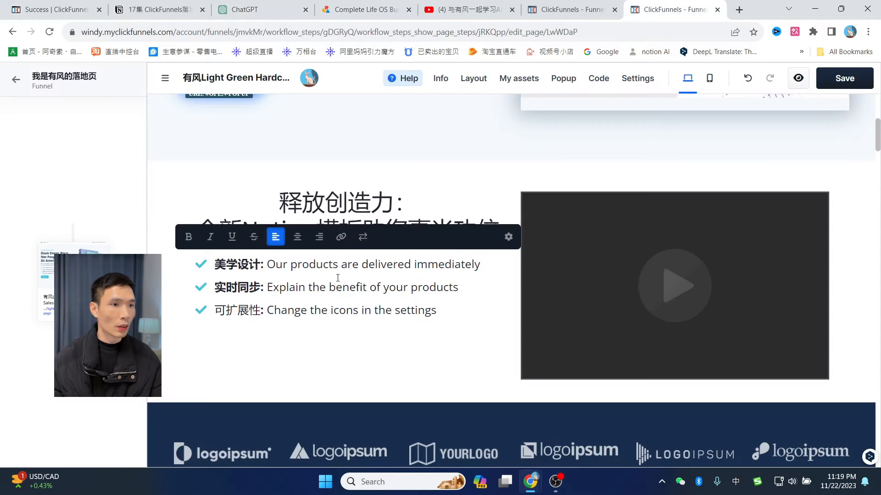
left_click(384, 342)
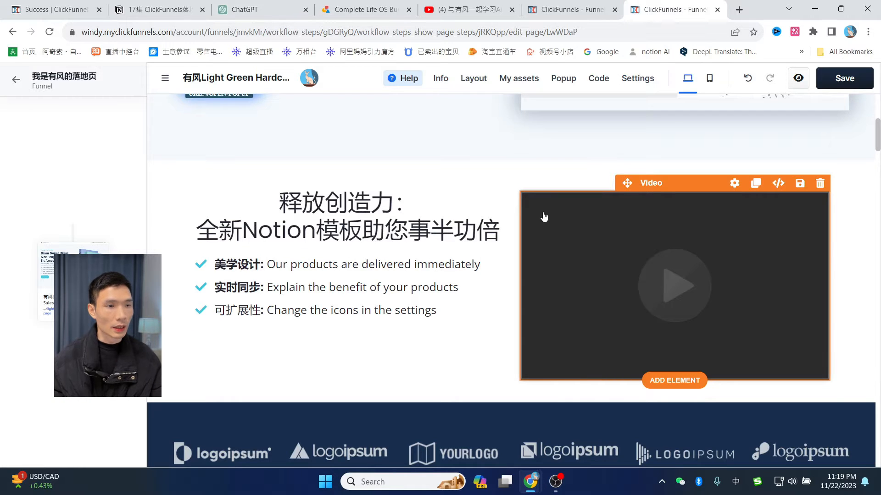
- Copy the link of the video "Using Notion helps Remote save $485k per year" from Notion's YouTube channel
left_click(678, 255)
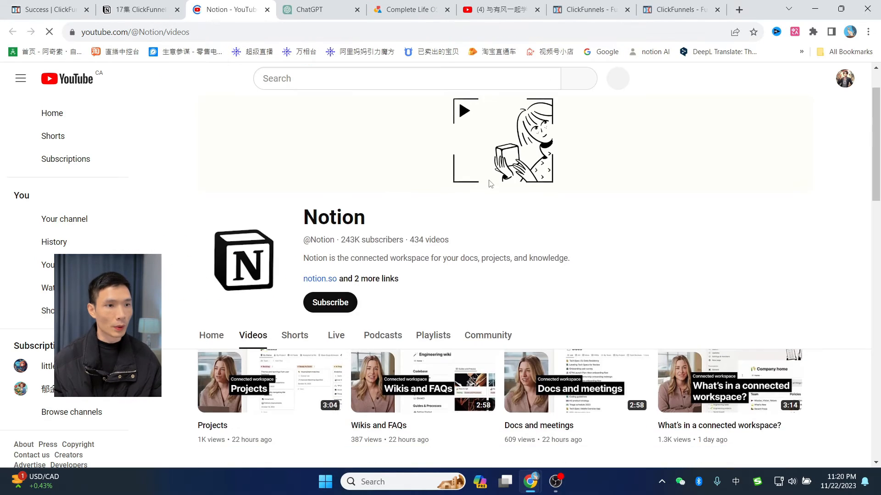
scroll(621, 294, "down", 5)
right_click(425, 327)
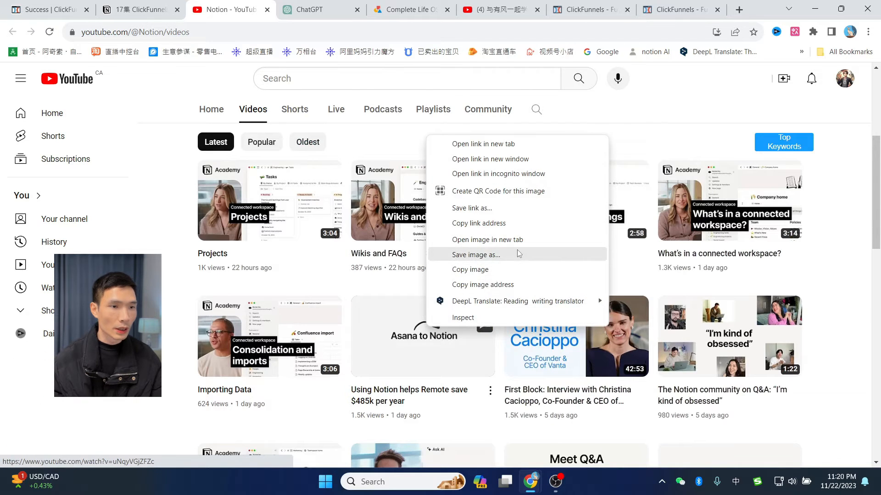
right_click(399, 319)
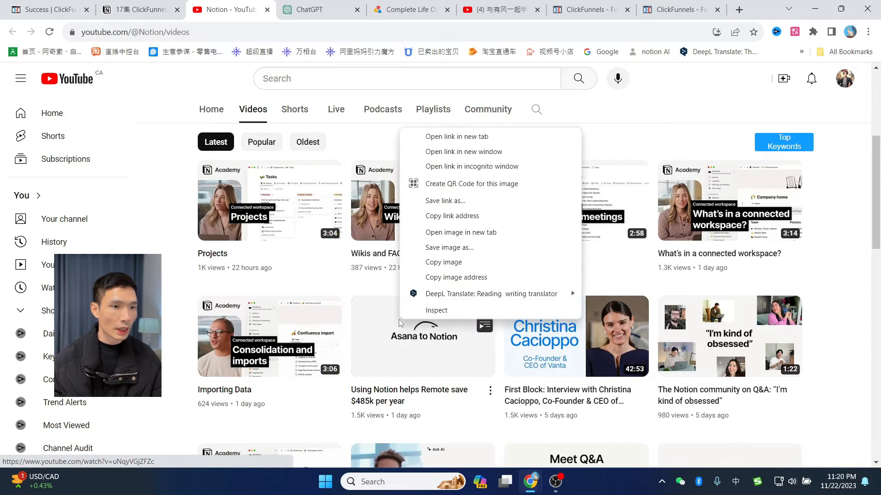
left_click(455, 216)
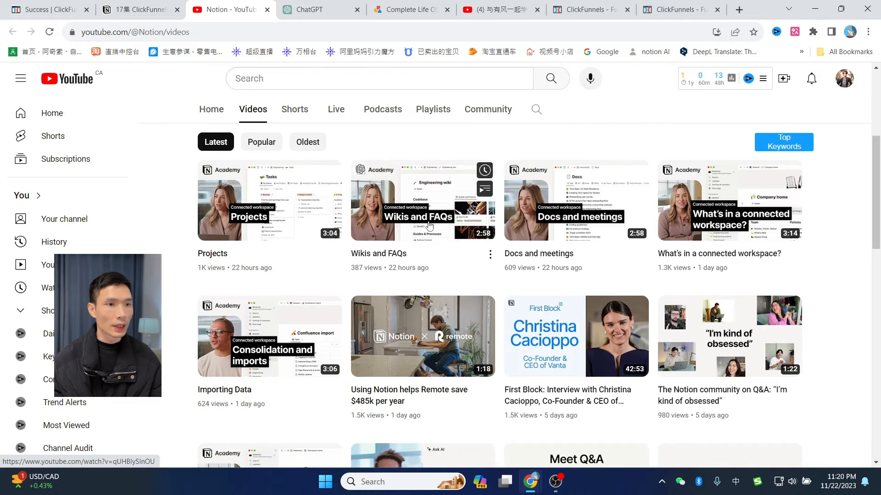
- Switch back to the ClickFunnels page editor and set the copied YouTube link as the video element's URL
key("ctrl+9")
left_click(556, 255)
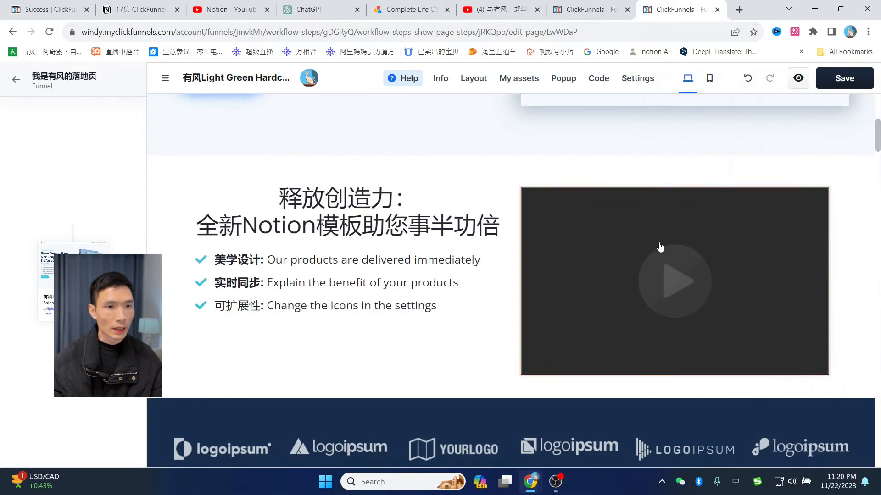
left_click(678, 243)
left_click(794, 231)
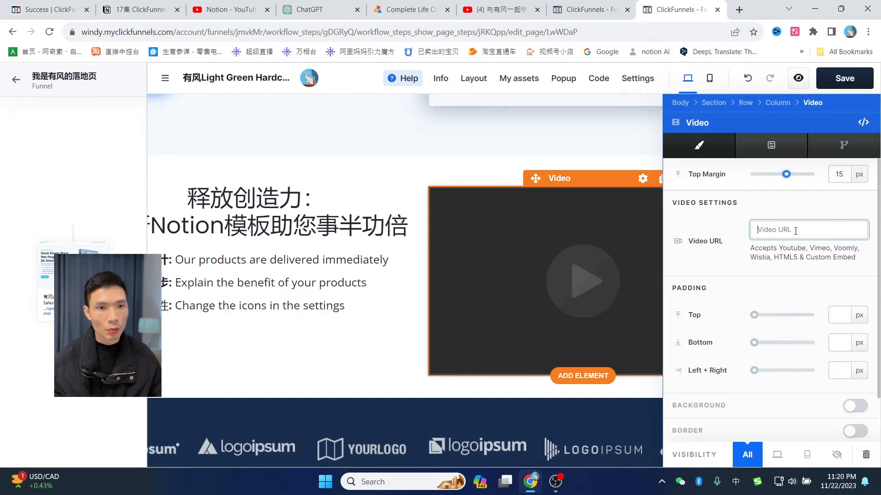
key("ctrl+v")
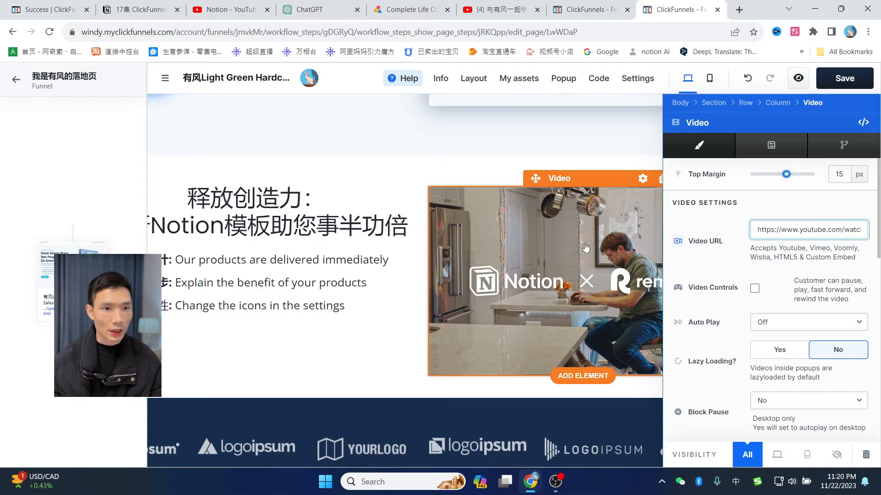
- Enable corner rounding on the video element and set all corners to 24 px
scroll(833, 271, "down", 2)
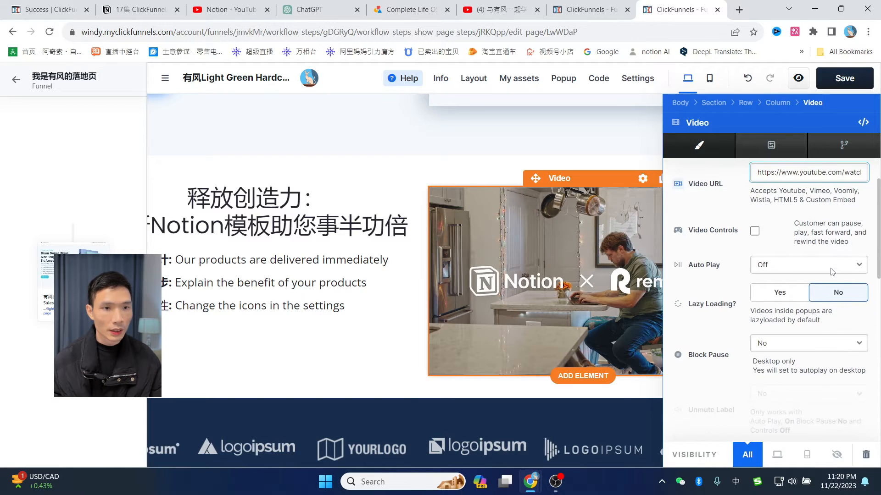
left_click(790, 269)
left_click(791, 270)
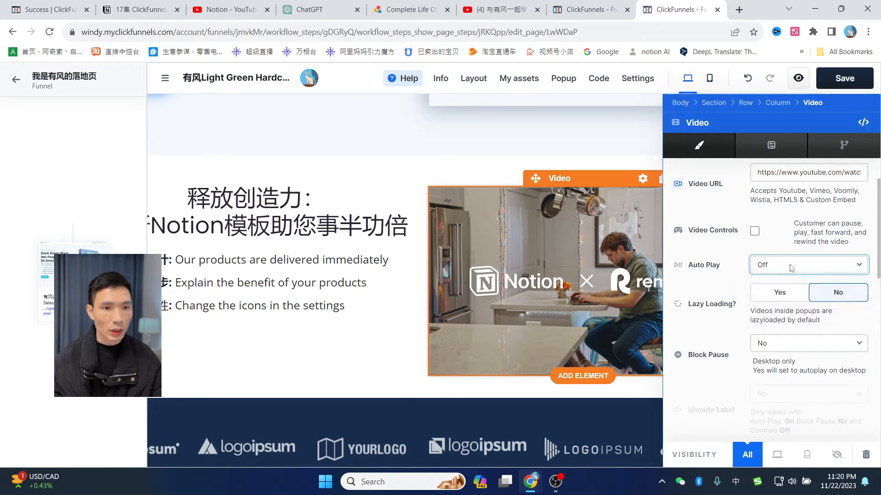
scroll(815, 308, "down", 6)
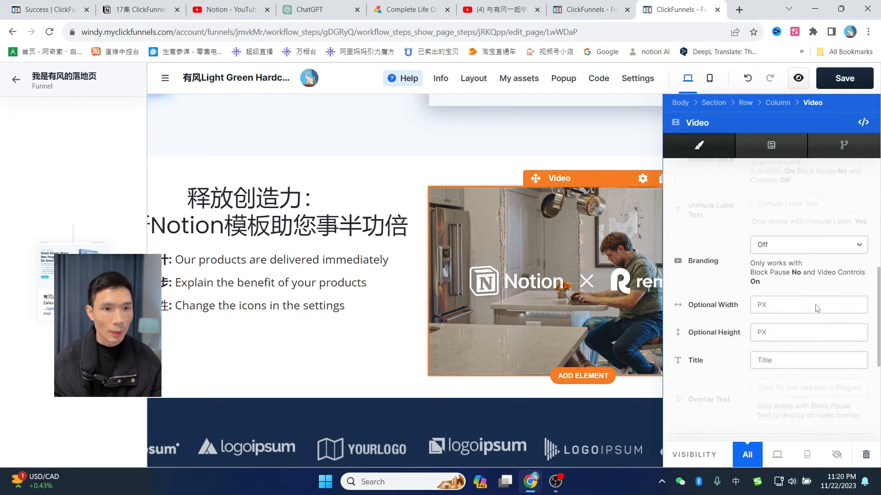
scroll(816, 307, "down", 2)
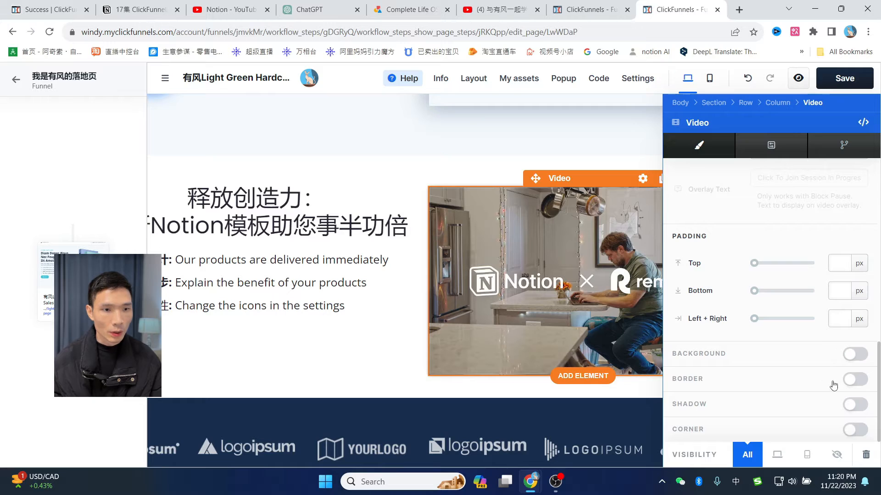
left_click(854, 431)
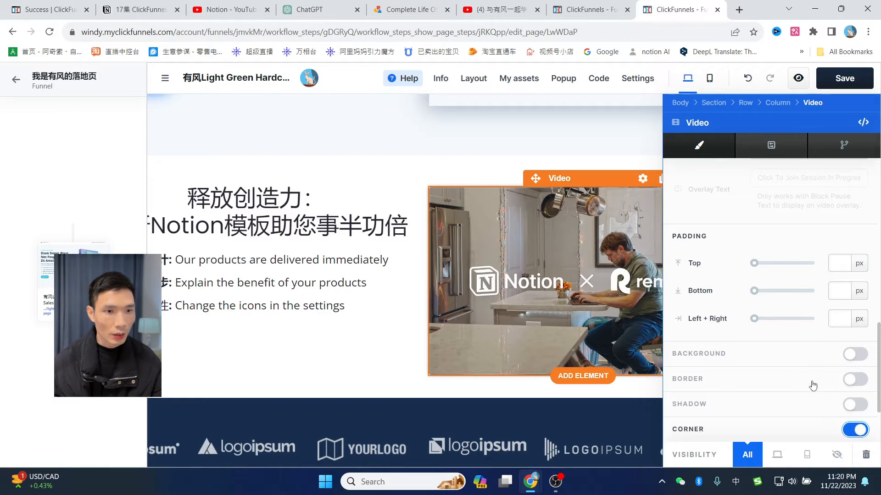
scroll(813, 385, "down", 2)
left_click_drag(755, 393, 758, 395)
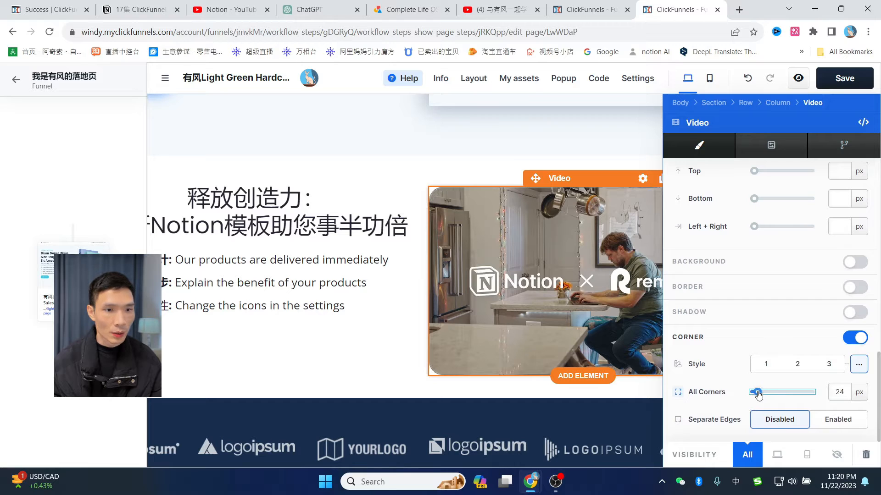
- Try an outset shadow on the video element, and turn the shadow off again
left_click(854, 315)
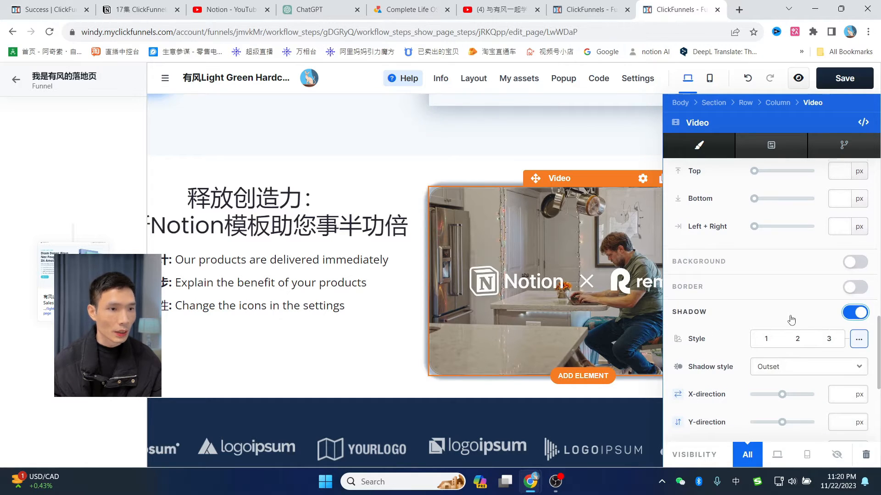
scroll(791, 320, "down", 1)
left_click(334, 354)
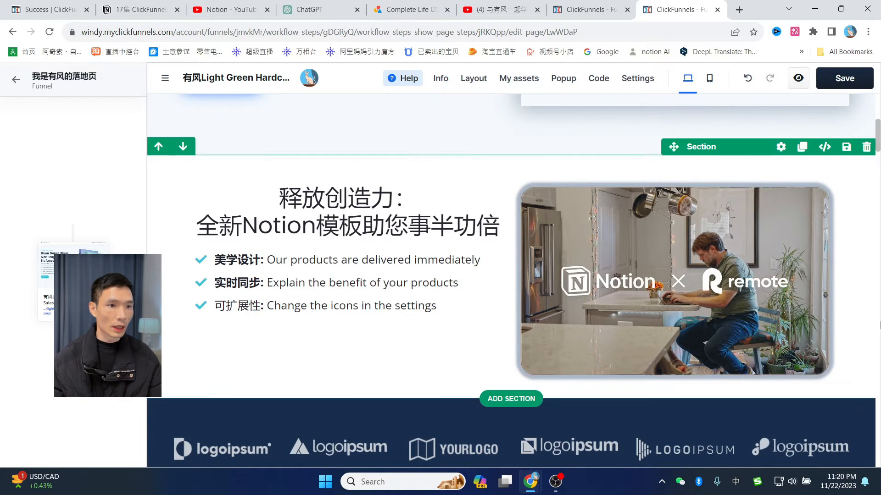
left_click(814, 301)
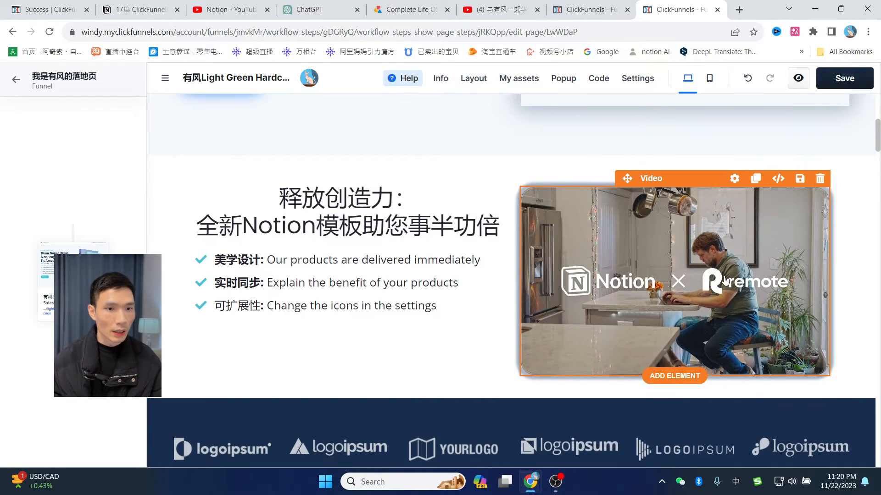
left_click(725, 280)
scroll(826, 321, "down", 5)
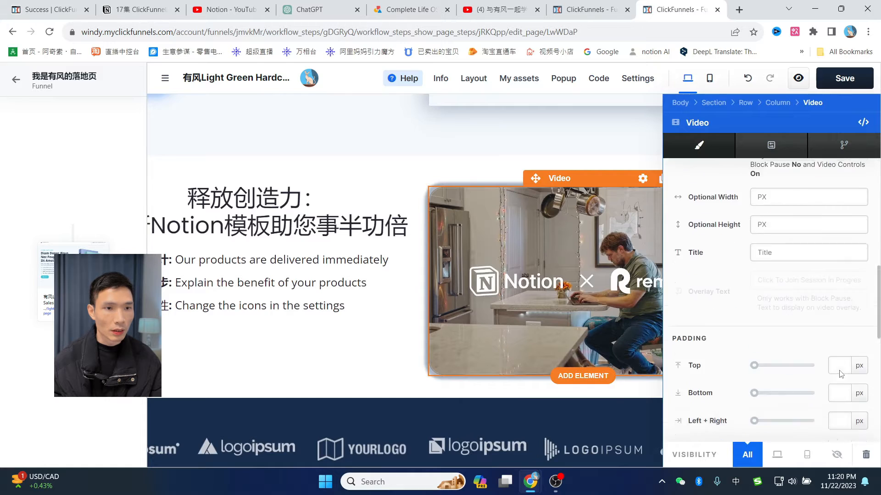
scroll(848, 367, "down", 5)
left_click(856, 236)
left_click(642, 275)
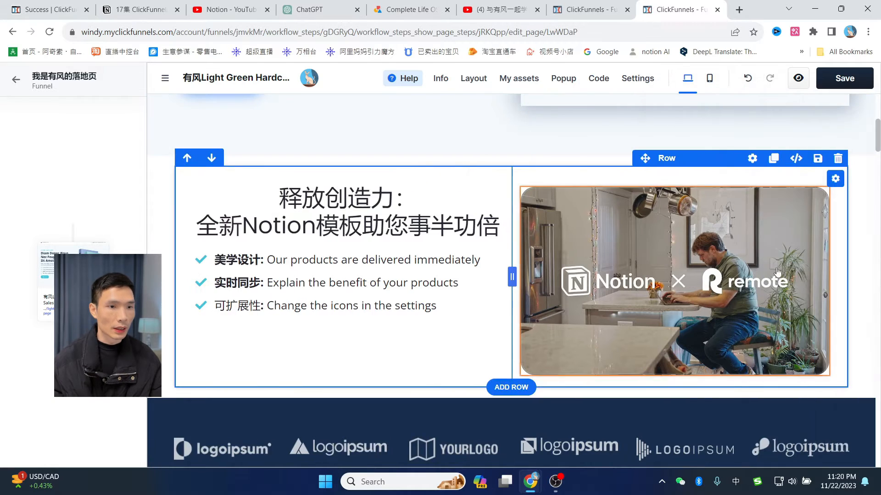
- Save the sales page and open its preview
scroll(749, 214, "up", 3)
scroll(784, 253, "down", 3)
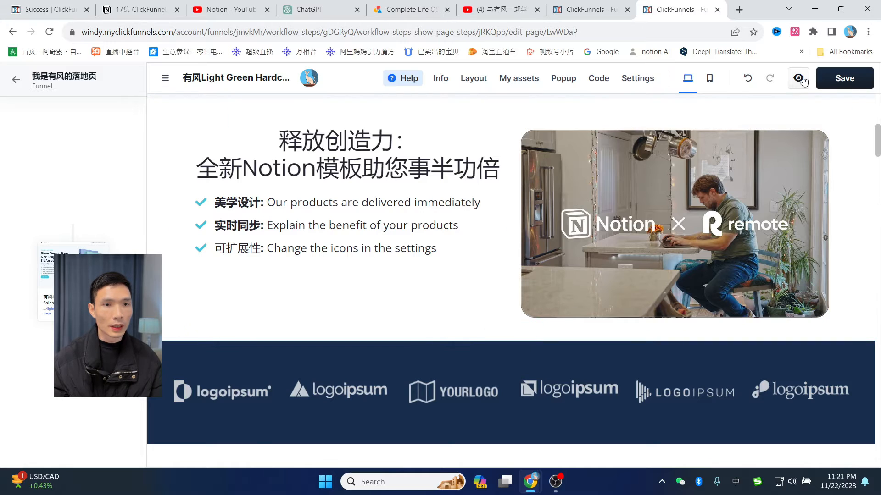
left_click(843, 86)
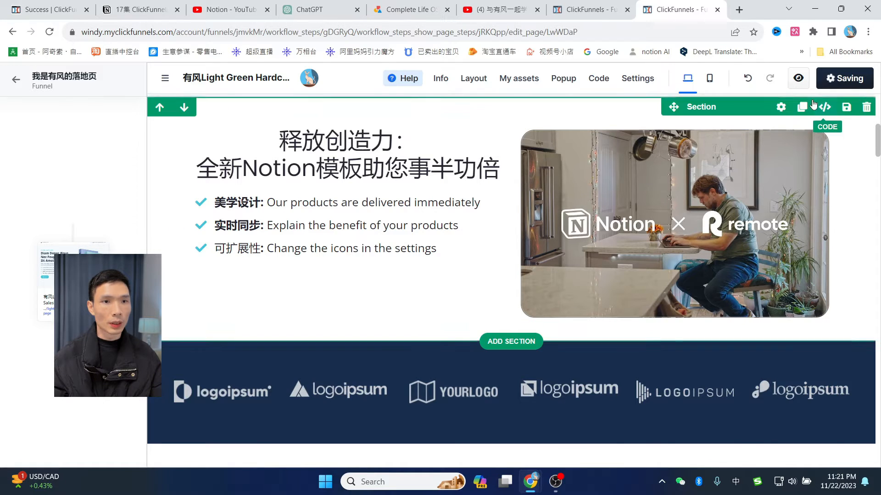
left_click(798, 81)
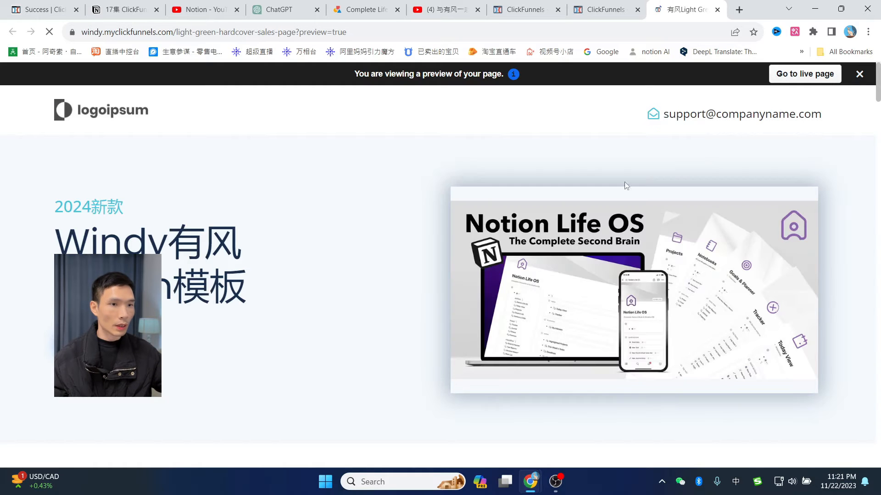
- Return from the preview to the page editor and center-align the hero's main headline and its Buy Now button
scroll(477, 244, "down", 3)
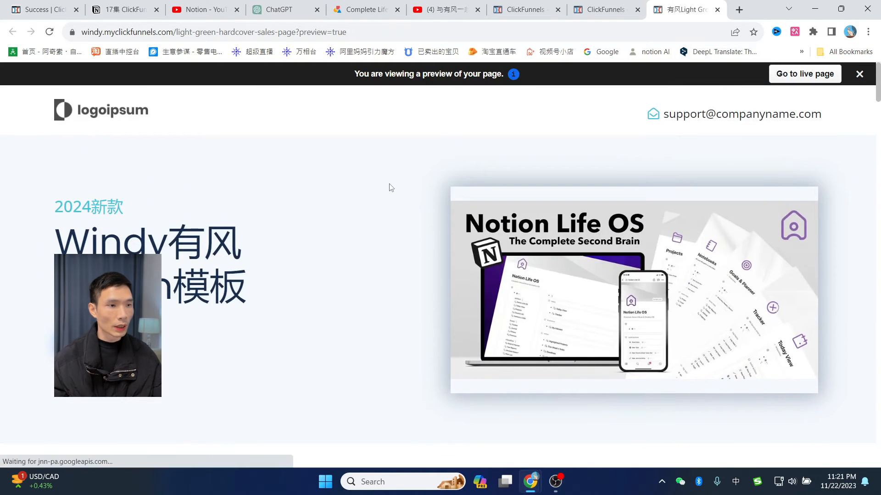
scroll(390, 187, "down", 3)
scroll(289, 208, "up", 3)
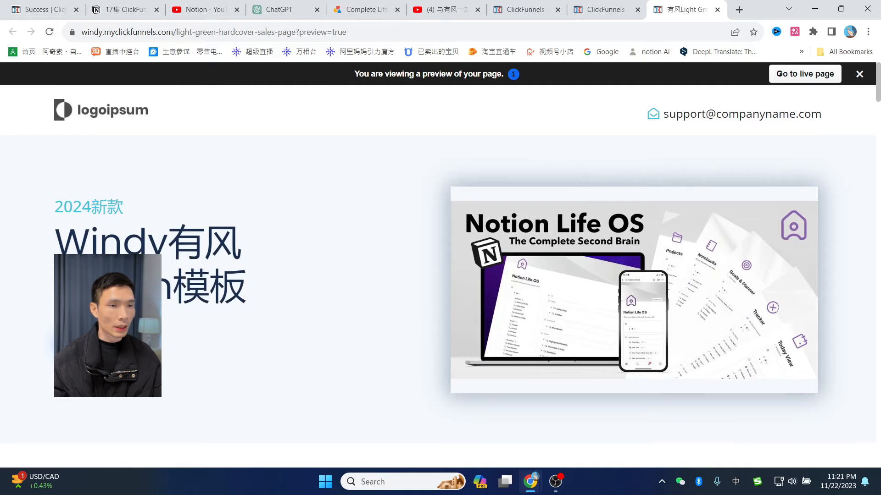
left_click(613, 9)
scroll(427, 285, "up", 5)
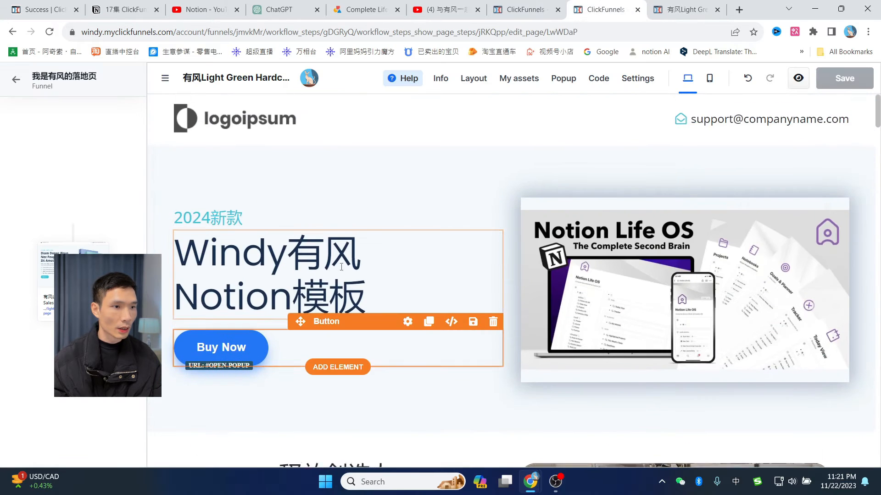
left_click(298, 271)
left_click(290, 217)
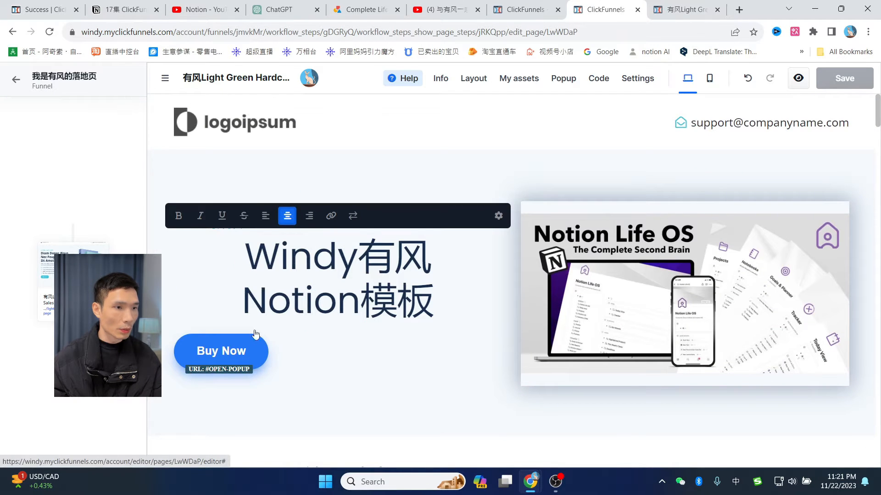
left_click(226, 353)
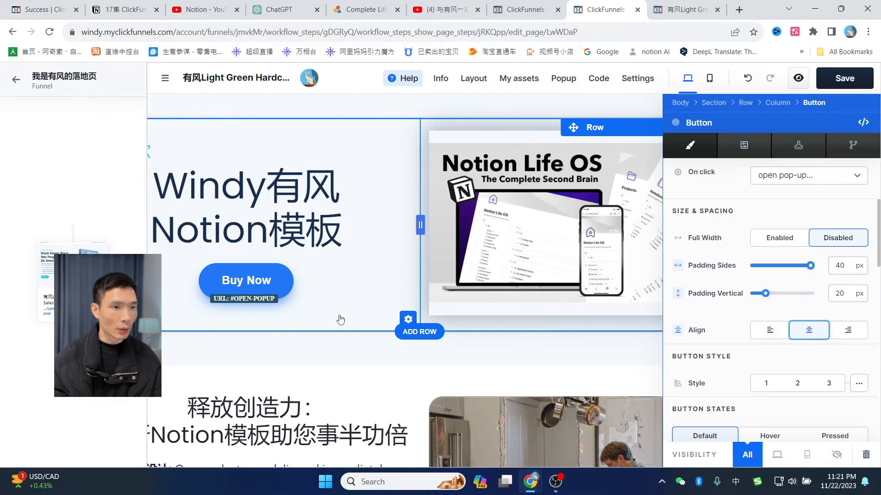
left_click(325, 370)
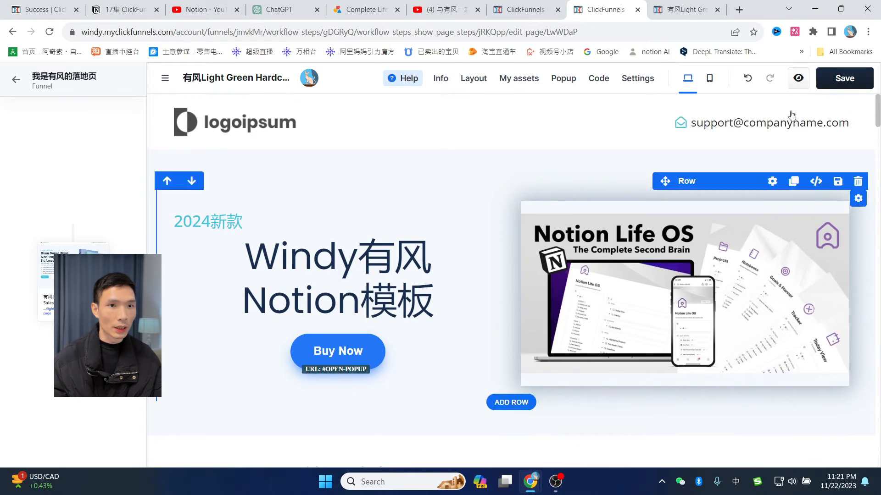
- Save the sales page, check the hero alignment in the preview, and return to the editor
left_click(836, 80)
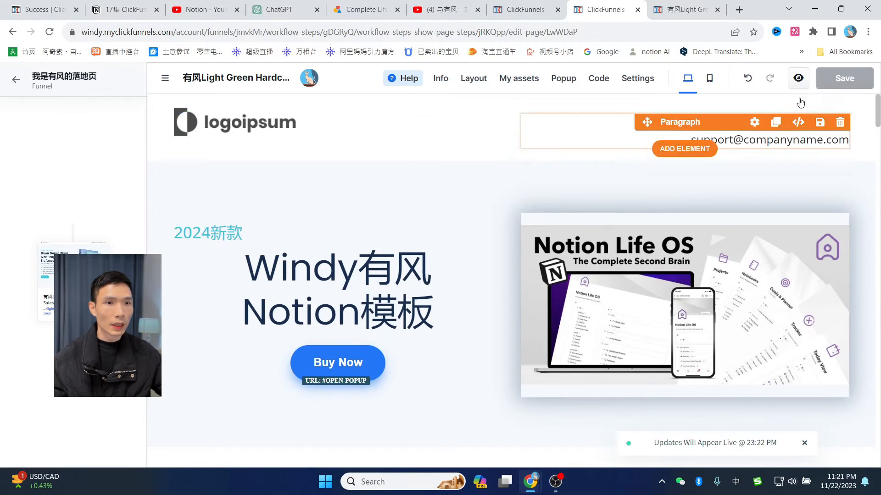
left_click(798, 78)
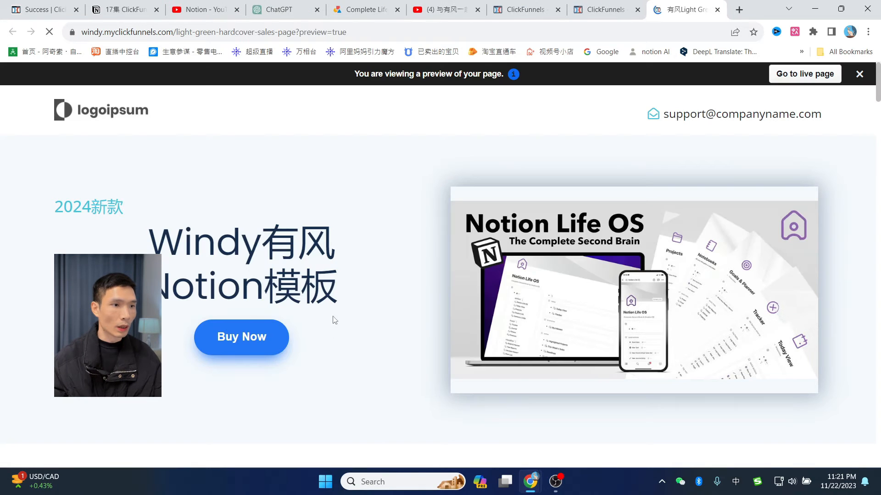
left_click(605, 6)
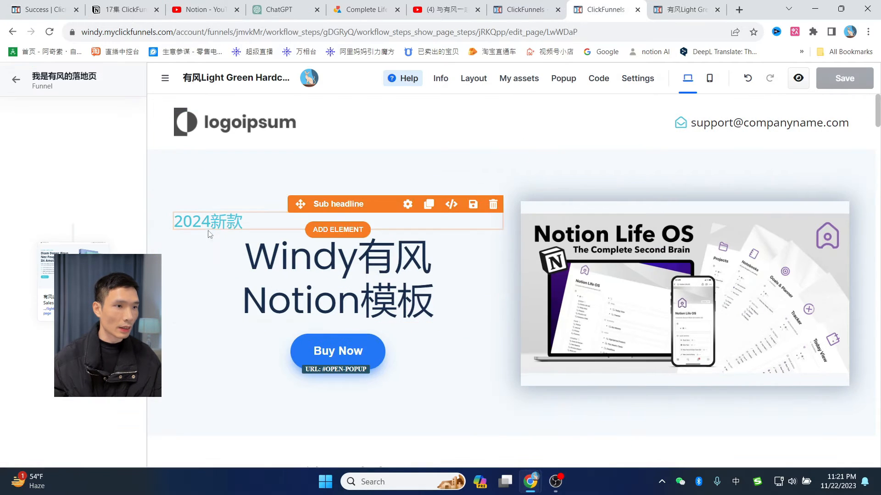
- Center-align the "2024新款" sub headline and set its font size to 3.37 rem
left_click(311, 213)
left_click(287, 194)
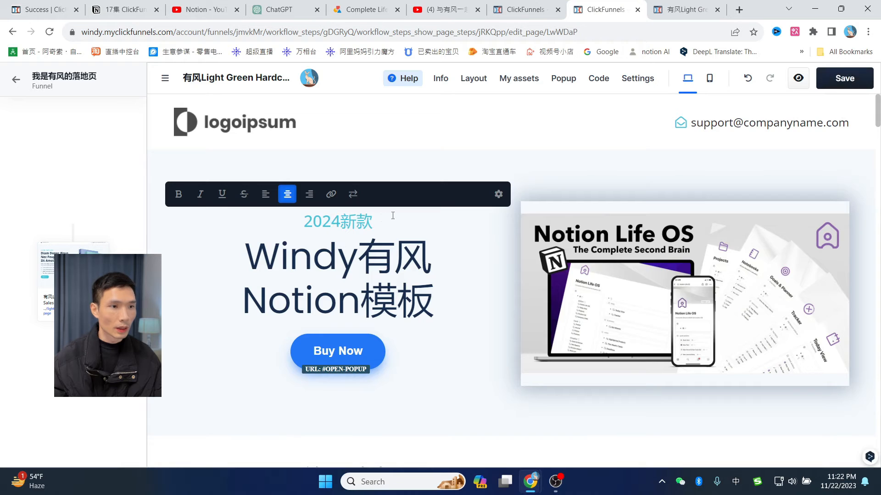
left_click_drag(304, 221, 373, 222)
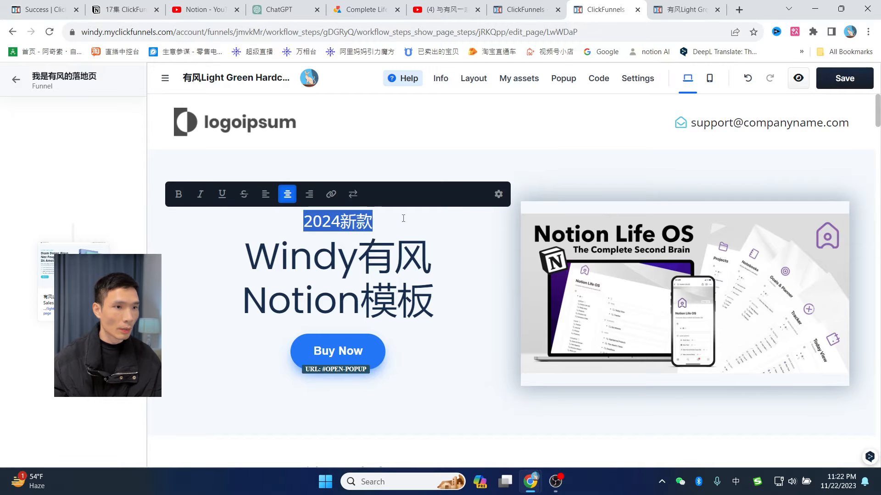
left_click(498, 194)
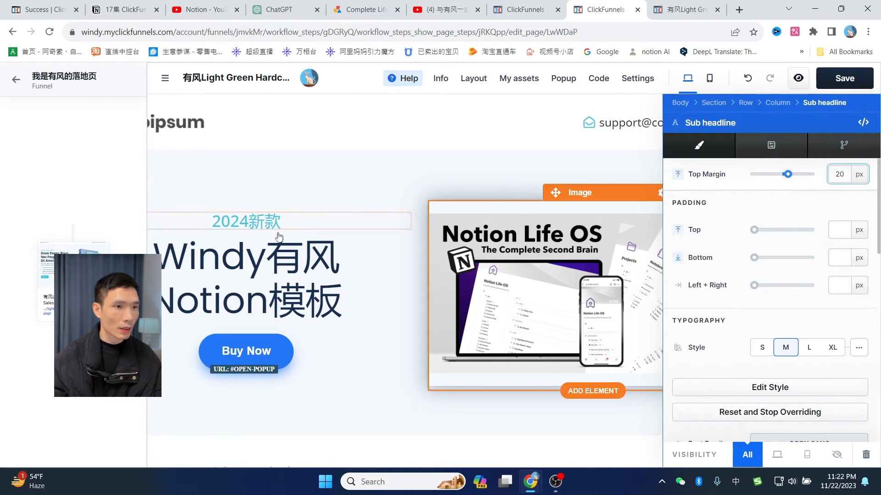
scroll(763, 273, "down", 5)
left_click_drag(763, 273, 774, 278)
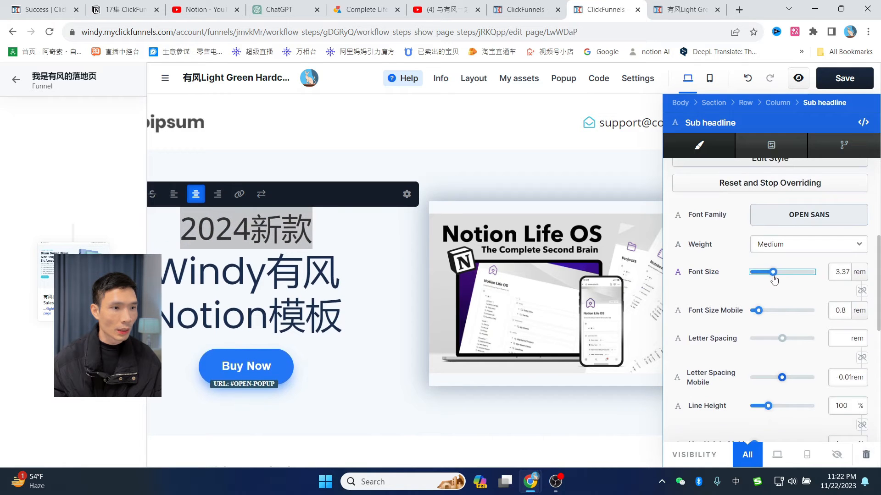
left_click(468, 191)
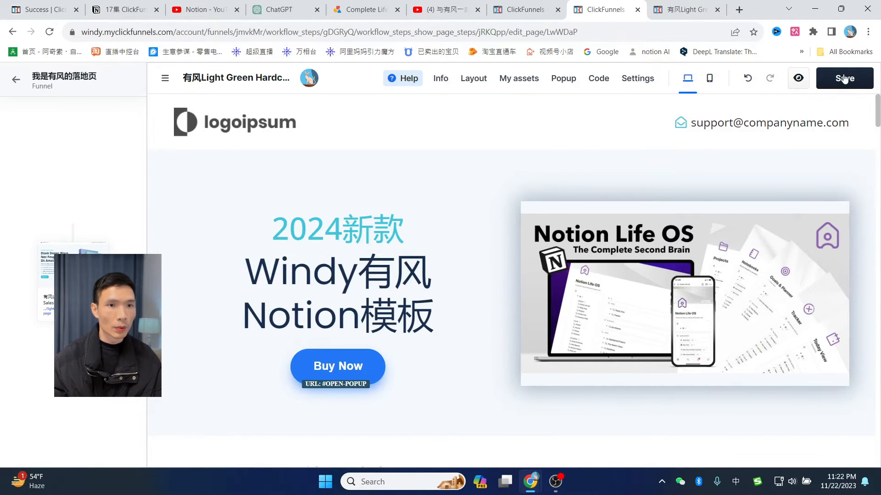
- Save the resized sub headline and review the page's hero, video and lower sections in the preview before returning to the editor
left_click(836, 86)
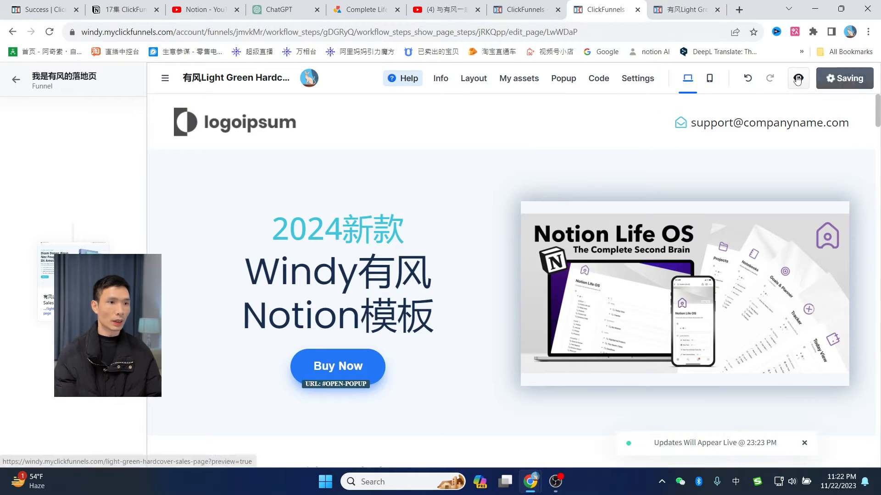
left_click(799, 83)
scroll(491, 138, "down", 5)
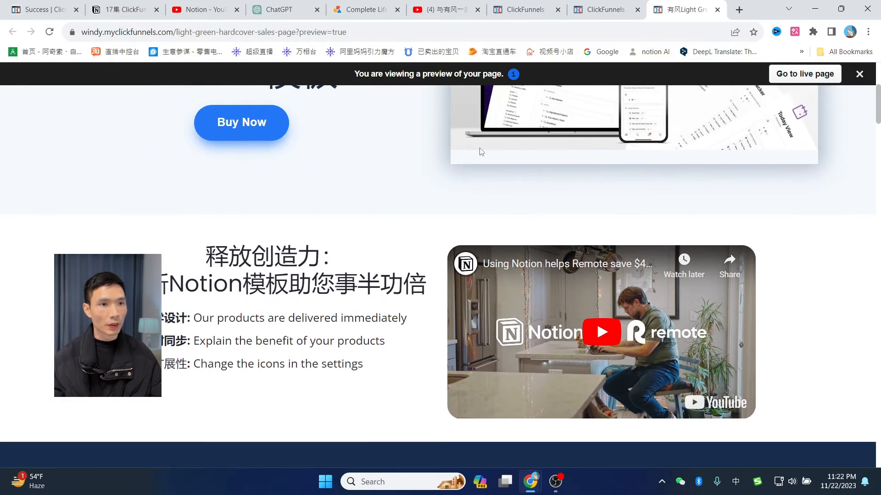
scroll(479, 180, "up", 5)
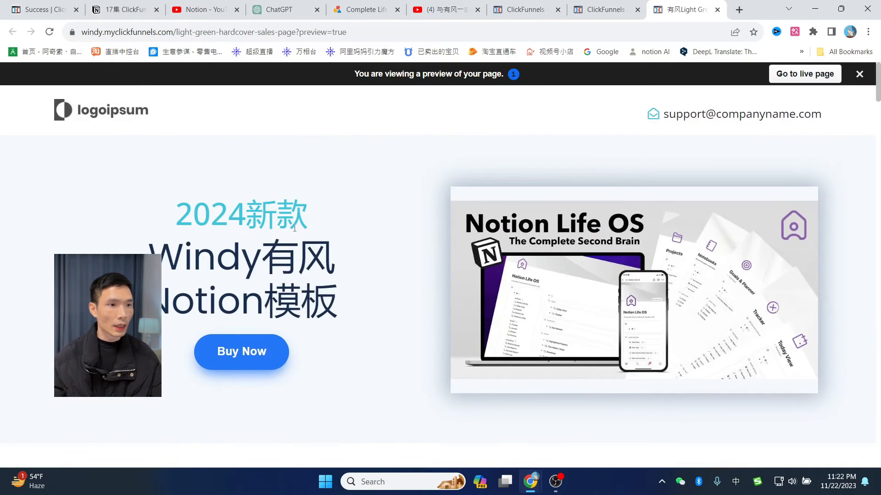
scroll(273, 259, "down", 6)
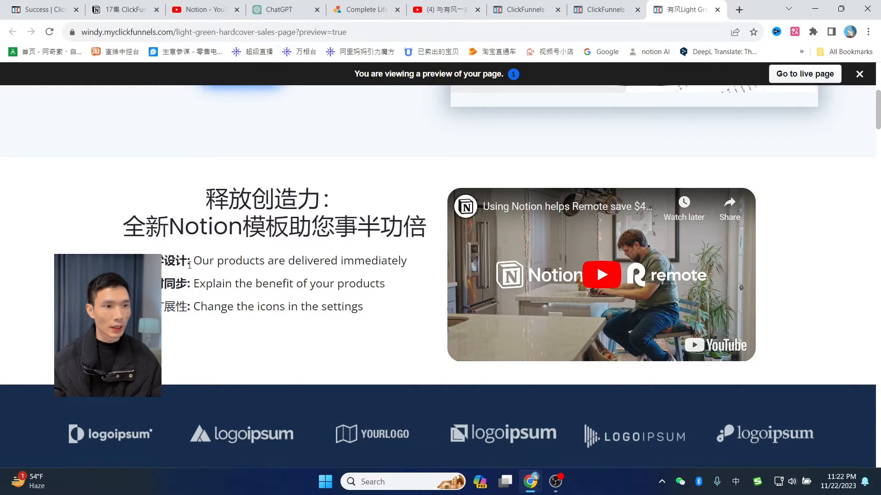
scroll(678, 303, "down", 20)
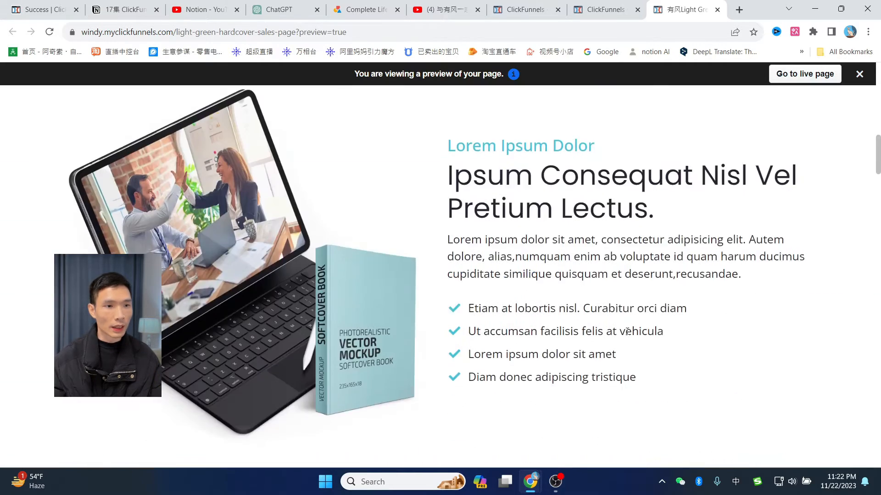
scroll(642, 356, "up", 20)
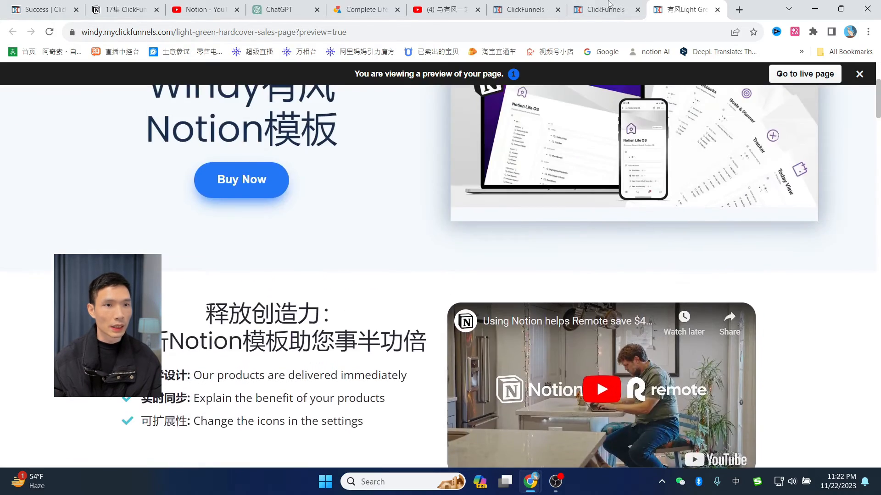
left_click(605, 9)
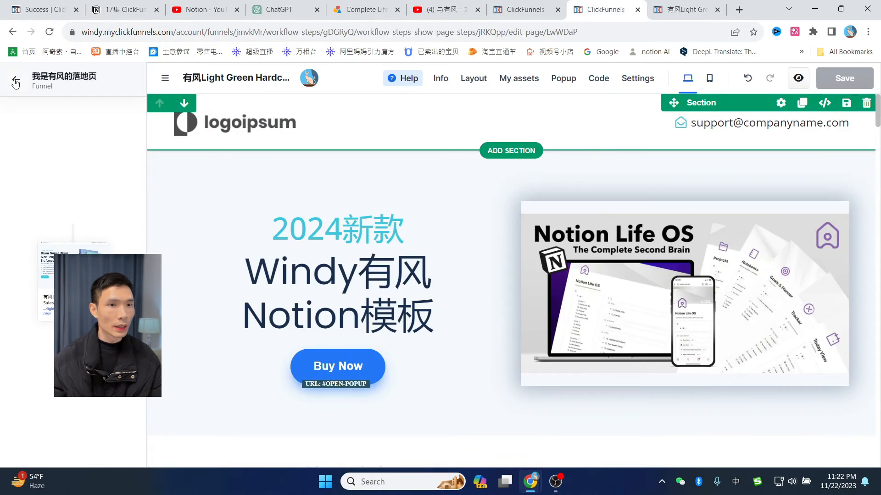
- Return to the funnel workflow and add a page after the sales page, using the Side-by-side Light Order Form template from the Order category
left_click(15, 81)
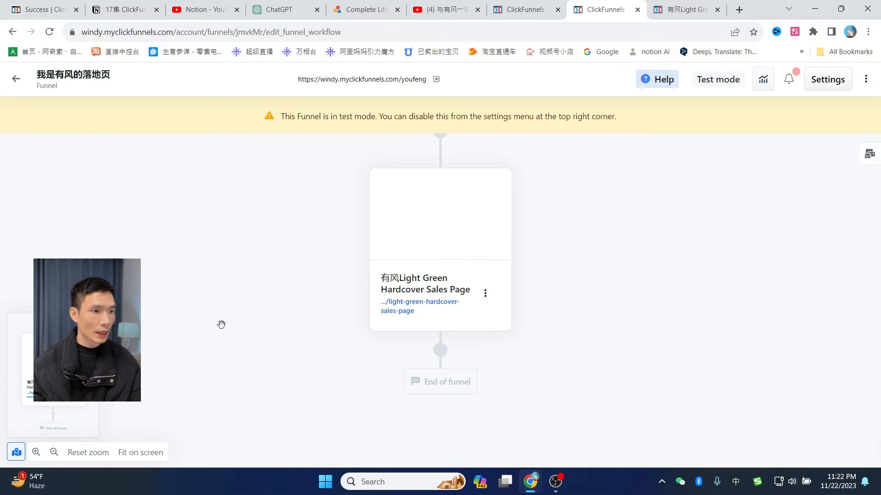
left_click(440, 351)
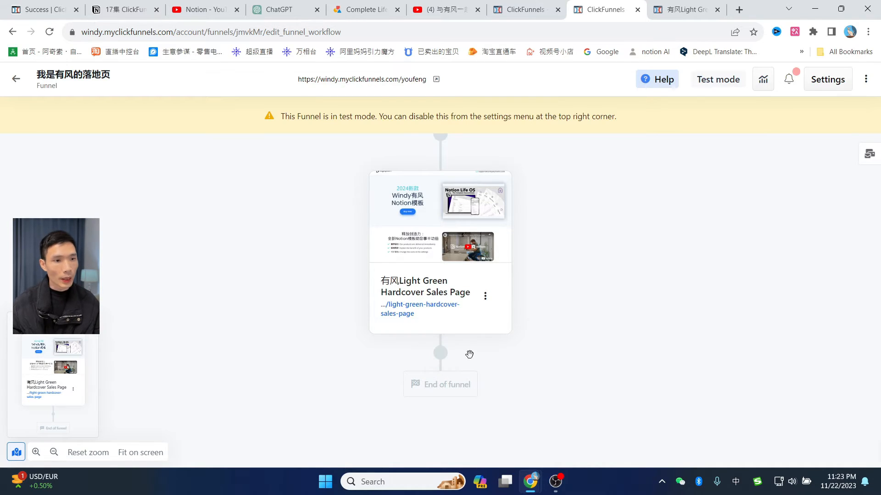
left_click(440, 354)
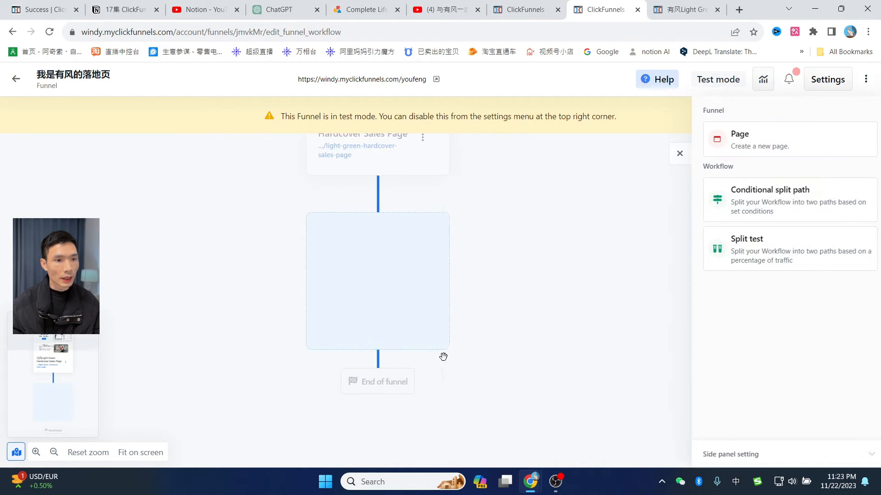
left_click(748, 143)
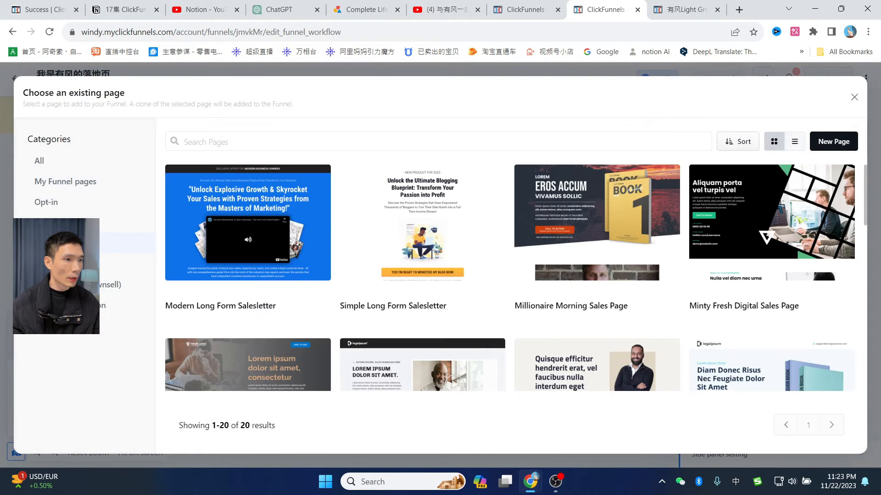
left_click(122, 263)
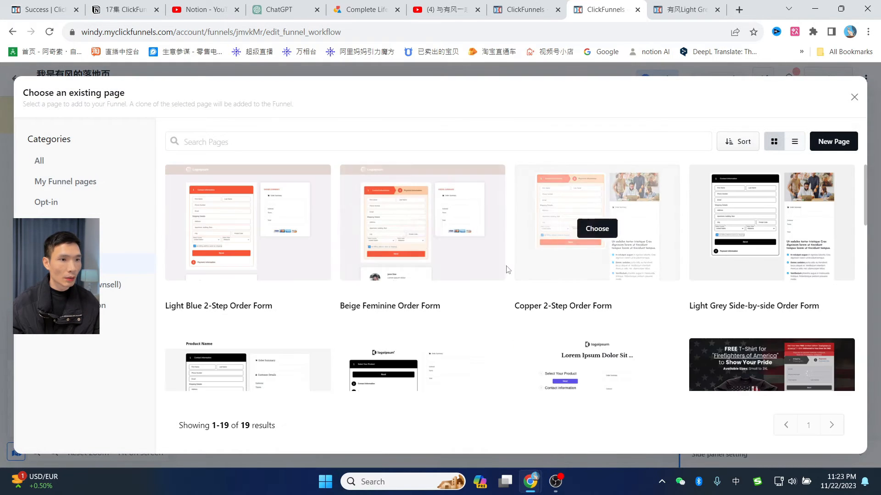
scroll(425, 281, "down", 4)
scroll(494, 318, "up", 1)
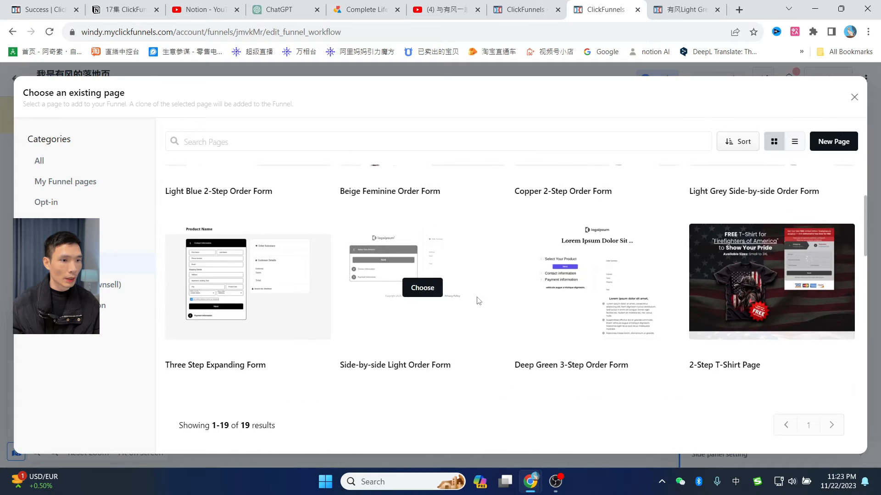
left_click(422, 288)
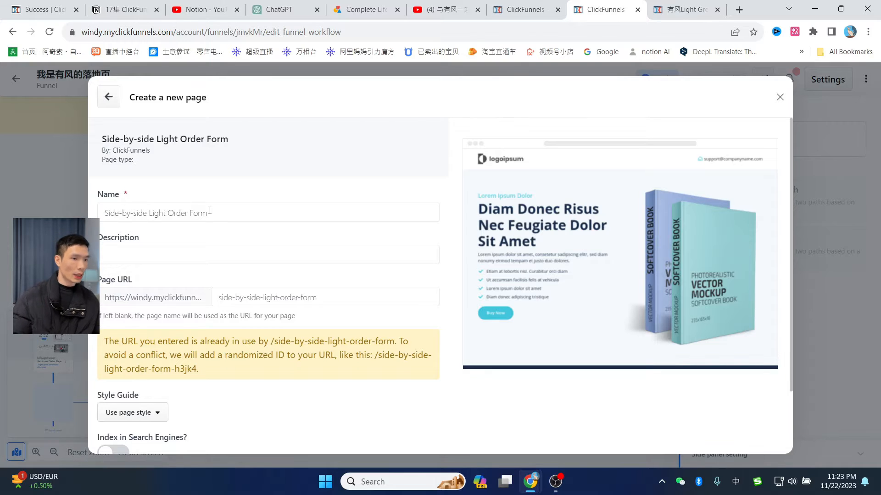
- Name the page 订单Side-by-side Light Order Form, keep 订单 out of its URL, and create the page
type("订单")
left_click_drag(195, 249, 179, 250)
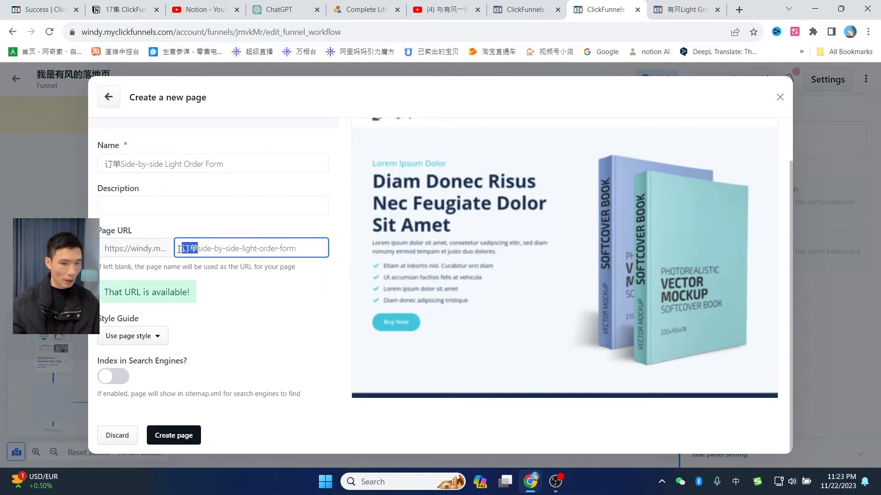
key("BackSpace")
left_click(267, 316)
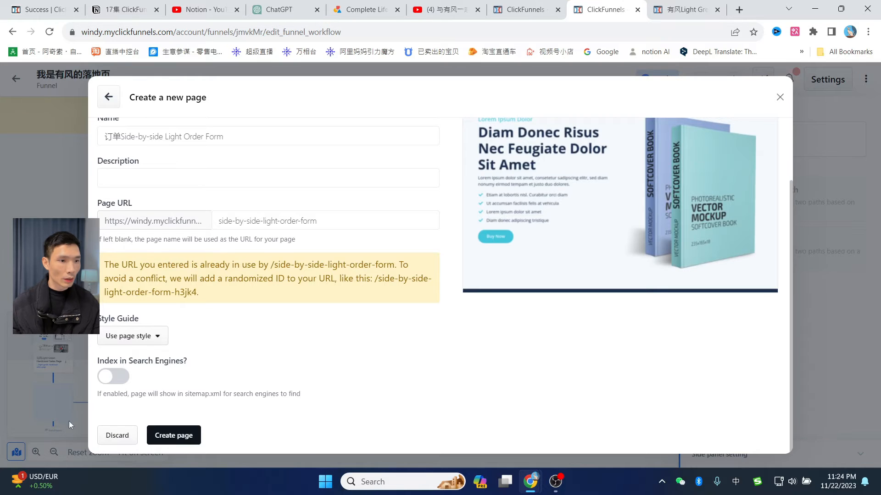
left_click(174, 436)
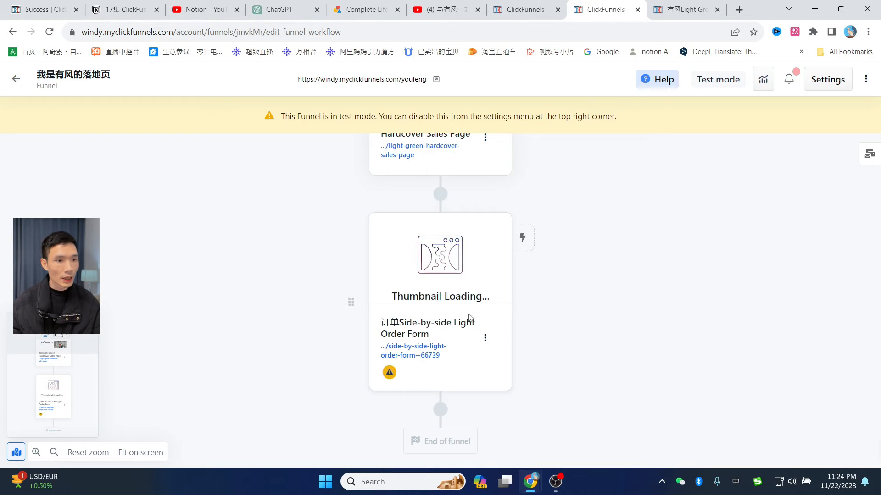
- Attach the existing product Notion模板 to the new order form page
mouse_move(391, 377)
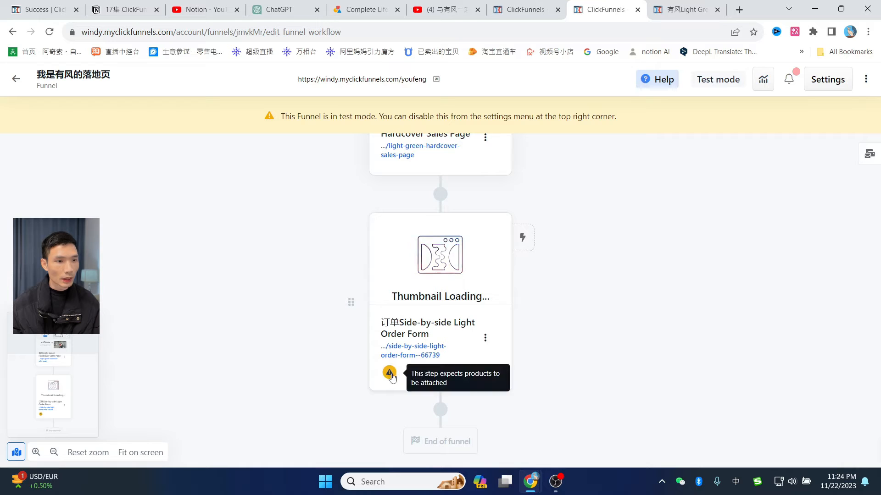
left_click(388, 375)
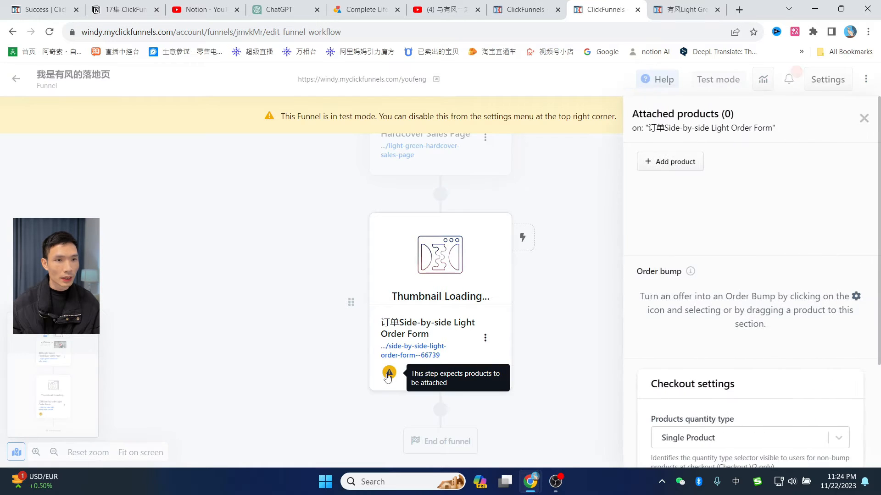
left_click(669, 169)
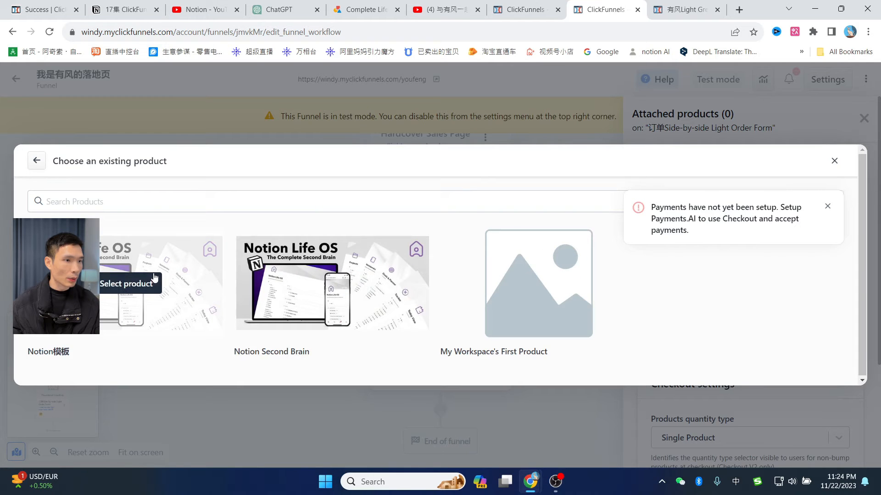
left_click(138, 284)
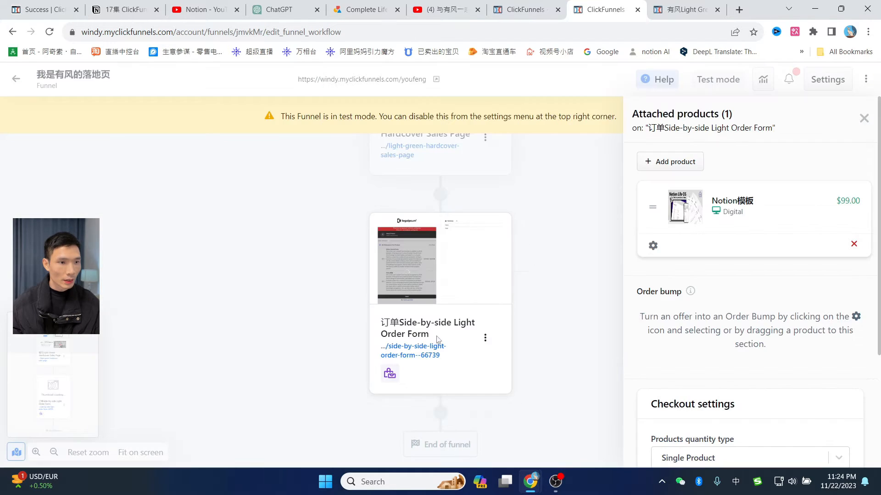
left_click(558, 301)
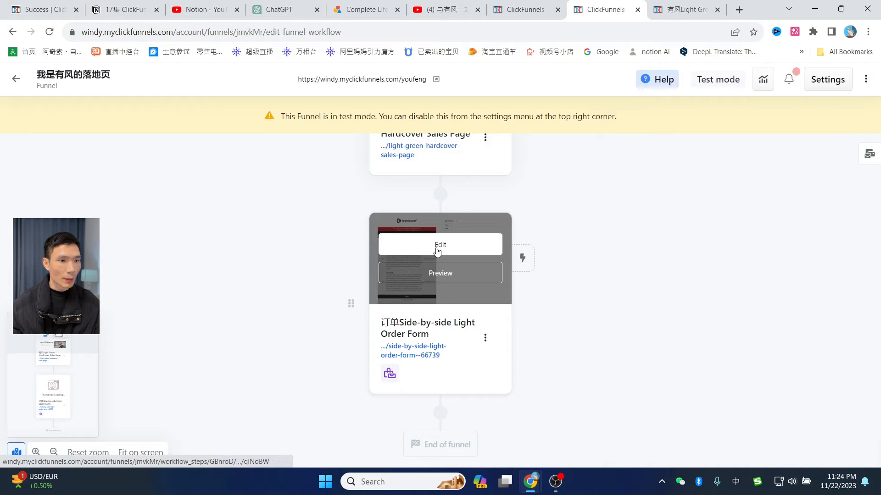
- Open the order form page for editing and open the settings of its Checkout element
left_click(437, 250)
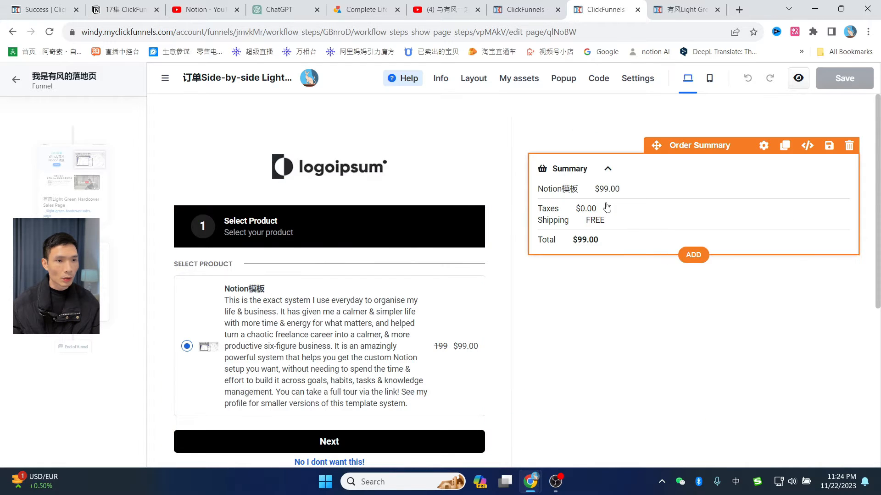
scroll(385, 281, "down", 1)
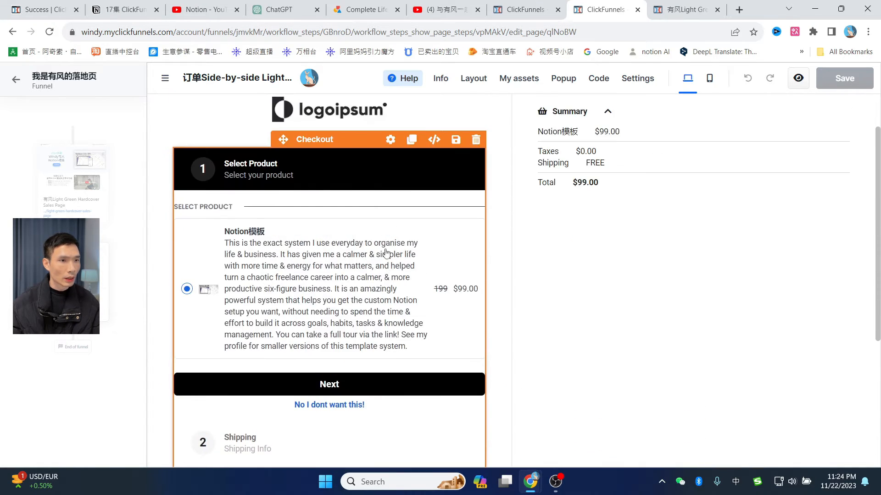
left_click(352, 171)
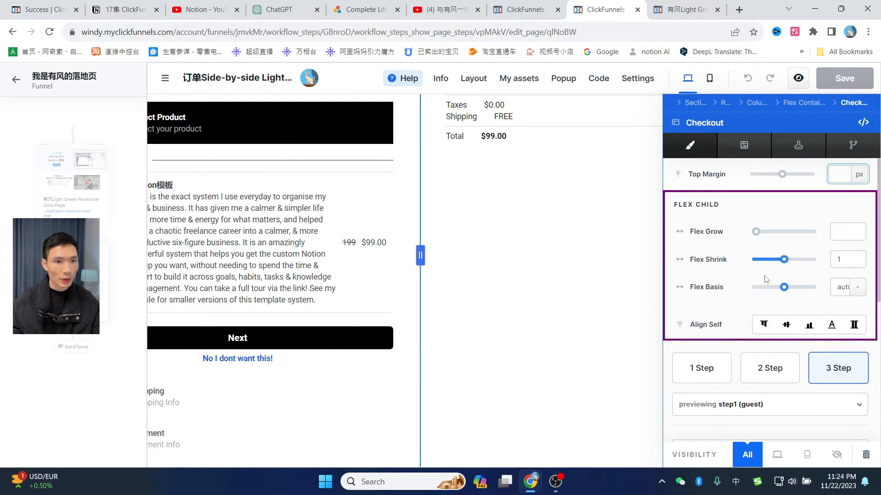
- Apply the Darker Gray preset style to the Checkout element and close its settings
scroll(775, 321, "down", 3)
scroll(778, 340, "up", 3)
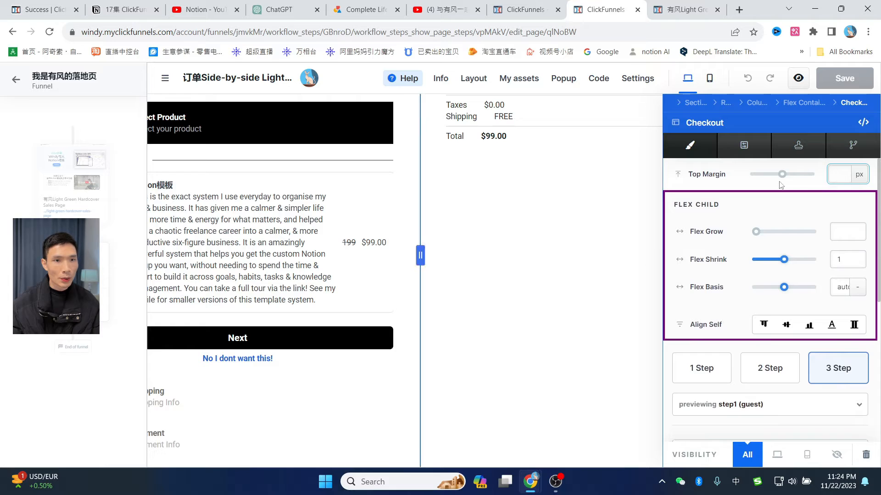
left_click(744, 146)
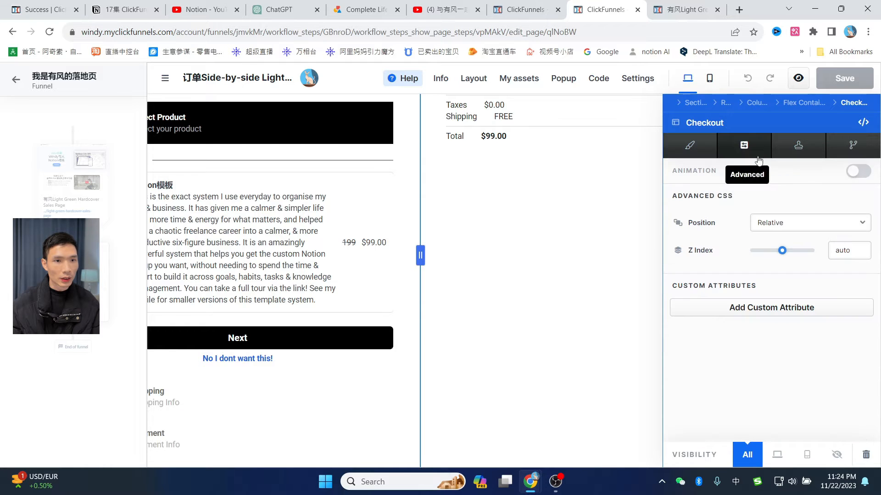
left_click(798, 154)
scroll(779, 330, "down", 5)
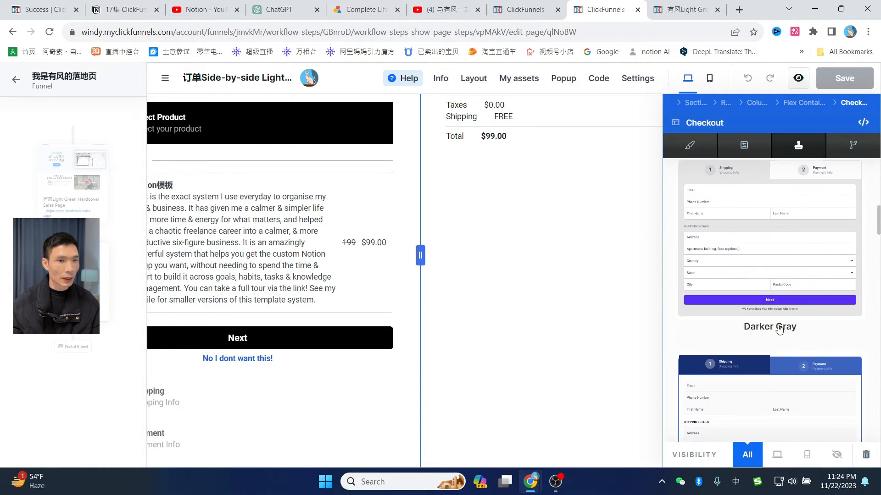
left_click(796, 258)
scroll(780, 277, "down", 4)
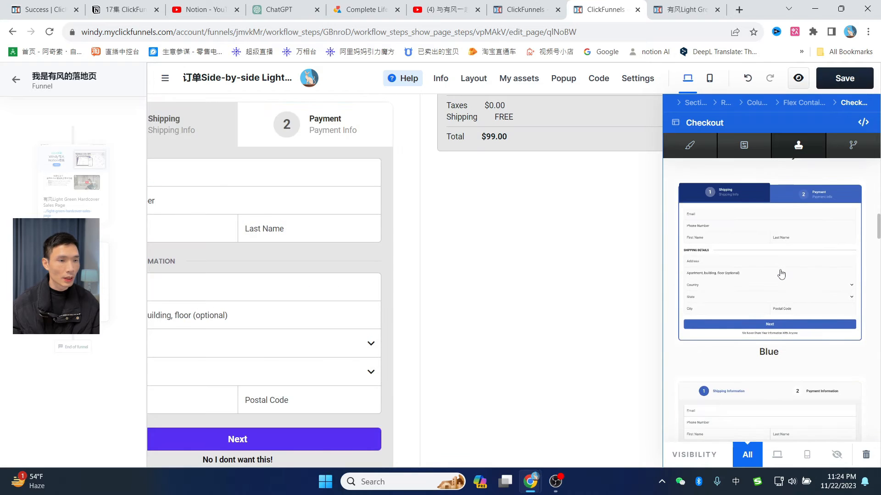
left_click(229, 257)
- Check the order page's full layout in the desktop view and in the mobile view, including the order summary
scroll(559, 306, "up", 3)
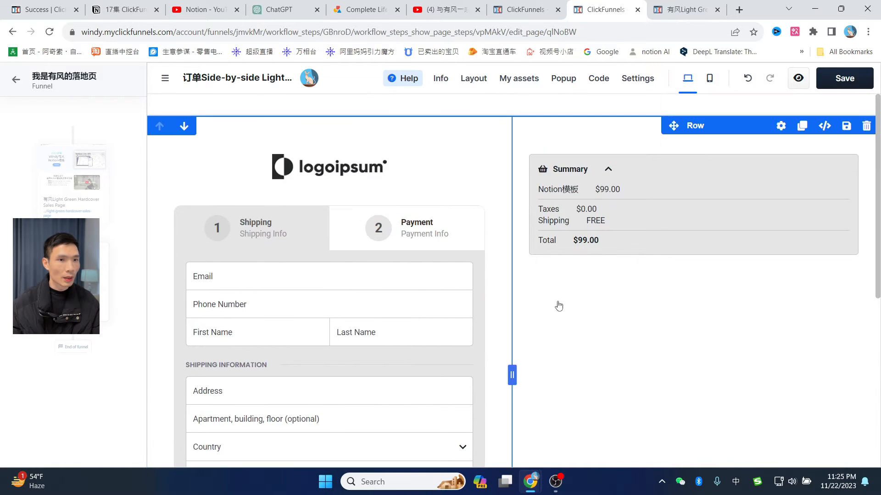
scroll(565, 303, "down", 5)
scroll(626, 285, "up", 5)
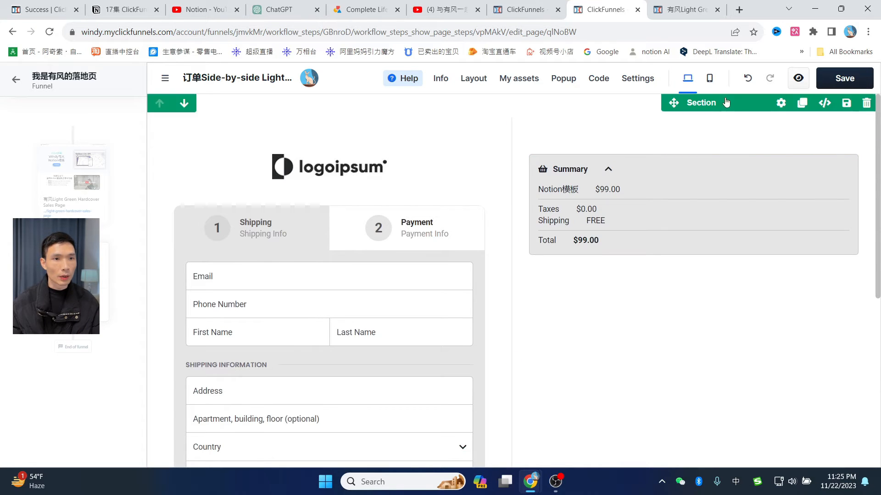
left_click(711, 83)
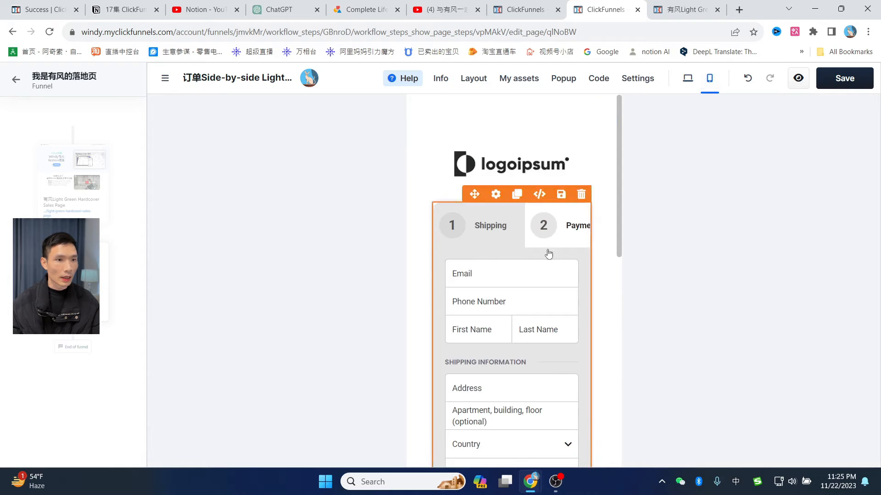
scroll(550, 252, "down", 5)
scroll(550, 253, "up", 5)
scroll(551, 253, "down", 8)
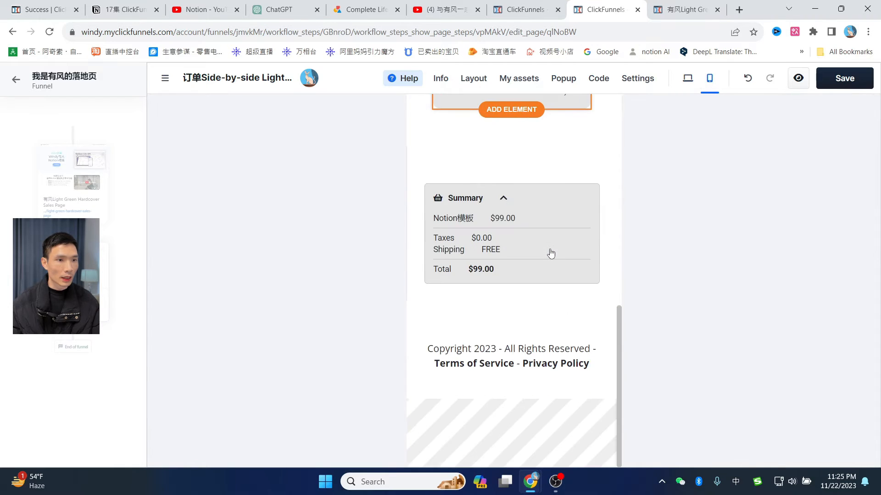
scroll(551, 252, "up", 8)
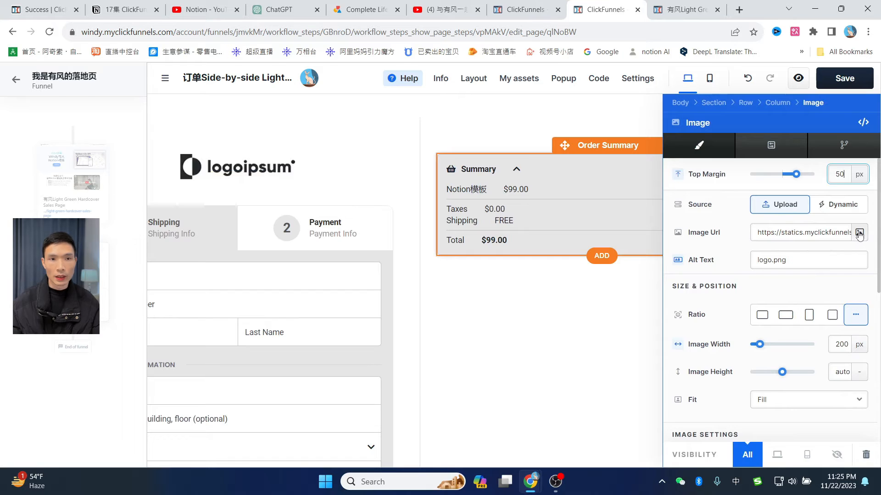
- Save the order form page and return to the funnel workflow
left_click(494, 326)
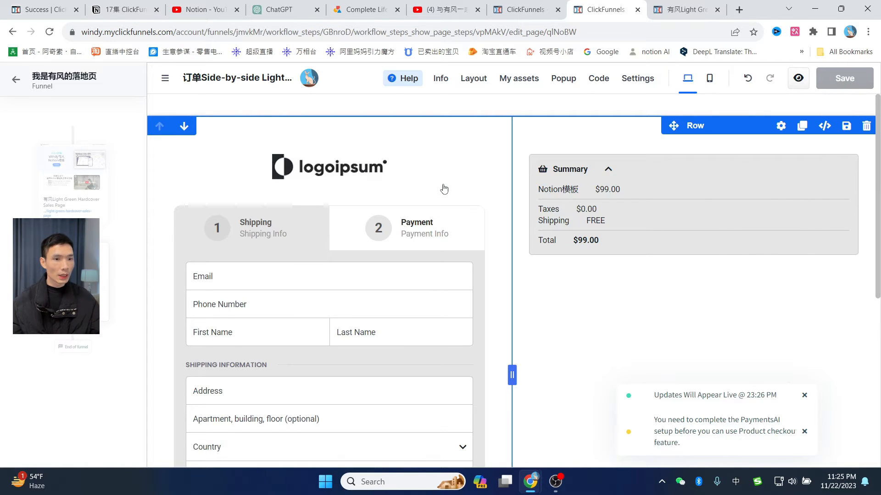
left_click(17, 79)
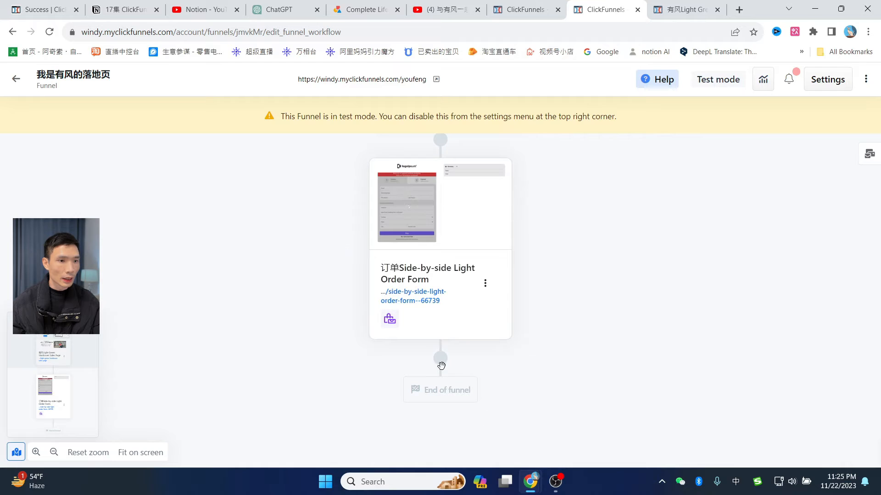
- Add a page after the order form in the funnel, choosing the Simple Thank You Letter Page template from the Thank you category
left_click(442, 363)
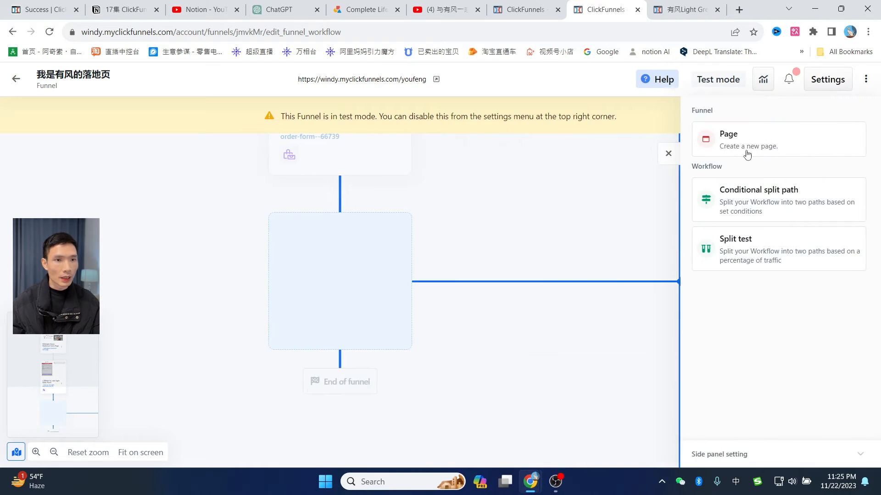
left_click(745, 142)
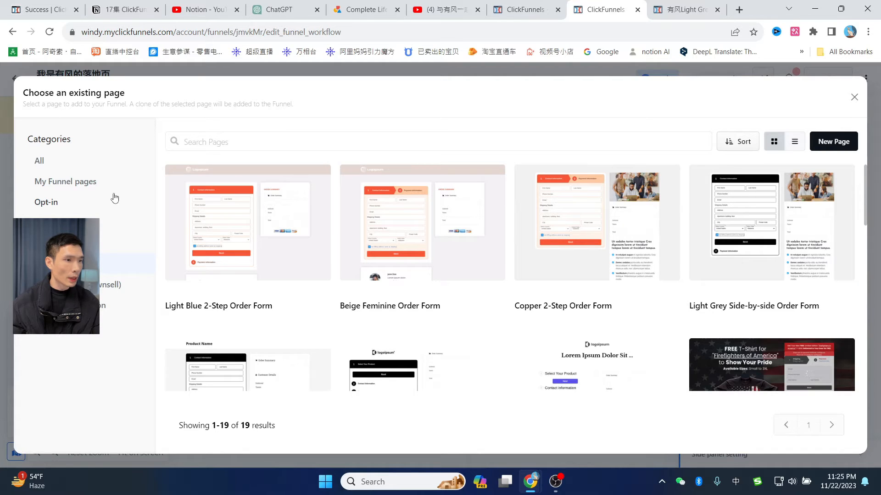
left_click(54, 223)
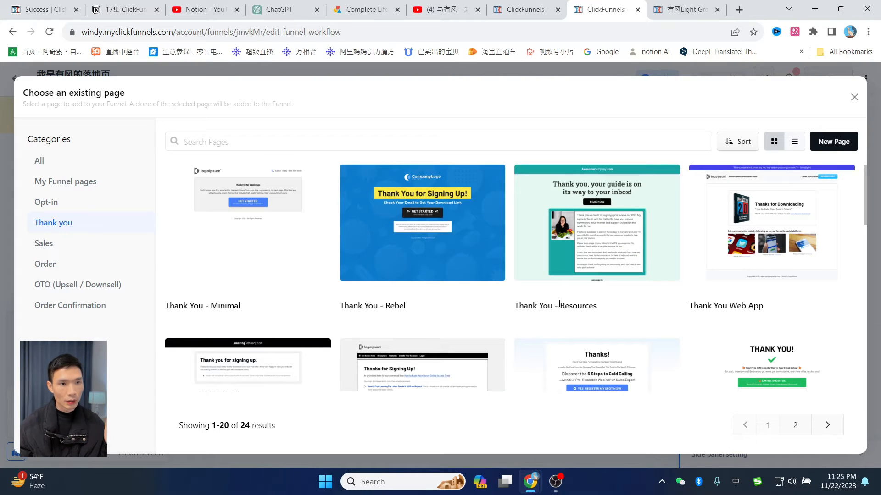
mouse_move(501, 270)
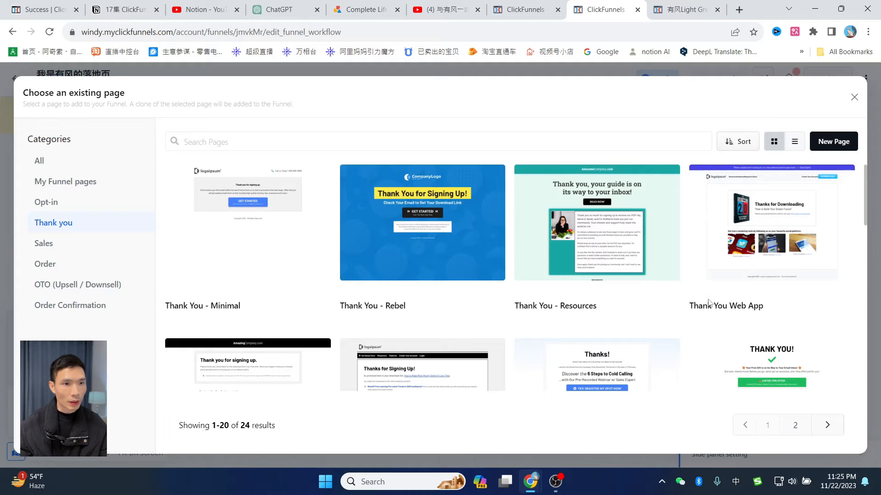
scroll(300, 269, "down", 3)
scroll(299, 269, "up", 3)
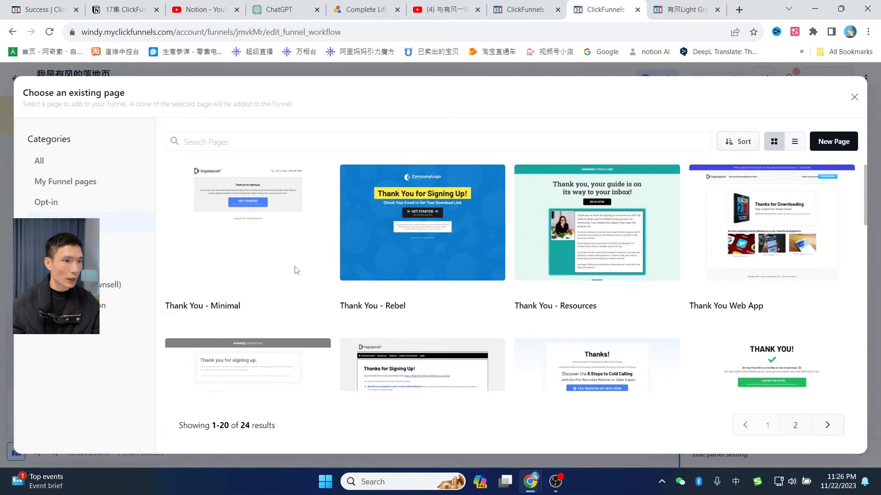
scroll(296, 270, "down", 8)
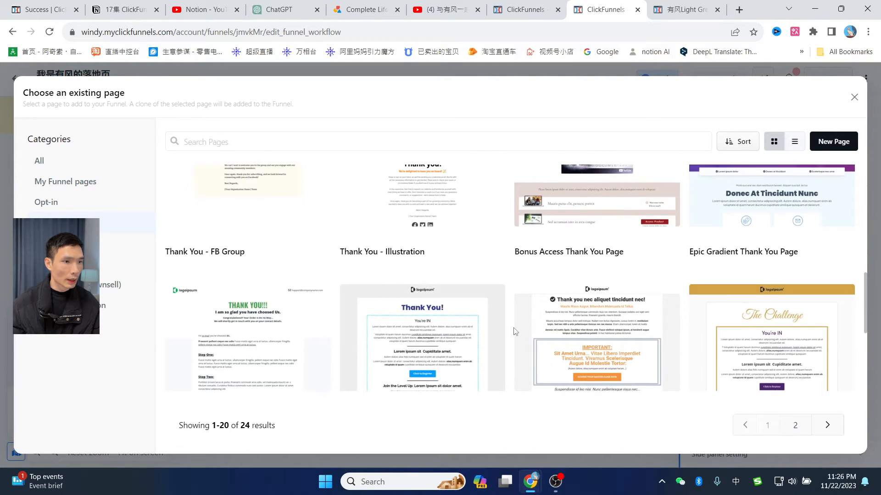
scroll(516, 331, "down", 5)
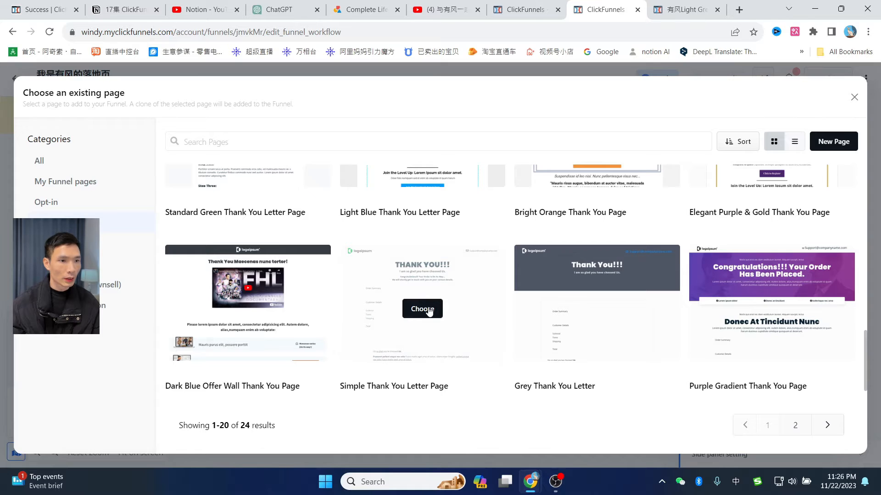
left_click(429, 311)
- Name the page 订单确认页Simple Thank You Letter Page, set its URL to simple-thank-you-letter-page, and create it
left_click(104, 212)
type("ysujSimple Thank You Letter Page")
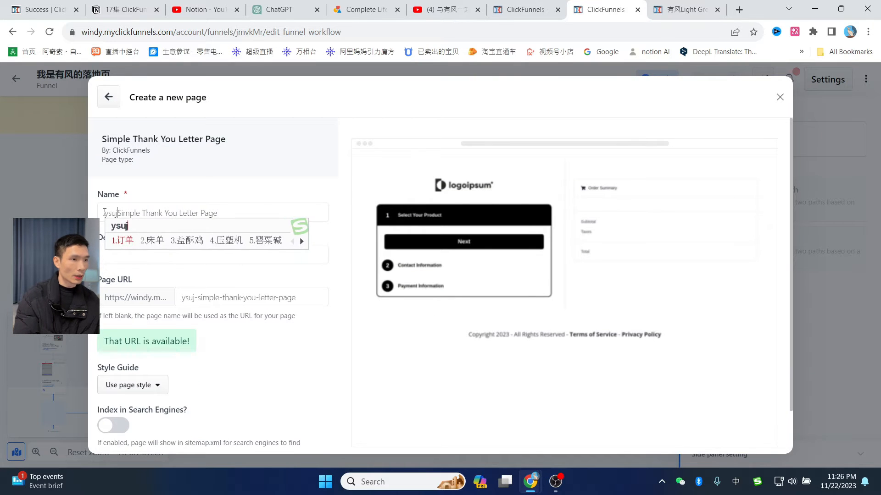
type("订单确认")
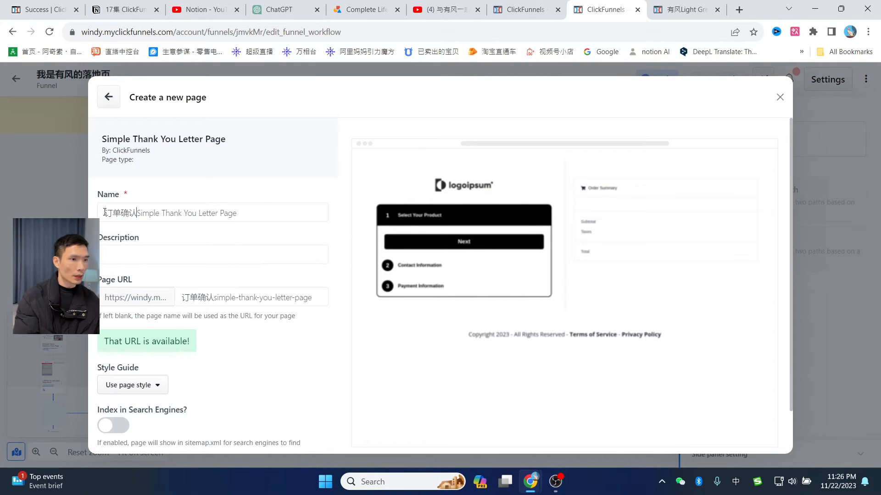
type("页")
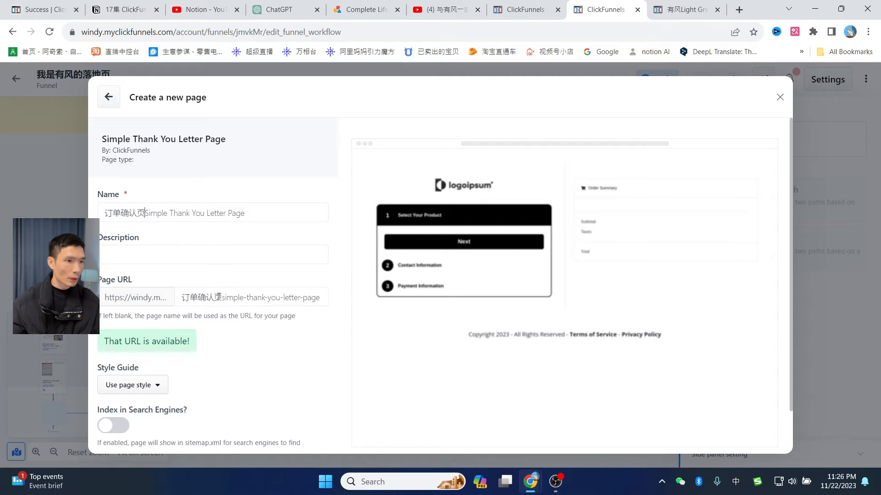
left_click_drag(221, 297, 174, 299)
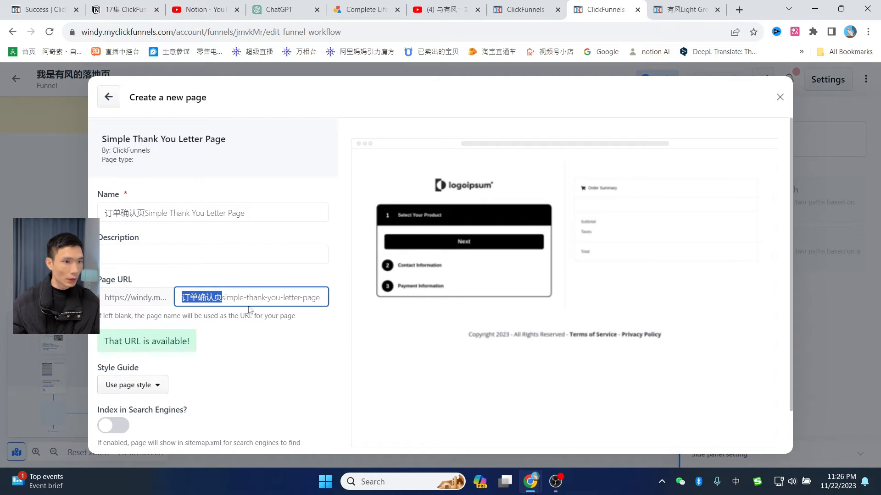
key("BackSpace")
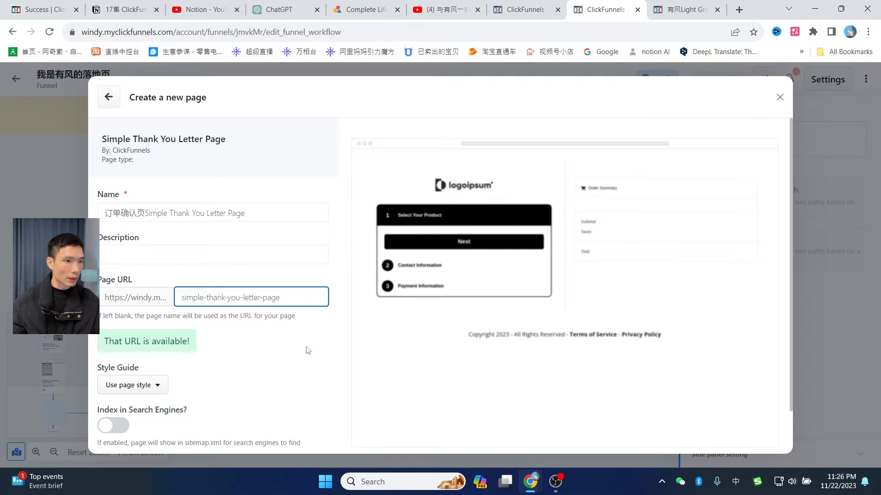
scroll(305, 350, "down", 2)
left_click(177, 438)
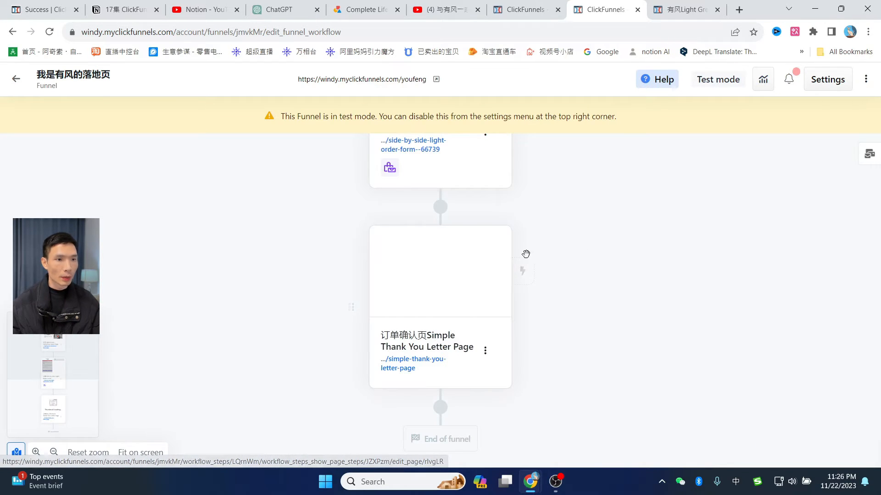
- Open the new thank-you page for editing and examine its content, from the headline and order summary to the closing Facebook group link
left_click(439, 259)
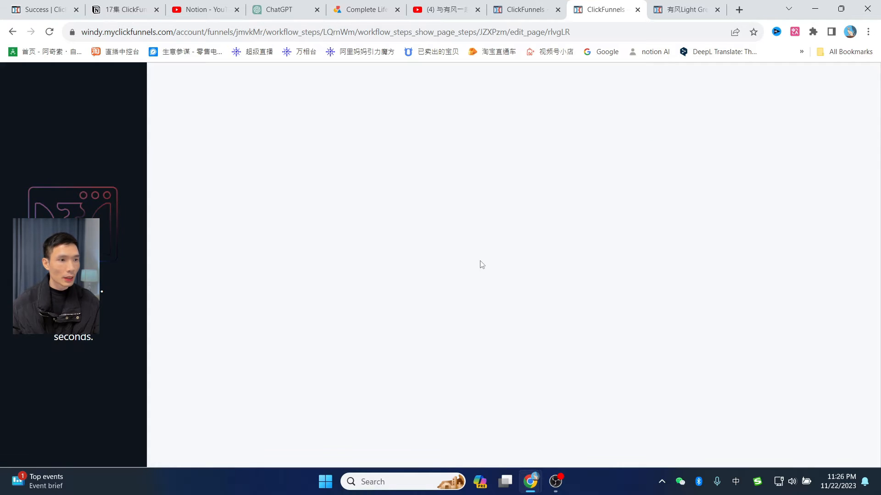
scroll(563, 207, "down", 1)
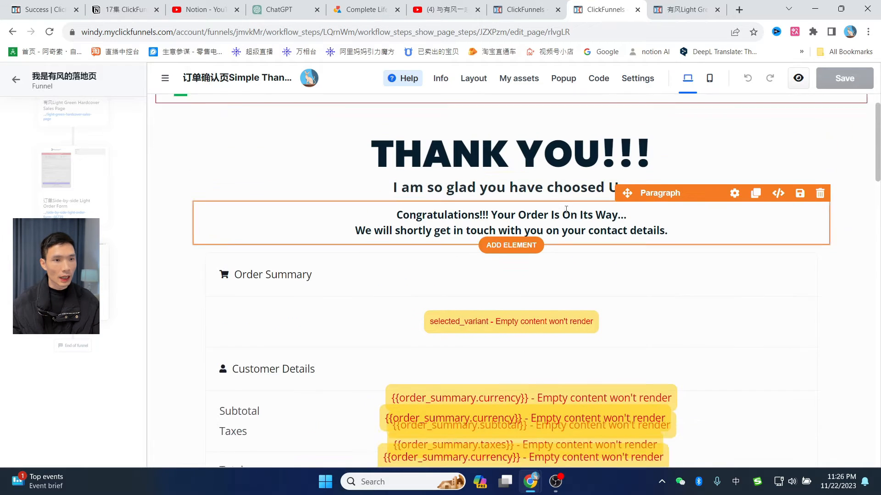
scroll(563, 211, "up", 1)
scroll(676, 258, "down", 5)
scroll(672, 263, "up", 3)
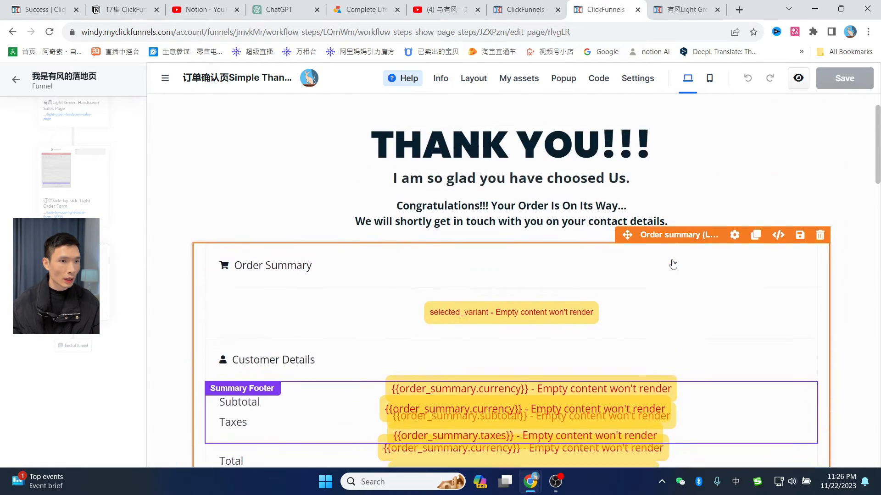
scroll(673, 264, "down", 4)
scroll(673, 263, "down", 5)
scroll(585, 278, "up", 6)
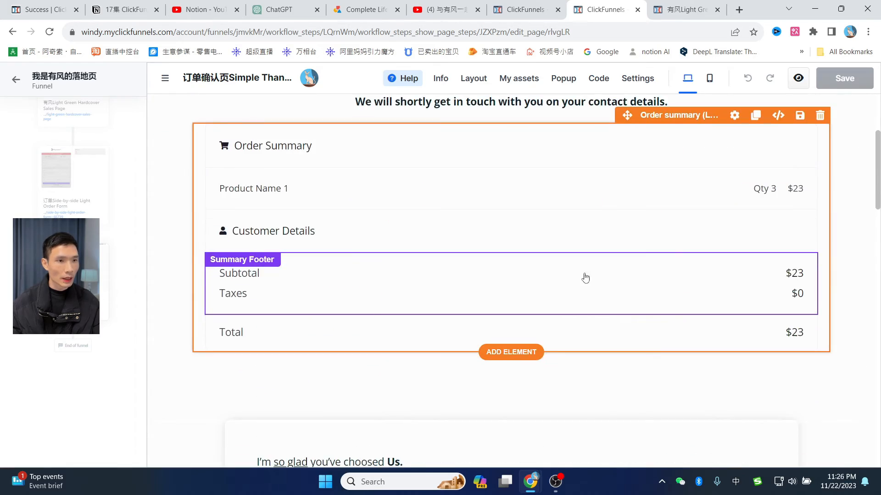
scroll(563, 284, "down", 13)
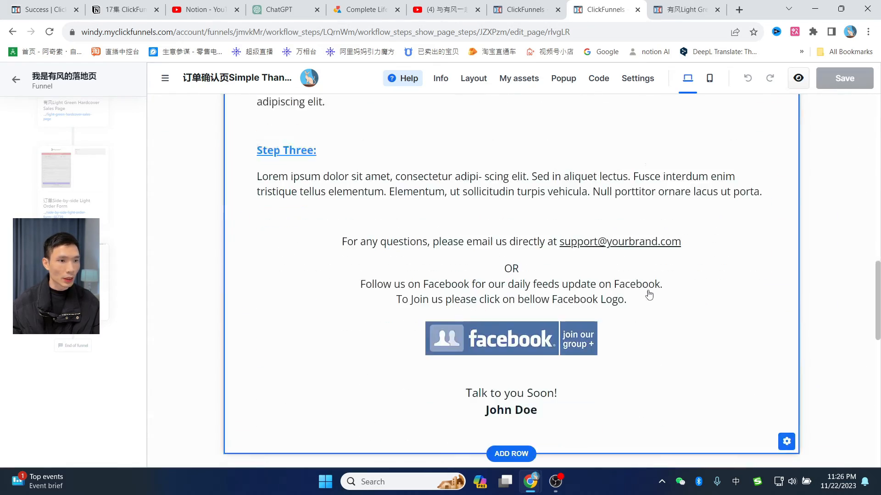
scroll(650, 294, "up", 2)
scroll(650, 293, "up", 15)
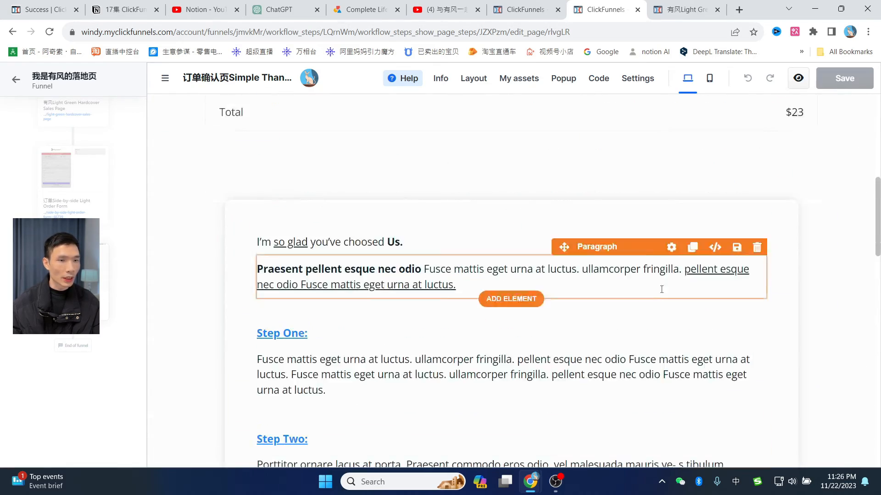
- Display the thank-you page's layout structure, check the page in the mobile view, and return to the desktop view
left_click(477, 83)
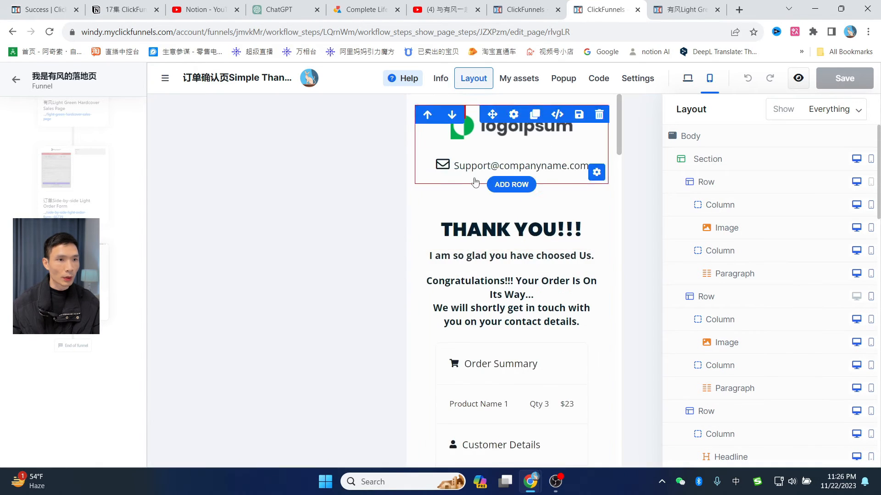
scroll(724, 331, "down", 6)
scroll(736, 319, "up", 5)
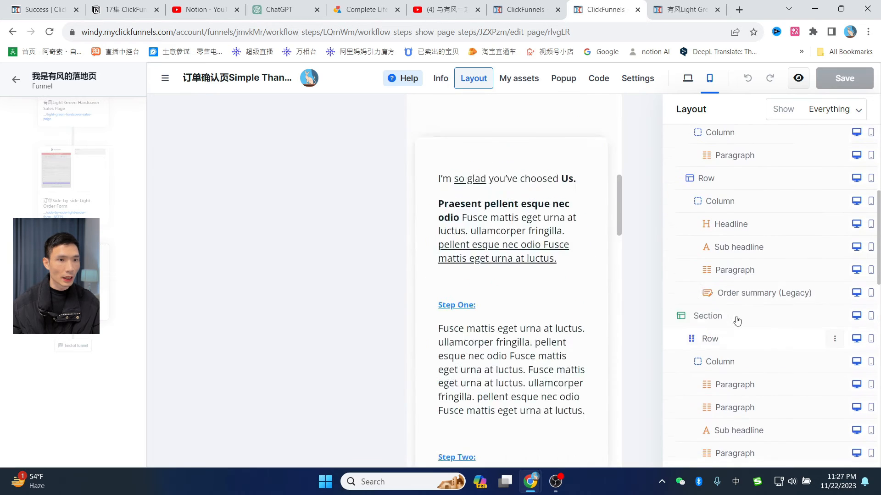
left_click(688, 78)
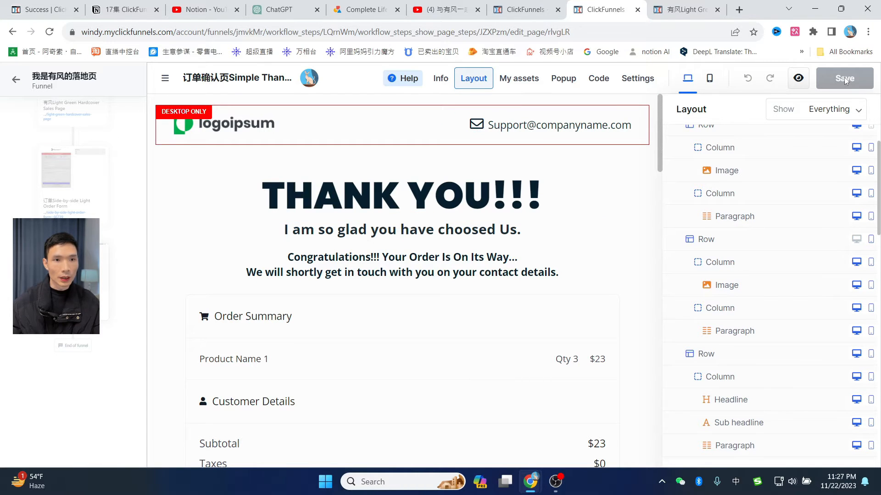
- Leave the page editor, go to the workspace's contacts, and inspect the form for adding a single contact before closing it
left_click(86, 128)
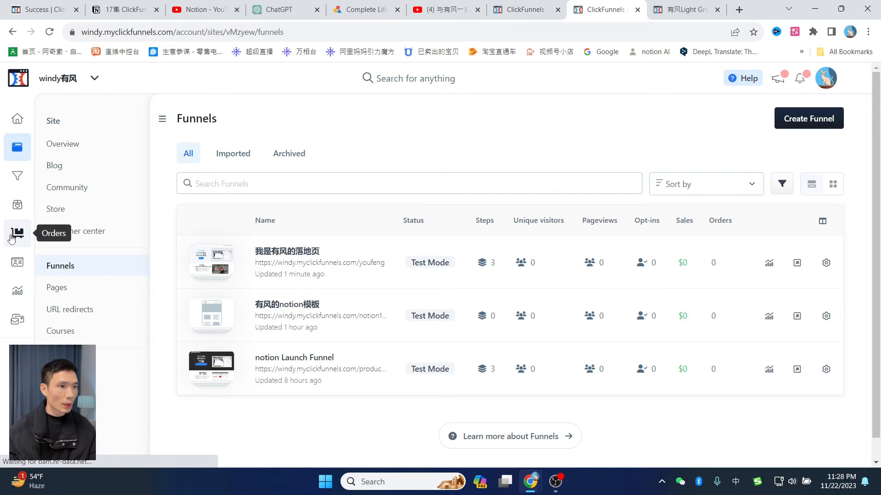
left_click(14, 267)
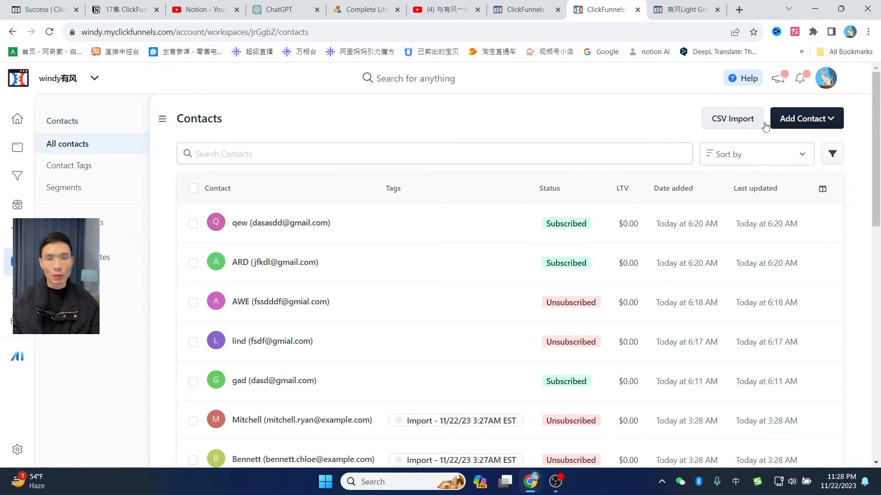
left_click(791, 120)
left_click(710, 146)
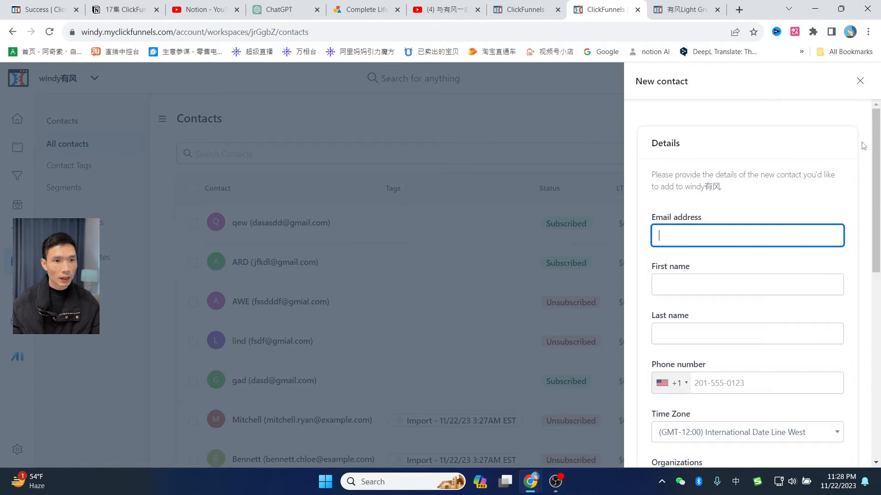
left_click(860, 83)
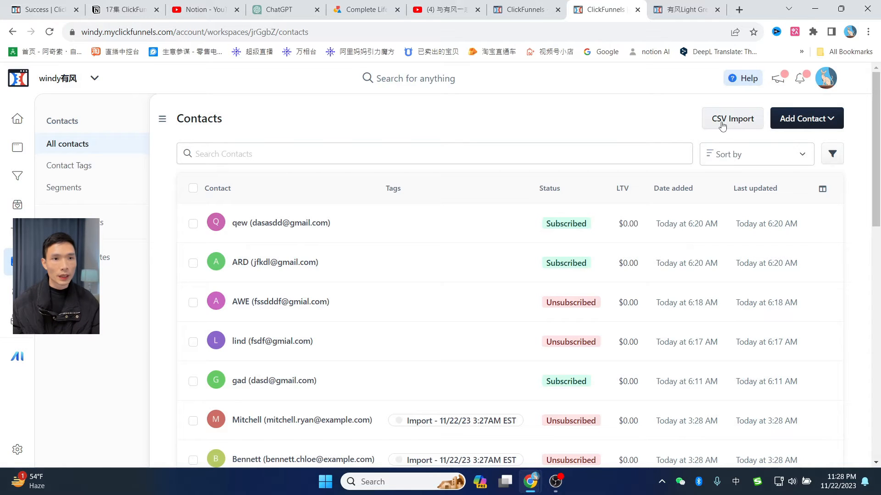
- Download the example CSV file for importing contacts and open it in WPS Office to check its email and name columns
left_click(722, 124)
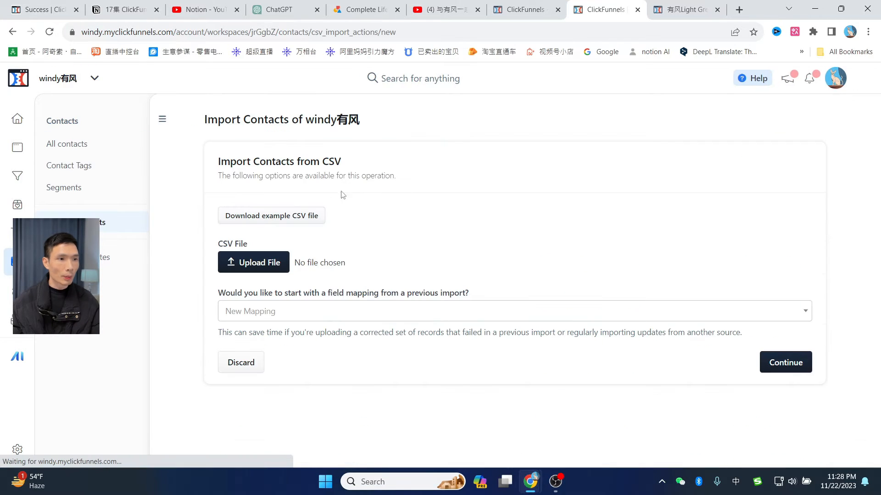
left_click(278, 221)
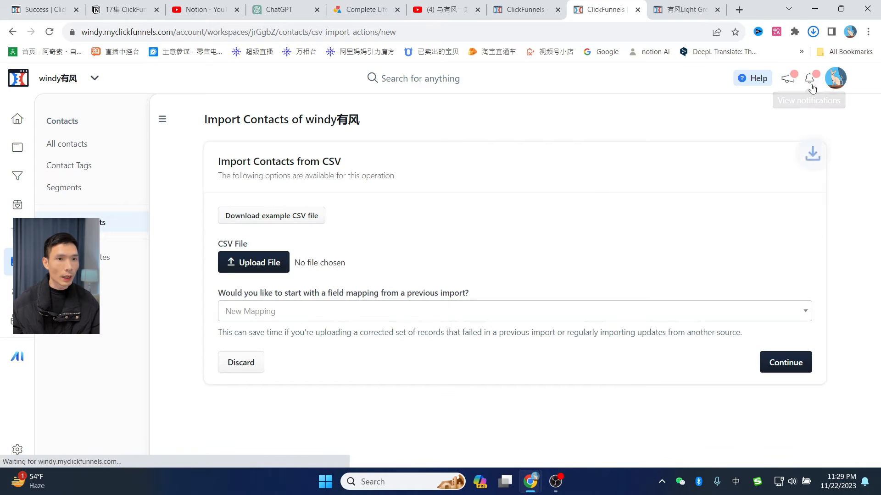
left_click(813, 31)
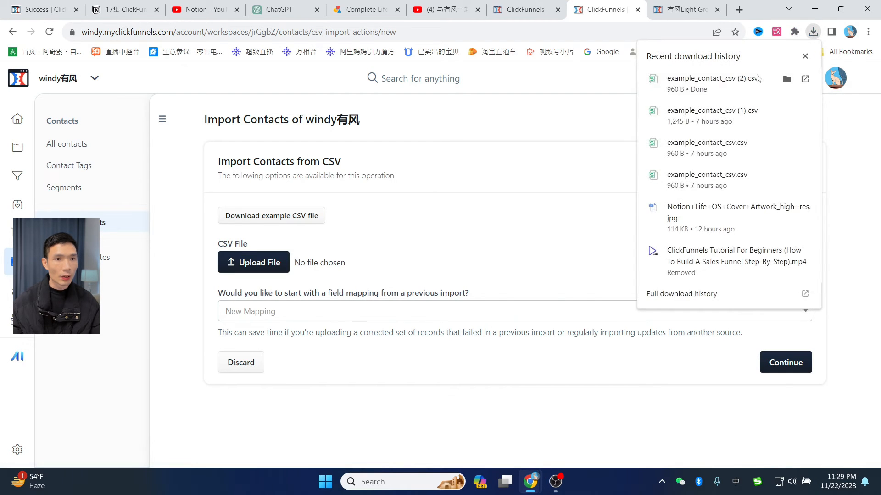
left_click(723, 78)
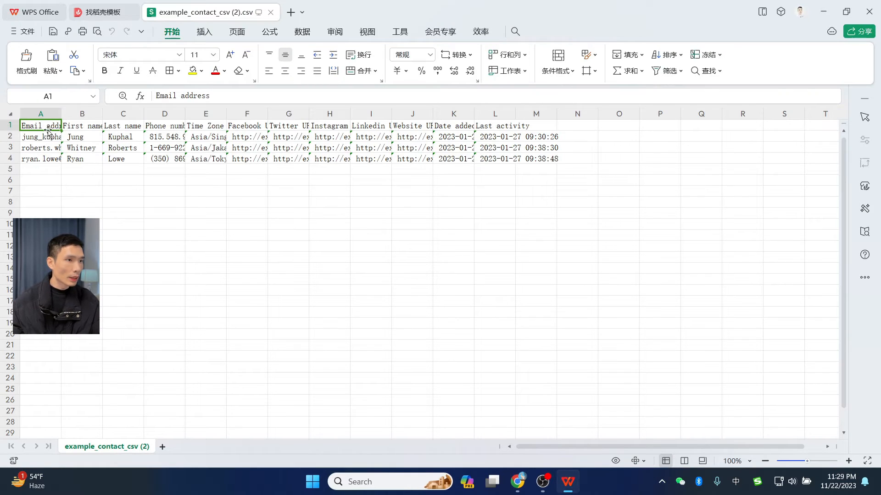
left_click(84, 126)
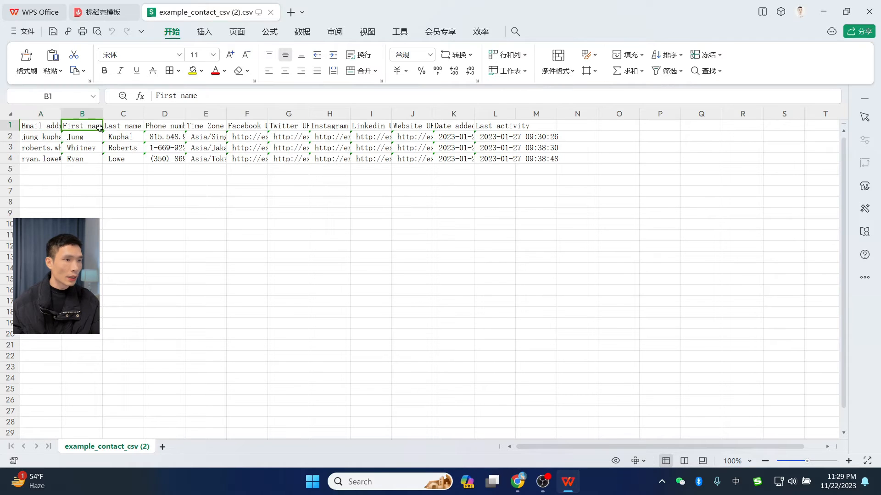
left_click(123, 128)
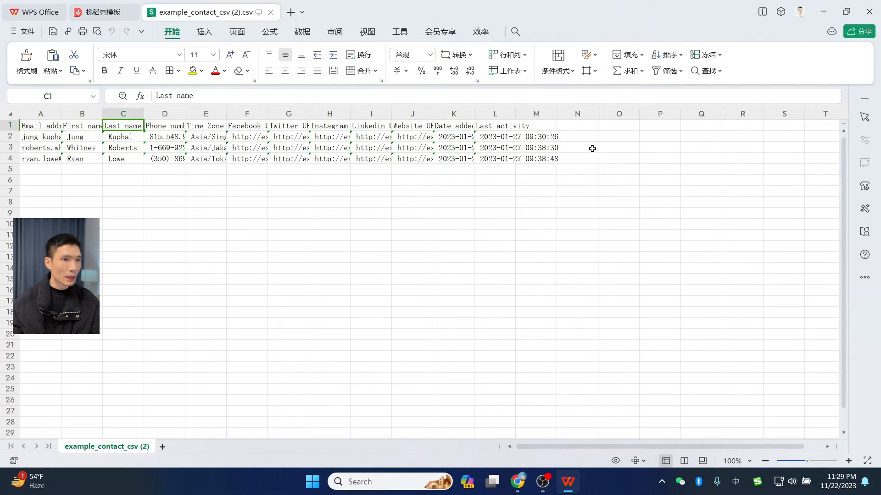
- Clear all sample contact data beneath the header row of the example contacts CSV
left_click_drag(679, 191, 170, 163)
left_click_drag(149, 137, 149, 138)
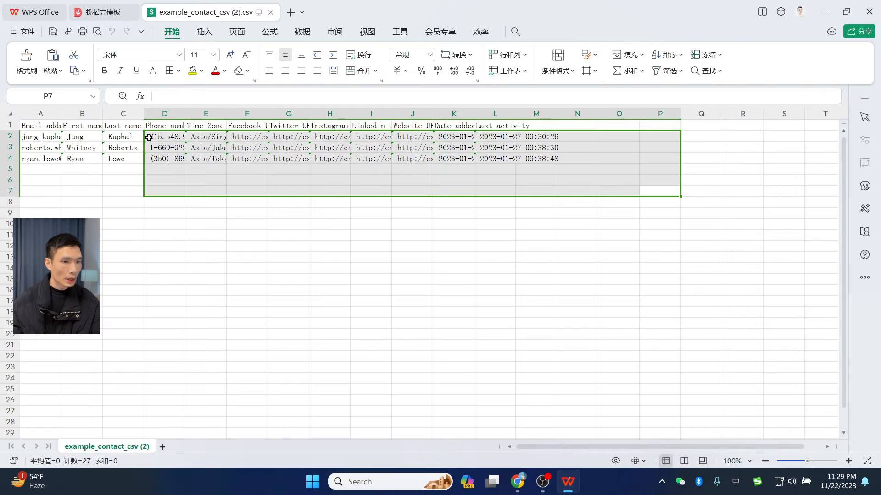
key("Delete")
left_click(129, 226)
left_click_drag(205, 213, 30, 139)
key("Delete")
left_click(268, 200)
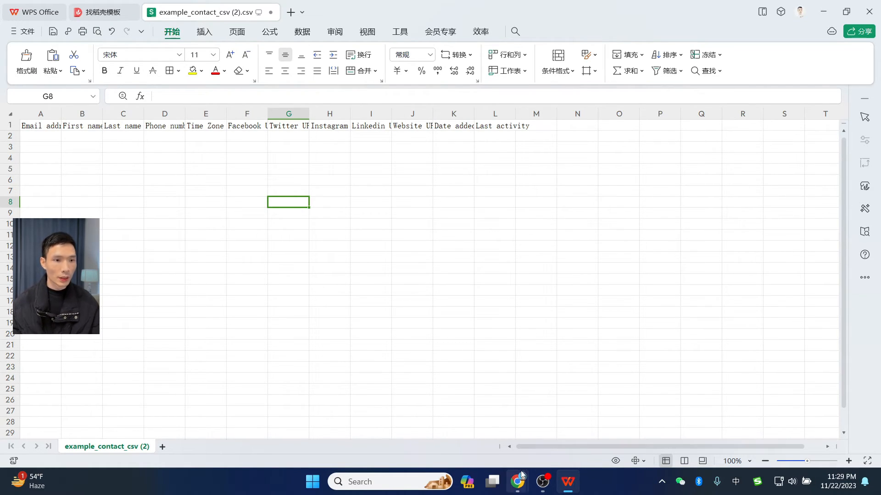
- Switch to ChatGPT in Chrome and send the request "随机生成的20份虚构姓名和邮箱，以表格形式显示："
mouse_move(521, 474)
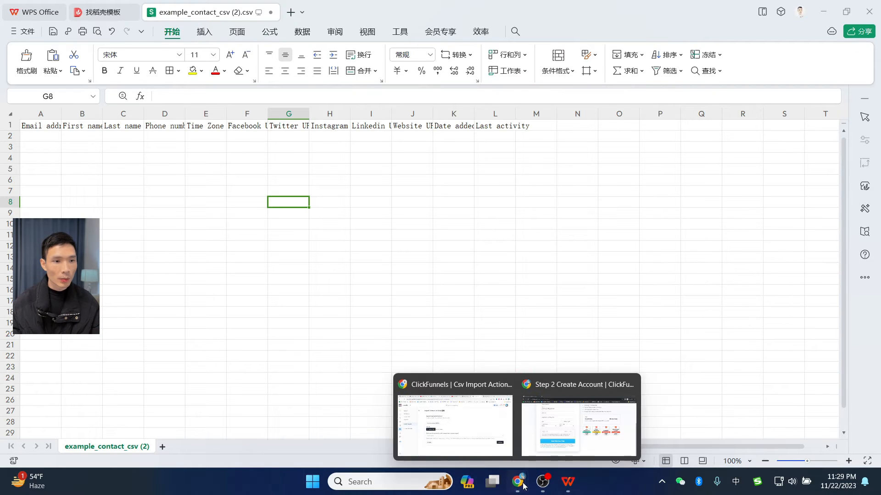
left_click(451, 424)
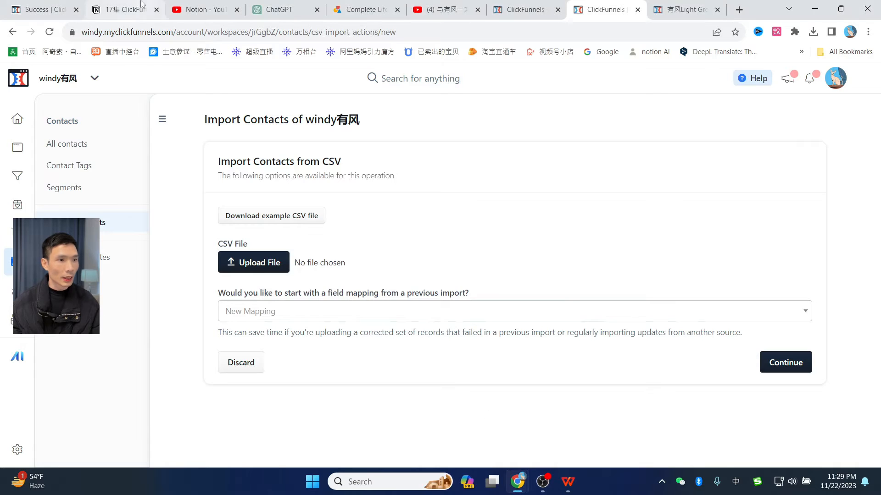
key("ctrl+4")
key("Return")
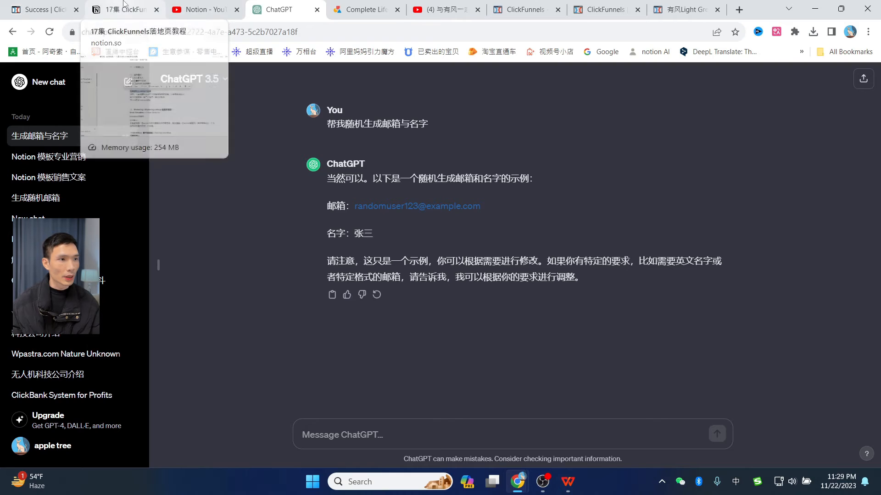
type("随机生成的20份虚构姓名和邮箱，以表格形式显示：")
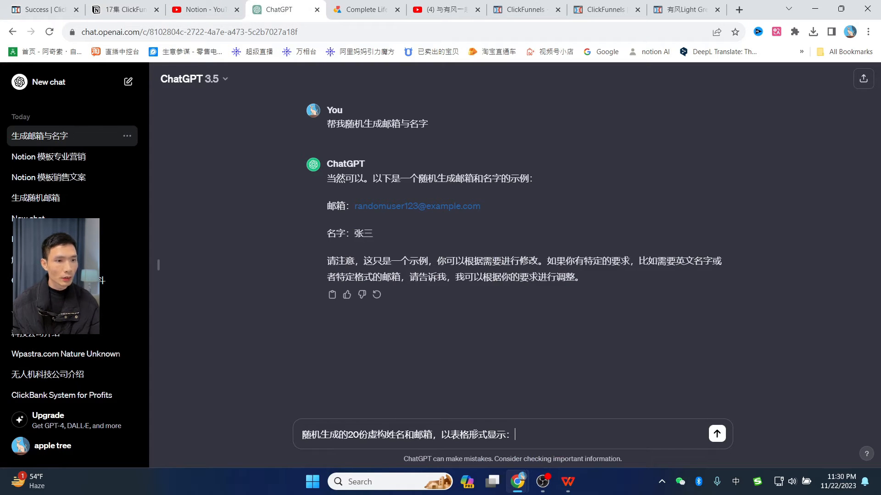
left_click(717, 433)
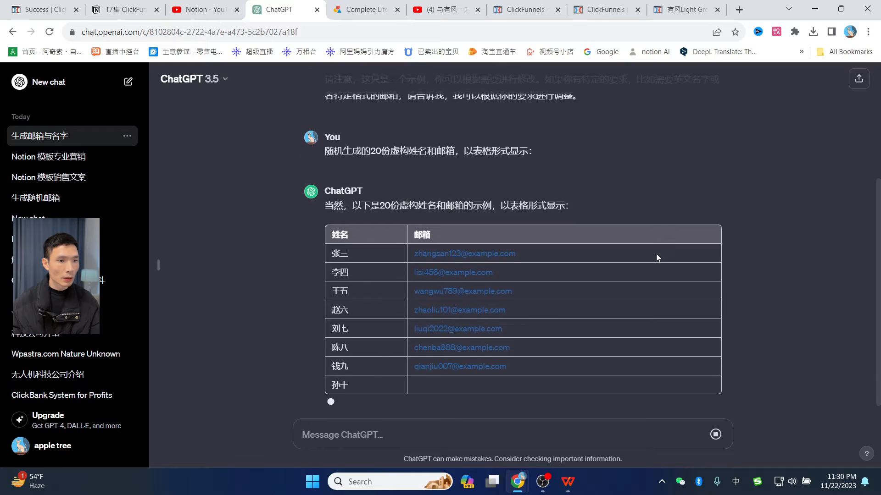
- Ask ChatGPT for English names with the follow-up message "英文名字"
left_click(350, 437)
type("英文名字")
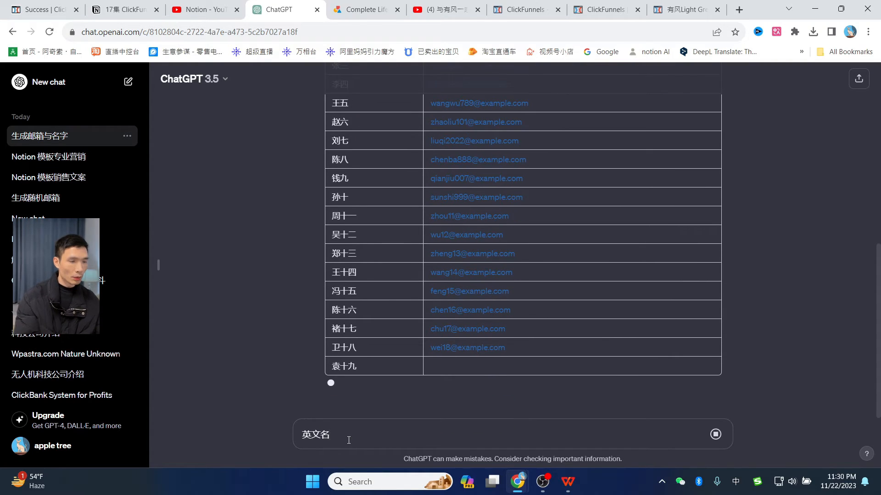
key("Return")
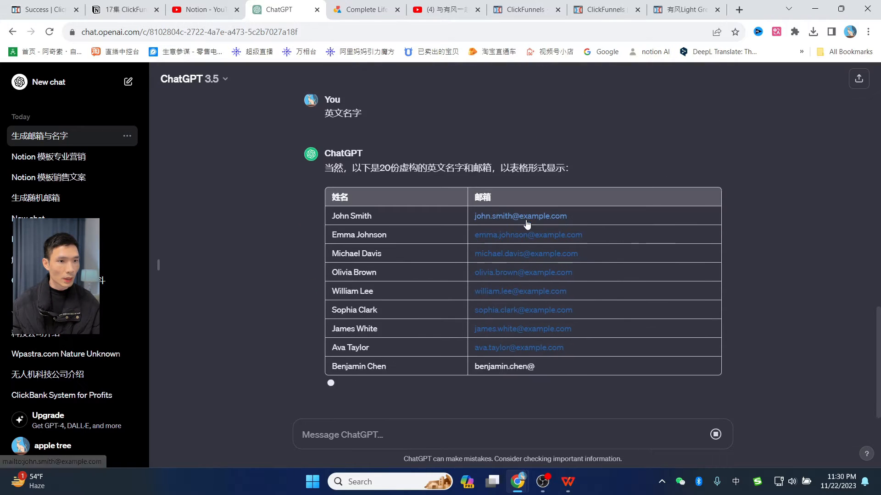
- Check the CSV's column order in WPS Office, then ask ChatGPT to match it with "第一列是邮箱，第二列是名，第三列是姓"
left_click(569, 487)
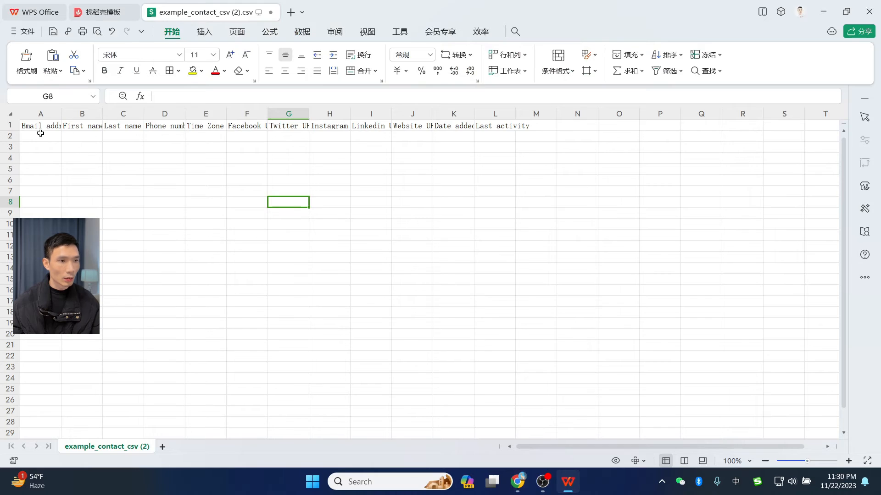
mouse_move(517, 482)
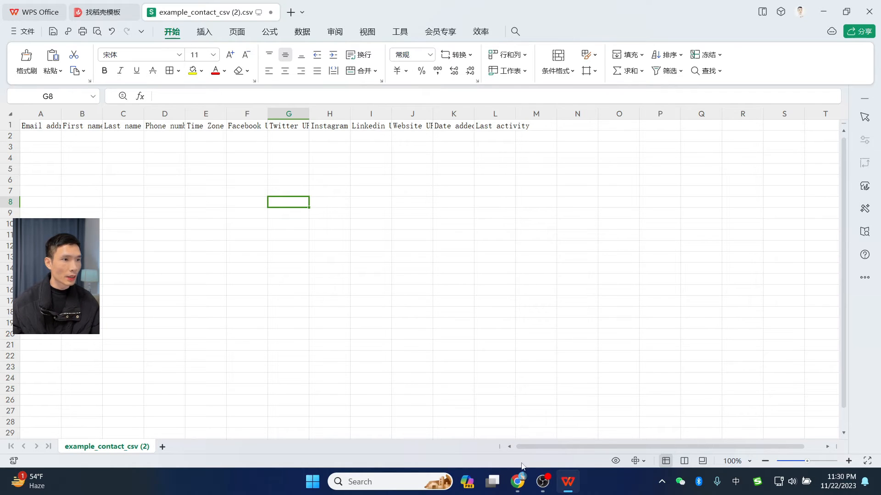
left_click(487, 414)
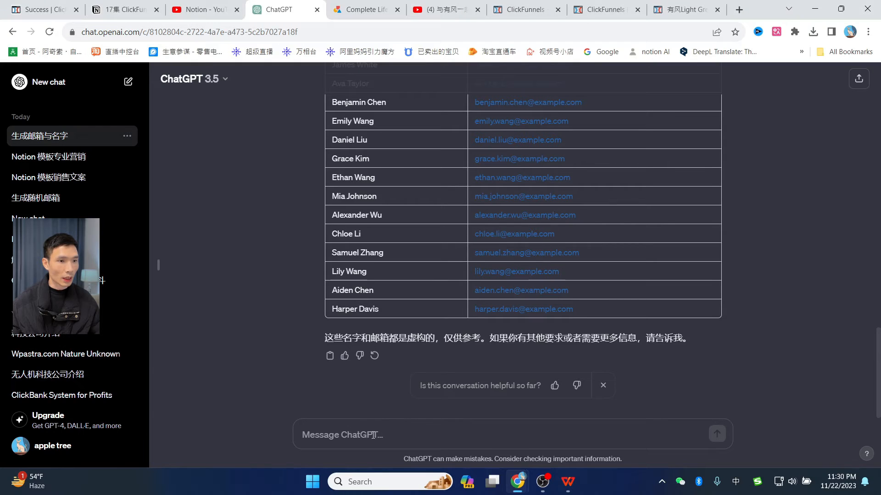
type("第一列是邮箱，第二列是名，第三列是姓")
key("Return")
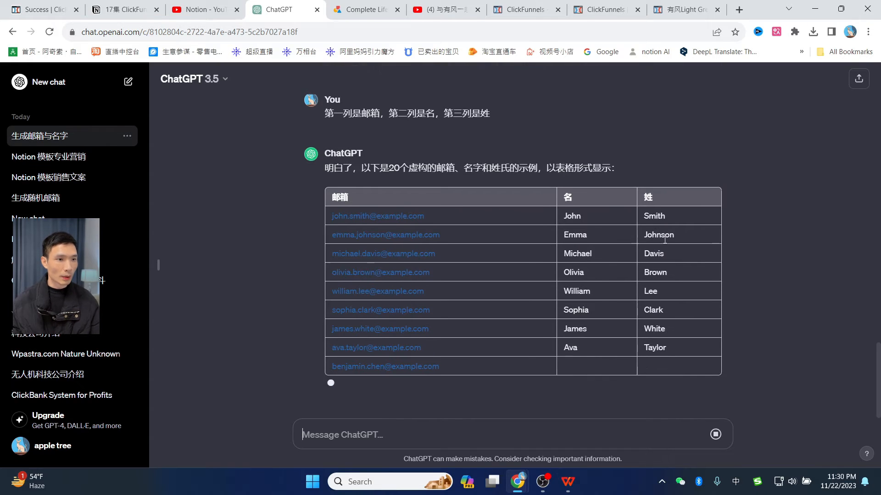
- Ask ChatGPT to regenerate the table with Gmail addresses using the message "以gmail.com 结尾的邮箱"
type("以")
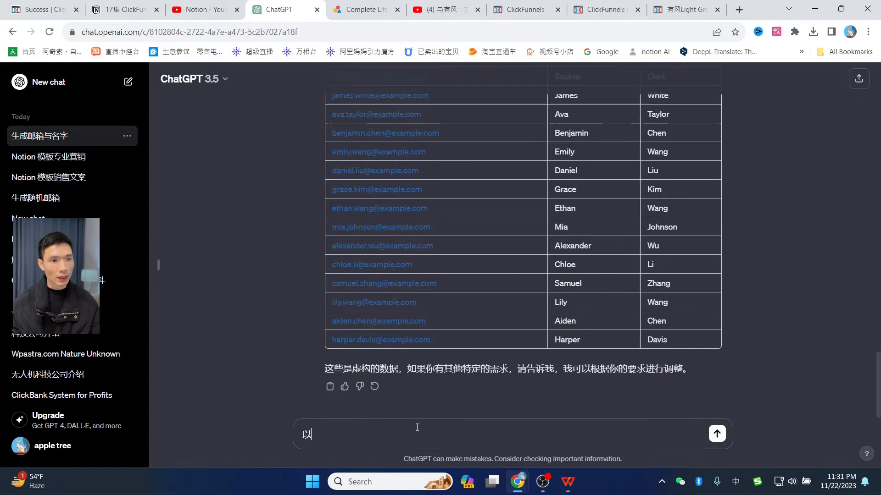
key("shift")
type("gm")
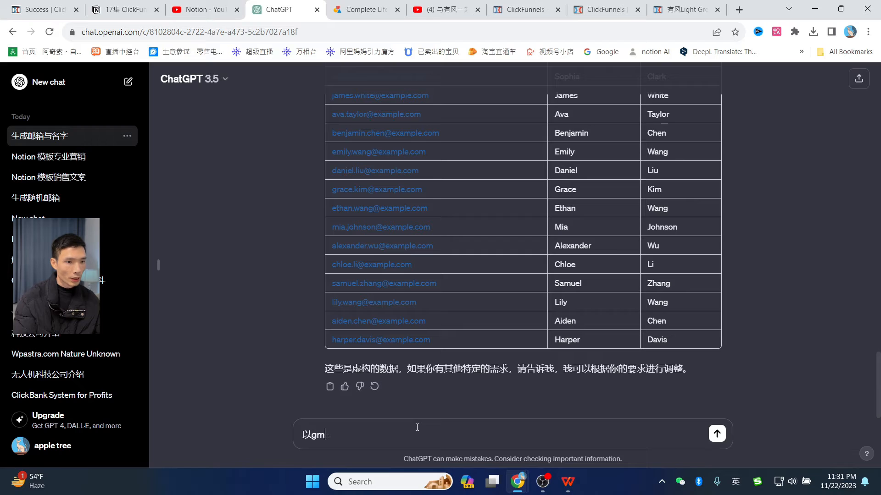
type("ail.com")
key("shift")
type("对啊")
key("BackSpace")
type("结尾的邮箱")
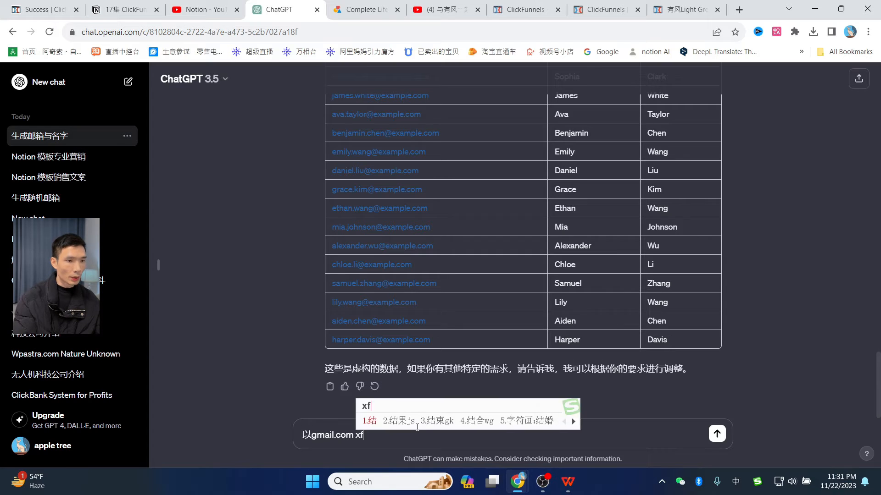
key("Return")
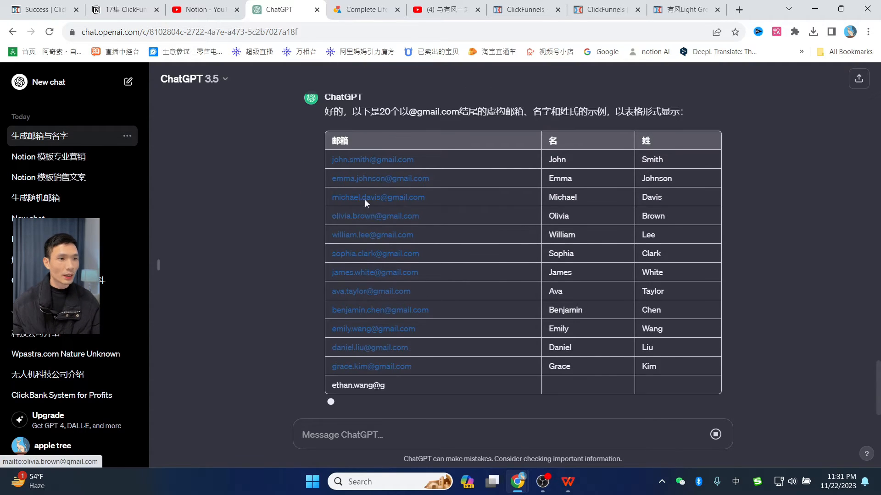
- Copy all generated contact rows from ChatGPT's Gmail table and paste them into the WPS contacts sheet starting at cell A2
scroll(356, 213, "up", 3)
scroll(357, 214, "down", 1)
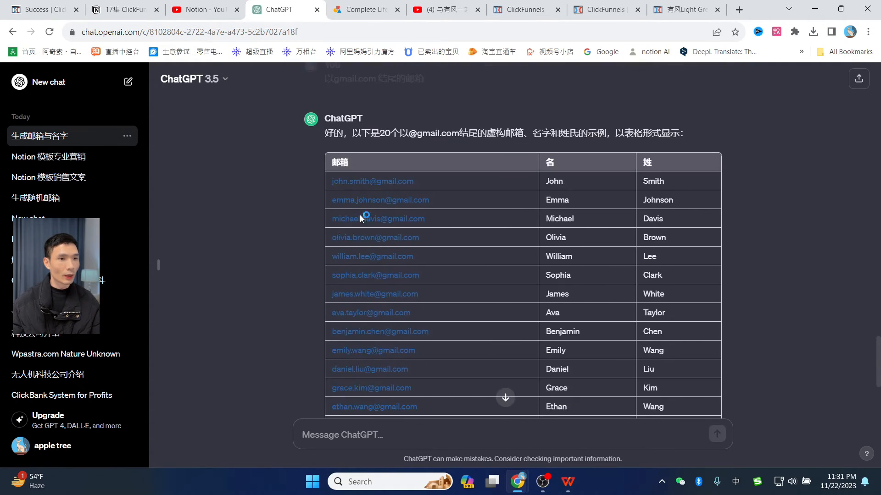
left_click_drag(325, 184, 676, 315)
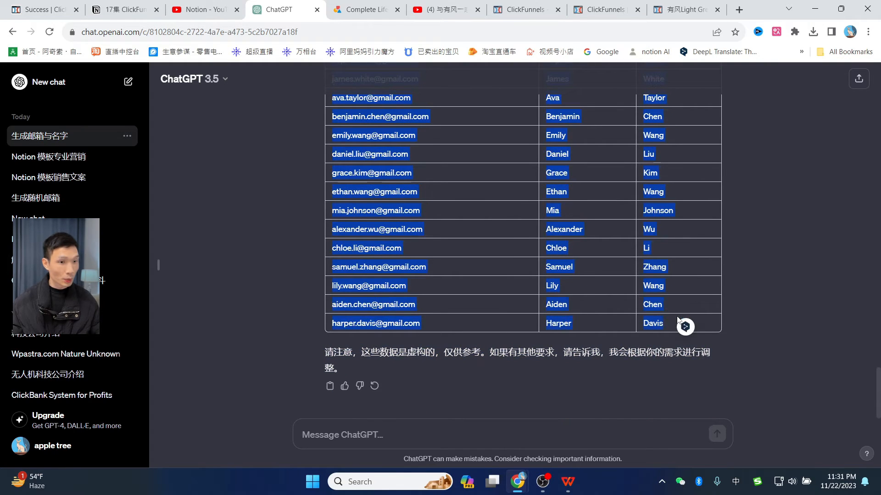
left_click(568, 482)
left_click(43, 144)
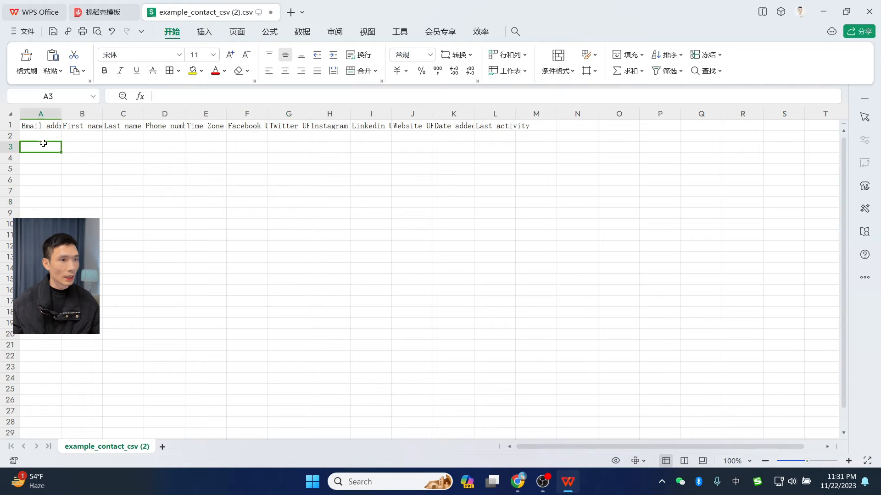
left_click(42, 138)
key("ctrl+v")
left_click(219, 190)
left_click(122, 139)
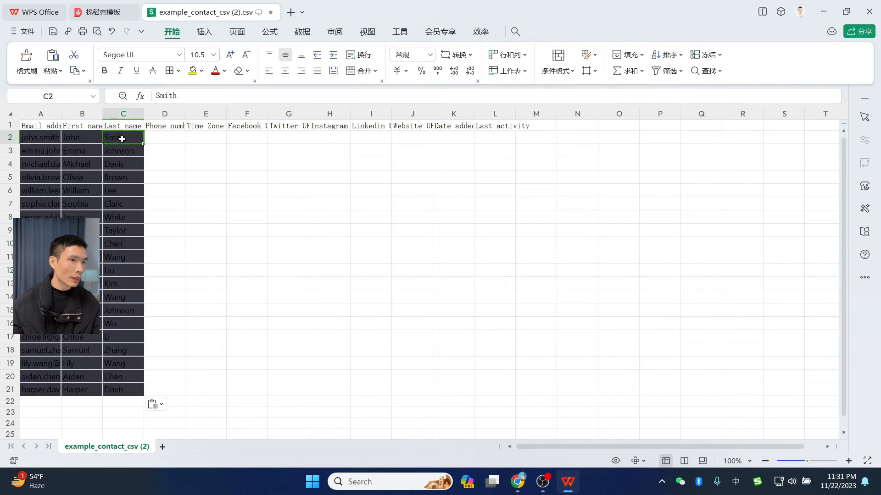
- Copy the Twitter URL header cell's formatting onto all the pasted contact rows with the Format Painter
left_click(290, 127)
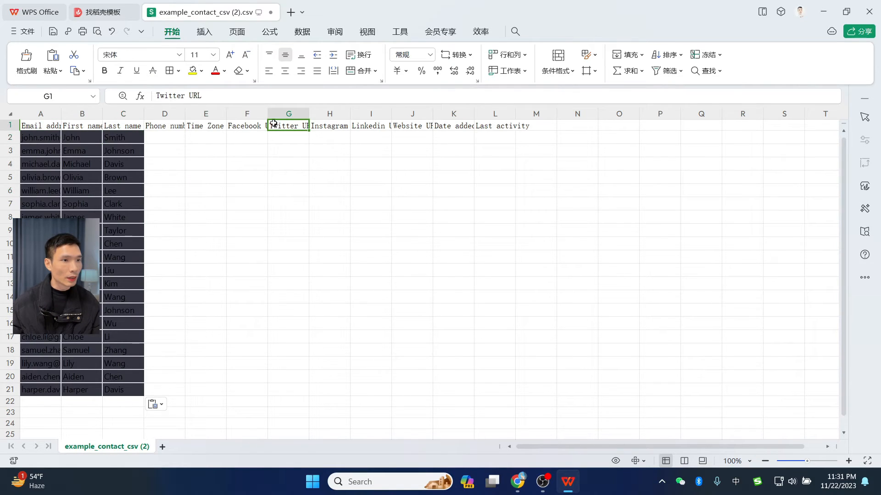
left_click(27, 59)
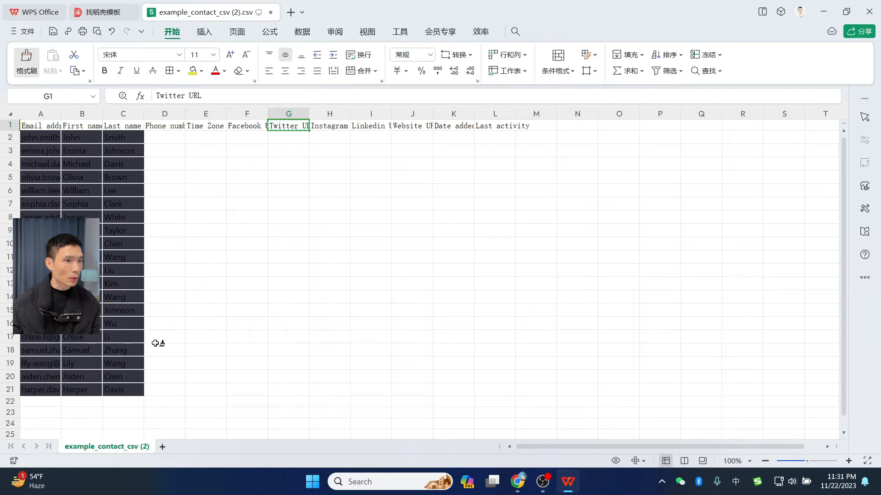
mouse_move(159, 408)
left_mouse_down()
mouse_move(5, 179)
mouse_move(7, 140)
left_mouse_up()
left_click(288, 227)
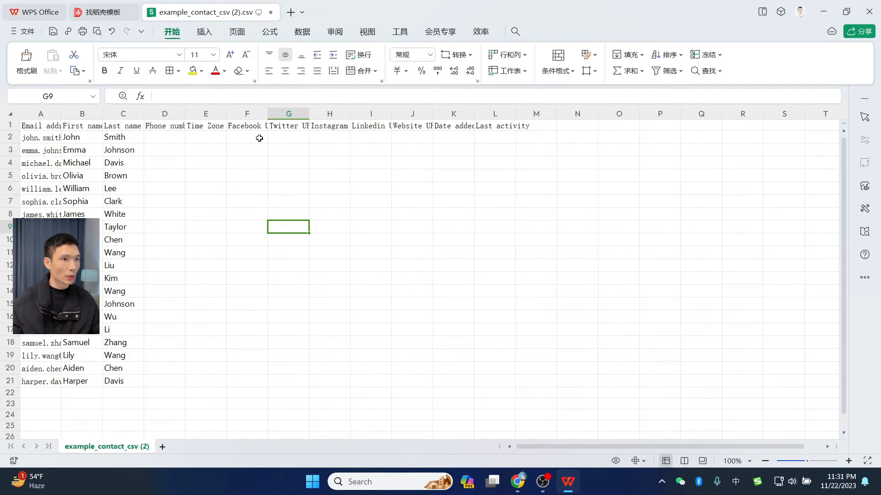
- Save the contacts sheet keeping the CSV format, and show example_contact_csv (2).csv in its folder from Chrome's download history
key("ctrl+s")
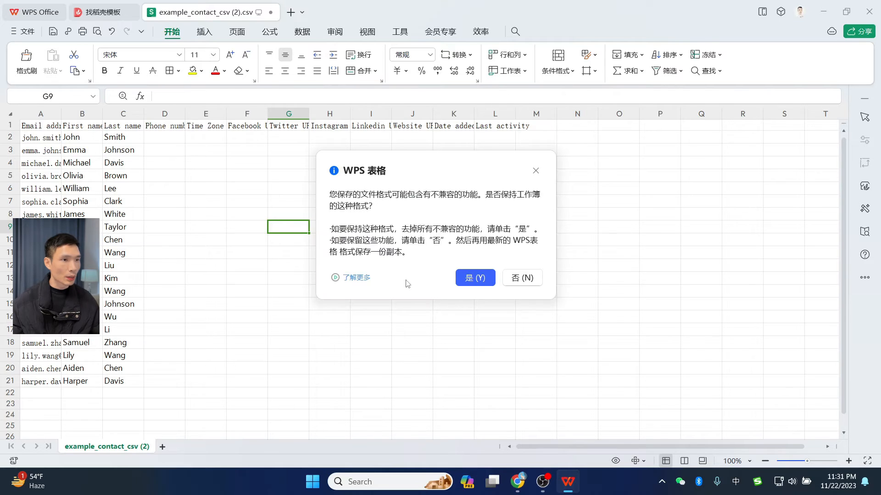
left_click(472, 277)
mouse_move(526, 481)
left_click(452, 420)
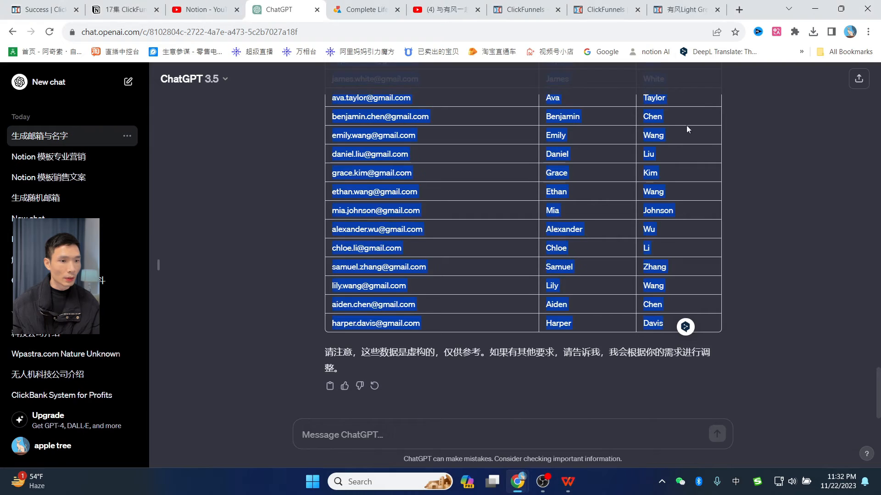
left_click(813, 32)
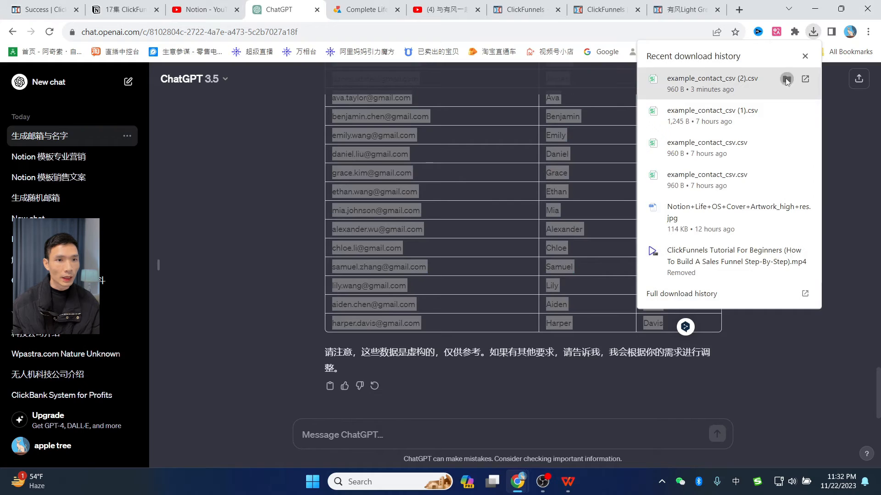
left_click(787, 80)
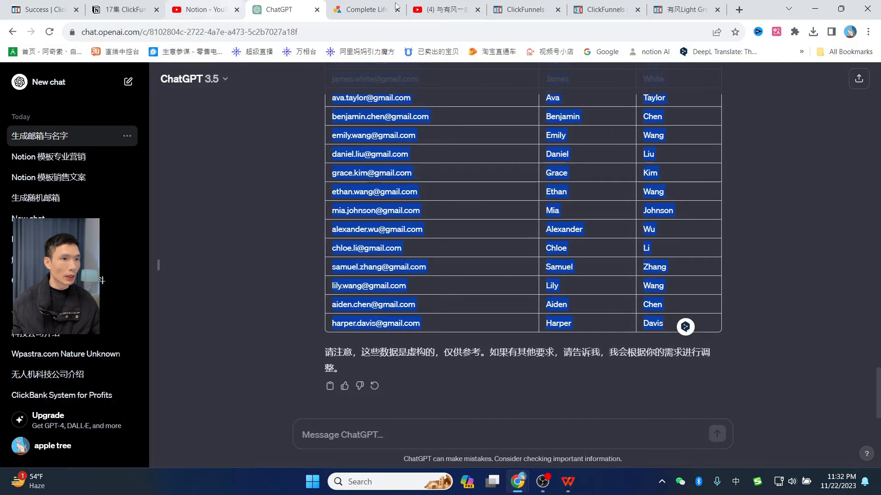
- Upload example_contact_csv (2).csv from the Downloads folder to the ClickFunnels contact import and continue to the field mappings
left_click(686, 10)
left_click(613, 9)
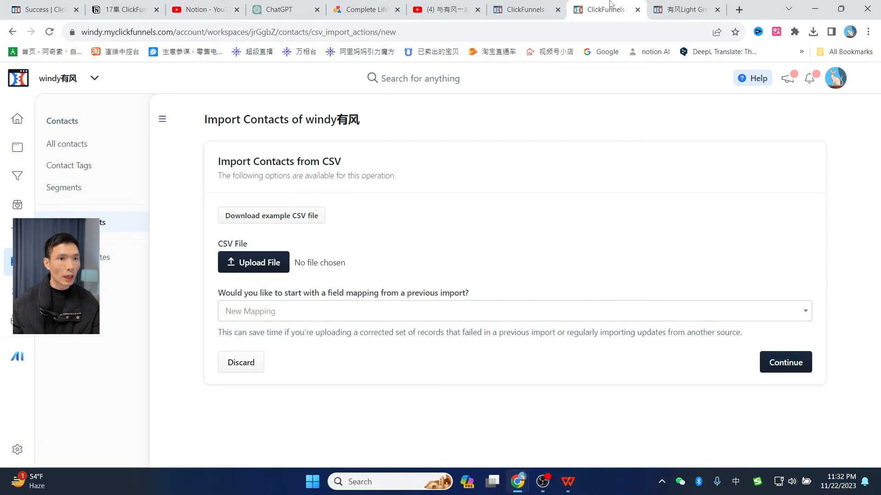
left_click(266, 268)
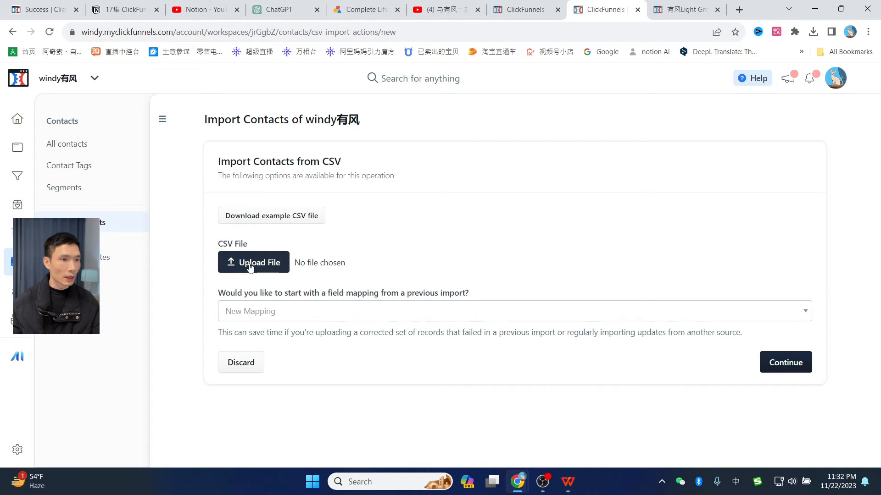
left_click(222, 31)
key("Return")
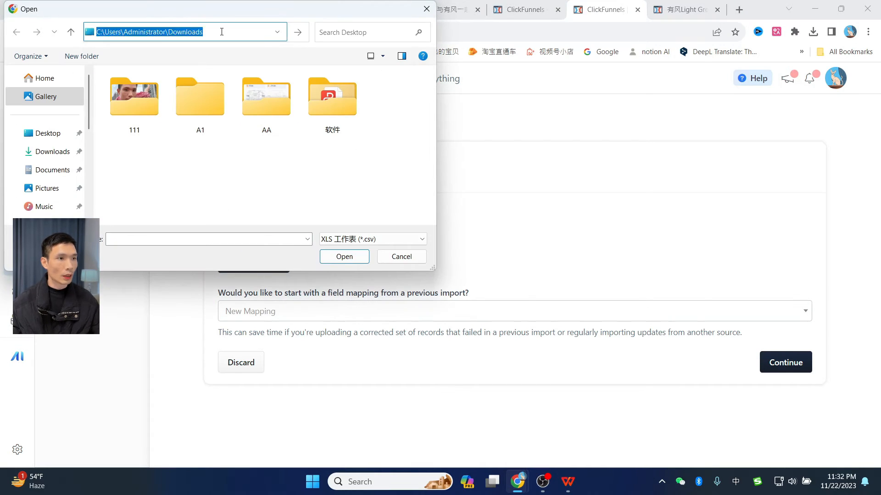
double_click(266, 118)
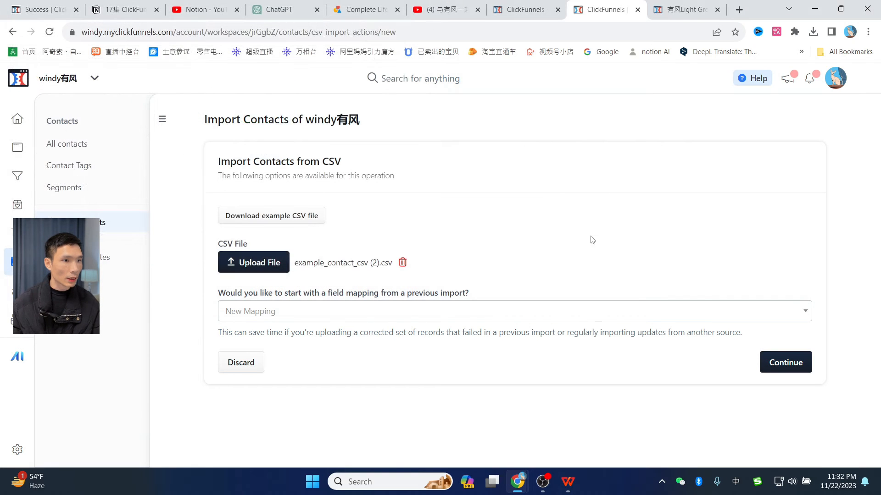
left_click(796, 369)
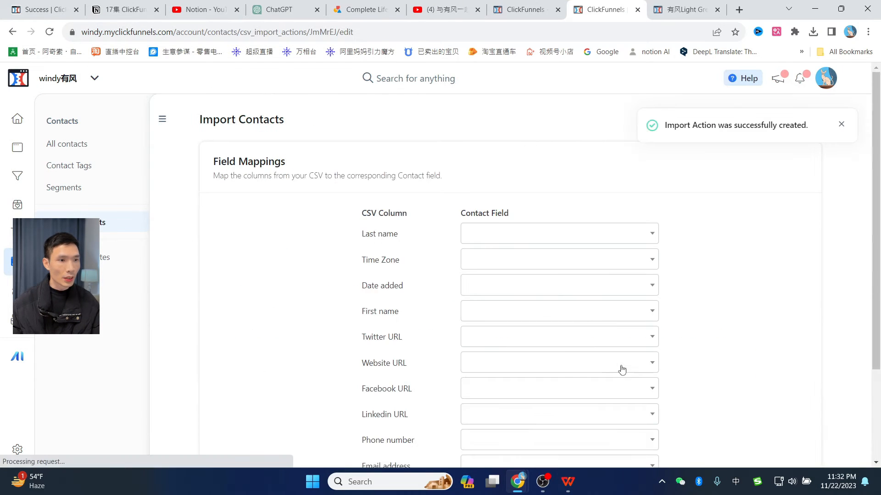
- Map the CSV's Last name column to the Last name contact field
scroll(766, 200, "down", 1)
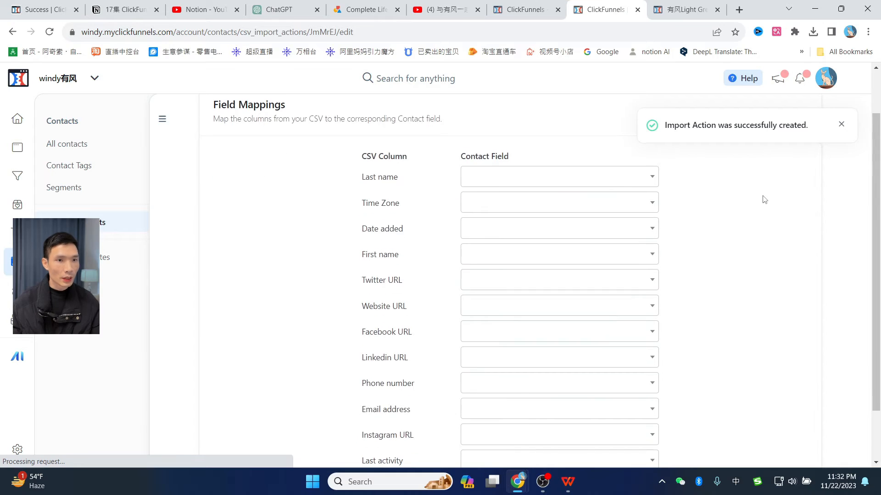
left_click(534, 178)
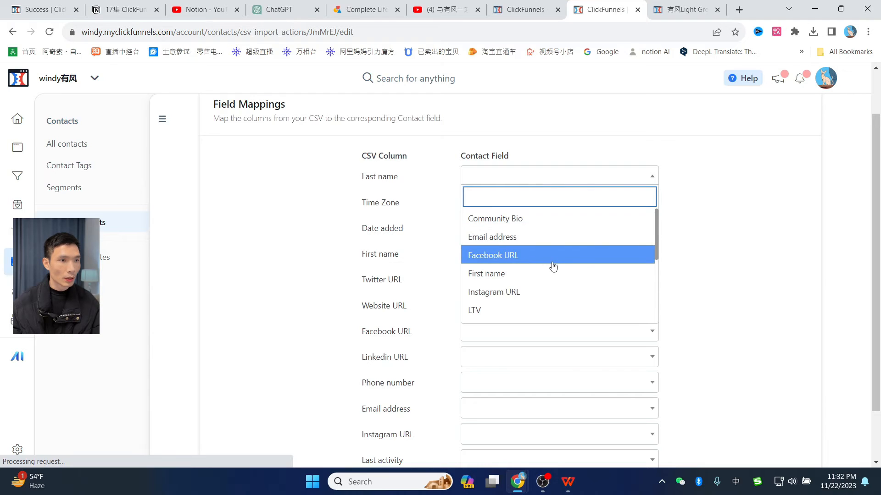
scroll(525, 259, "down", 1)
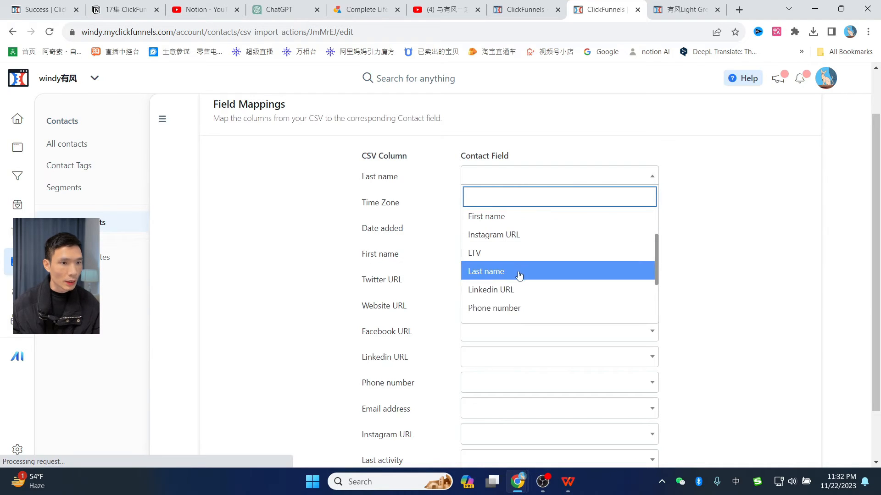
left_click(520, 272)
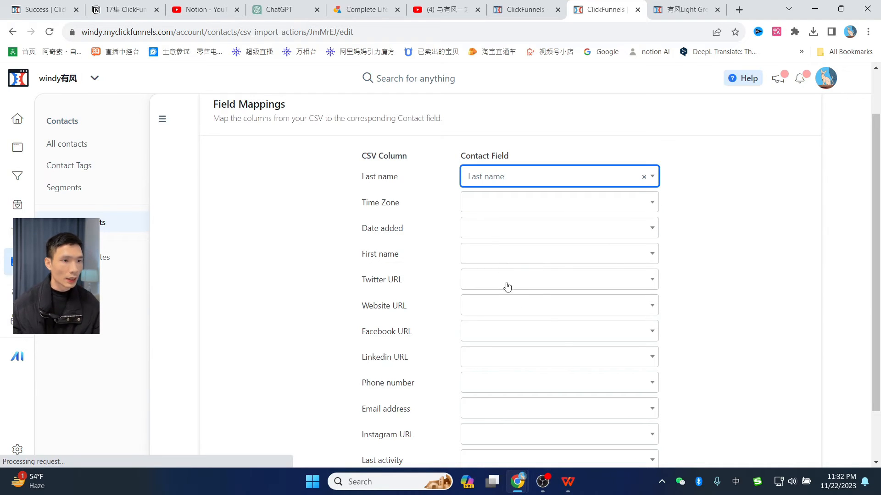
- Map the CSV's First name and Email address columns to the matching contact fields and continue to the import summary
left_click(507, 256)
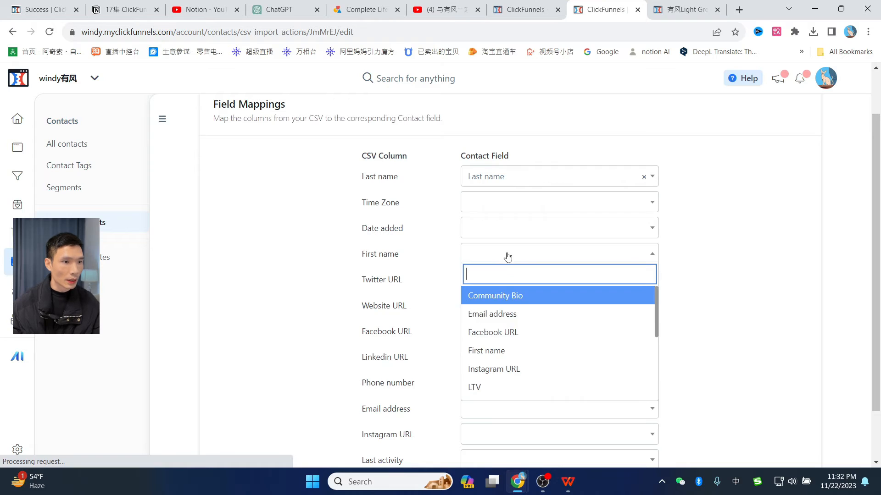
left_click(502, 352)
scroll(758, 276, "down", 1)
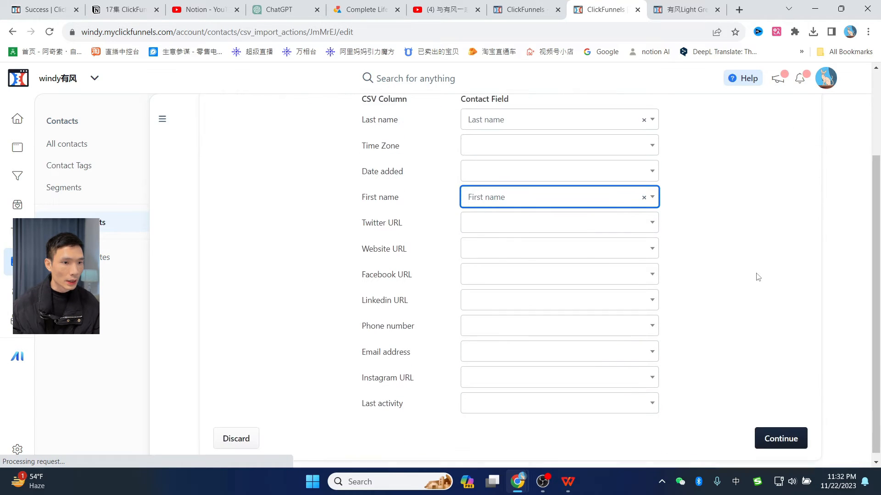
left_click(499, 350)
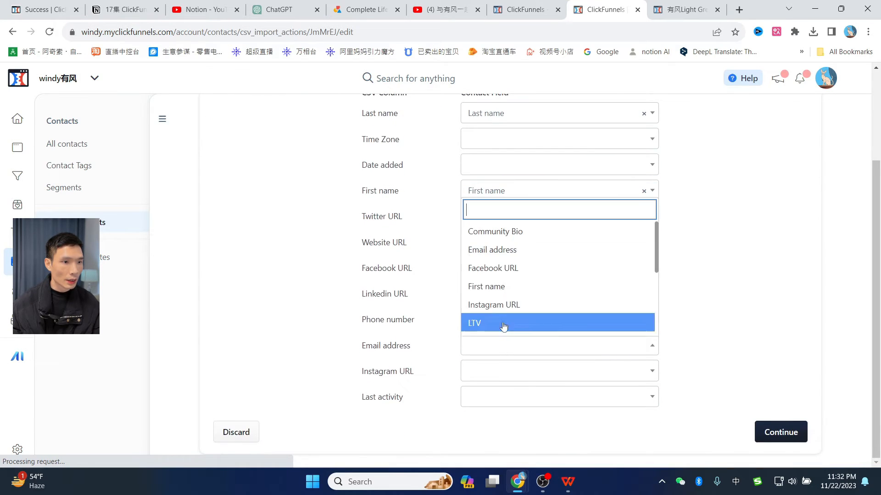
left_click(516, 252)
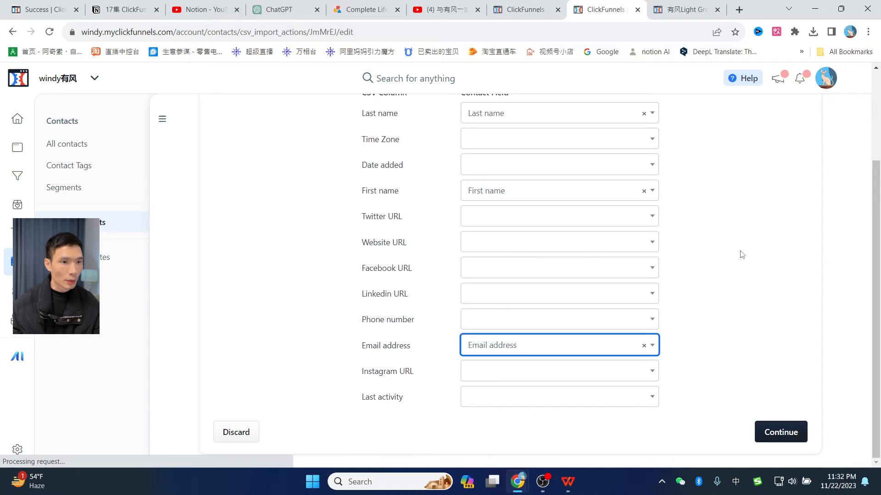
left_click(771, 431)
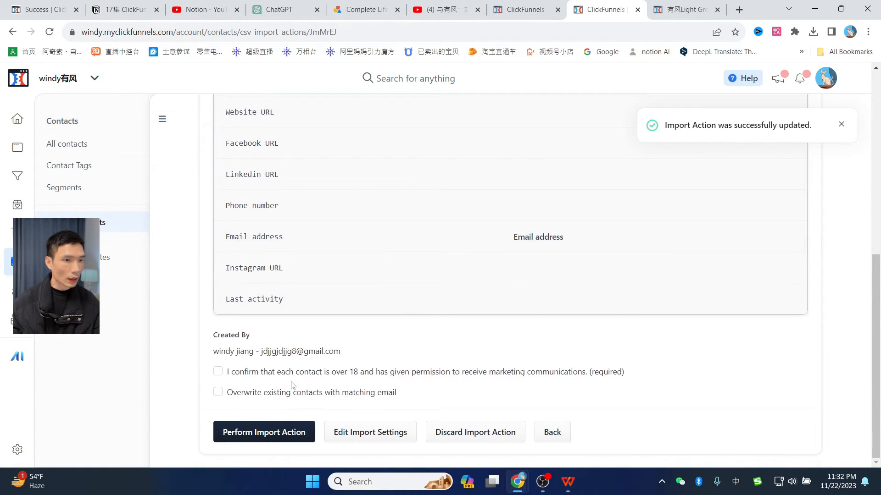
- Confirm that contacts are over 18 and gave marketing permission, enable overwriting existing contacts with matching email, and perform the import
left_click(218, 371)
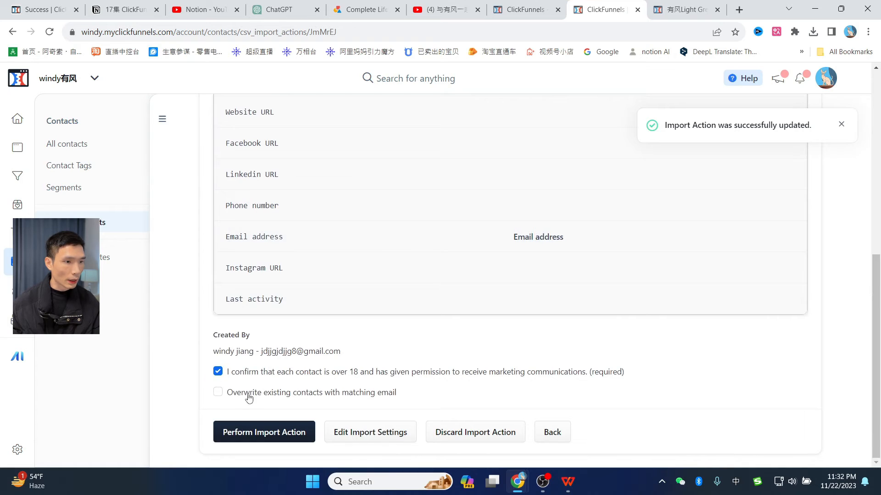
left_click(217, 392)
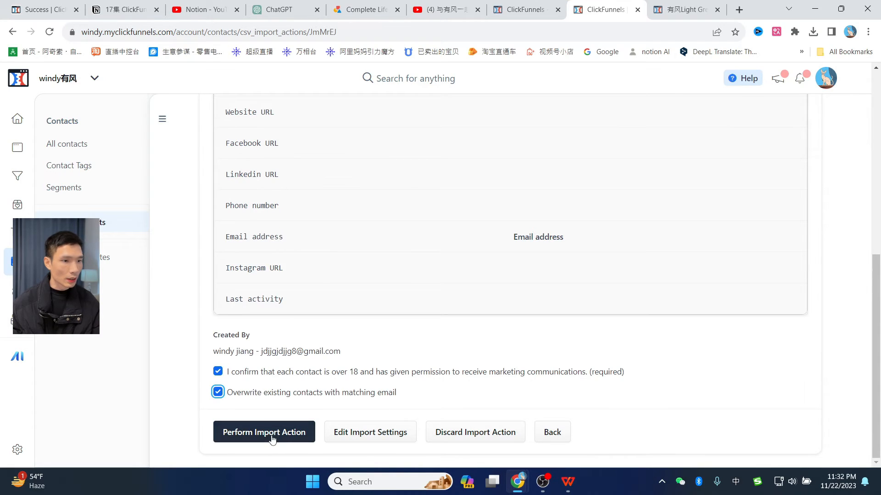
left_click(268, 433)
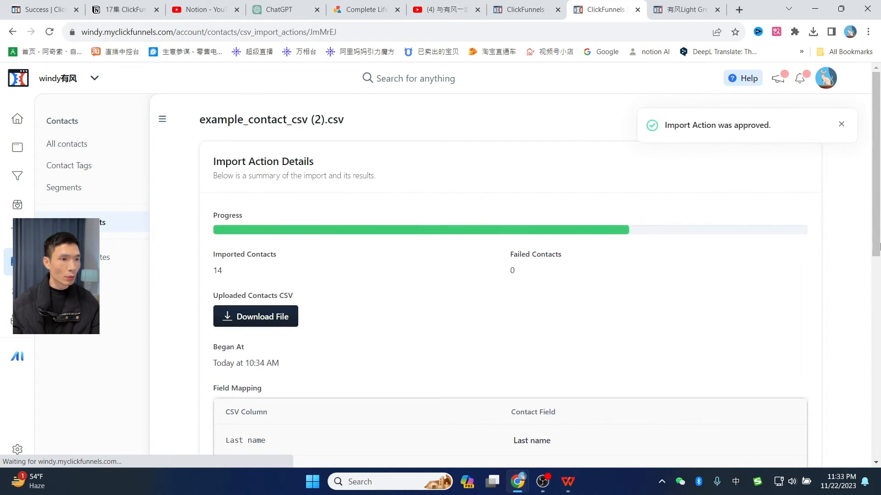
- Check the import summary's imported and failed contact figures, and look through the list of all contacts
left_click_drag(214, 274, 226, 274)
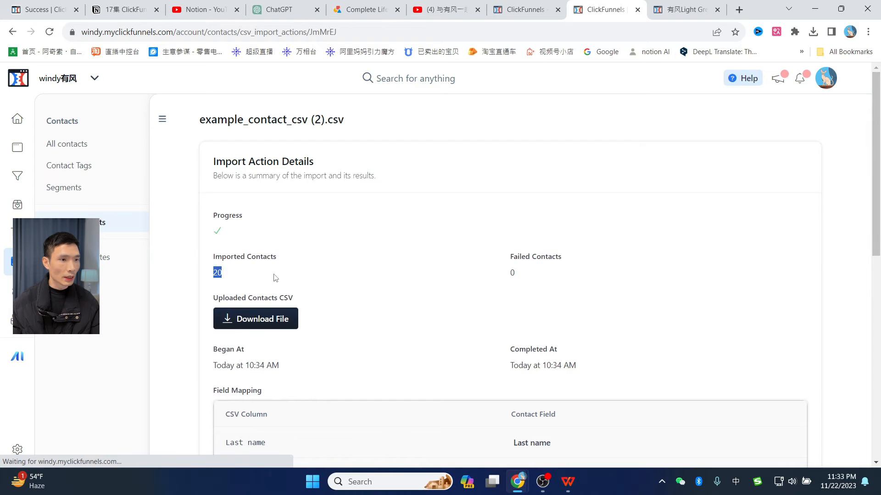
scroll(403, 271, "down", 10)
scroll(444, 319, "up", 10)
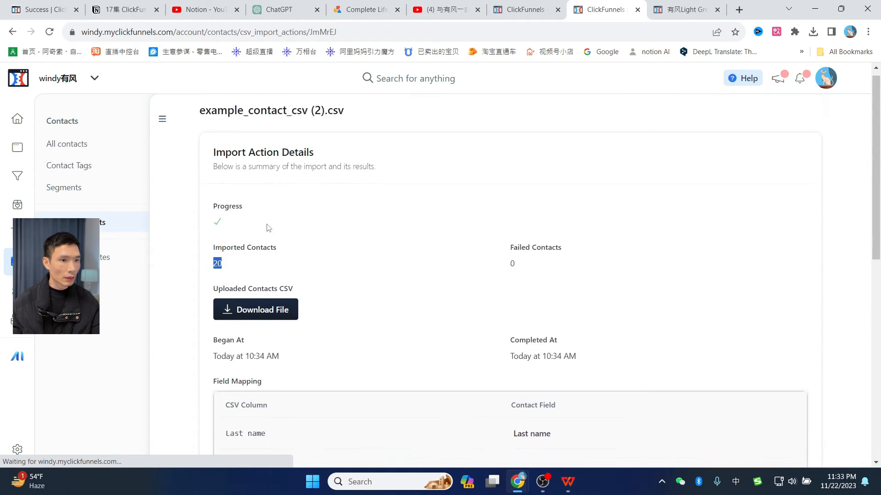
left_click(74, 148)
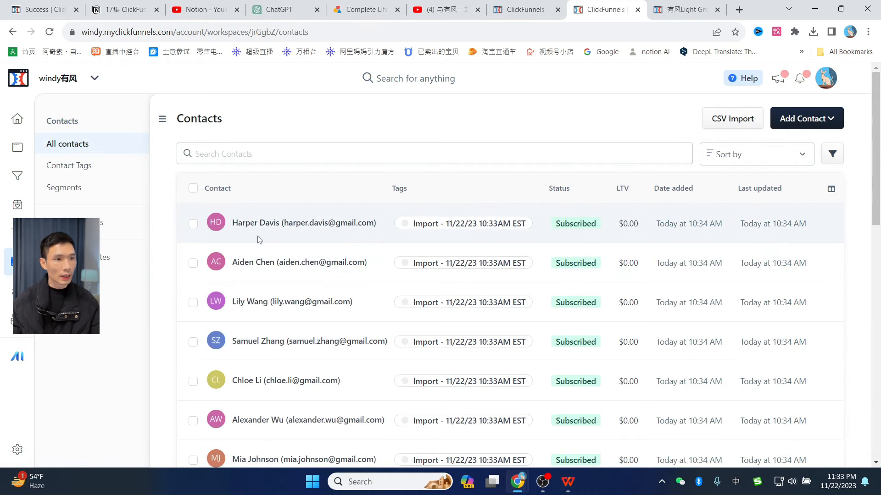
scroll(423, 288, "down", 4)
scroll(424, 288, "down", 10)
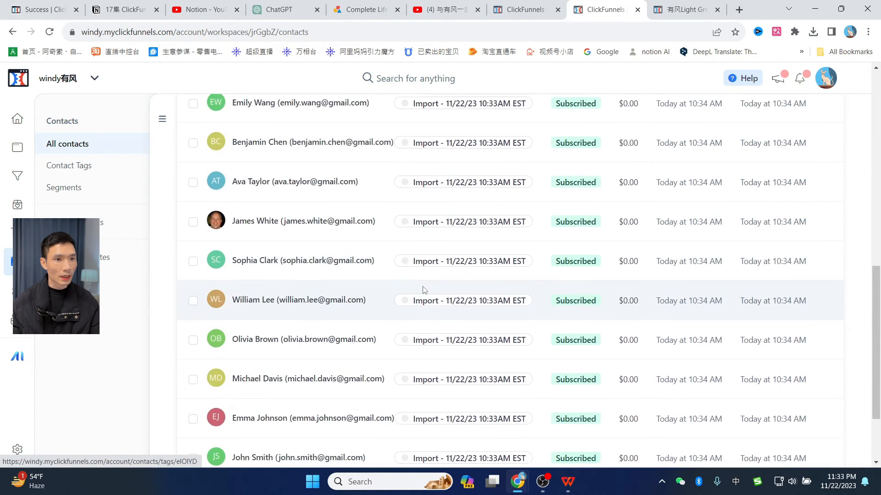
scroll(424, 292, "up", 13)
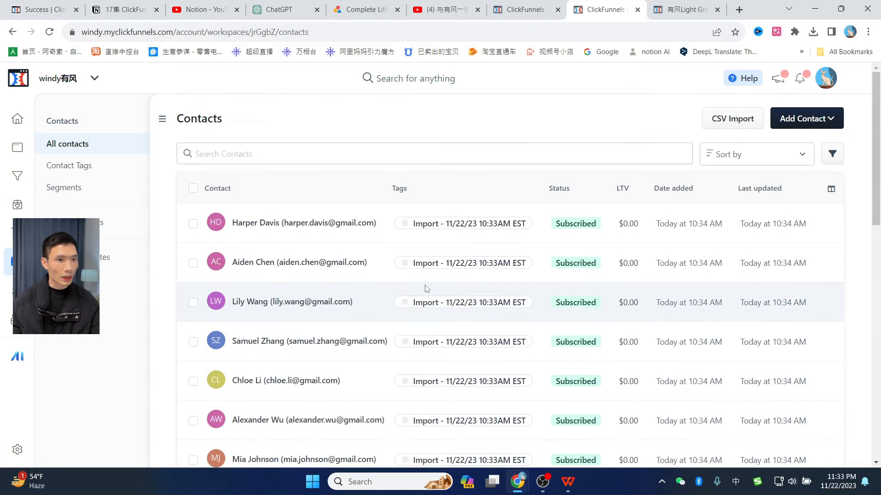
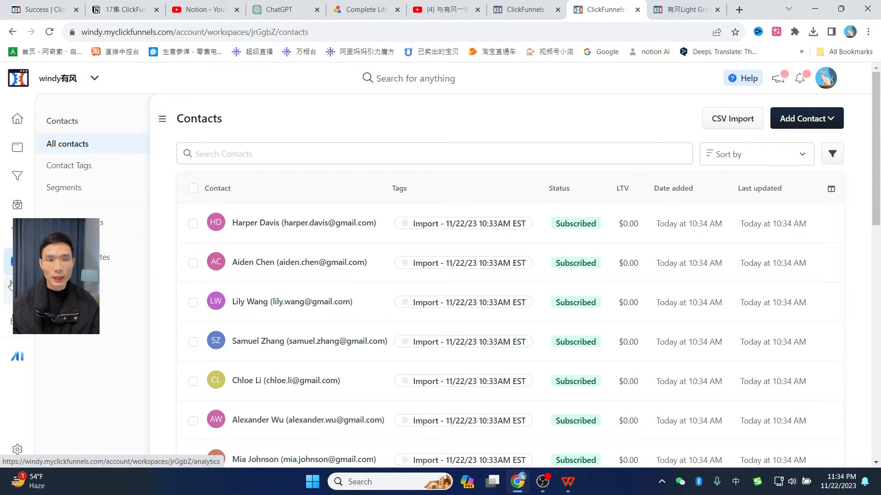
- Open the Marketing settings and review the marketing contact address, the unsubscribe footer text and the 'Powered by ClickFunnels' badge option
left_click(17, 323)
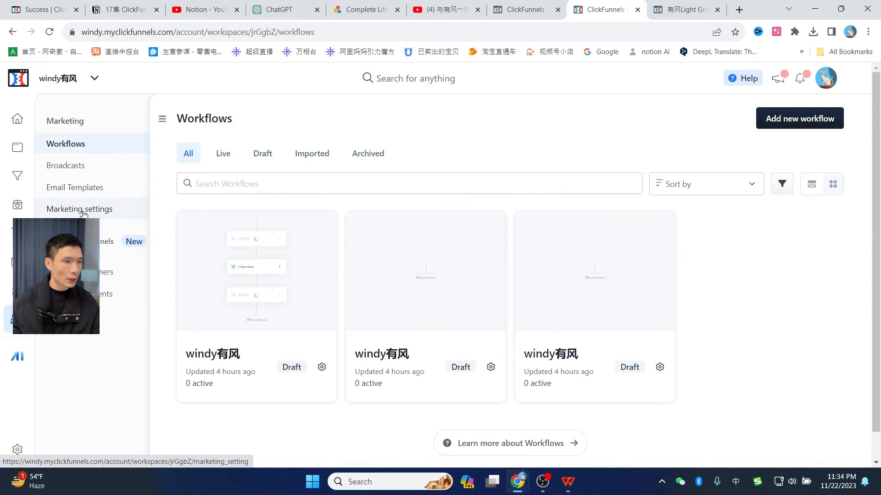
left_click(67, 212)
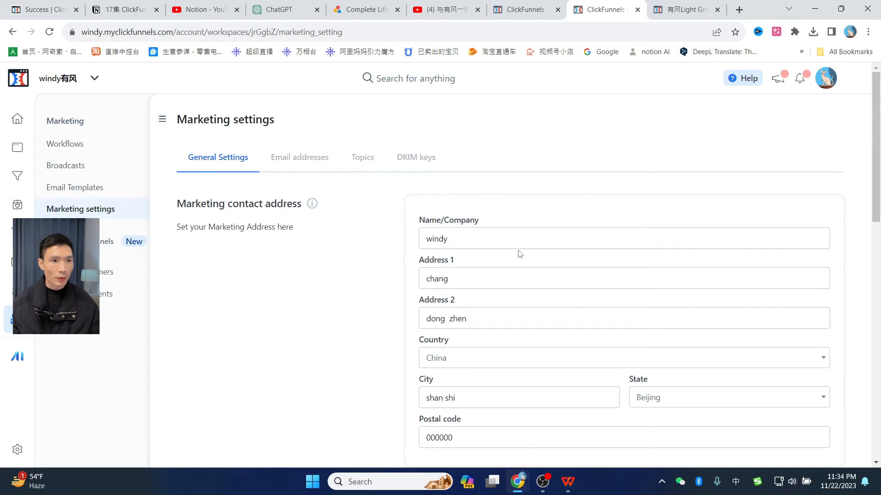
scroll(518, 265, "down", 1)
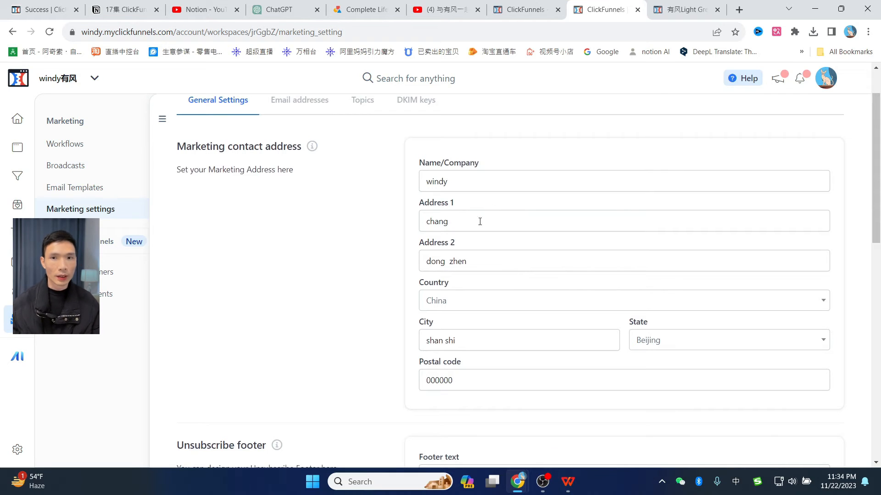
scroll(550, 261, "down", 1)
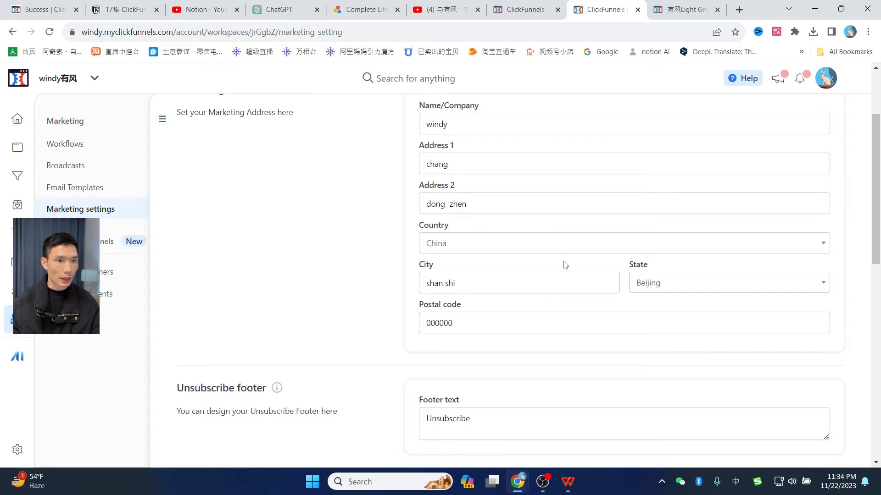
scroll(565, 261, "up", 1)
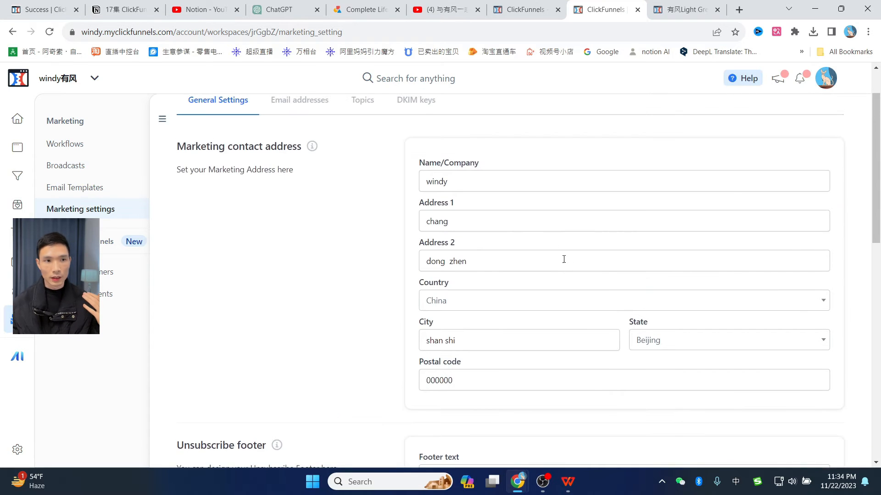
scroll(530, 219, "down", 3)
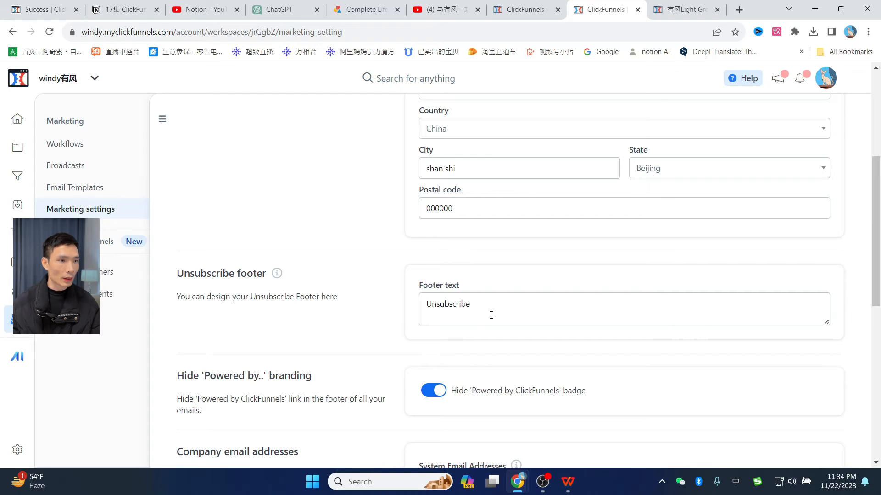
left_click_drag(493, 306, 419, 295)
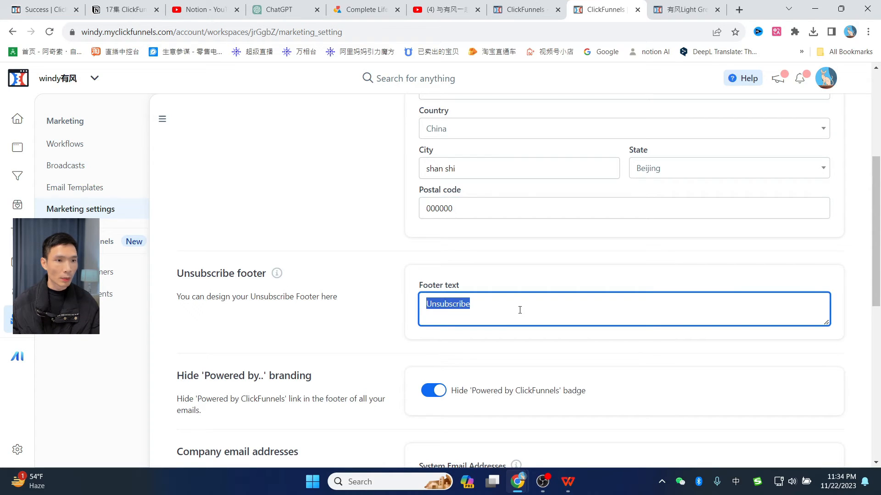
left_click_drag(519, 310, 426, 307)
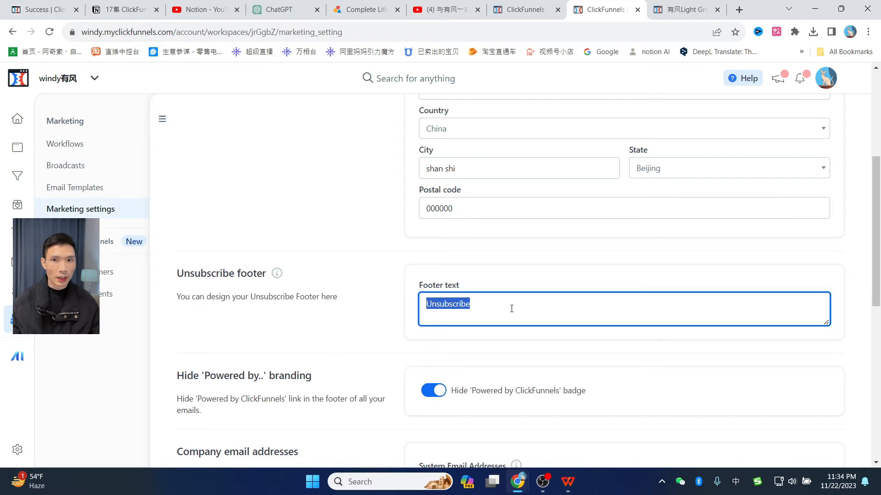
scroll(512, 308, "down", 1)
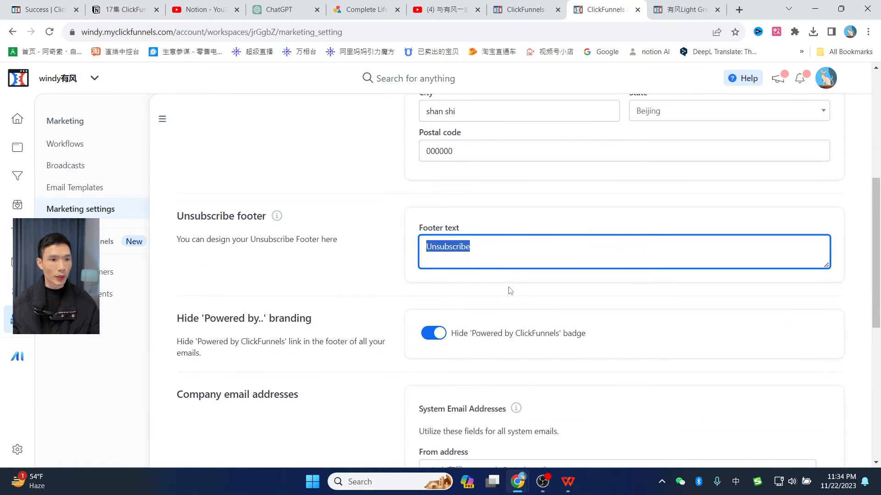
scroll(509, 290, "down", 1)
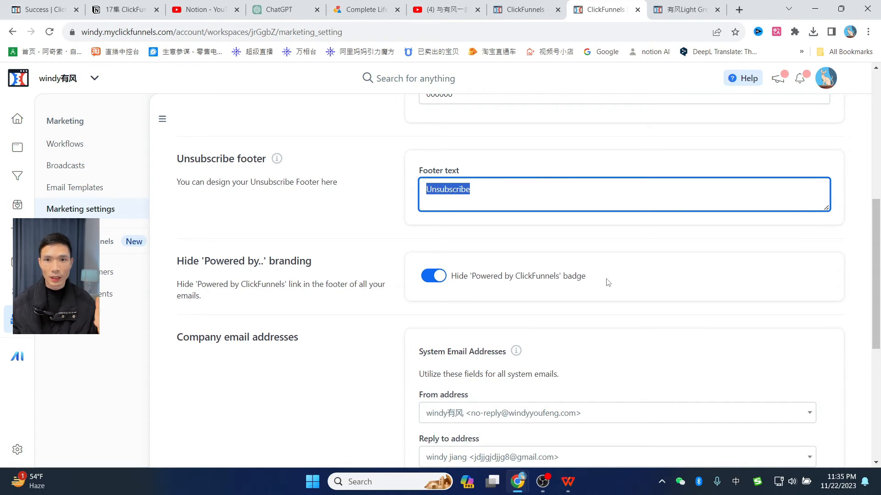
scroll(608, 283, "down", 1)
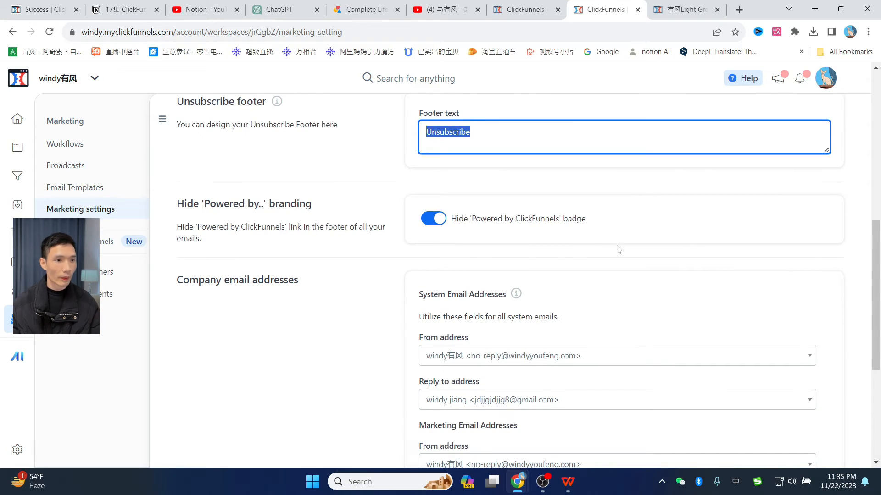
- Review the system and marketing from and reply-to addresses under Company email addresses, and save the general marketing settings
scroll(619, 249, "down", 2)
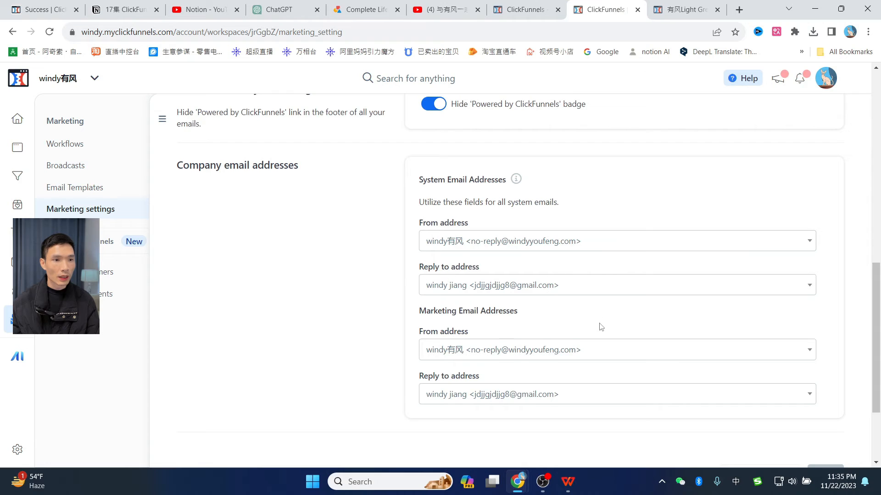
scroll(601, 328, "down", 1)
left_click(576, 297)
left_click(572, 309)
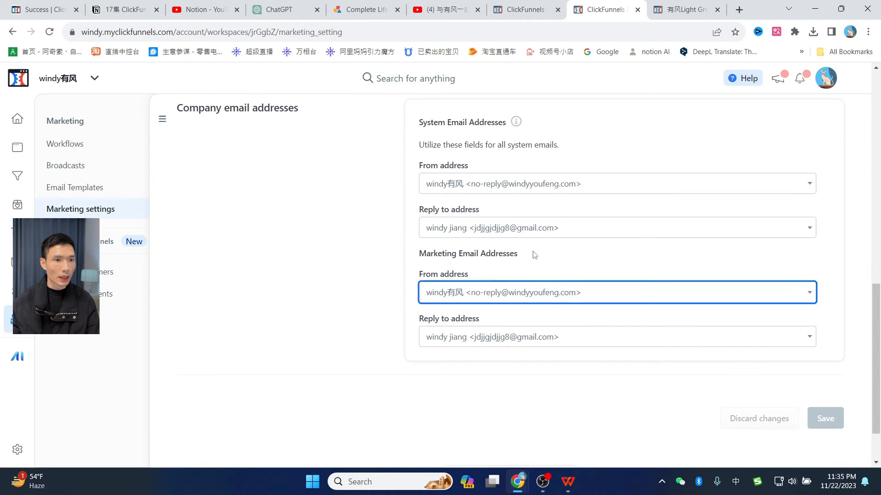
scroll(591, 252, "down", 1)
scroll(596, 230, "up", 4)
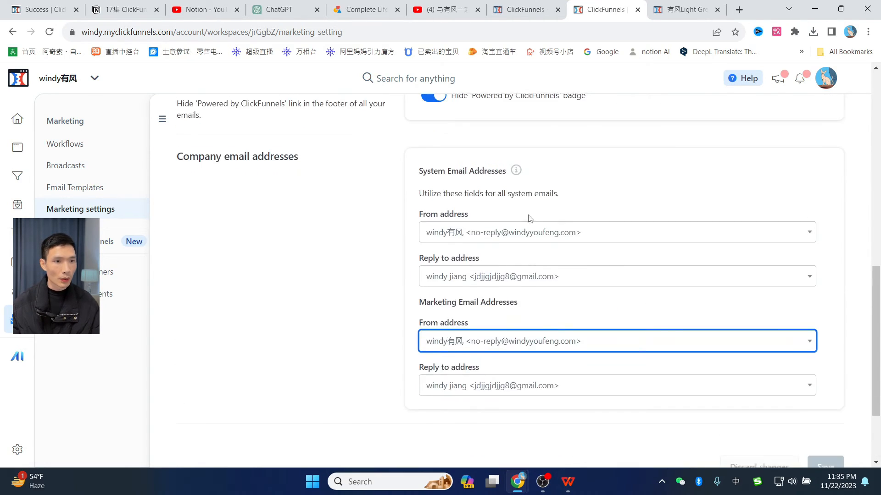
scroll(840, 396, "down", 4)
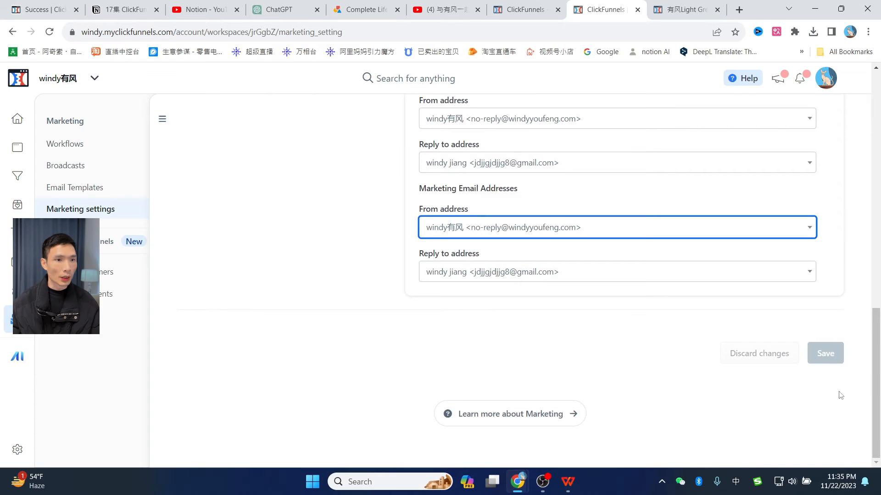
left_click(824, 354)
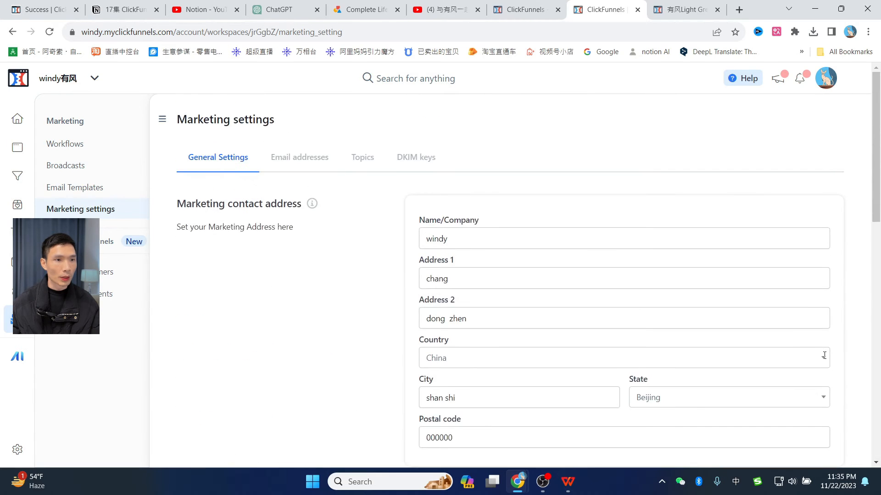
- Switch to ChatGPT and send the prompt "你现在扮演一名notion专家与营销大师的结合体，我准备卖一份notion模板的，请你帮我写出一个专业的邮件营销文案，口号等。"
key("ctrl+4")
left_click(338, 431)
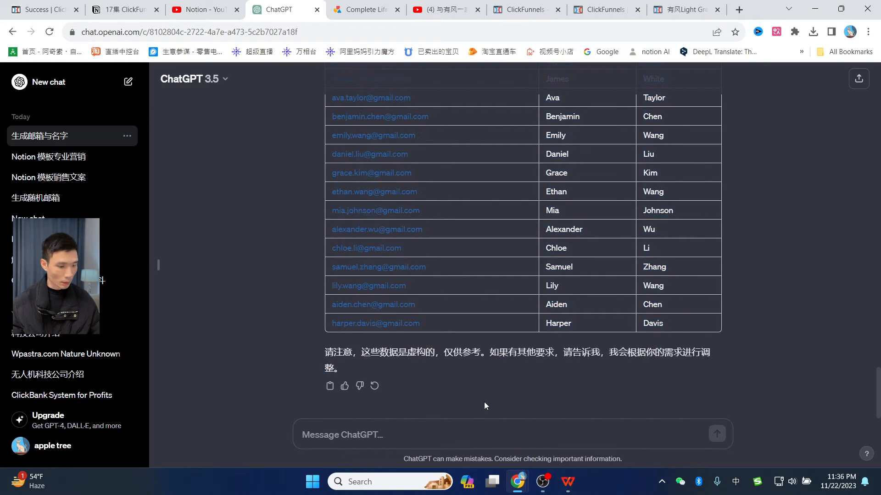
type("你现在扮演一名notion专家与营销大师的结合体，我准备卖一份notion模板的，请你帮我写出一个专业的邮件营销文案，口号等。")
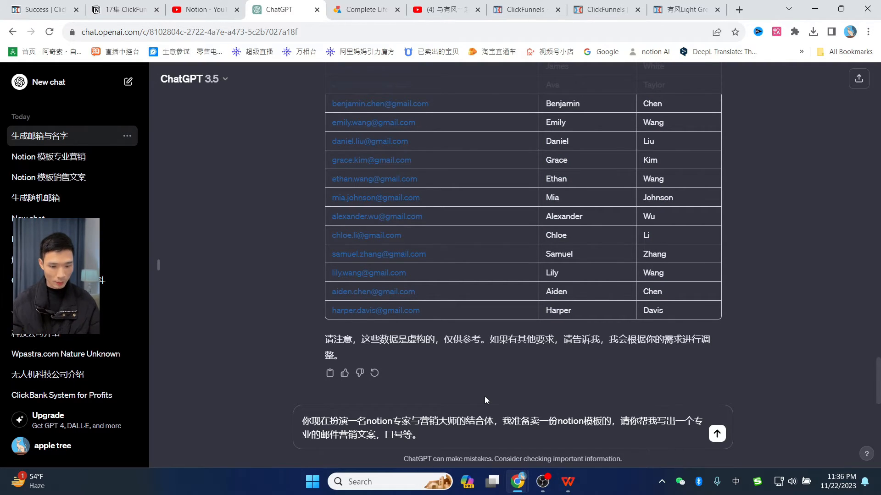
key("Return")
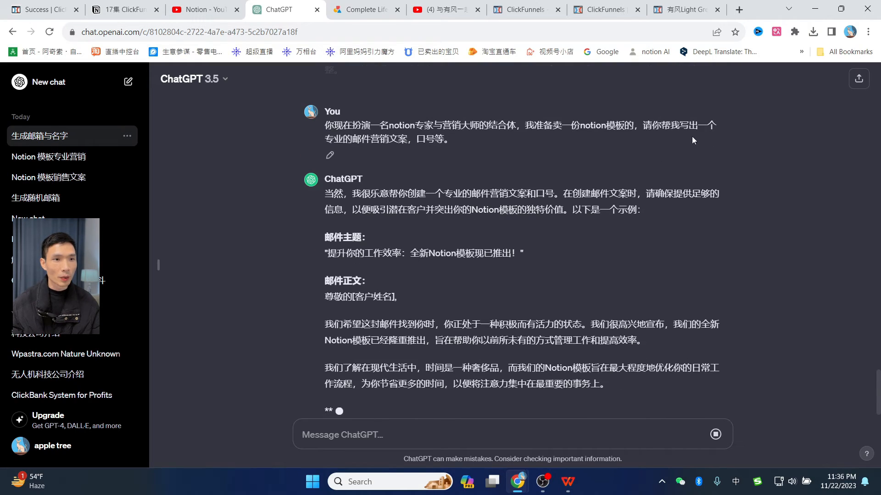
scroll(404, 165, "up", 4)
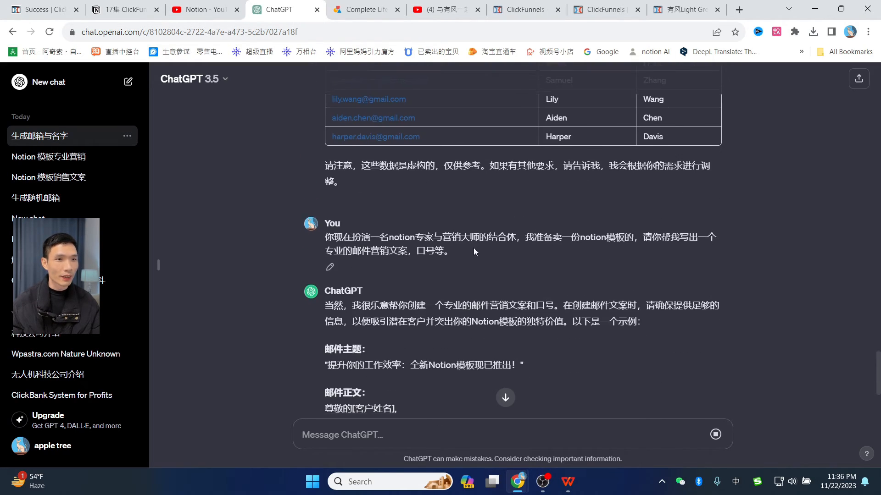
scroll(393, 222, "down", 1)
scroll(454, 208, "down", 3)
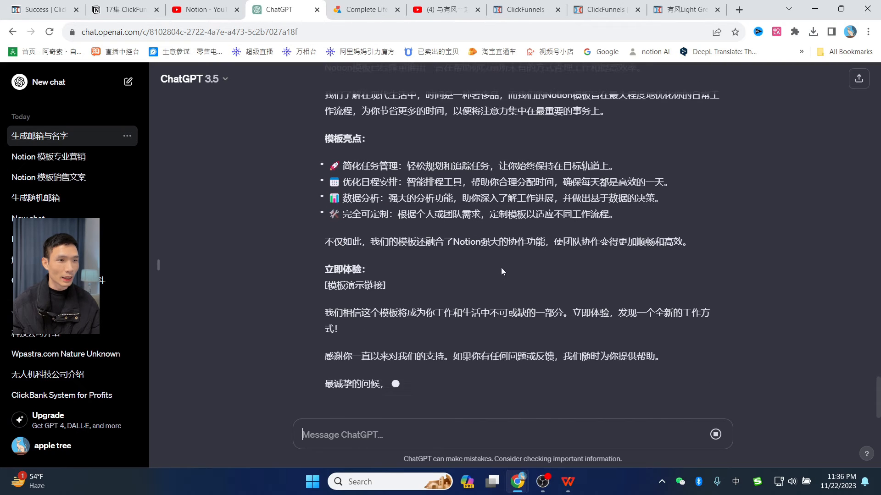
- Read through the generated email marketing copy, including its subject line, body and template highlights
scroll(558, 273, "up", 5)
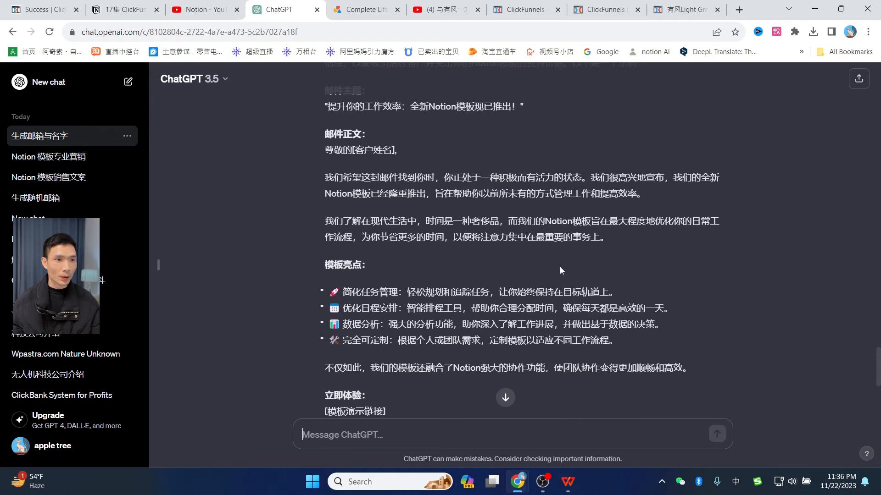
scroll(519, 255, "up", 3)
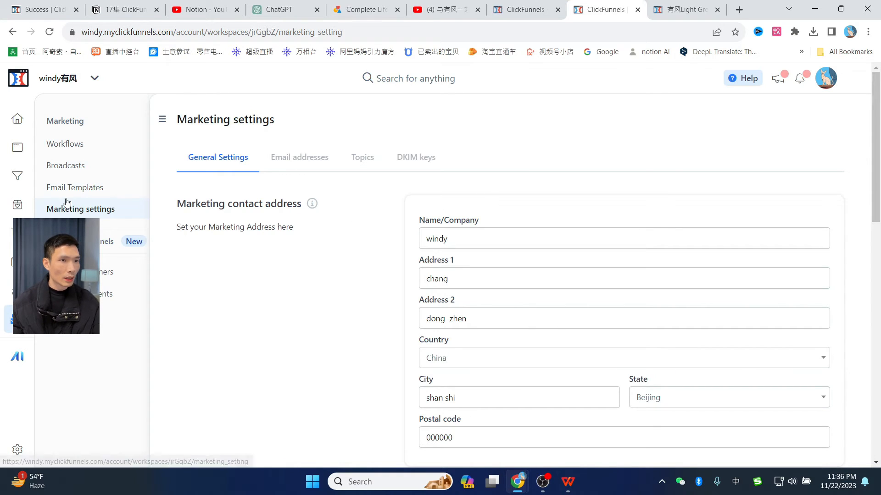
- Switch to ClickFunnels and start a new email template named windy有风模板
left_click(67, 191)
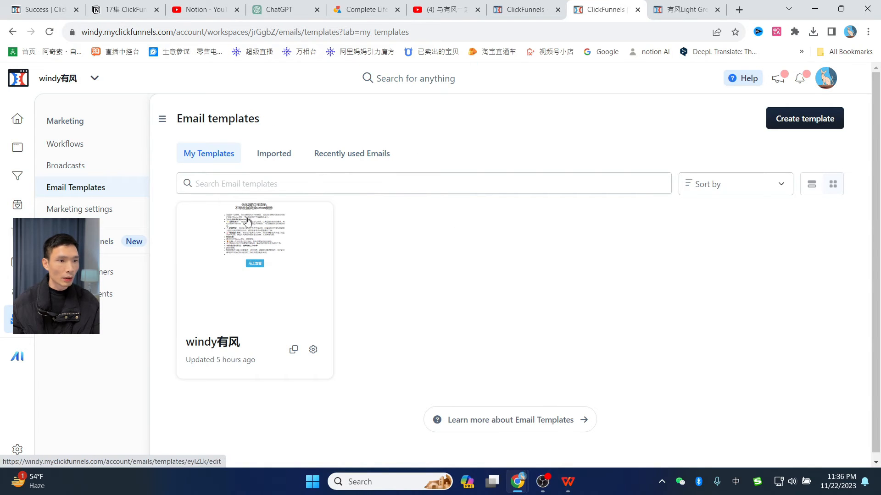
left_click(795, 128)
left_click(718, 225)
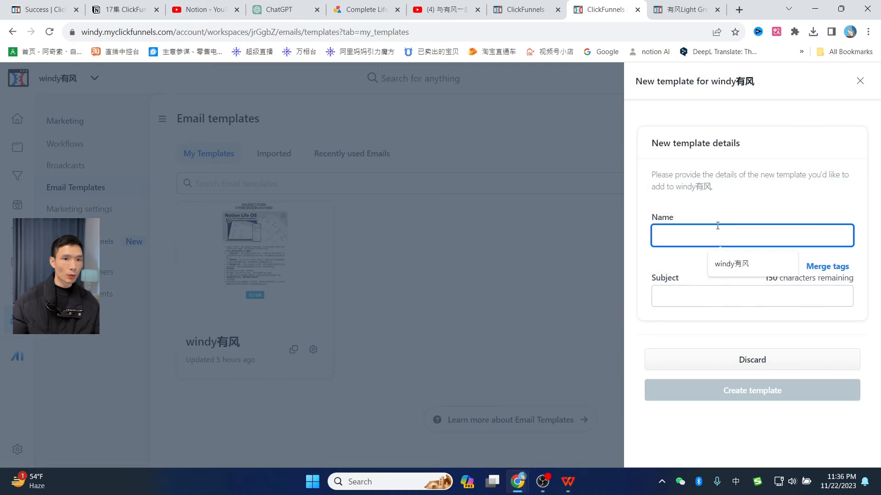
left_click(735, 257)
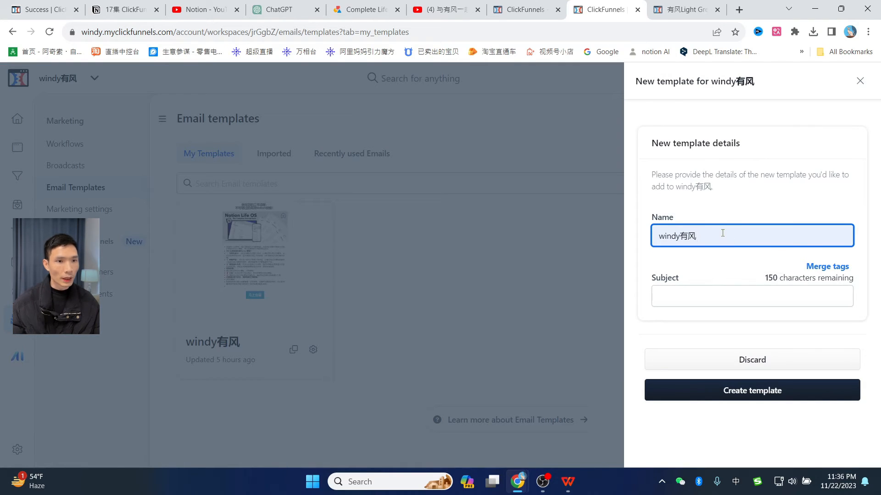
type("模板")
left_click(716, 299)
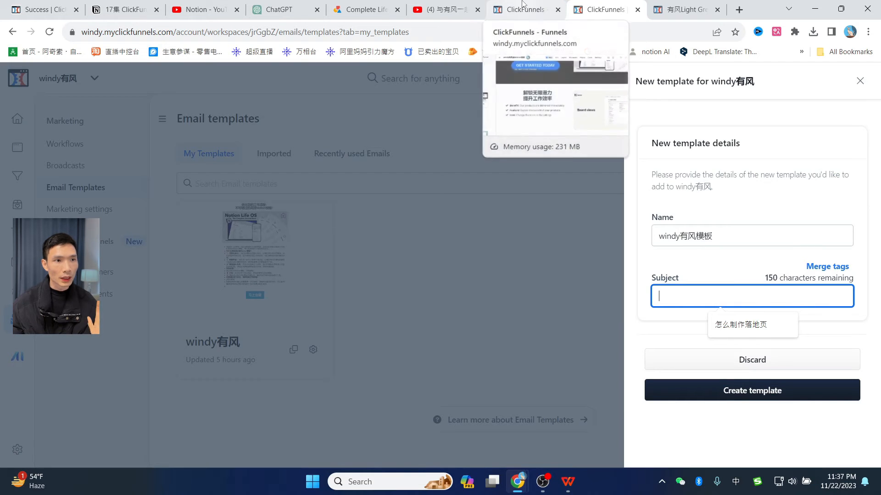
- Switch to ChatGPT, review the suggested email subject, and send the prompt "再帮我生成10个标题"
left_click(280, 10)
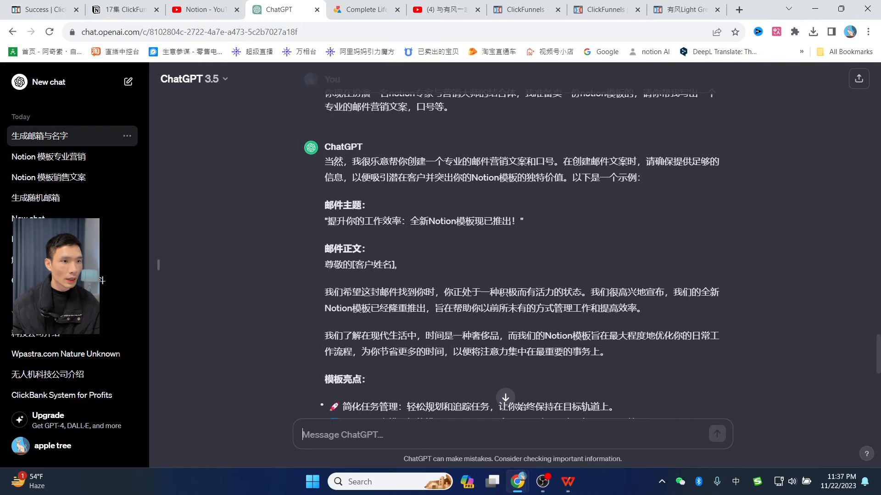
left_click_drag(337, 221, 512, 222)
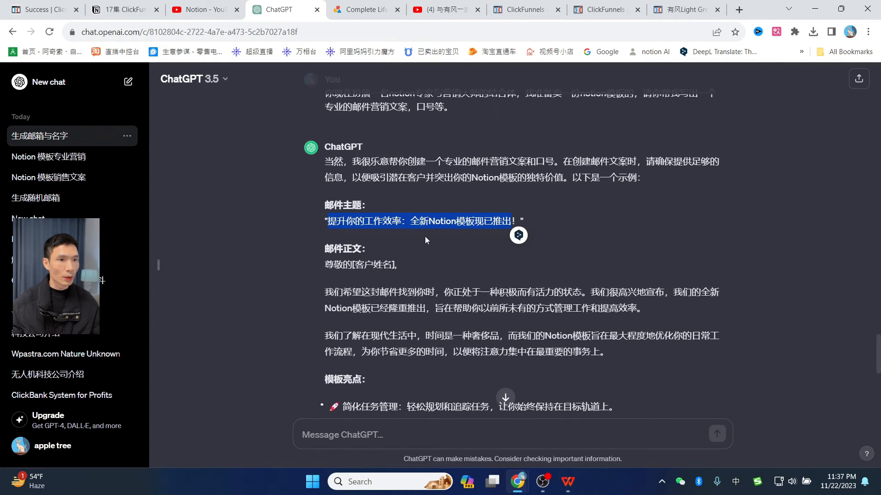
left_click(488, 267)
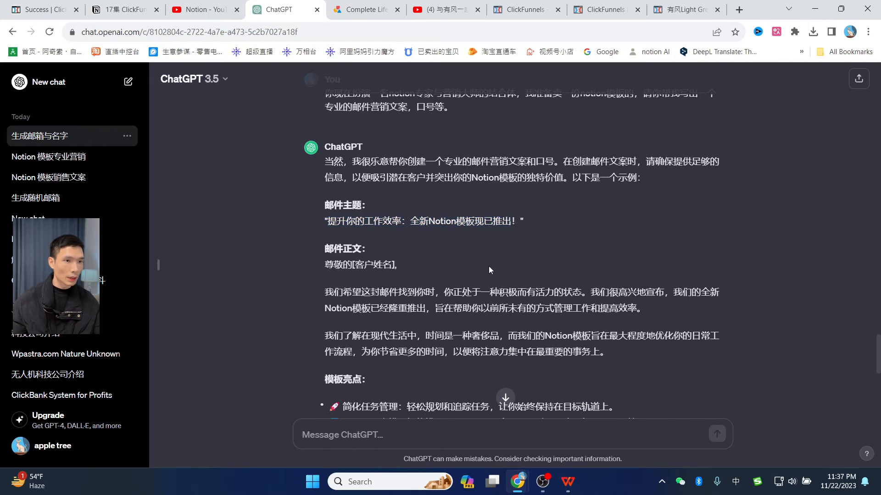
type("再帮我生成")
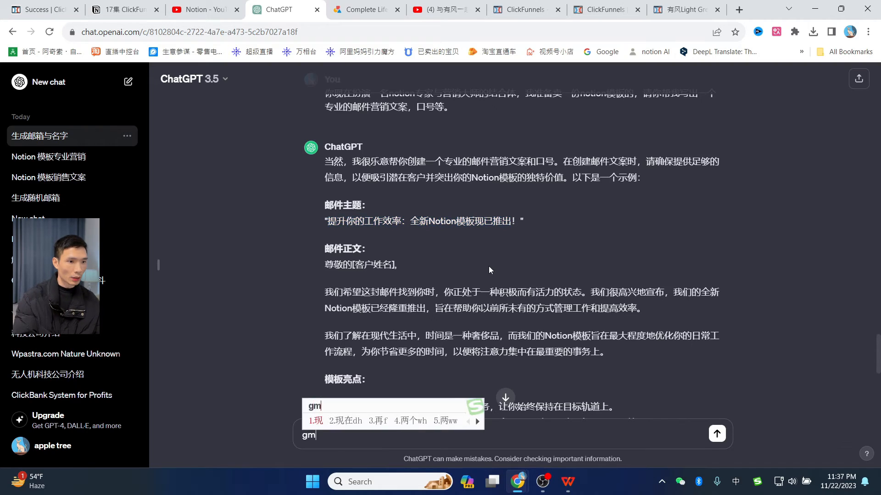
type("1")
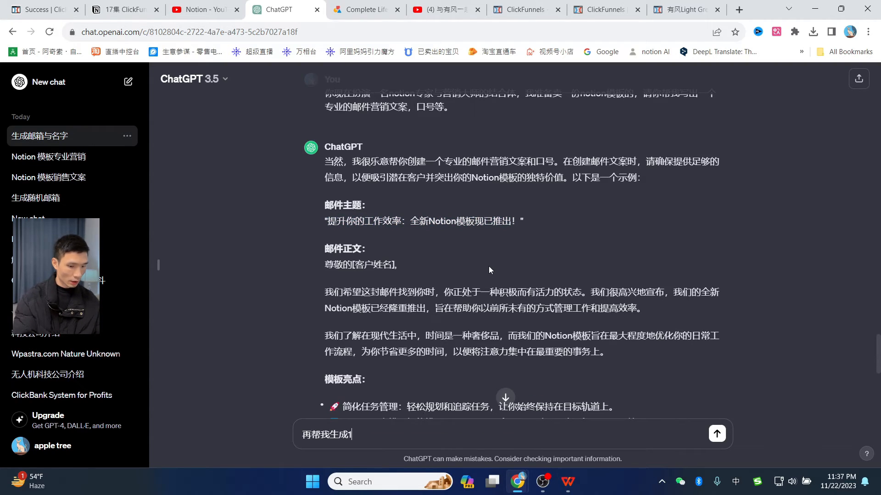
type("0个标题")
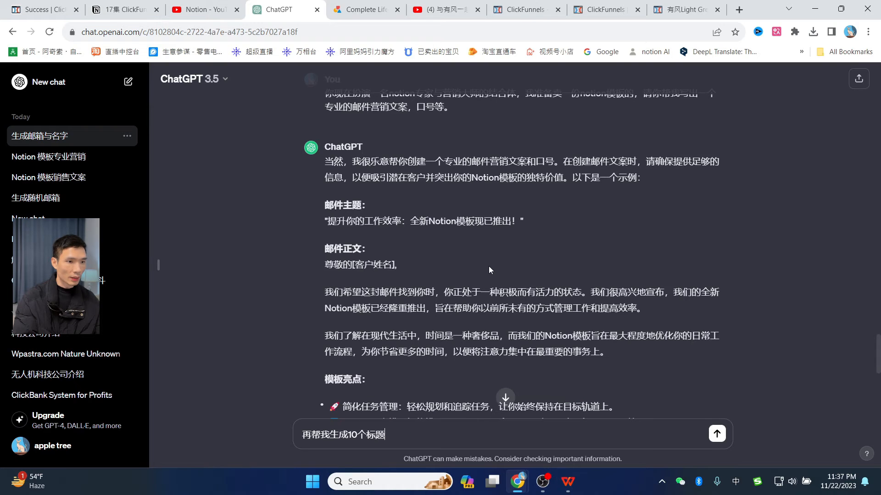
key("Return")
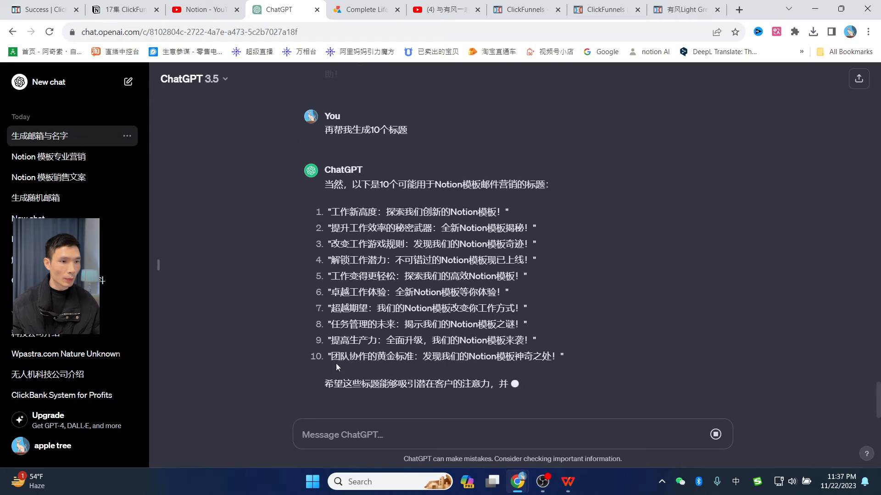
- Use ChatGPT's ninth title, 提高生产力：全面升级，我们的Notion模板来袭, as the new template's subject in ClickFunnels, and create the template
left_click_drag(330, 323, 498, 320)
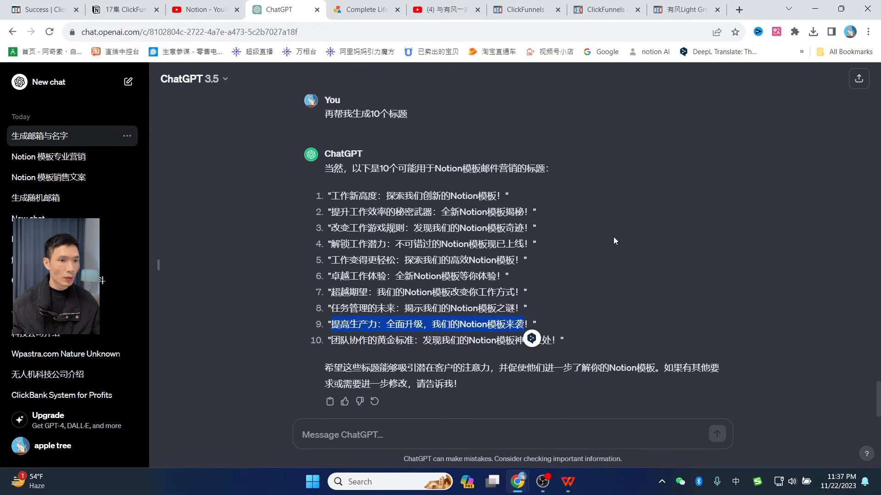
left_click(604, 10)
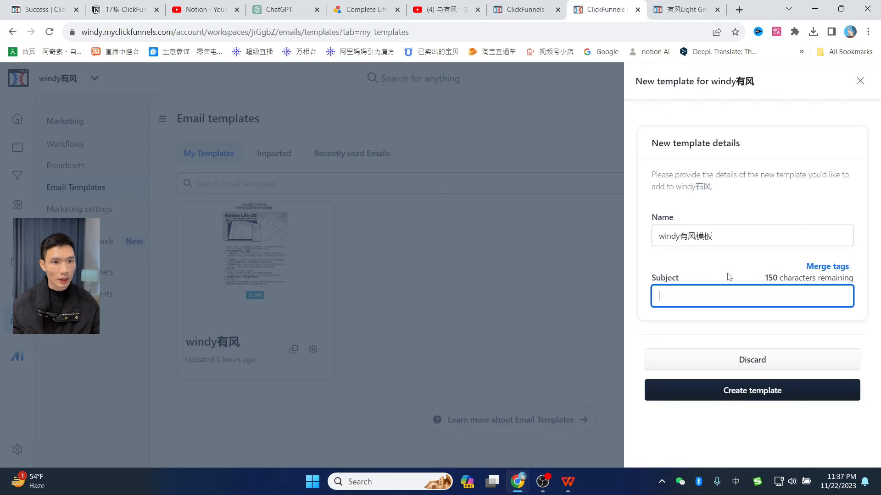
type("提高生产力：全面升级，我们的Notion模板来袭")
left_click(761, 398)
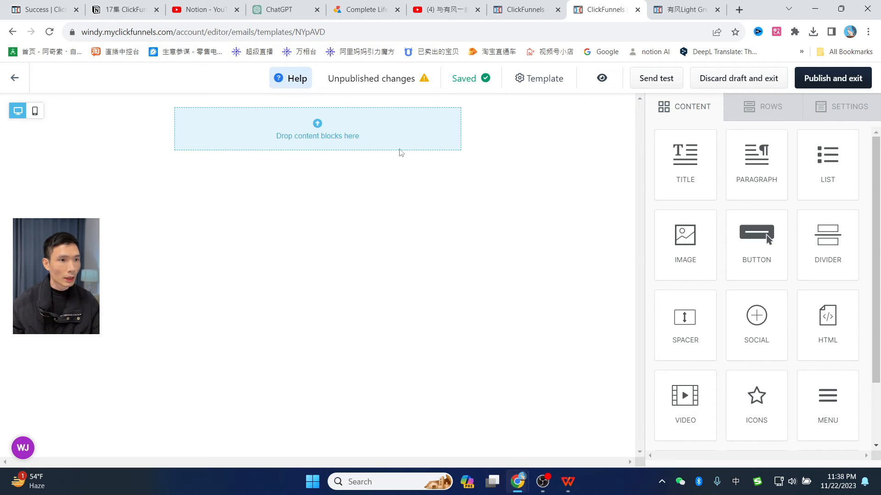
- Add a title block to the empty email template and open its text for editing
left_click_drag(685, 163, 321, 137)
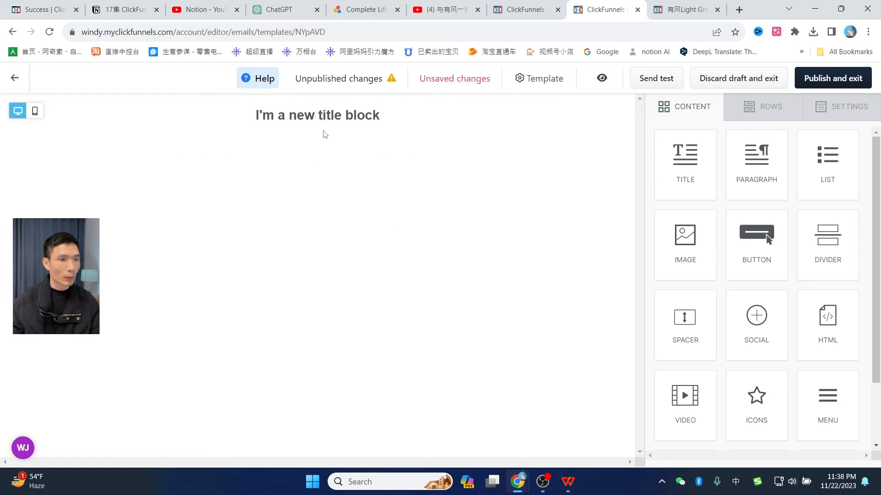
double_click(291, 123)
left_click(265, 120)
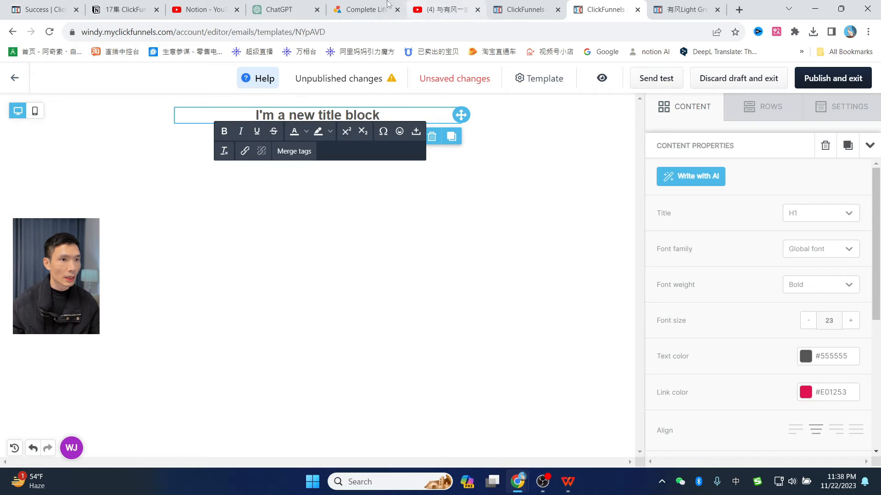
- Replace the title block's text with ChatGPT's fifth title, 工作变得更轻松：探索我们的高效Notion模板, breaking the line after the colon
left_click(252, 4)
left_click(370, 262)
scroll(357, 259, "down", 1)
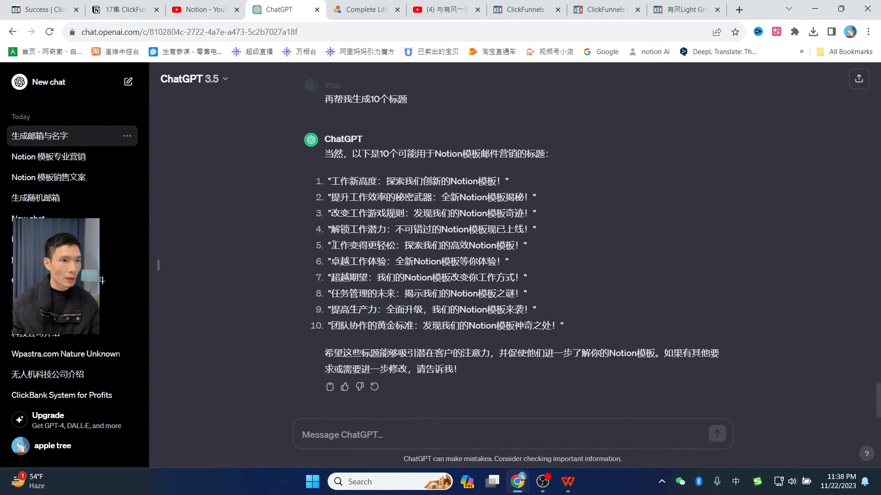
left_click_drag(334, 243, 499, 242)
left_click(570, 14)
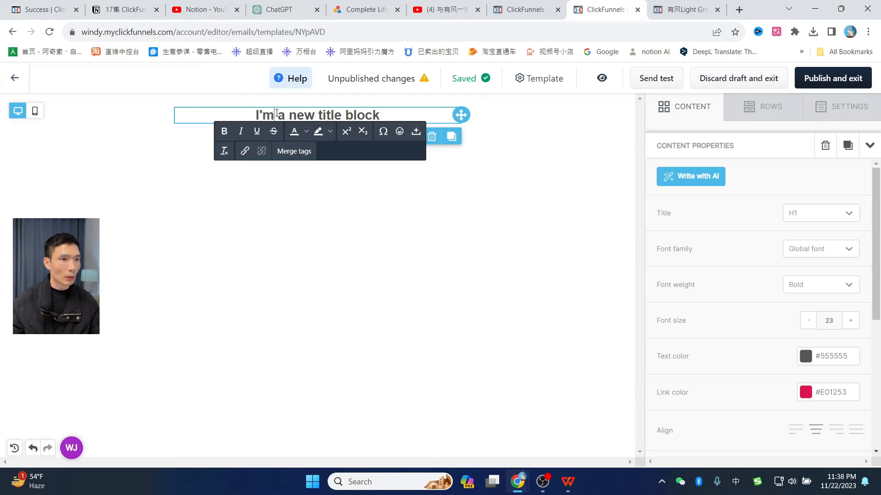
left_click_drag(276, 114, 403, 112)
key("BackSpace")
key("BackSpace")
key("BackSpace")
type("工作变得更轻松：探索我们的高效Notion模板")
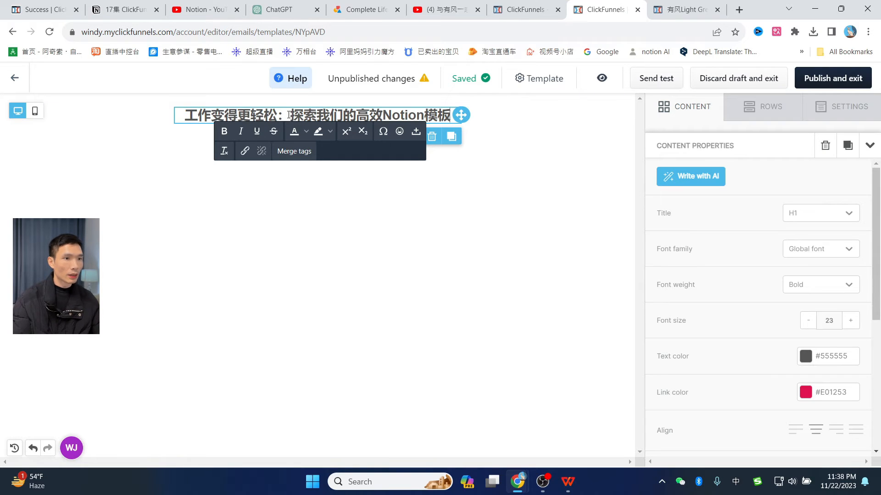
left_click(340, 228)
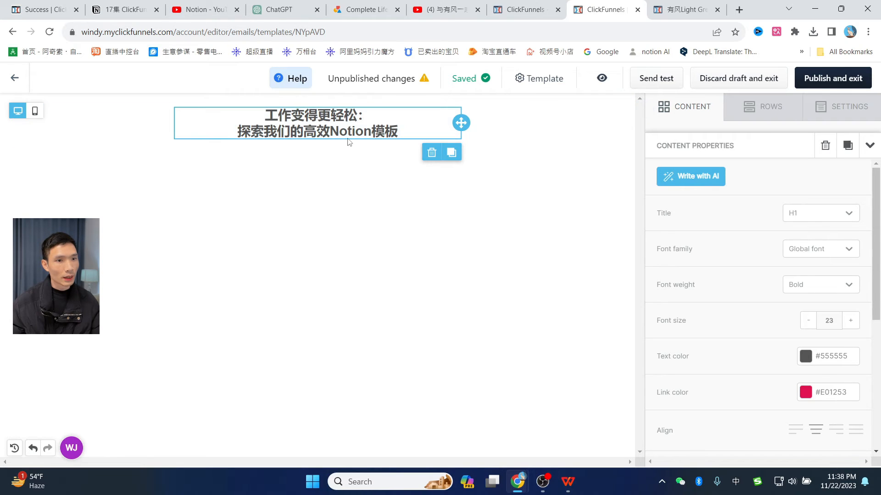
- Duplicate the title block and remove the copy
left_click(451, 152)
left_click(411, 166)
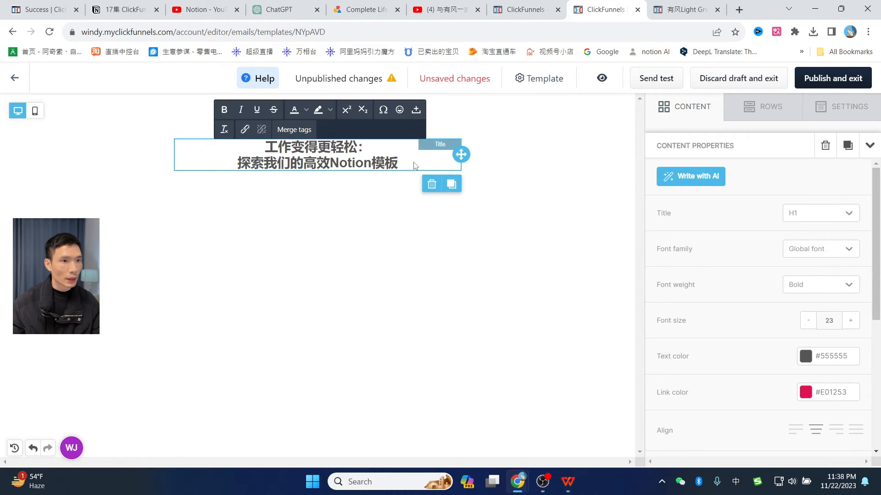
- Add a single-column row below the title in the email template
left_click(787, 110)
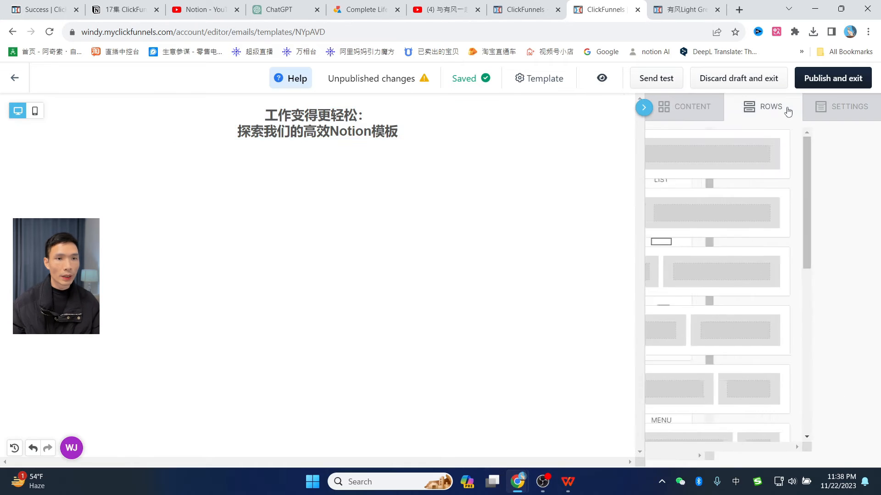
left_click_drag(732, 158, 276, 150)
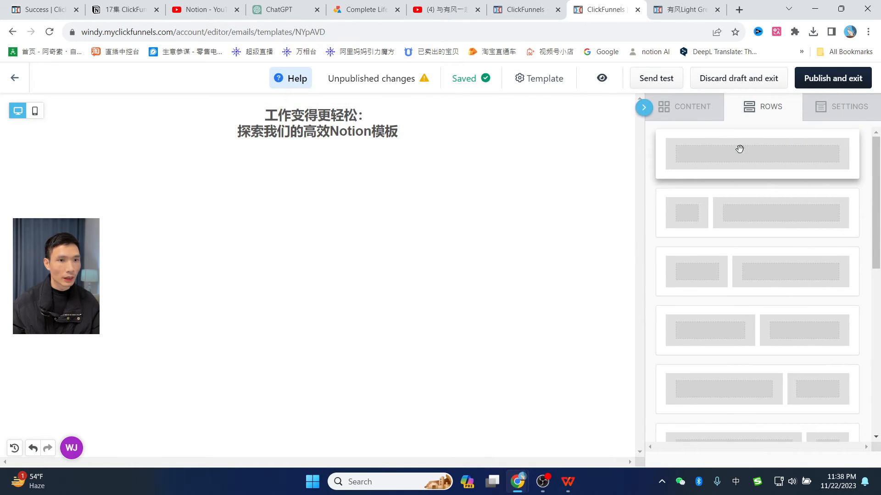
left_click_drag(740, 149, 399, 152)
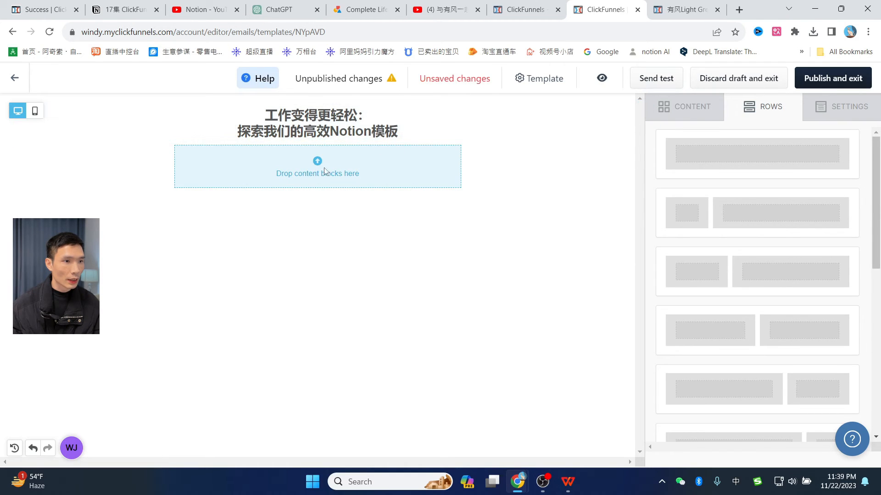
- Place an image block in the empty row and insert the Notion Life OS cover picture from the file manager
left_click(688, 108)
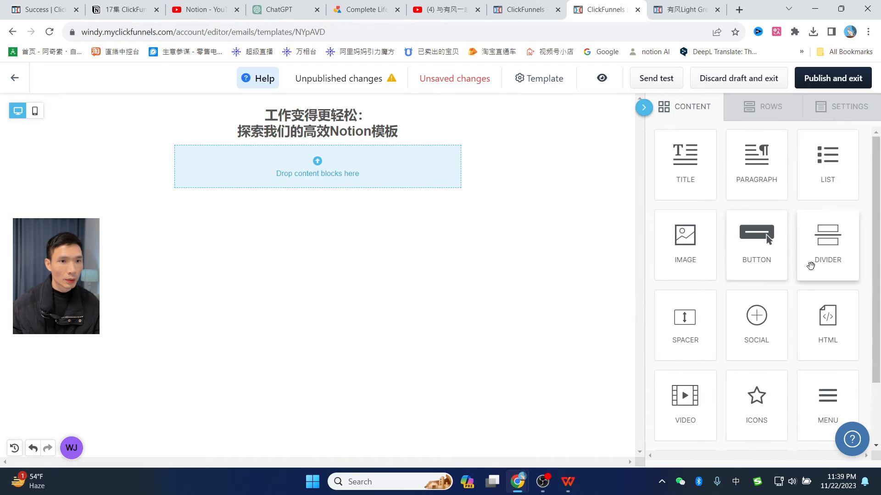
scroll(845, 260, "down", 2)
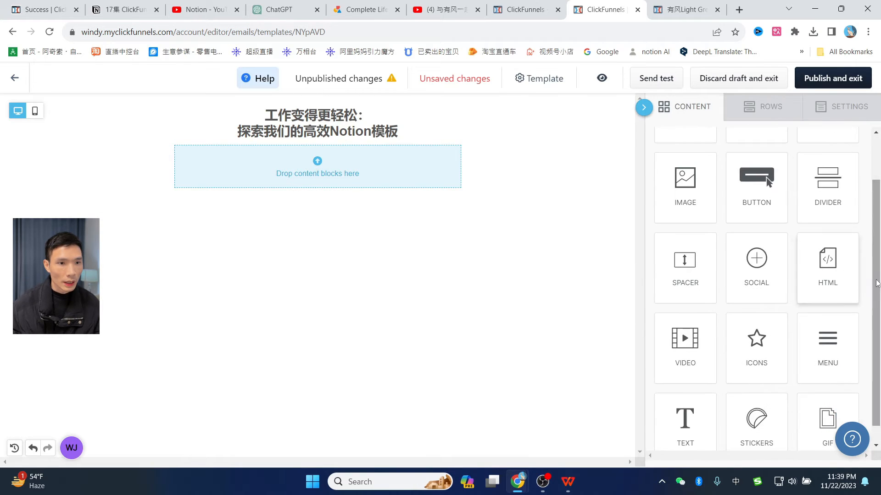
scroll(847, 286, "up", 2)
left_click_drag(685, 220, 322, 173)
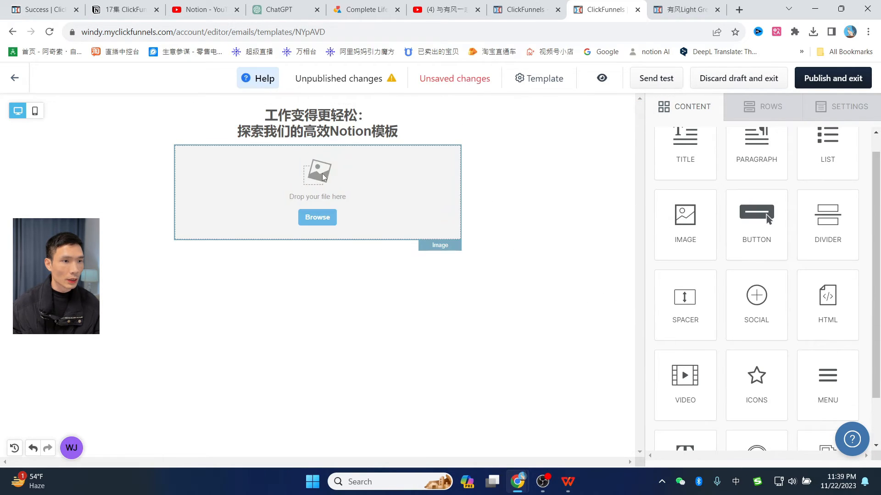
left_click(327, 221)
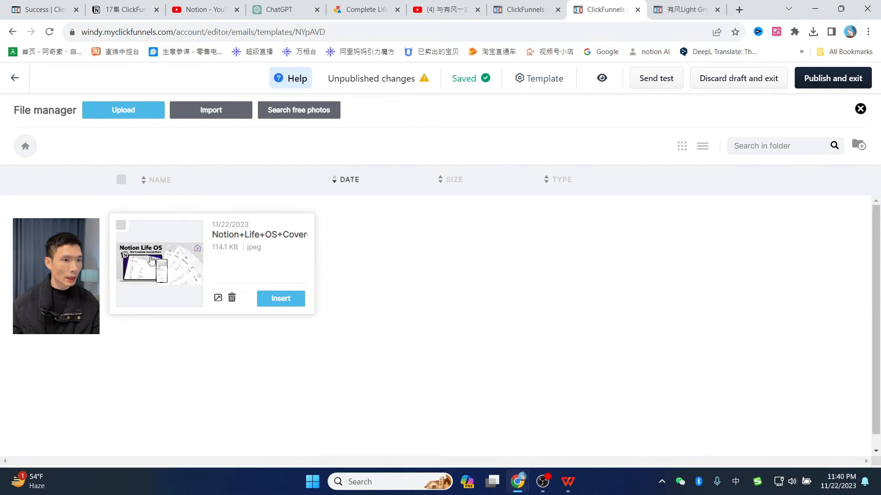
left_click(280, 298)
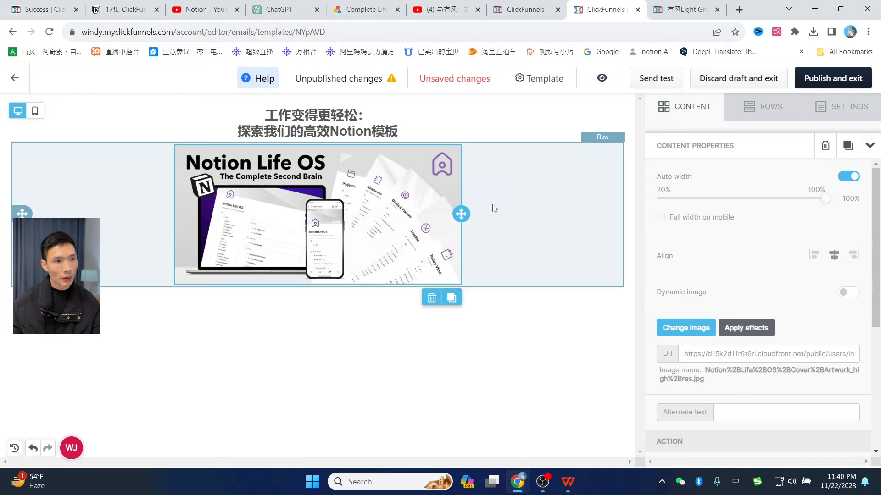
- Place a list block directly below the Notion Life OS cover picture in the email template
left_click(705, 112)
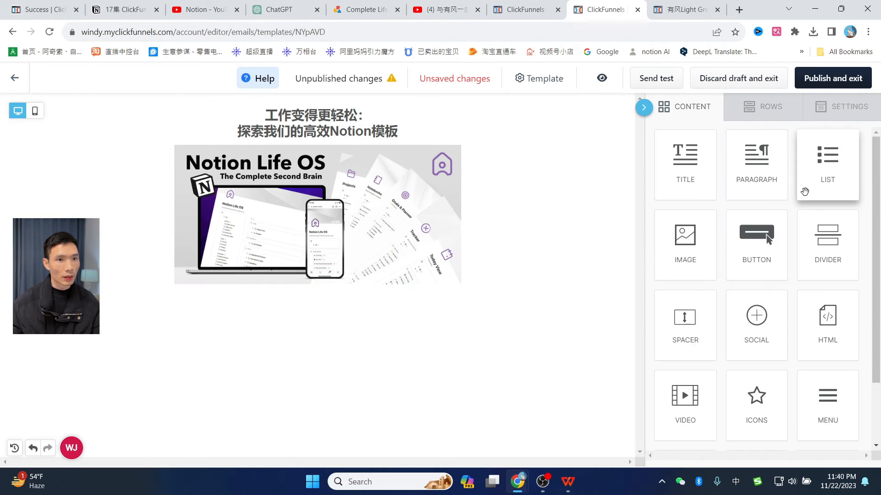
scroll(812, 330, "down", 1)
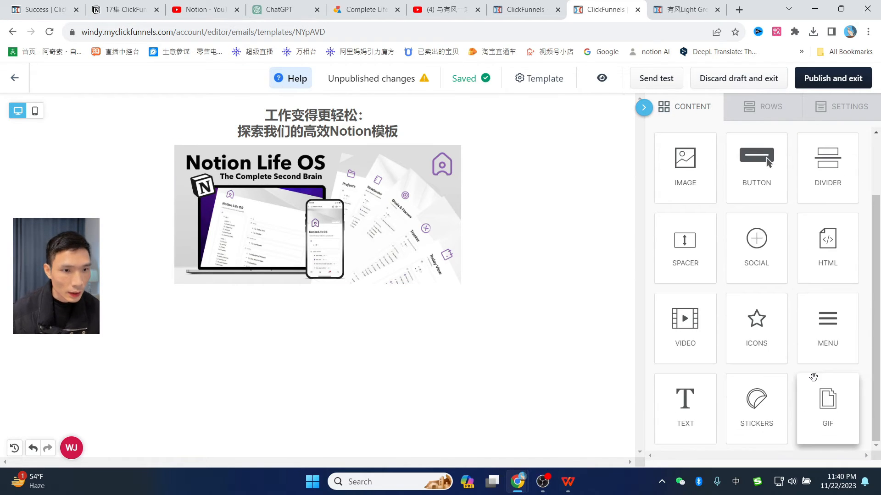
scroll(813, 377, "up", 1)
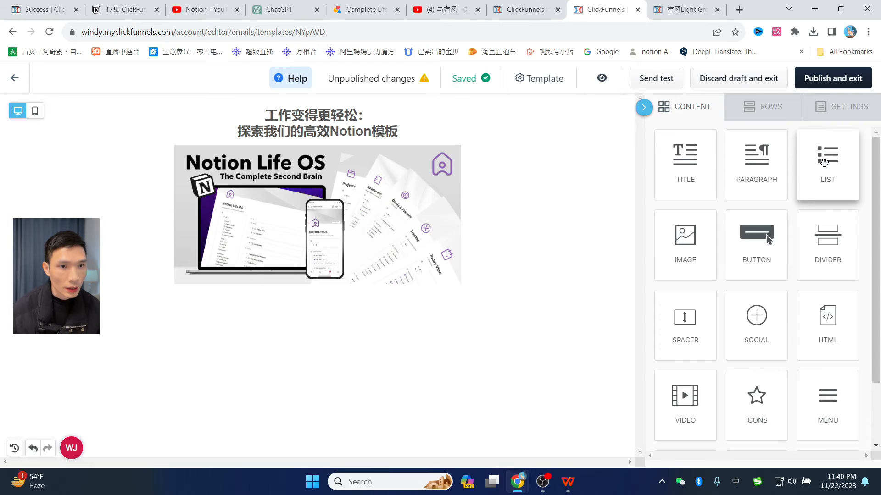
left_click_drag(824, 173, 282, 285)
- Replace the list's placeholder with the 模板亮点 heading and its four feature bullets copied from ChatGPT's marketing email
left_click(288, 13)
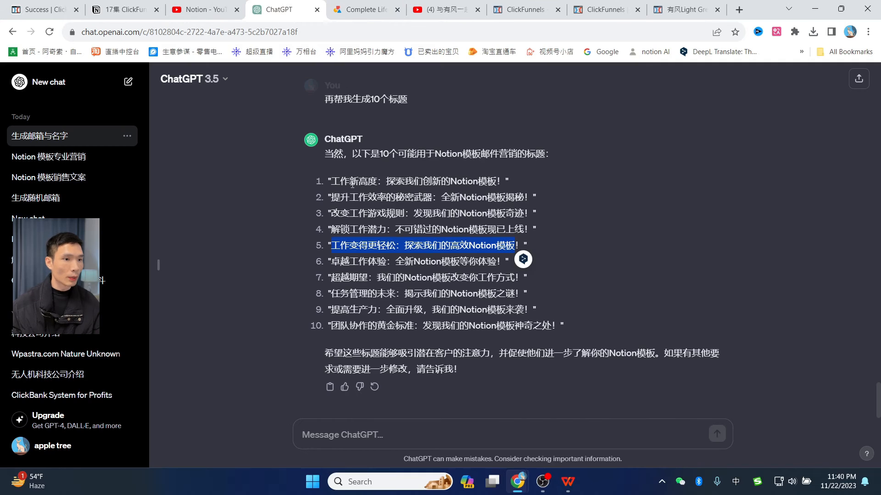
scroll(352, 184, "up", 12)
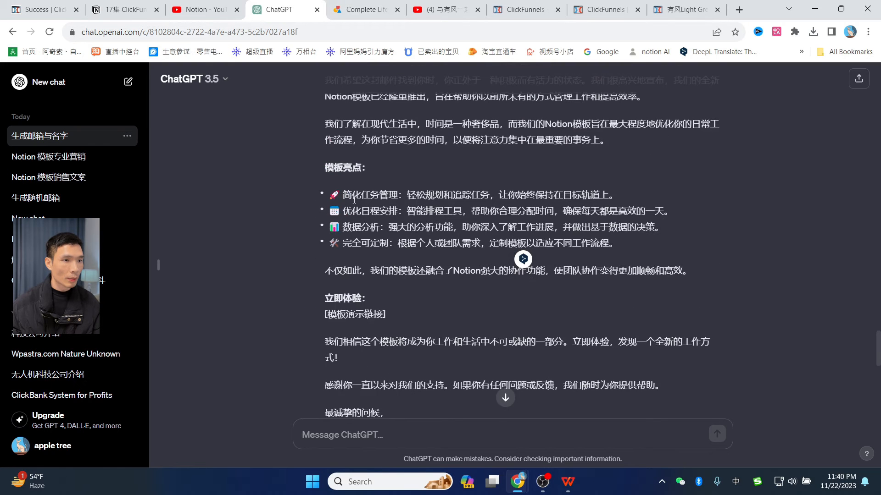
left_click_drag(327, 171, 624, 237)
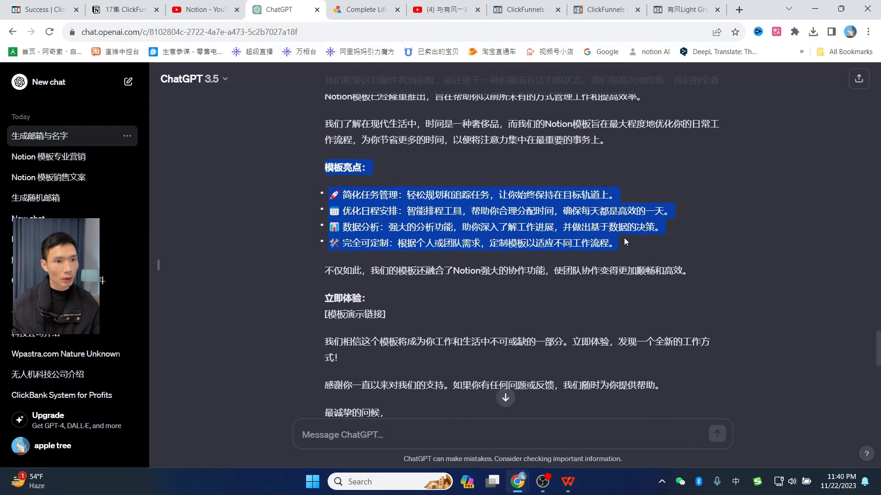
left_click(670, 4)
left_click(605, 5)
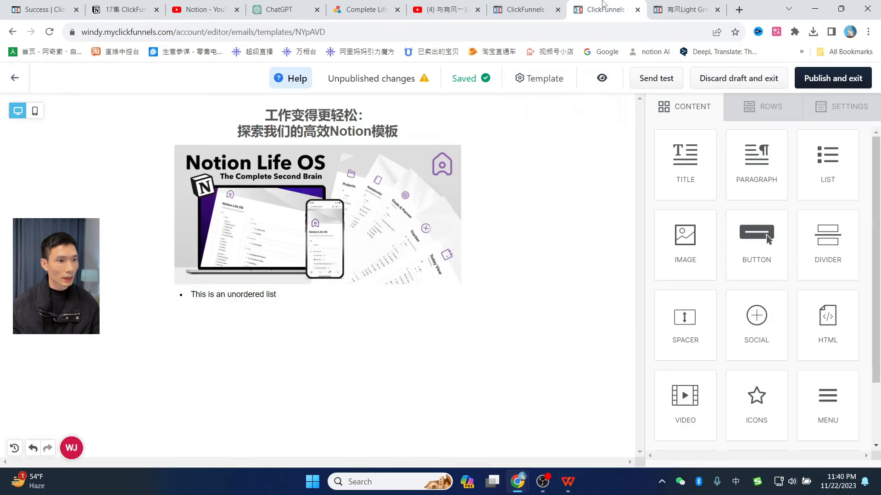
left_click(201, 295)
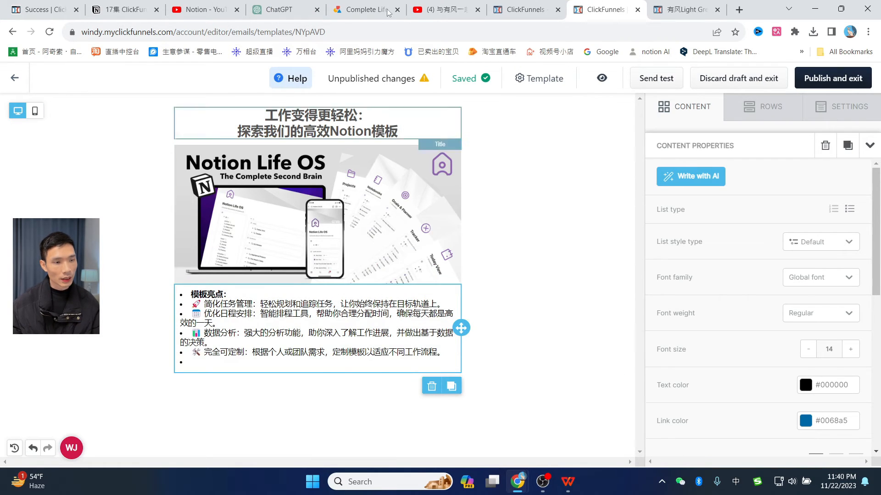
- Copy ChatGPT's closing text from 我们相信这个模板 through 最诚挚的问候 and go back to the ClickFunnels email editor
left_click(279, 9)
scroll(381, 234, "down", 3)
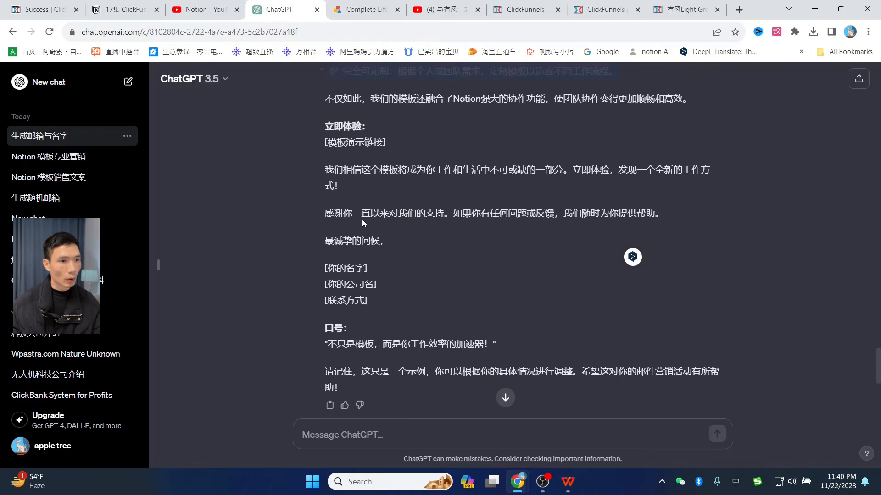
left_click_drag(324, 169, 403, 240)
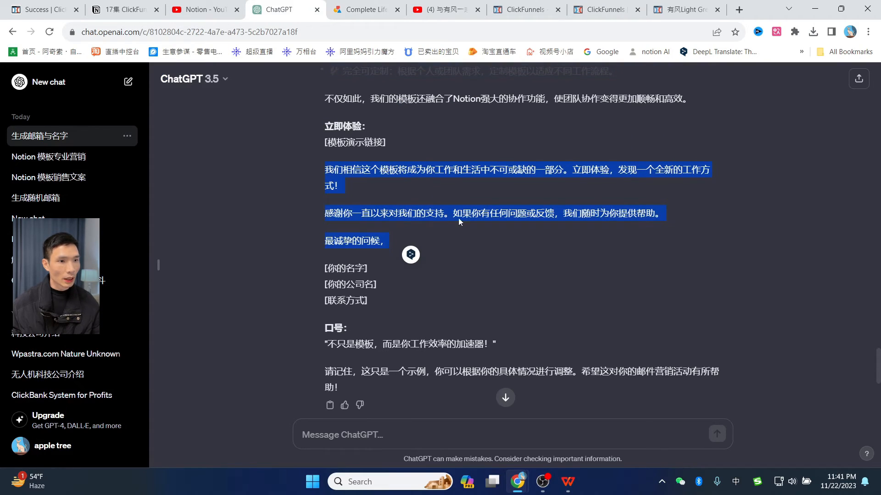
left_click(686, 9)
left_click(606, 9)
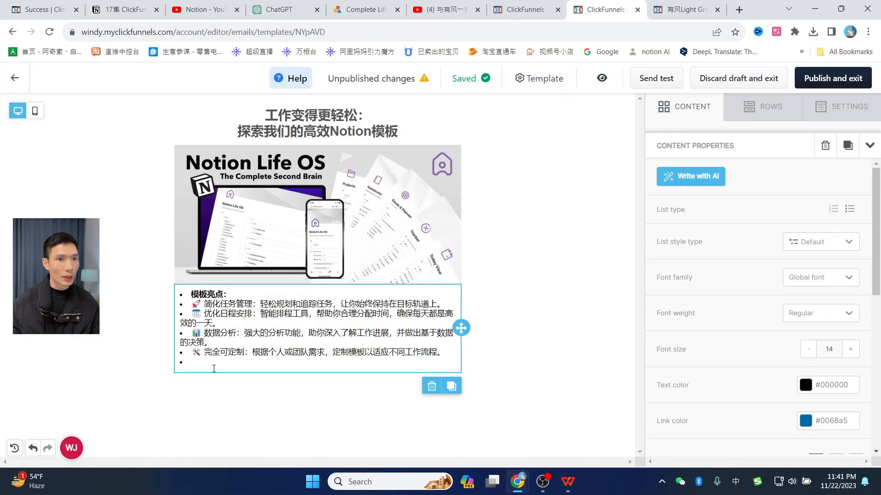
- Add a single-column row below the list and place a title block in it
left_click(756, 106)
left_click_drag(739, 152, 305, 367)
left_click(690, 113)
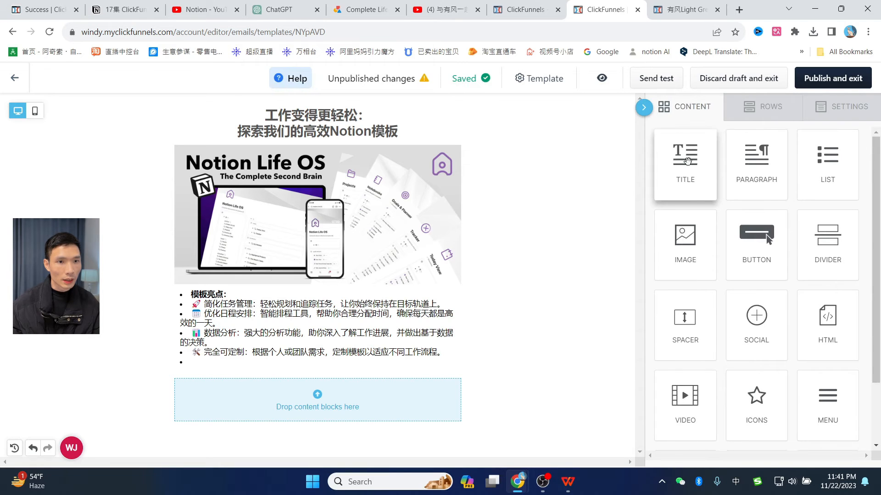
left_click_drag(685, 165, 337, 404)
left_click(366, 388)
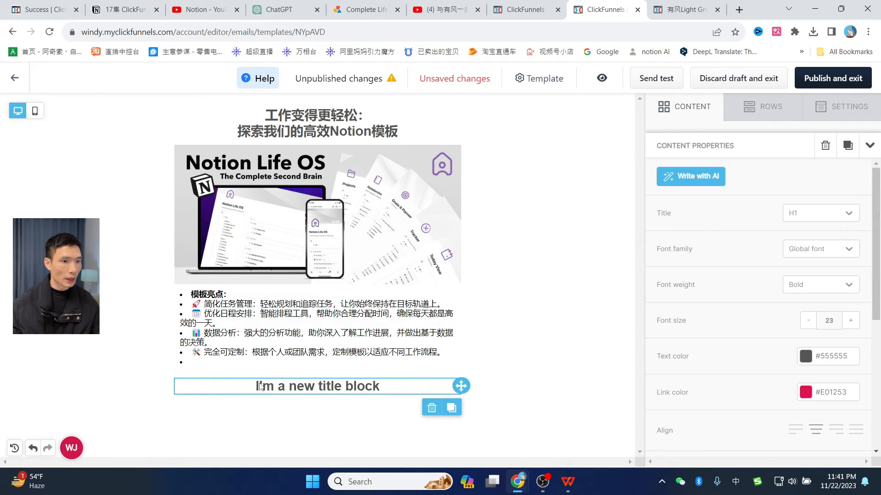
- Replace the new title block's placeholder with the copied closing text, from 我们相信这个模板 through 最诚挚的问候
key("ctrl+a")
key("BackSpace")
type("我们相信这个模板将成为你工作和生活中不可或缺的一部分。立即体验，发现一个全新的工作方式！感谢你一直以来对我们的支持。如果你有任何问题或反馈，我们随时为你提供帮助。最诚挚的问候，")
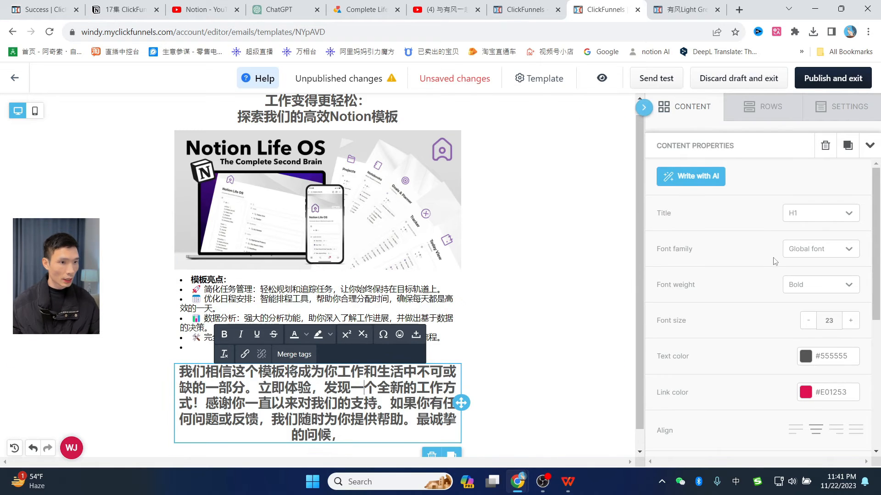
- Set the closing text block to heading level H2, align it left and indent its first line
left_click(853, 214)
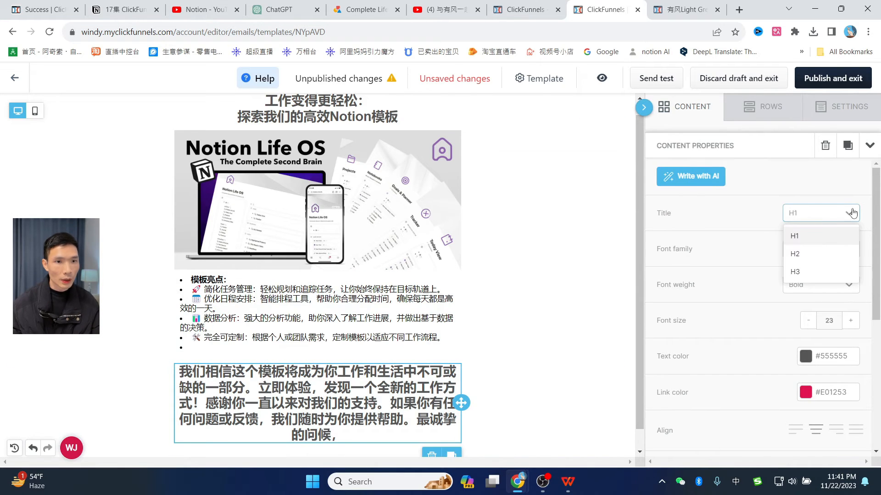
left_click(807, 253)
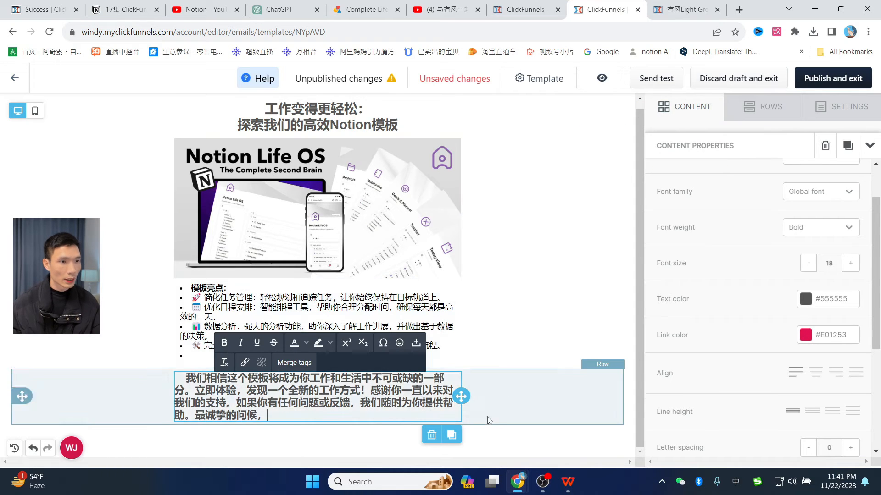
left_click(487, 420)
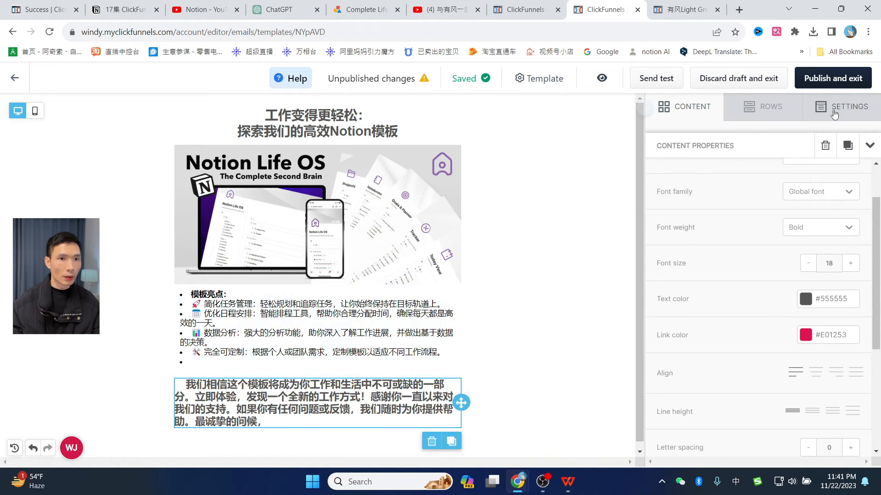
- Publish the finished email template and open the windy有风模板 entry's details
left_click(826, 82)
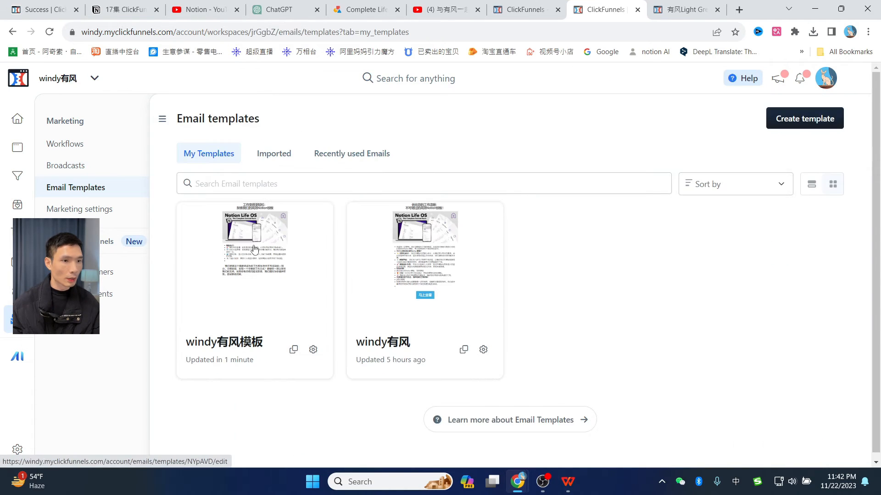
left_click(266, 246)
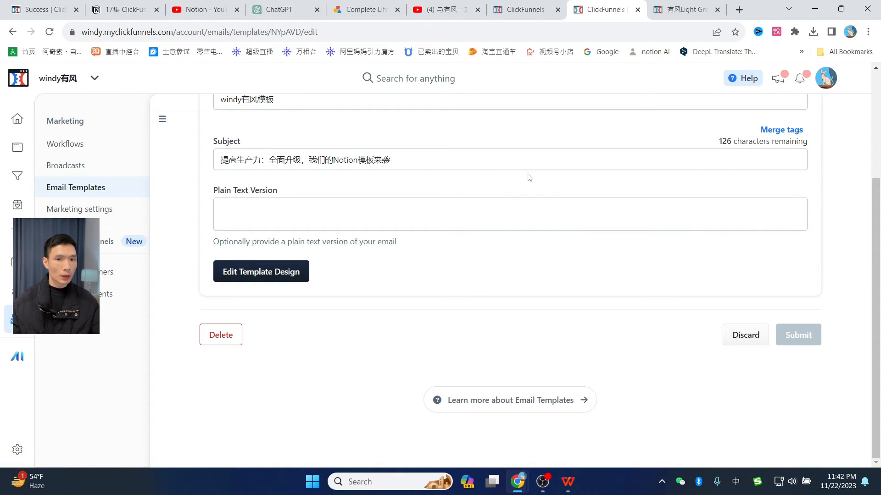
- Create a new email broadcast named windy有风的模板
left_click(66, 169)
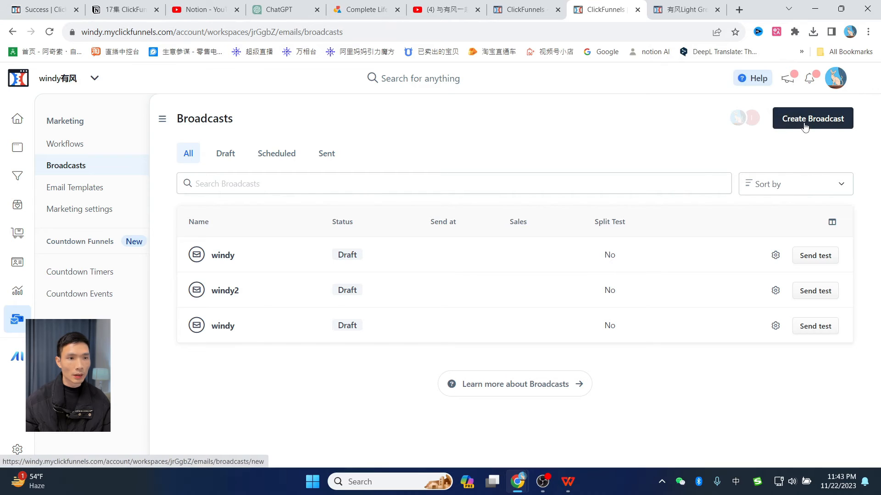
left_click(805, 125)
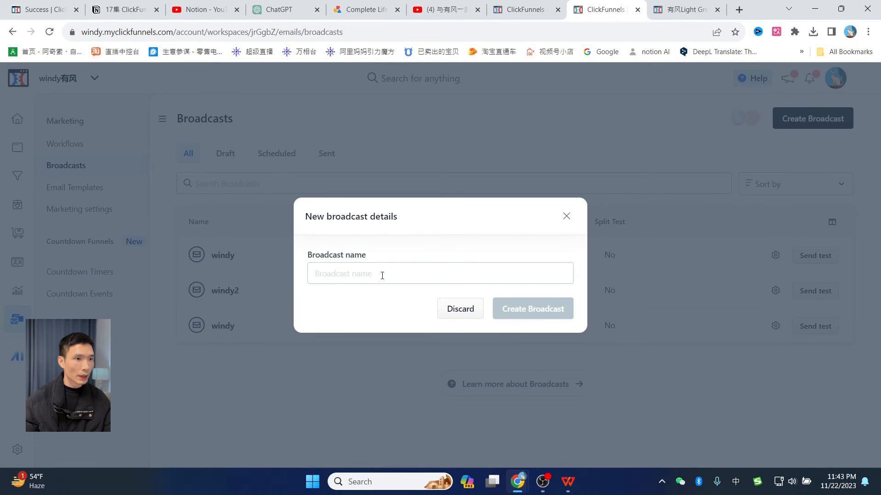
left_click(382, 275)
type("windy有风的模板")
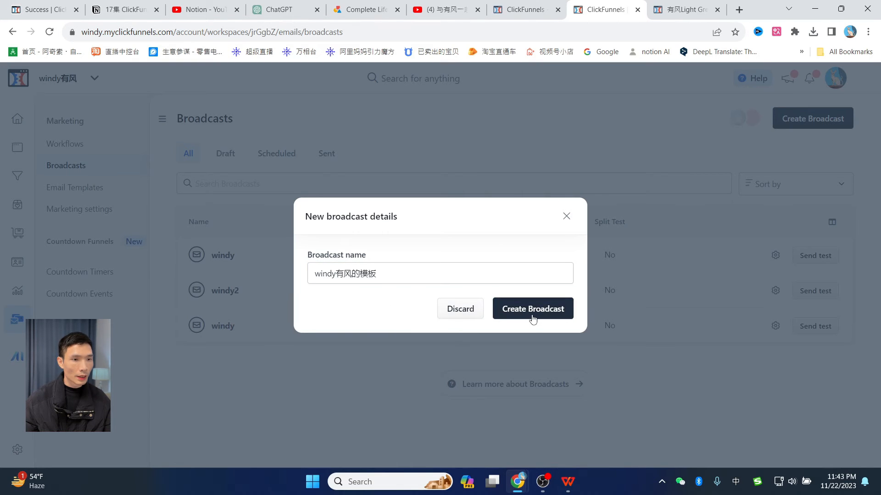
left_click(532, 318)
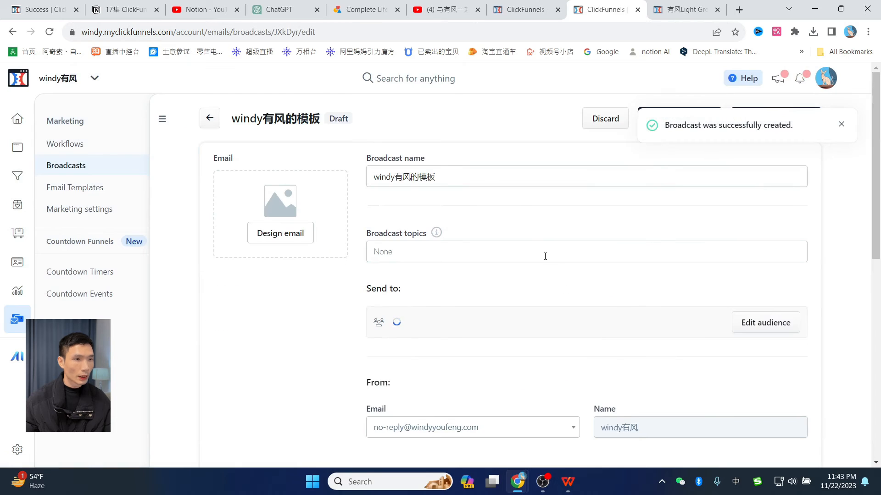
- Use the saved windy有风模板 template as the broadcast's email design and return to the broadcast's settings
left_click(289, 239)
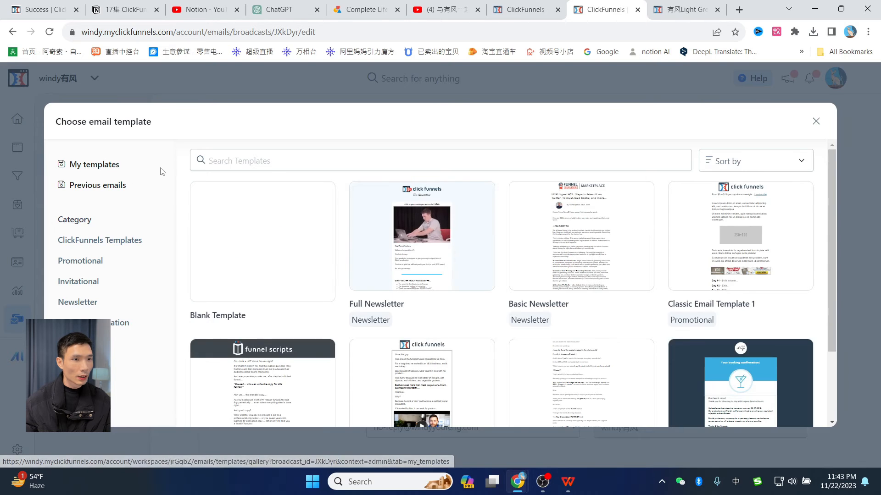
left_click(107, 169)
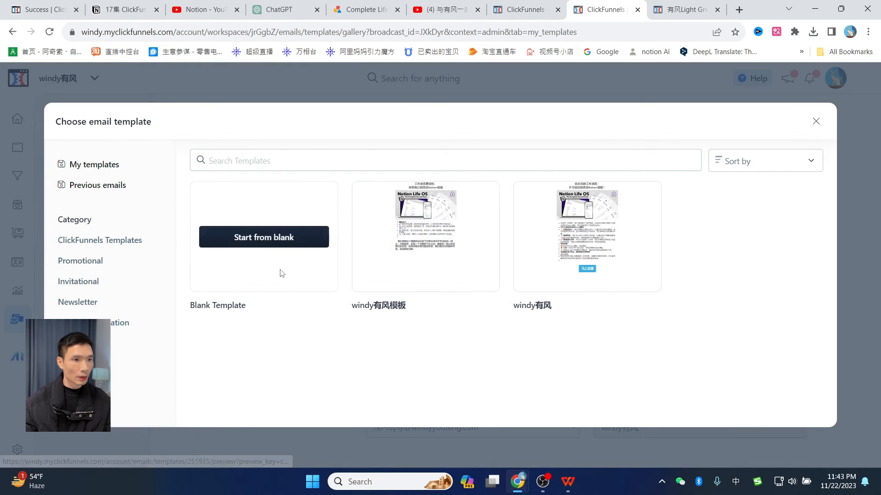
mouse_move(394, 231)
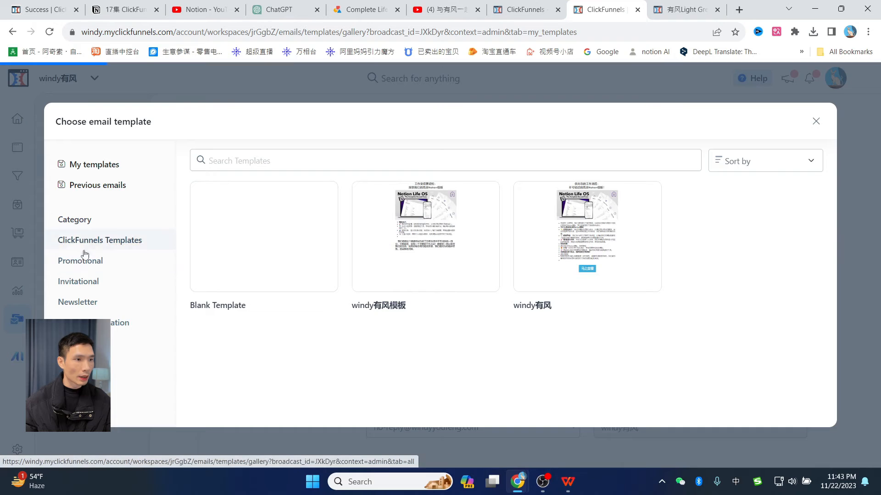
left_click(80, 269)
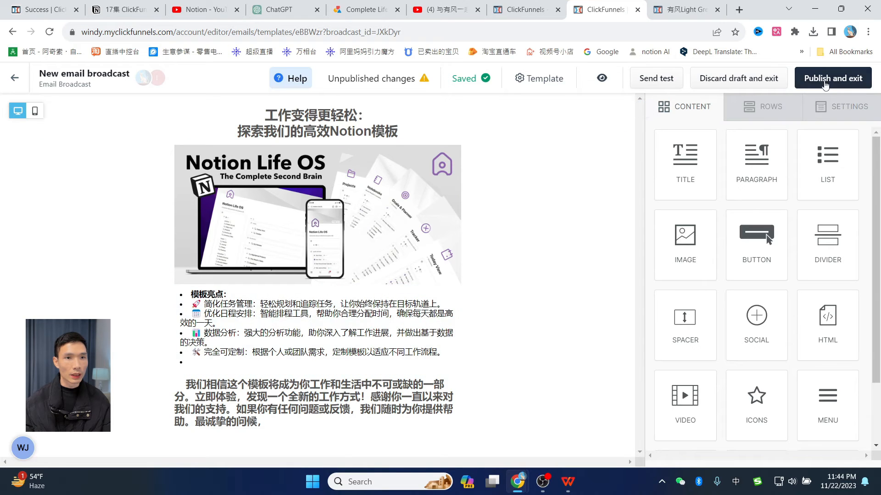
left_click(14, 77)
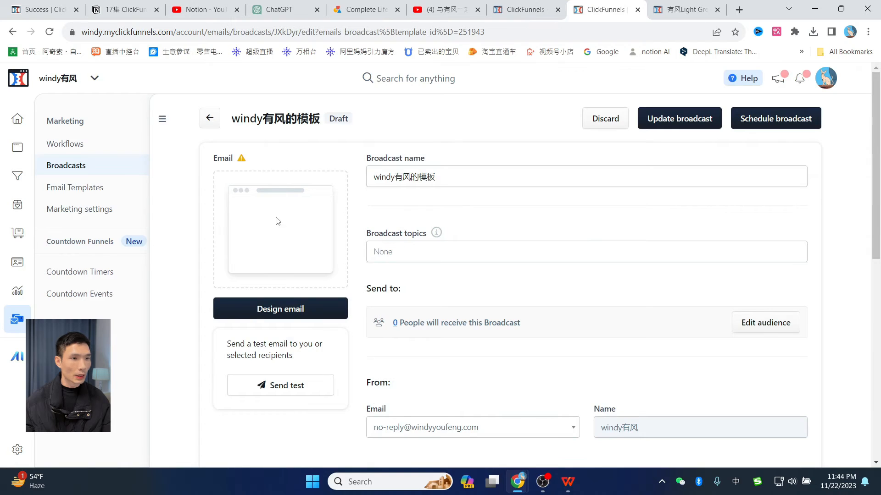
- Set the broadcast topic of windy有风的模板 to General
scroll(660, 243, "down", 1)
scroll(623, 240, "up", 1)
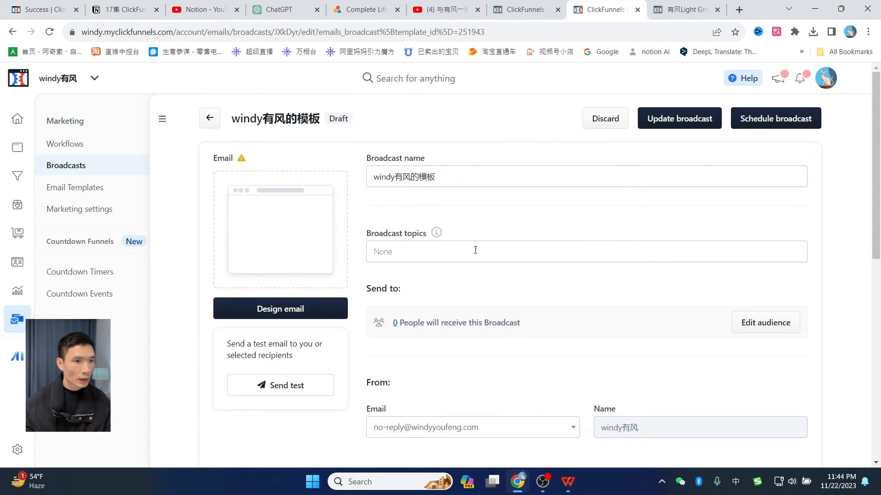
left_click(453, 179)
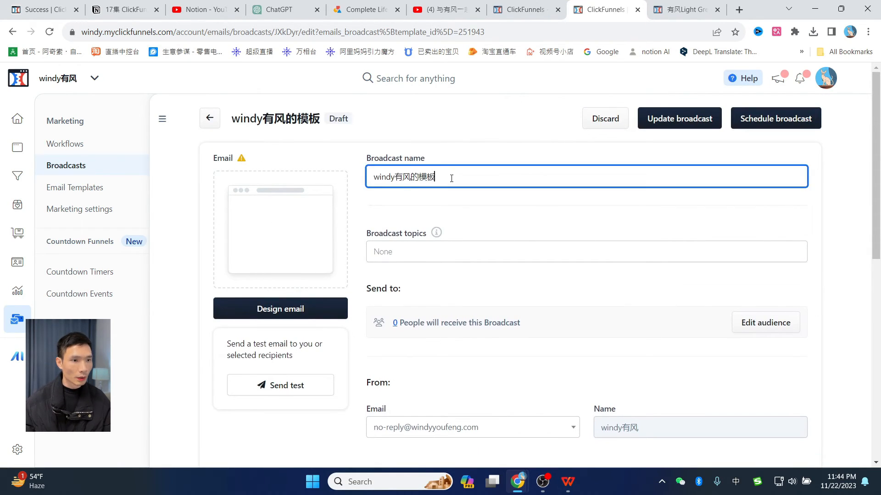
left_click(406, 252)
left_click(398, 275)
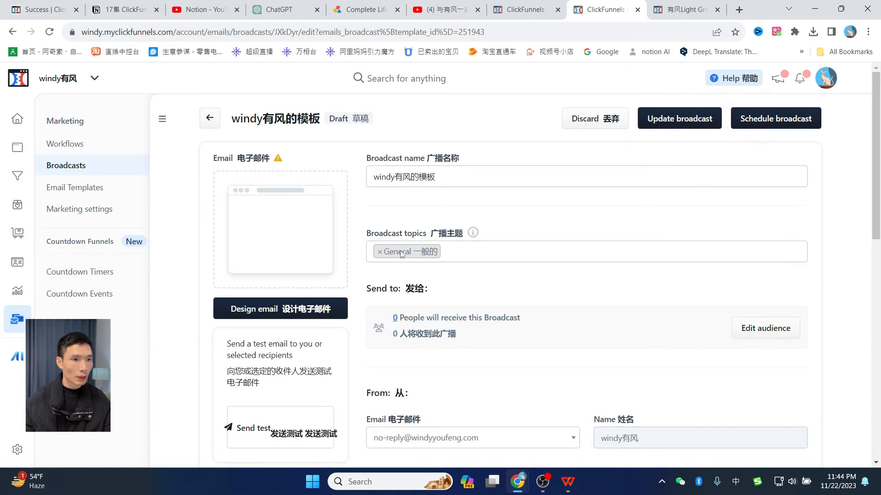
left_click(461, 176)
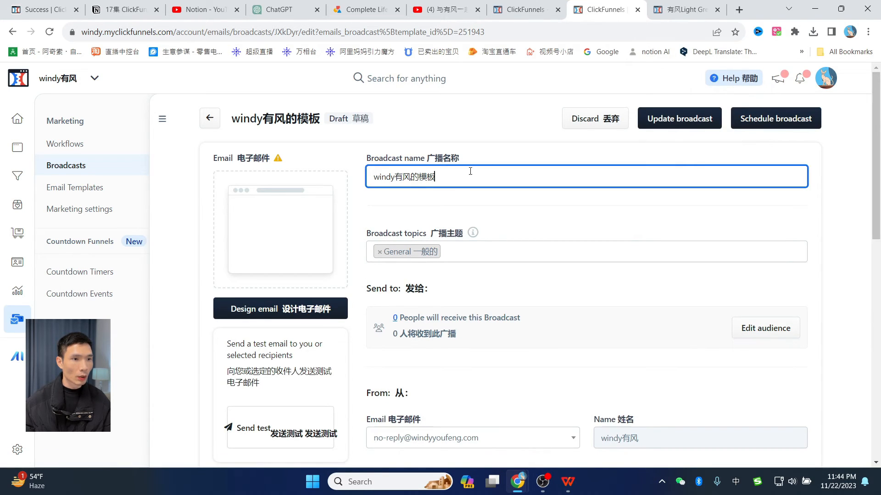
left_click(499, 146)
- Select the no-reply address as the broadcast's sender email
scroll(543, 197, "down", 1)
scroll(546, 197, "down", 1)
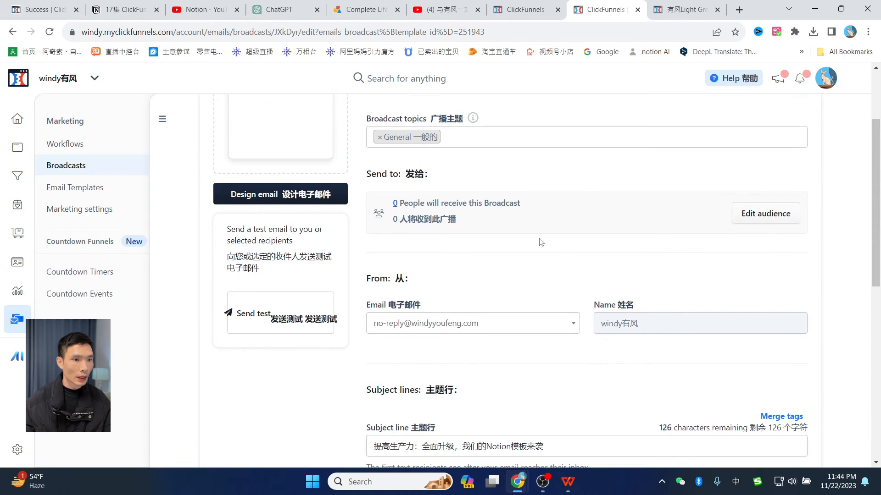
scroll(472, 326, "down", 1)
left_click(487, 275)
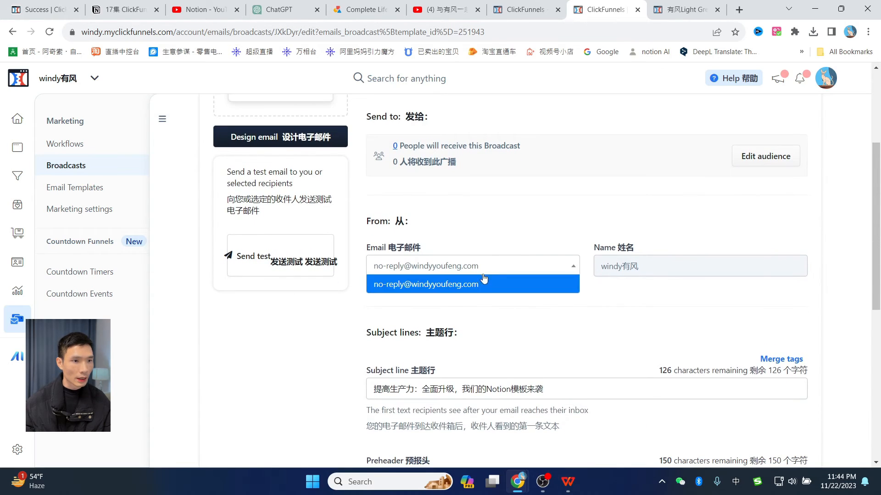
left_click(452, 284)
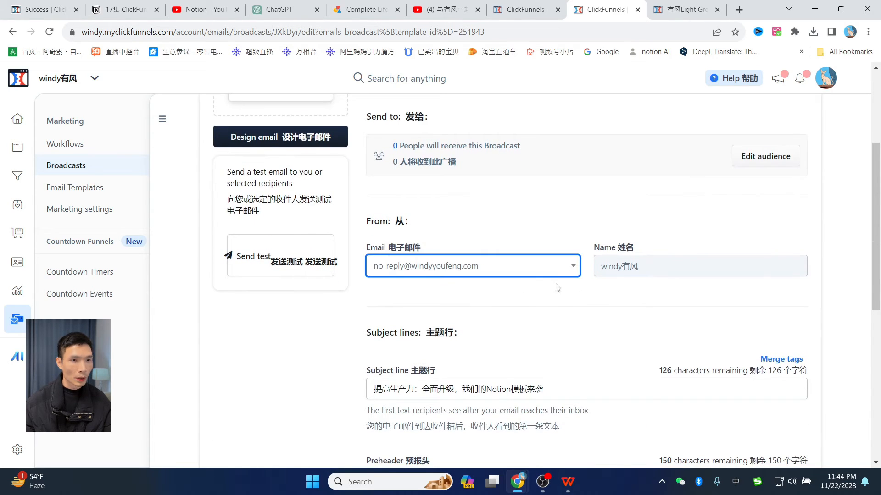
- Set the broadcast's preheader to 全面升级，我们的Notion模板来袭 and its sending option to Later
left_click(659, 267)
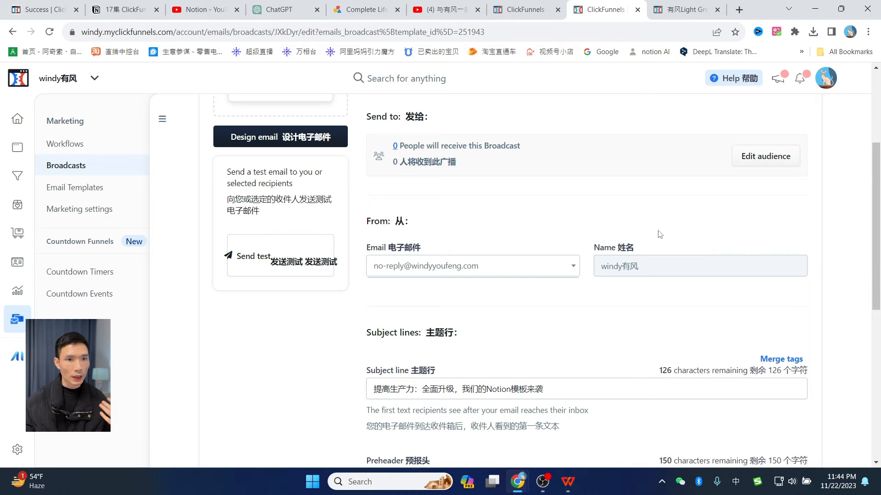
scroll(660, 235, "up", 1)
scroll(582, 271, "down", 3)
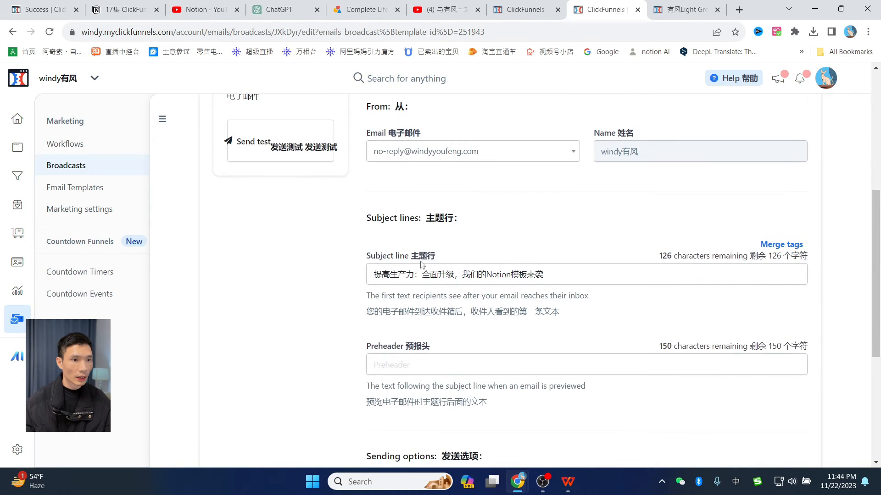
scroll(541, 265, "down", 1)
left_click_drag(553, 218, 341, 213)
left_click(455, 306)
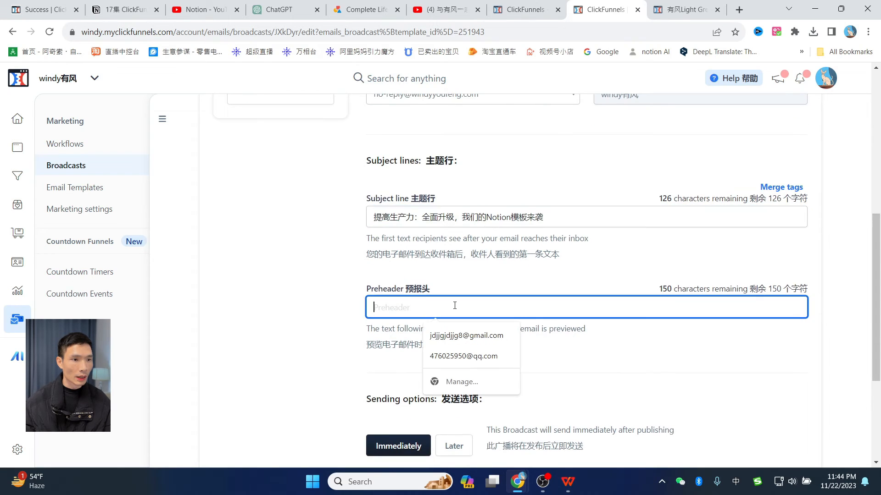
left_click(542, 265)
scroll(505, 260, "down", 1)
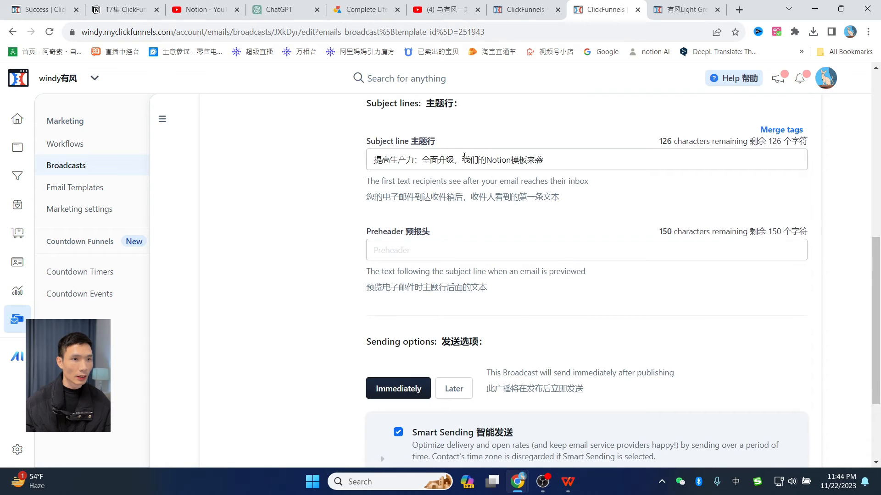
left_click(517, 251)
type("全面升级，我们的Notion模板来袭")
left_click(639, 301)
scroll(639, 301, "down", 2)
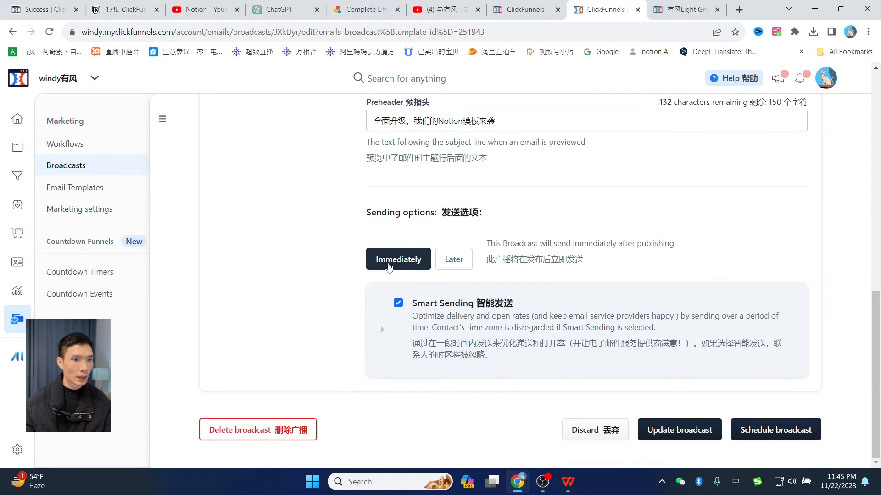
left_click(459, 268)
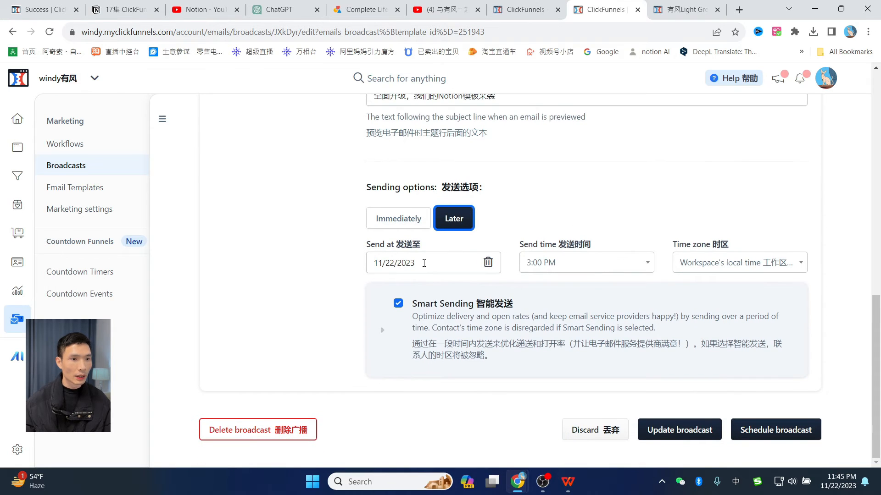
scroll(531, 231, "up", 9)
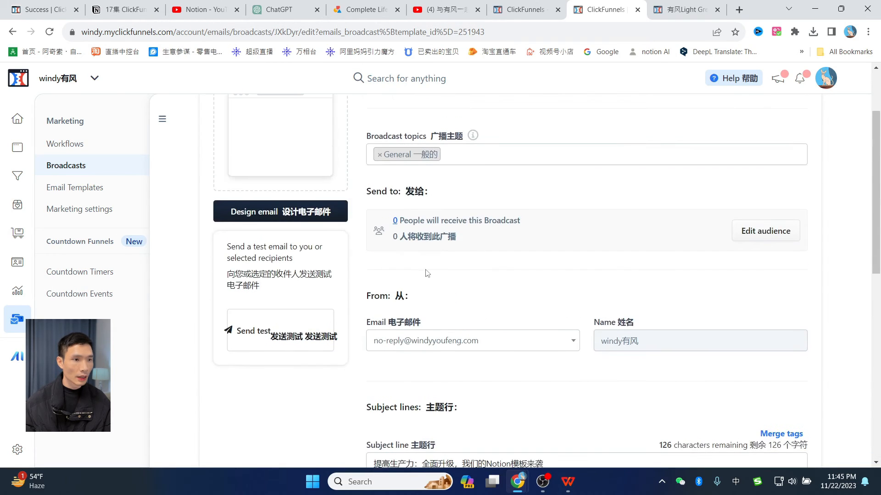
- Show the broadcast page in its original language and open the list of people who will receive the broadcast
left_click(776, 31)
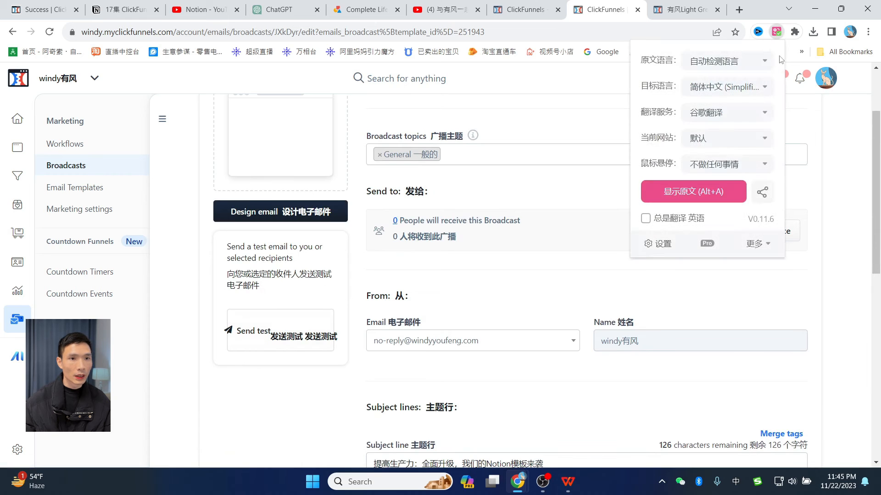
left_click(683, 192)
scroll(285, 208, "up", 4)
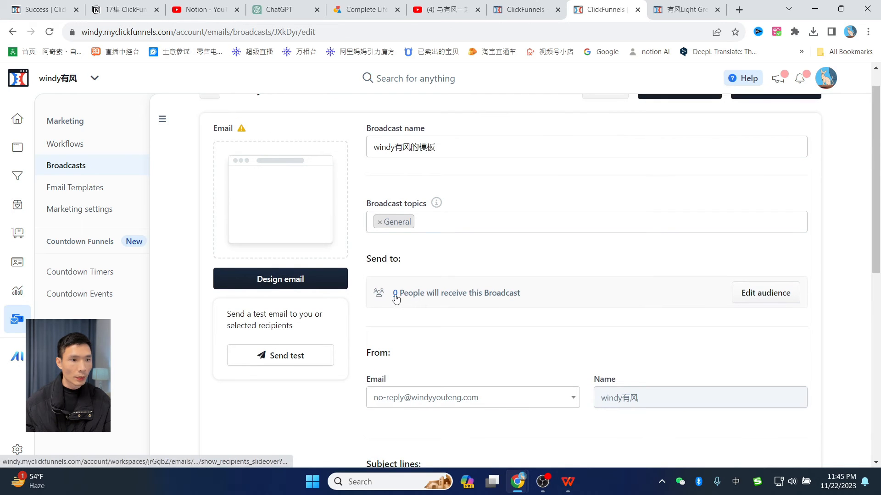
left_click(395, 294)
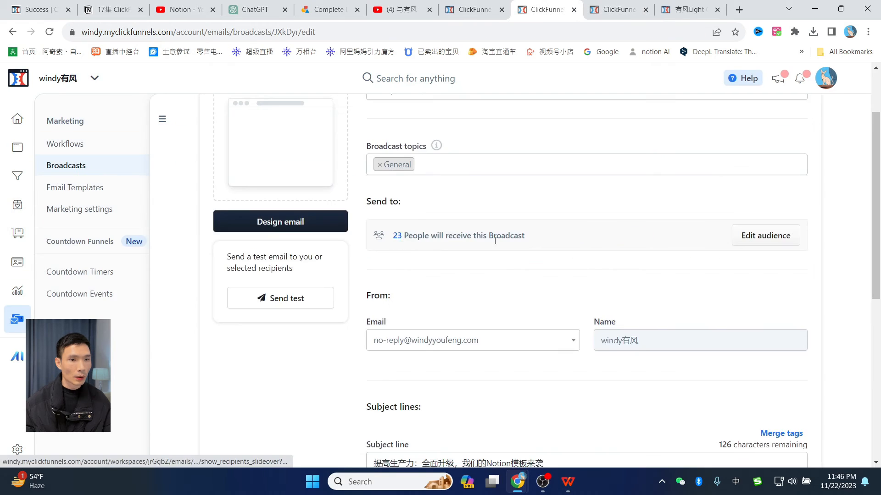
- Send a test email of the windy有风的模板 broadcast to the prefilled recipient address
scroll(606, 254, "up", 2)
scroll(597, 251, "down", 5)
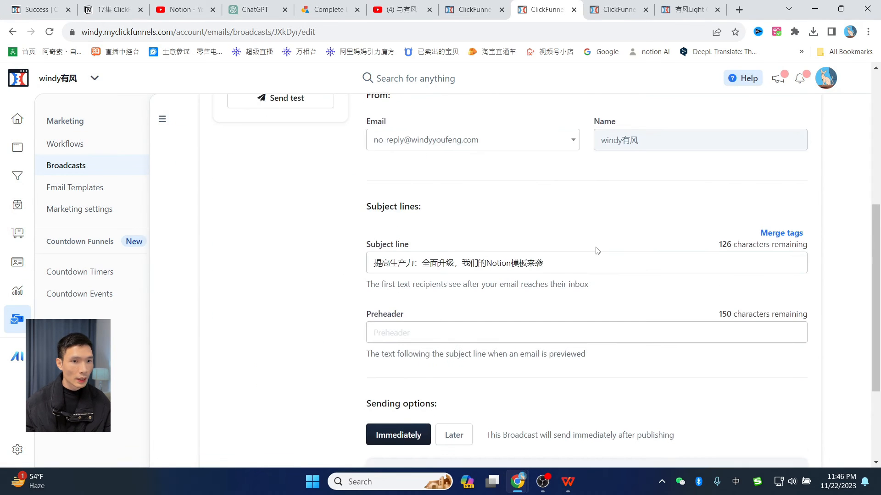
scroll(598, 250, "down", 3)
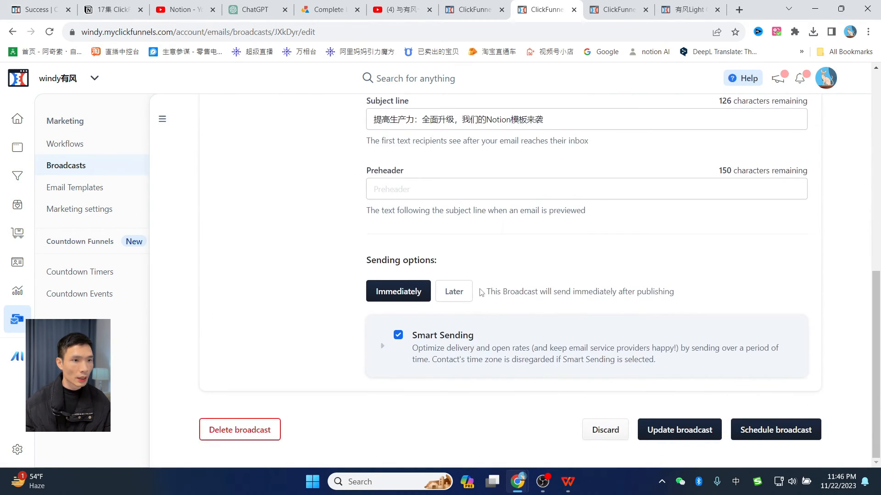
left_click(454, 292)
scroll(557, 276, "up", 6)
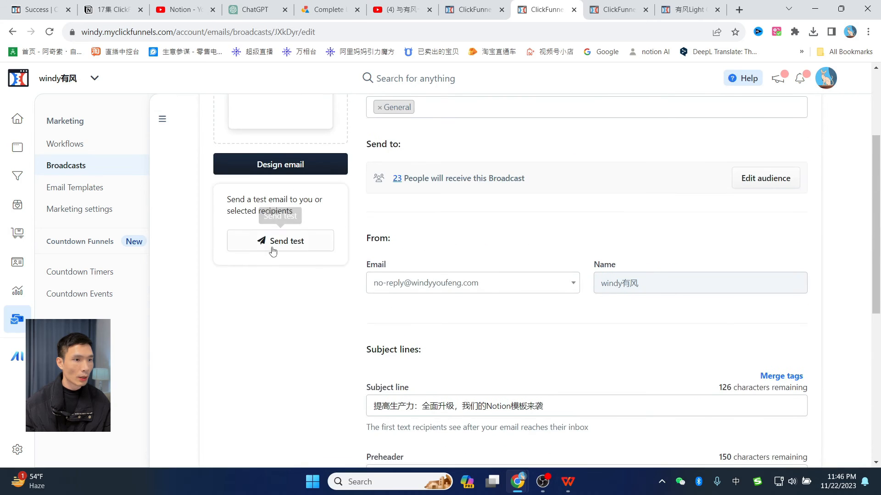
left_click(274, 247)
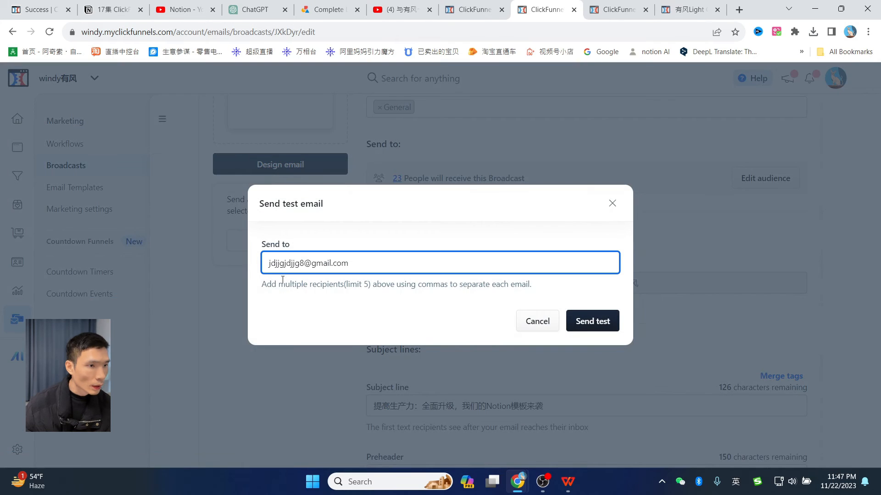
left_click(584, 326)
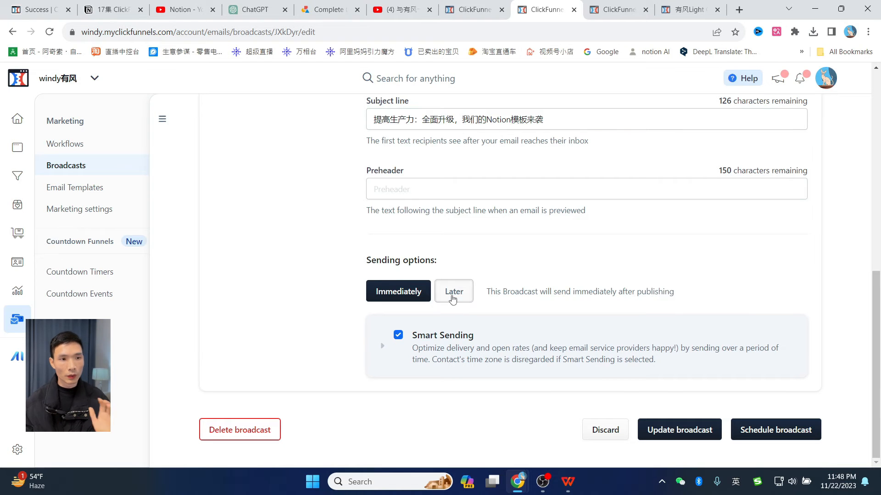
- Set the broadcast's sending option to Later, update the broadcast, and return to the list of broadcasts
left_click(453, 297)
scroll(555, 274, "down", 1)
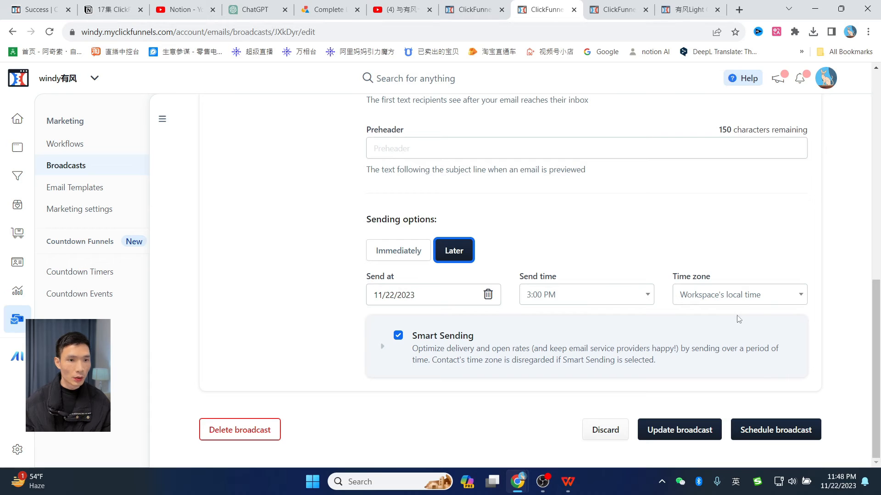
left_click(679, 431)
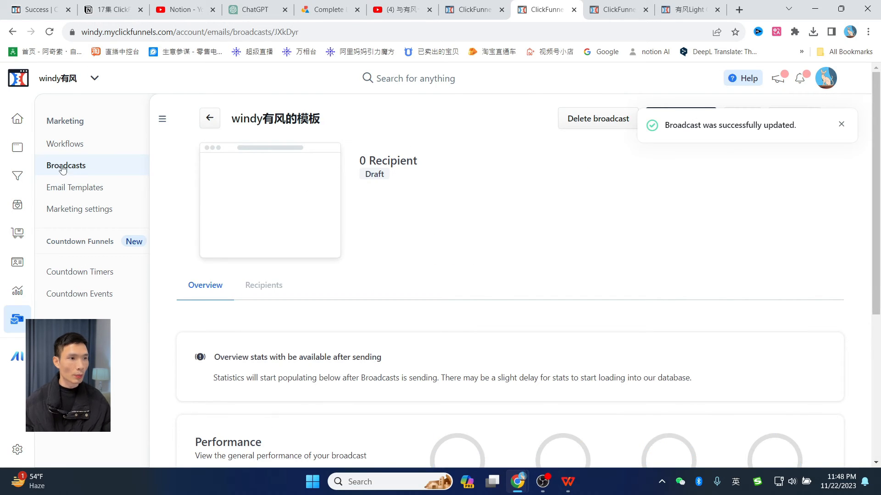
left_click(64, 165)
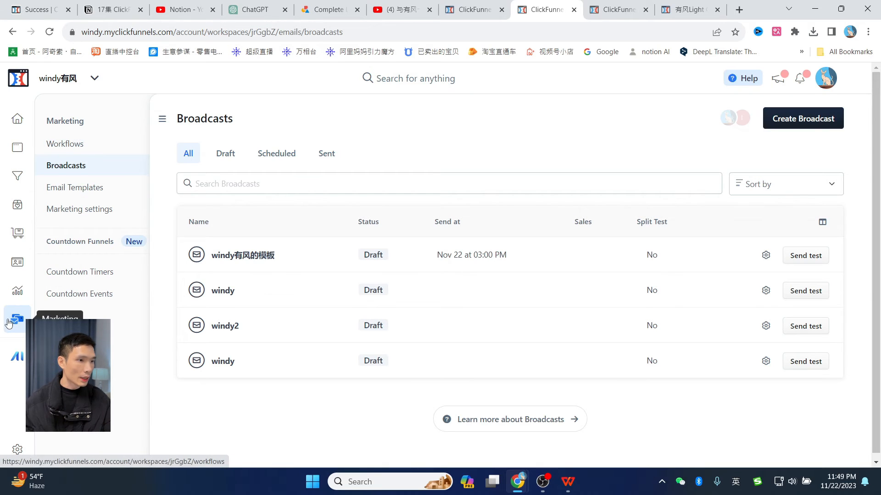
- Create a new workflow named windy有风你好 with the run type Only one run per contact
left_click(74, 147)
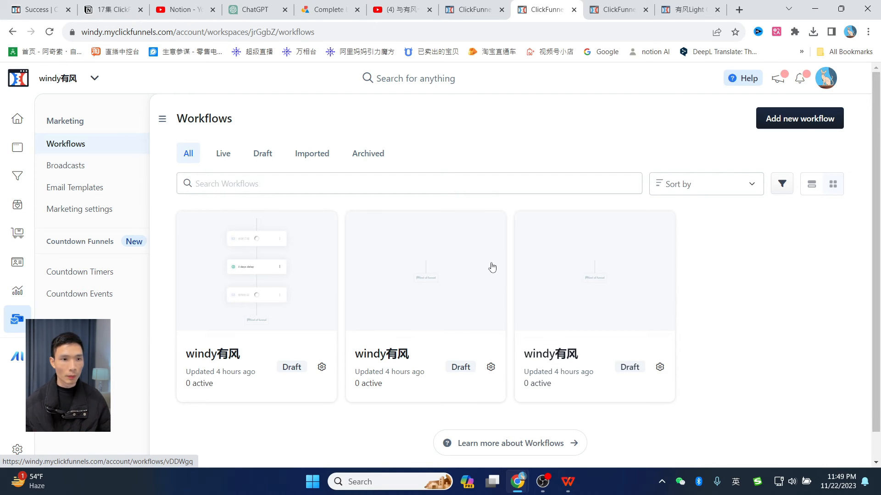
left_click(791, 125)
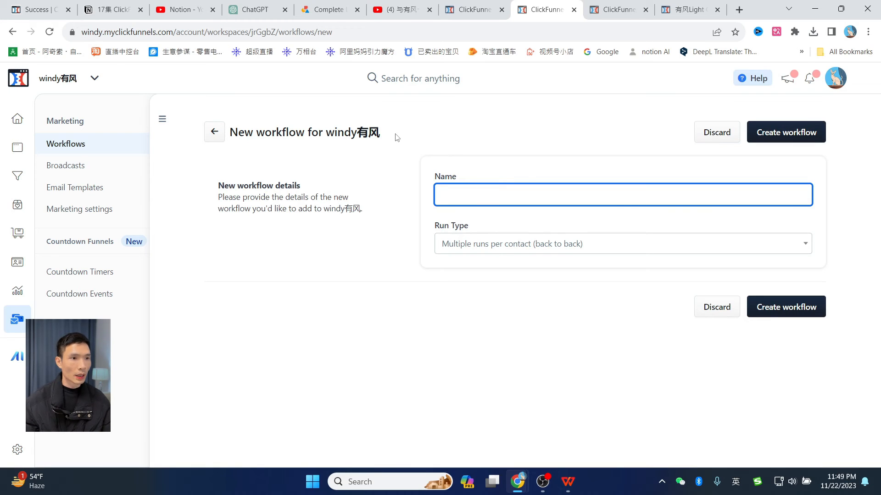
left_click_drag(390, 136, 327, 129)
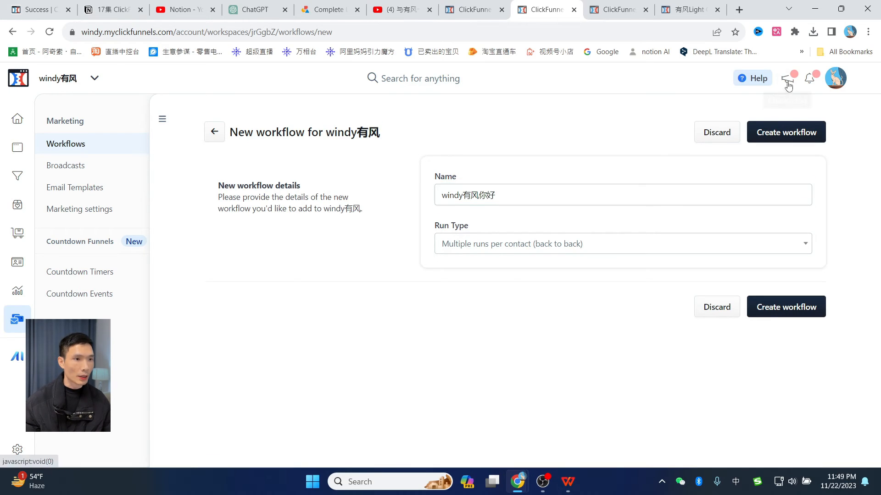
left_click(776, 34)
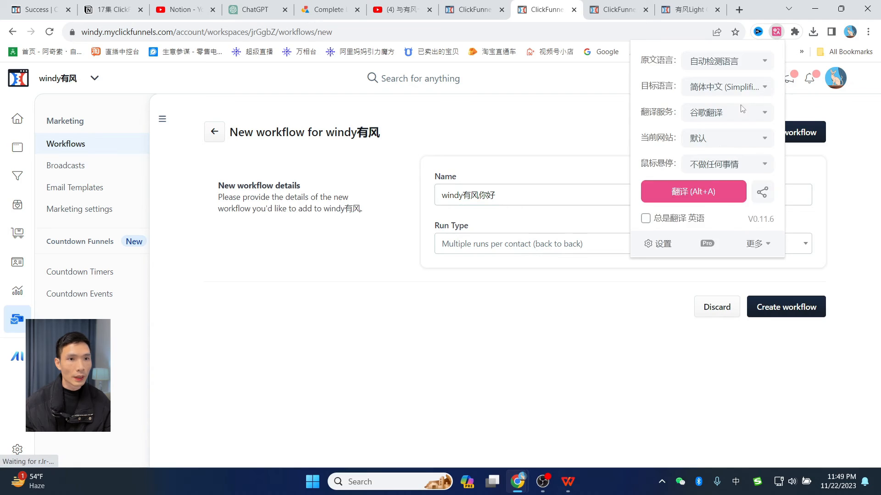
left_click(688, 192)
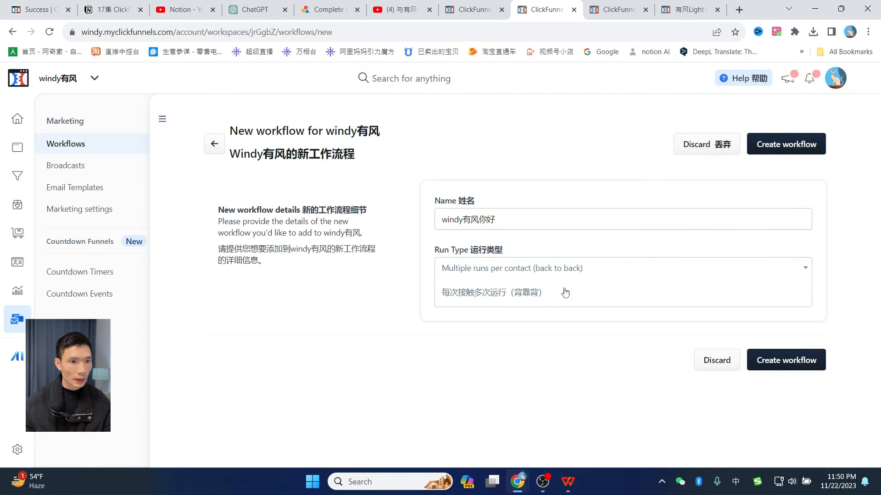
left_click(638, 279)
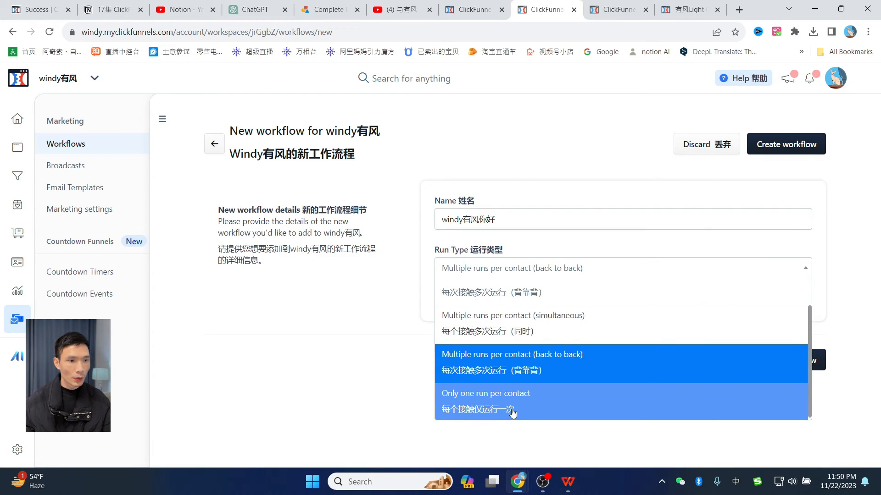
left_click(493, 406)
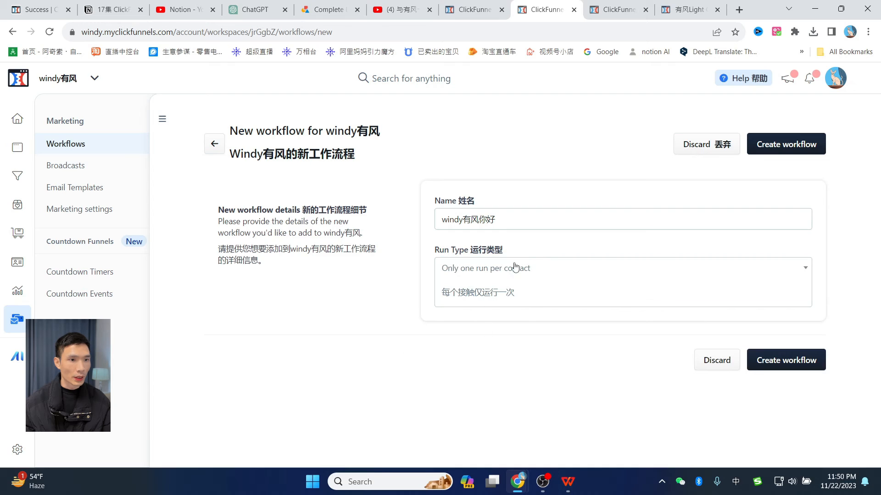
left_click(786, 367)
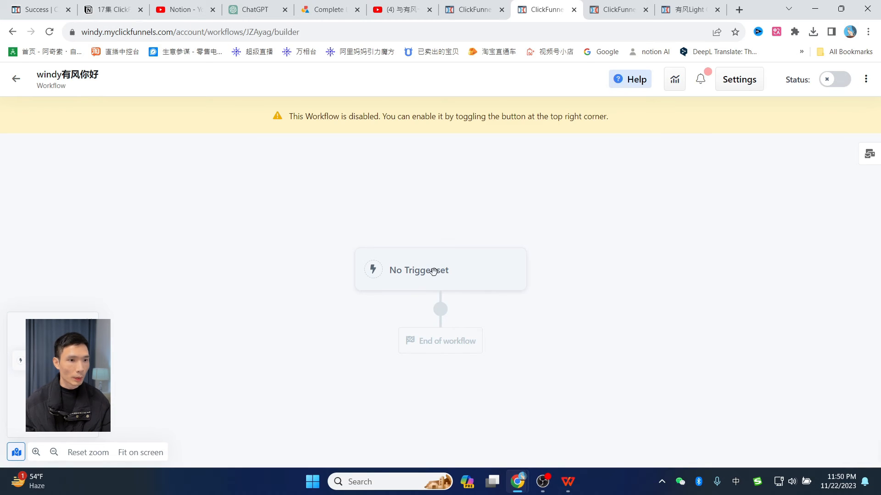
- Start a new trigger for the windy有风你好 workflow with the event type Opt-In
left_click(434, 271)
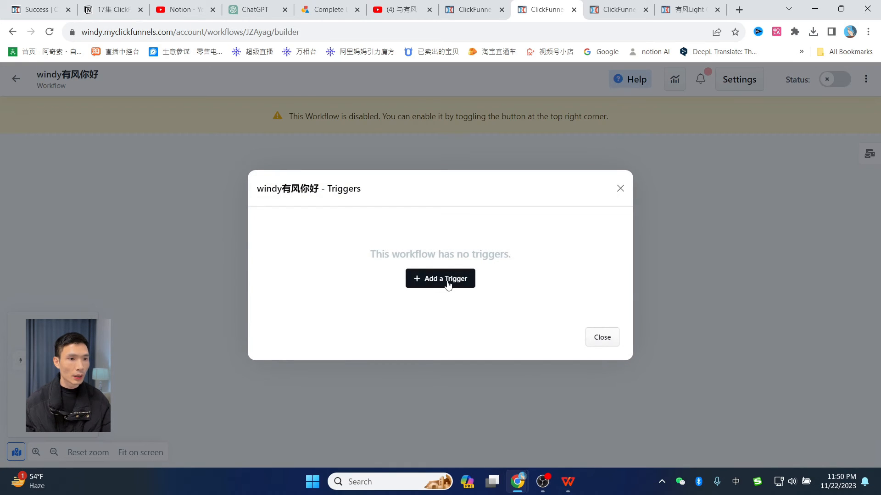
left_click(449, 283)
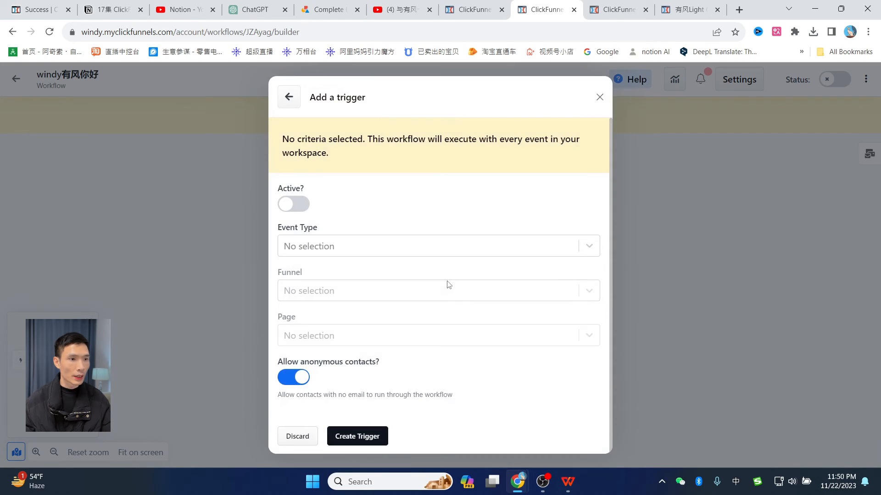
left_click(363, 248)
- Review the windy有风的Notion模板 landing page and its call-to-action button in the notion Launch Funnel, and return to the workflow trigger
scroll(385, 305, "down", 3)
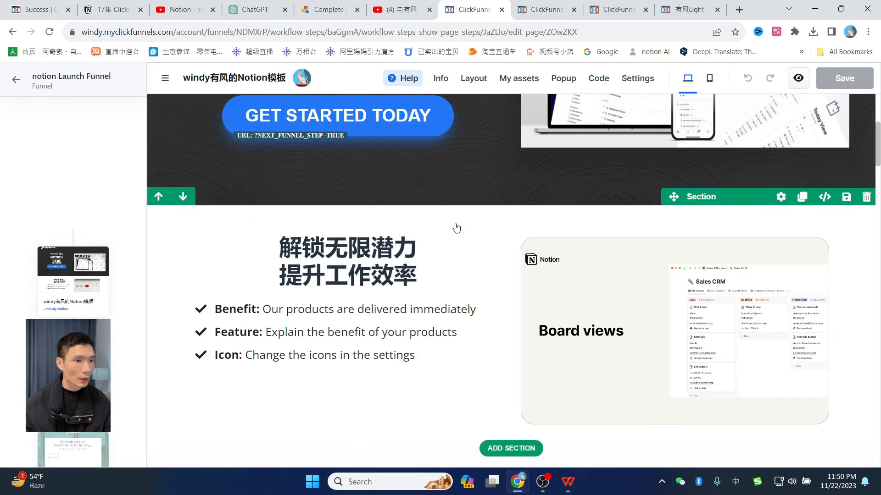
scroll(454, 226, "up", 5)
scroll(448, 301, "down", 3)
scroll(448, 302, "up", 3)
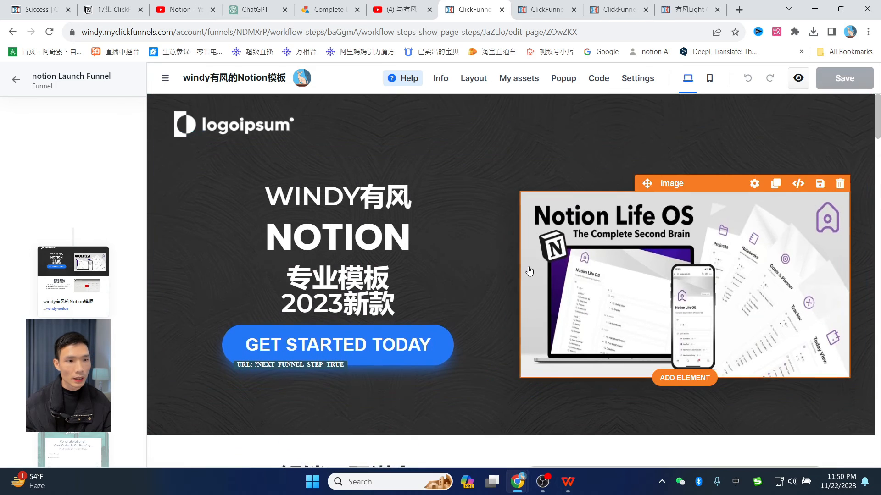
scroll(389, 358, "down", 10)
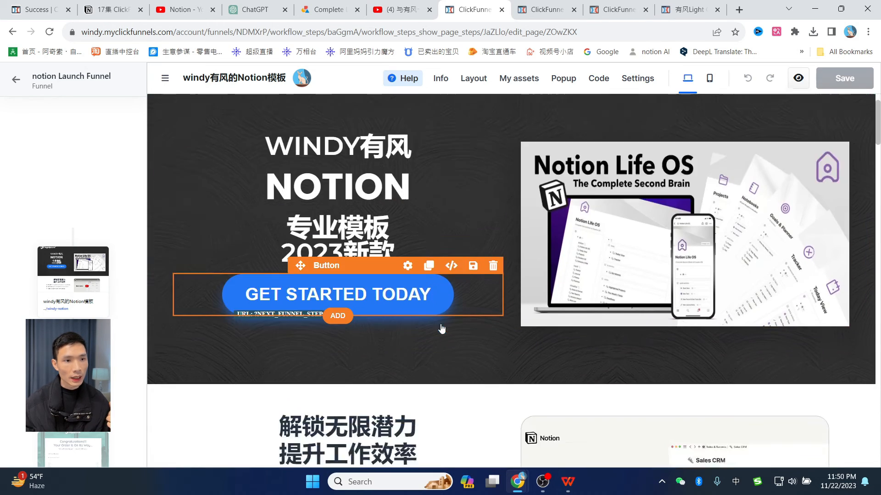
scroll(466, 324, "up", 9)
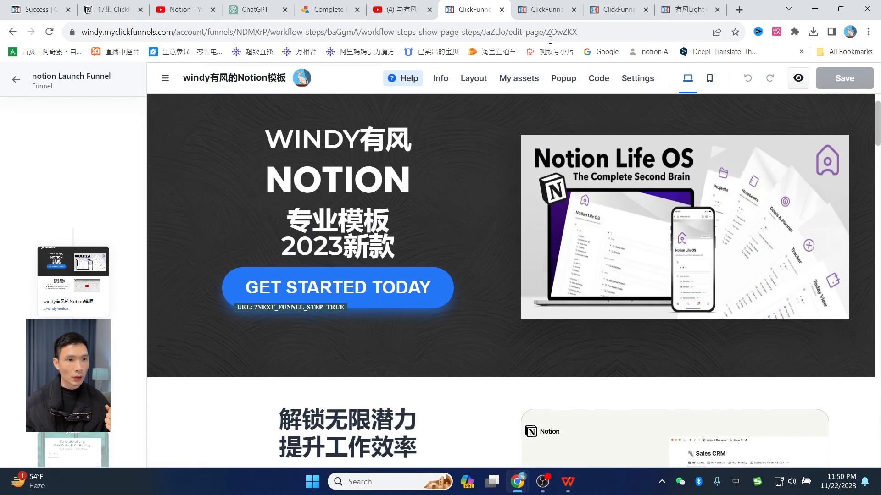
left_click(615, 9)
left_click(573, 4)
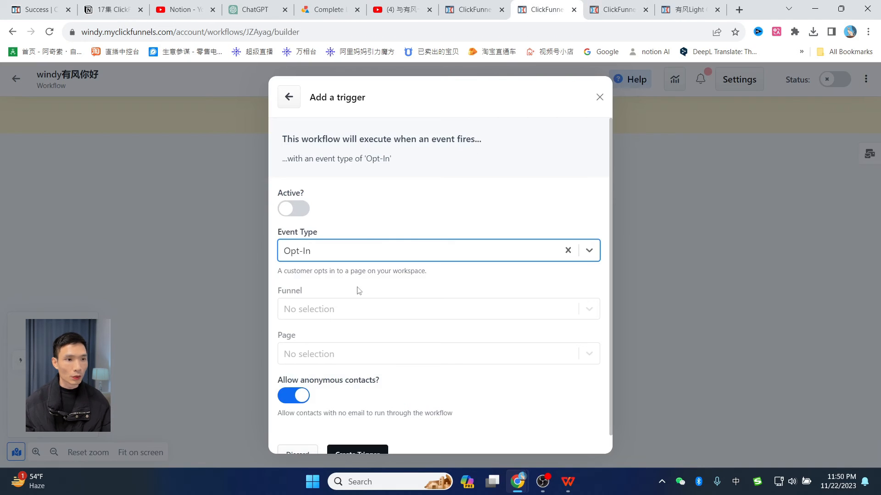
- Limit the Opt-In trigger to the 我是有风的落地页 funnel and its 有风Light Green Hardcover Sales Page
left_click(393, 201)
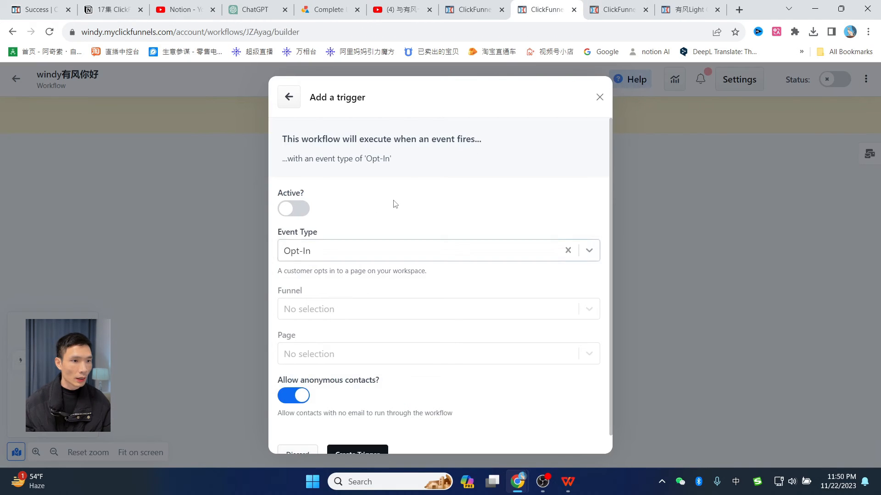
left_click(371, 310)
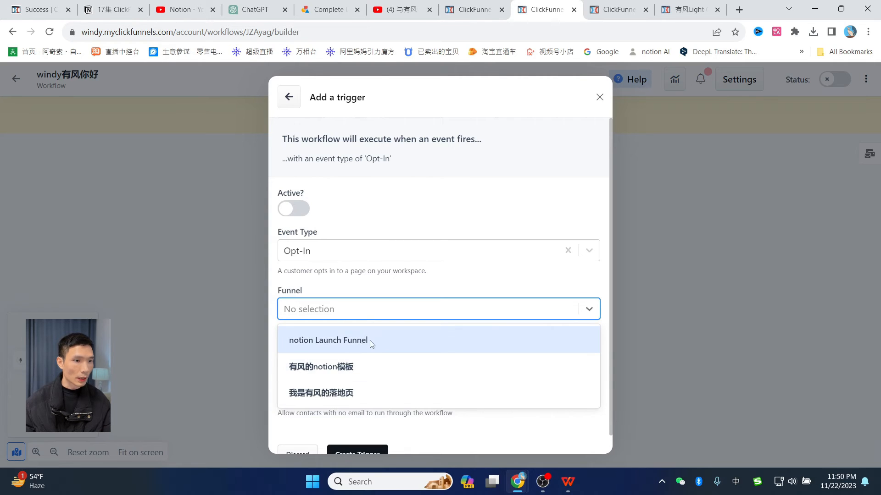
left_click(348, 370)
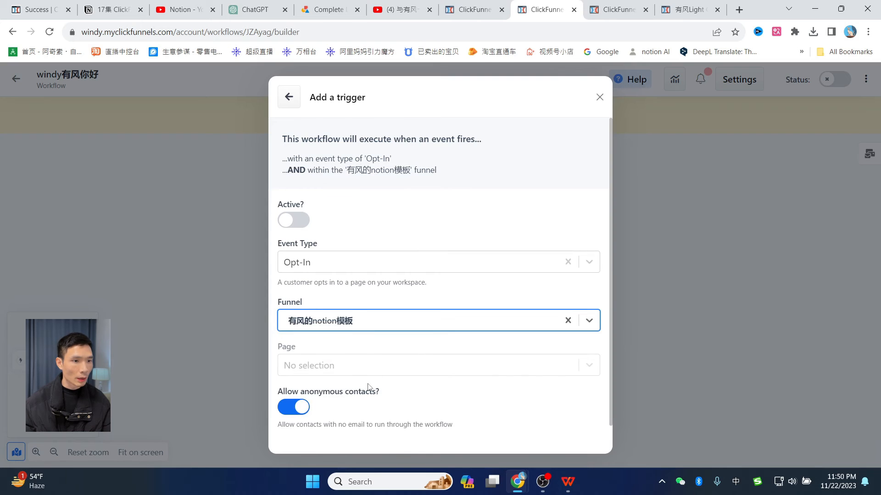
left_click(380, 366)
scroll(400, 295, "down", 1)
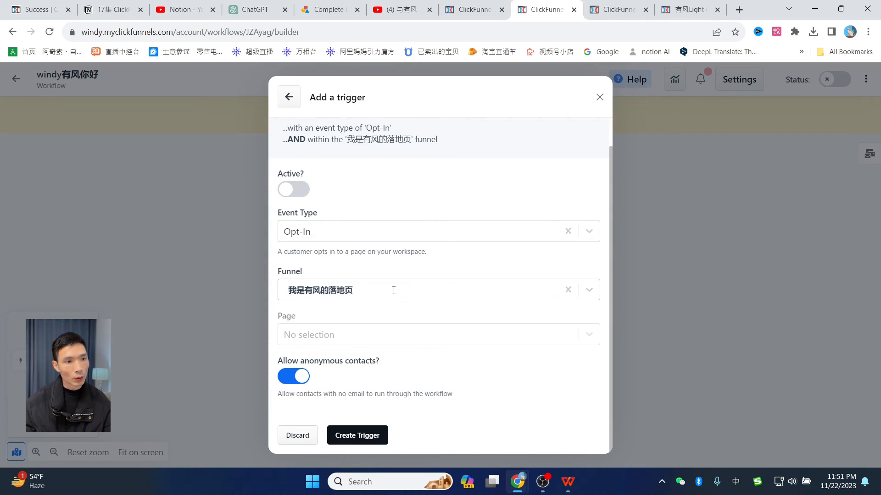
left_click(394, 290)
left_click(346, 367)
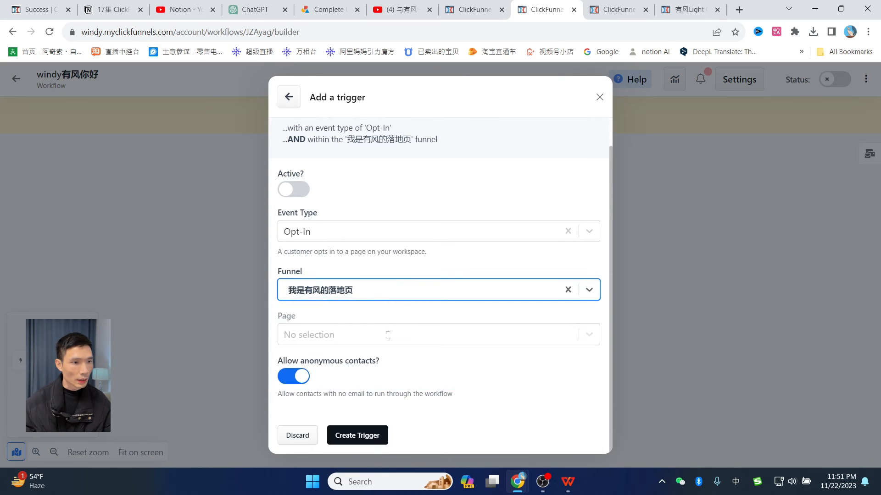
left_click(388, 334)
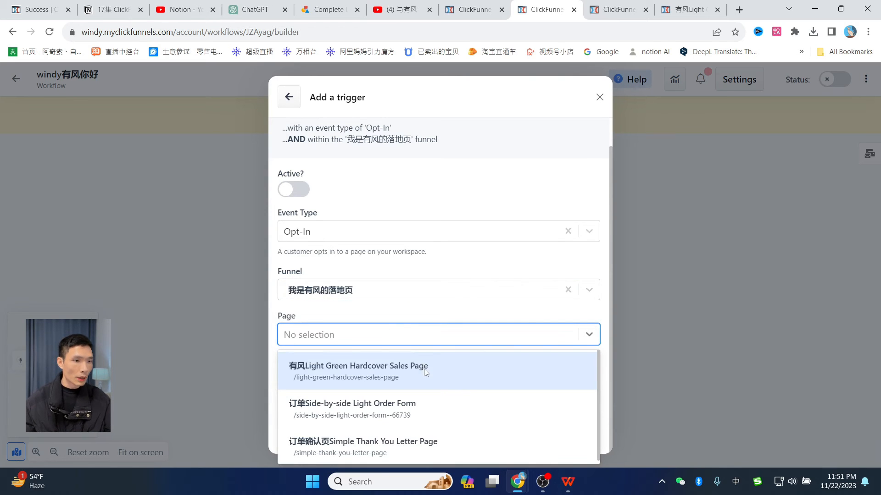
scroll(424, 368, "down", 1)
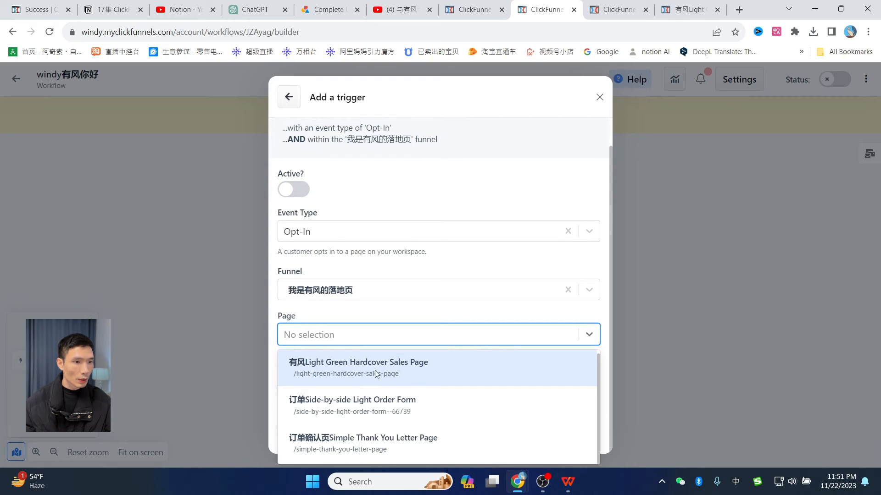
left_click(374, 374)
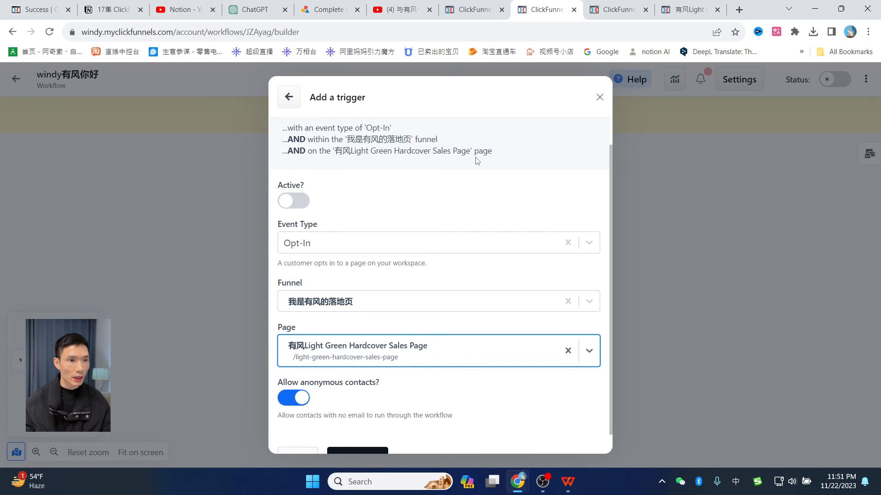
- Make the Opt-In trigger active, create it, and return to the workflow canvas
scroll(453, 200, "down", 1)
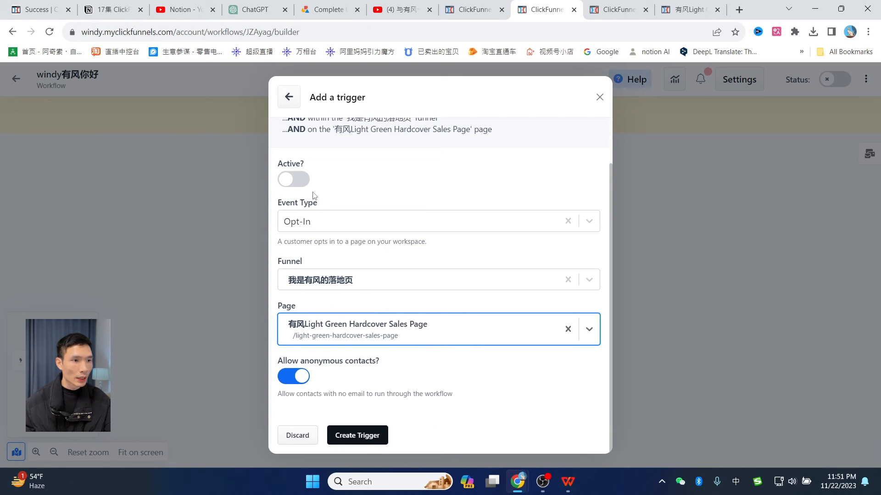
left_click(296, 180)
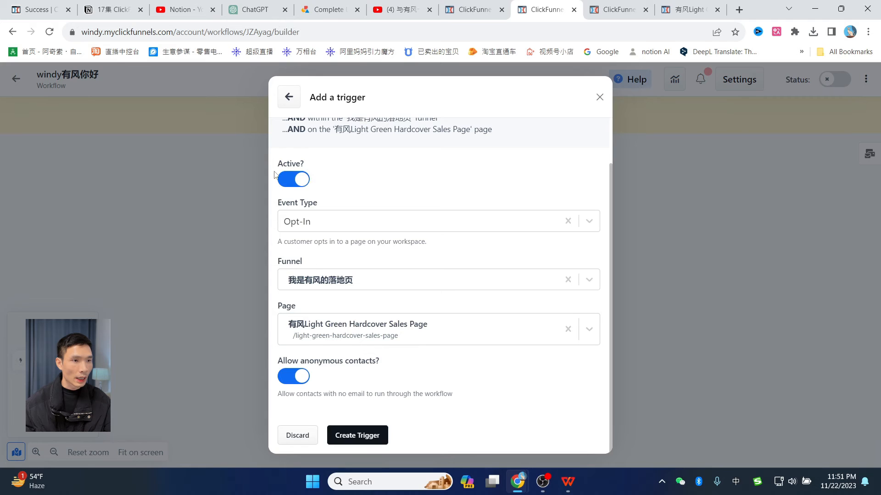
scroll(387, 224, "up", 2)
scroll(387, 224, "down", 2)
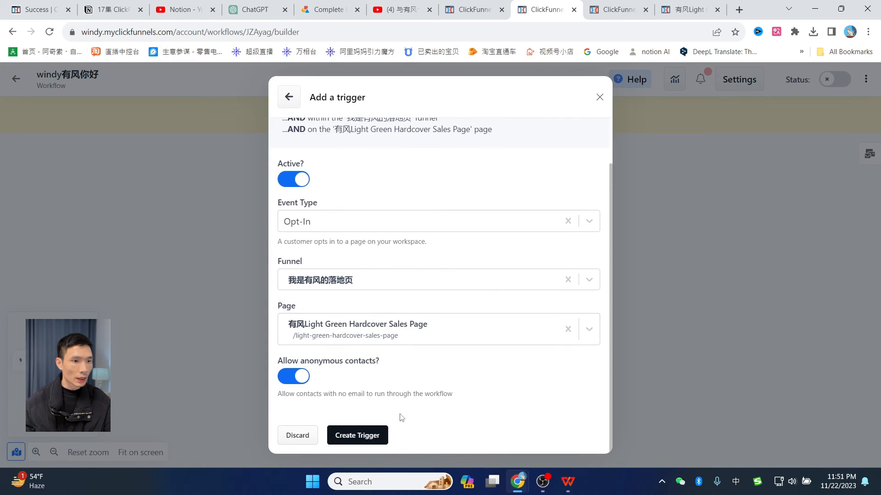
left_click(353, 435)
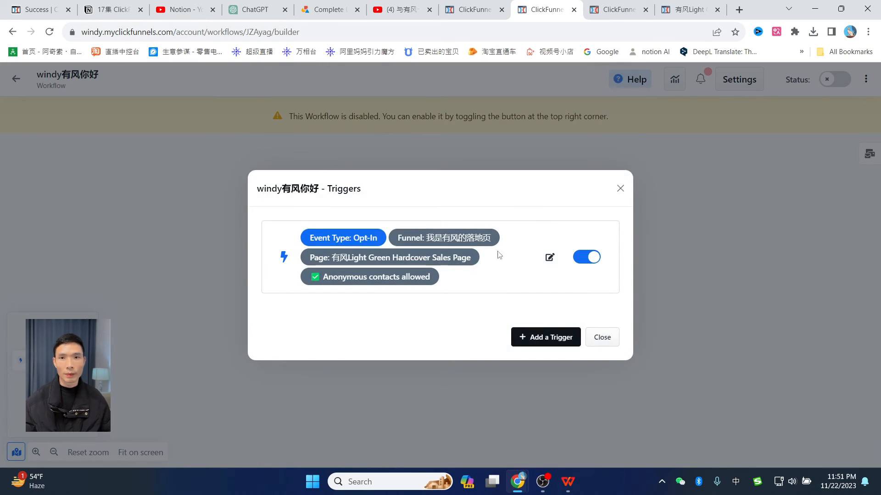
left_click(600, 339)
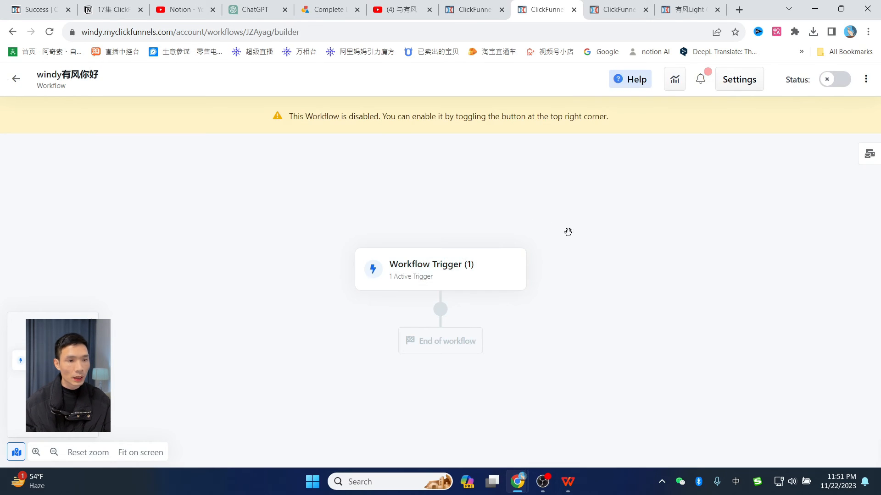
- Add a Send Email step after the workflow trigger, based on the saved windy有风 template
left_click(440, 310)
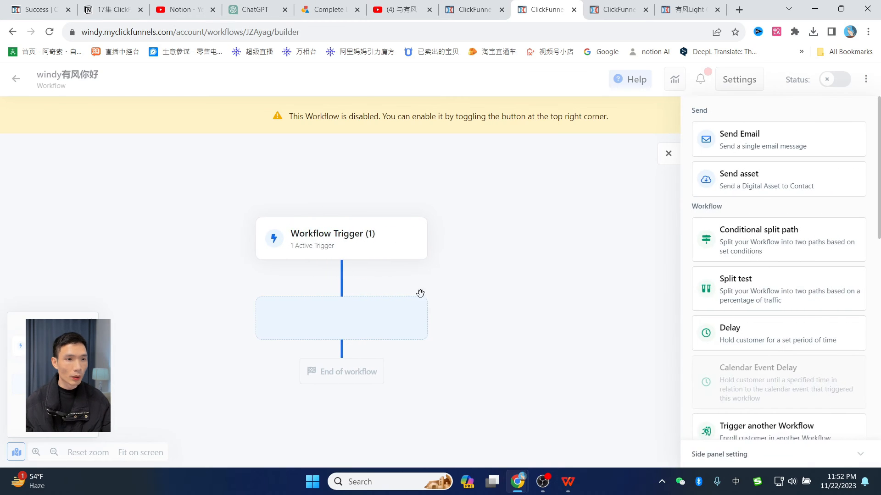
left_click(758, 143)
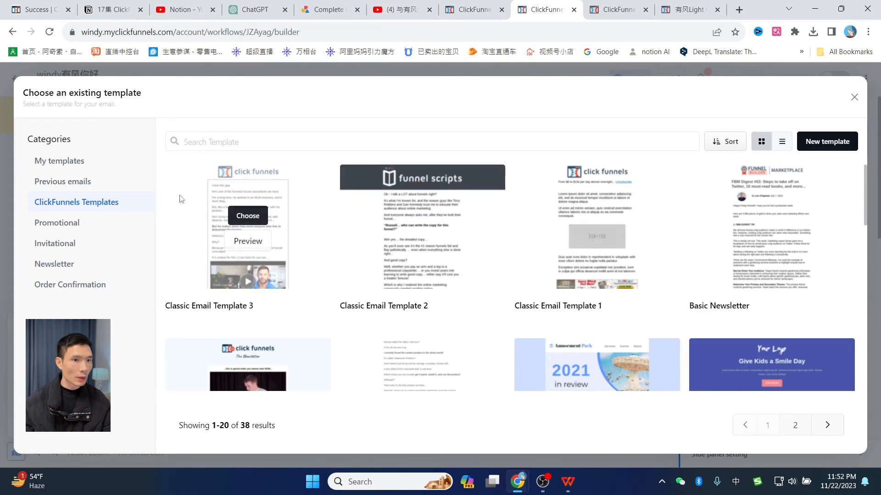
left_click(68, 165)
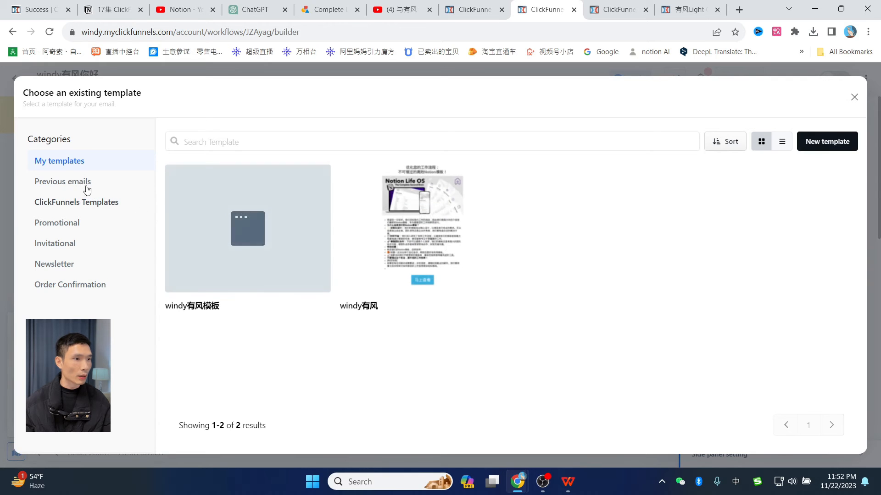
left_click(423, 218)
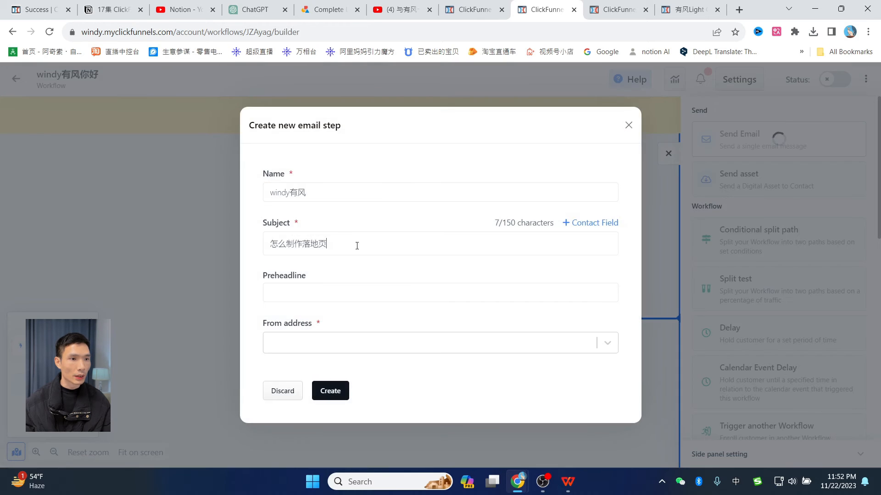
- Replace the email's subject with the ChatGPT-generated title 任务管理的未来：揭示我们的Notion模板之谜
left_click_drag(356, 245, 251, 243)
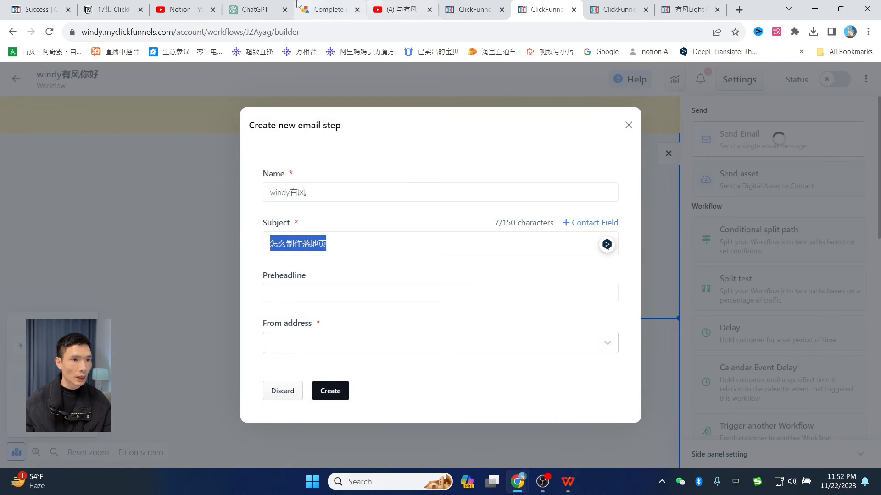
left_click(254, 9)
scroll(507, 220, "down", 8)
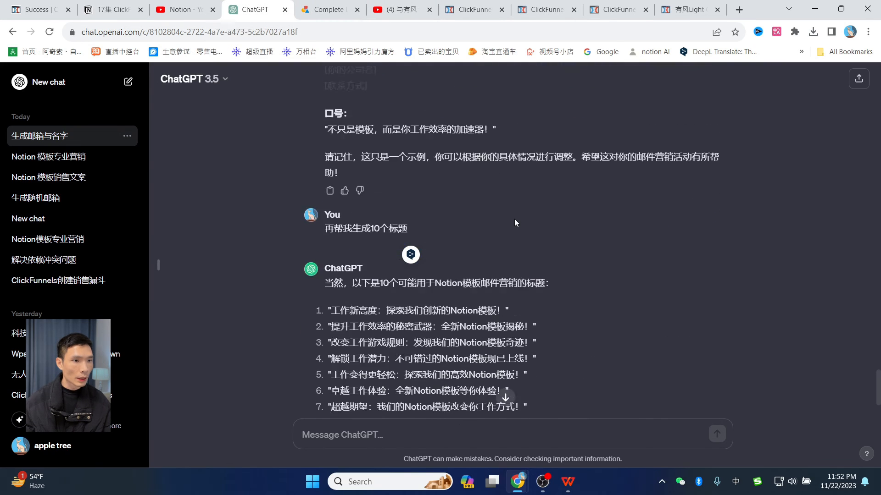
left_click_drag(332, 193, 522, 206)
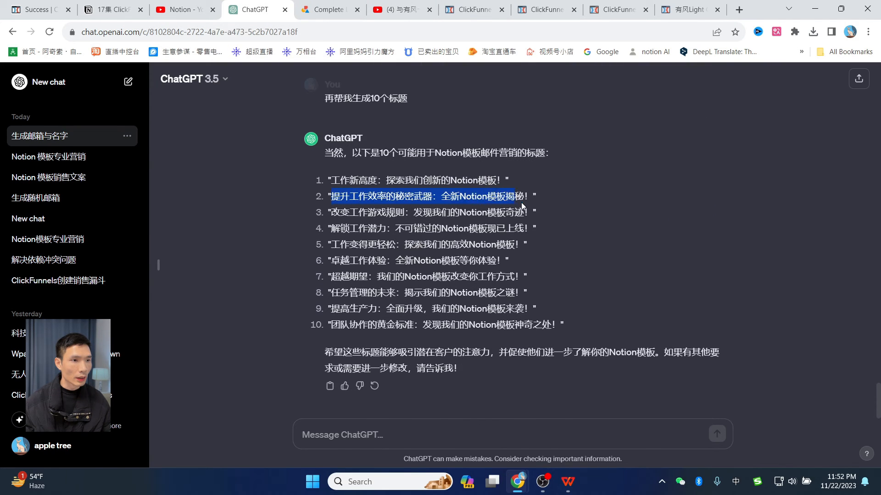
left_click(548, 9)
left_click(364, 246)
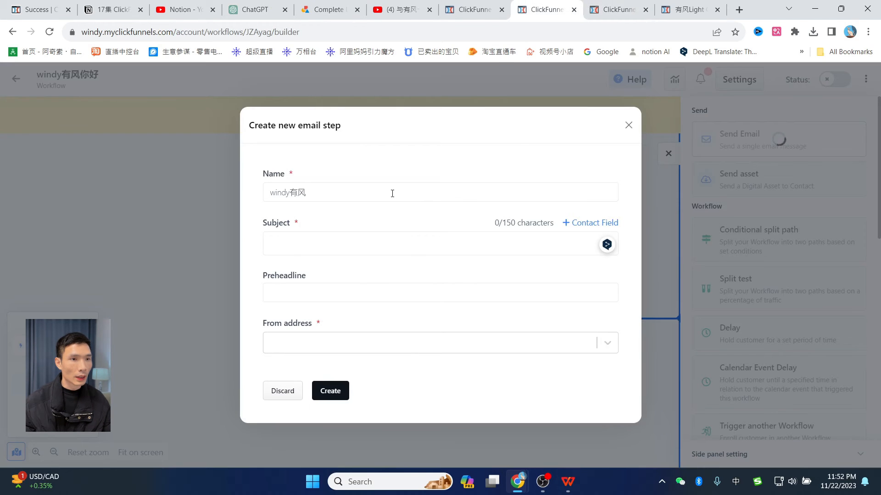
type("任务管理的未来：揭示我们的Notion模板之谜")
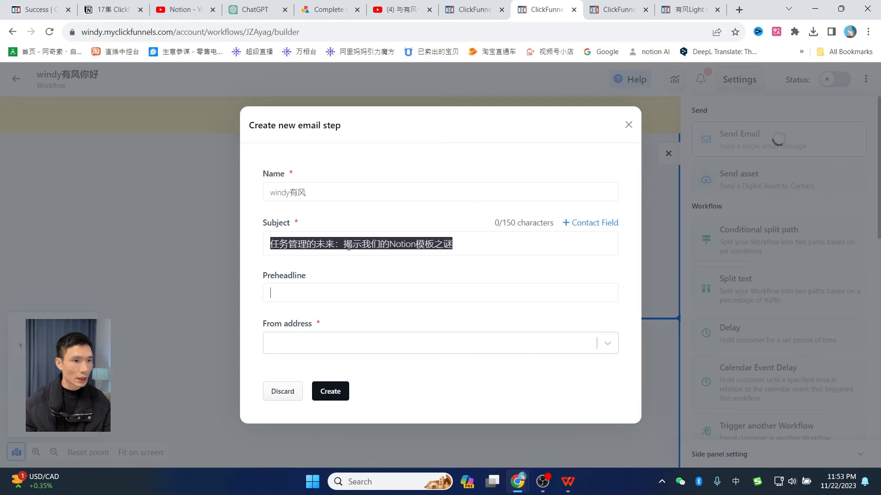
- Set the preheadline to 揭示我们的Notion模板之谜, select the windy有风 no-reply sender, and try to create the email step
left_click_drag(344, 244, 352, 304)
key("ctrl+c")
left_click(329, 296)
key("ctrl+v")
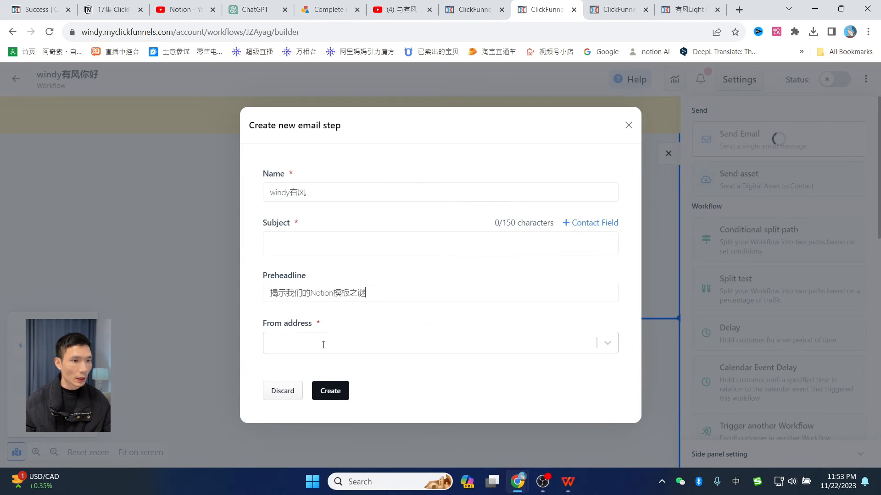
left_click(325, 344)
left_click(388, 377)
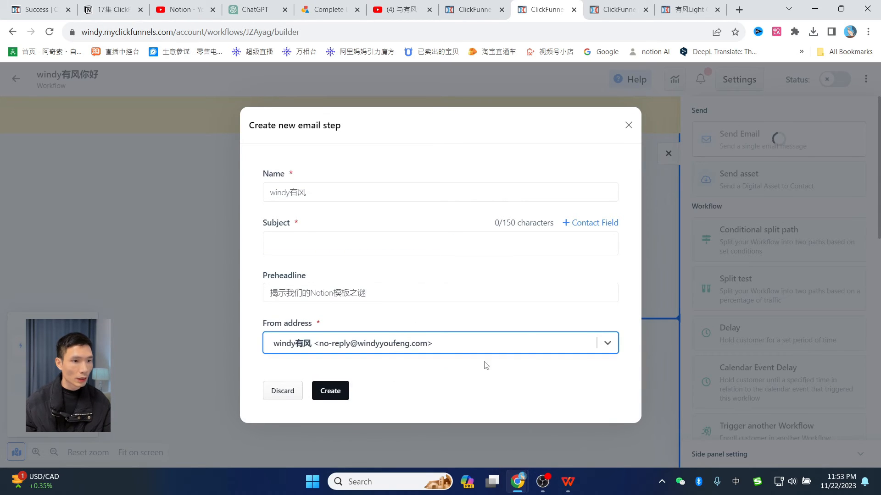
left_click(331, 393)
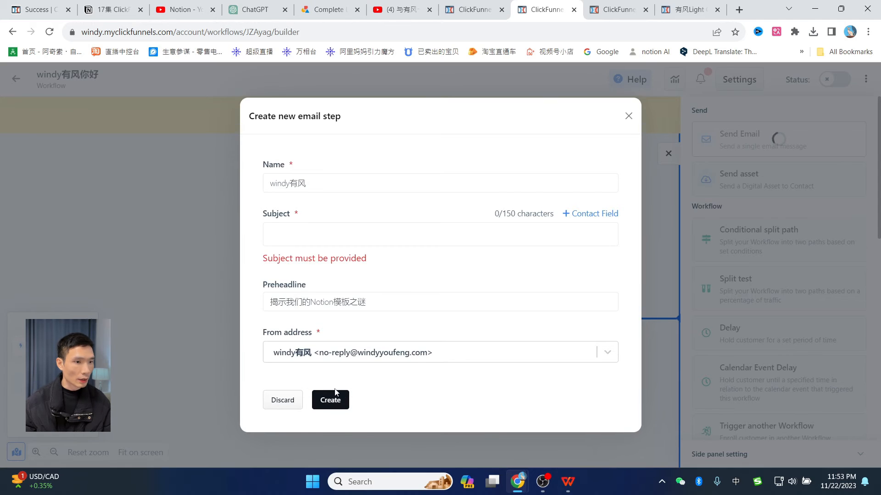
- Set the email's subject to 揭示我们的Notion模板之谜 and create the email step
left_click(310, 235)
left_click(311, 33)
key("ctrl+v")
key("ctrl+a")
key("ctrl+x")
left_click(321, 235)
key("ctrl+v")
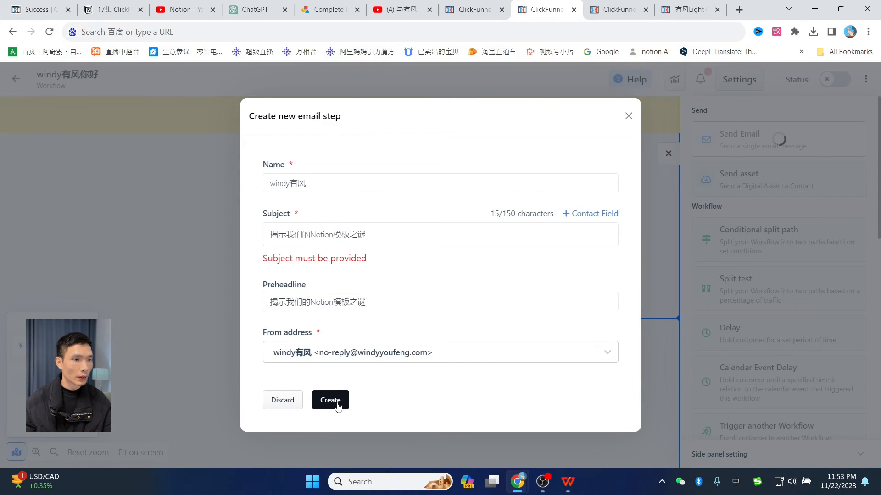
left_click(338, 404)
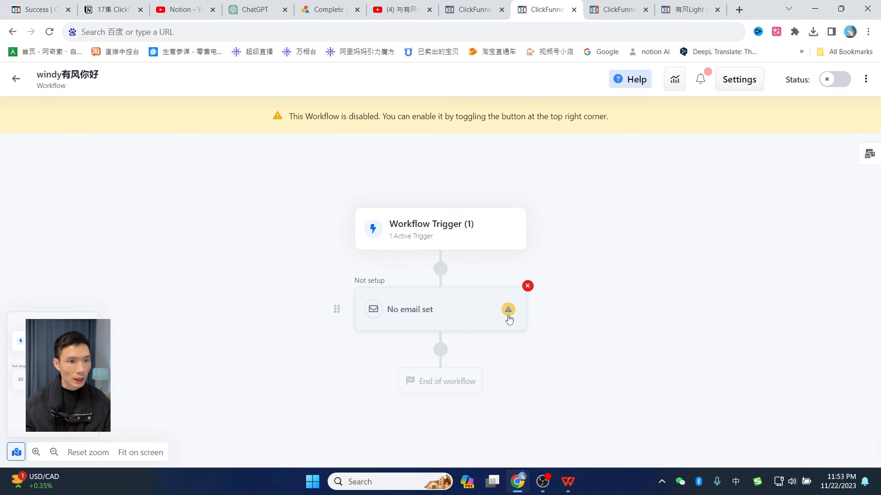
- Open the new email step's content for editing, publish it as it is, and return to the workflow
left_click(508, 312)
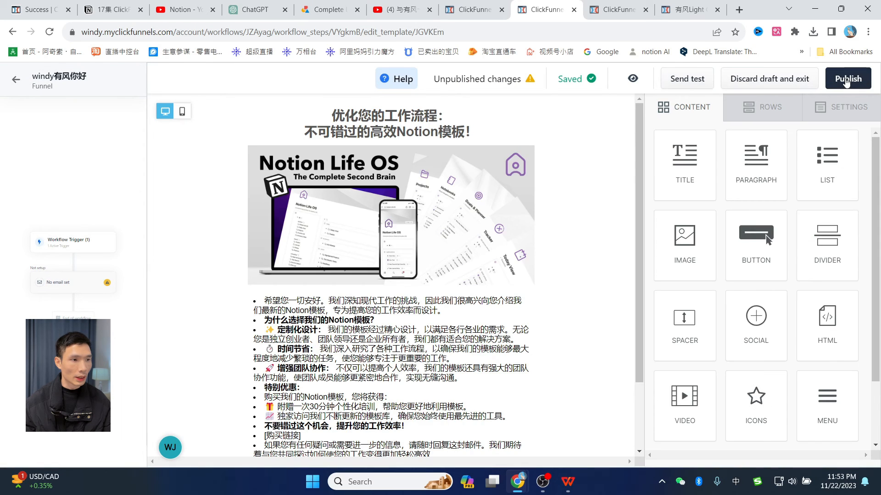
left_click(846, 80)
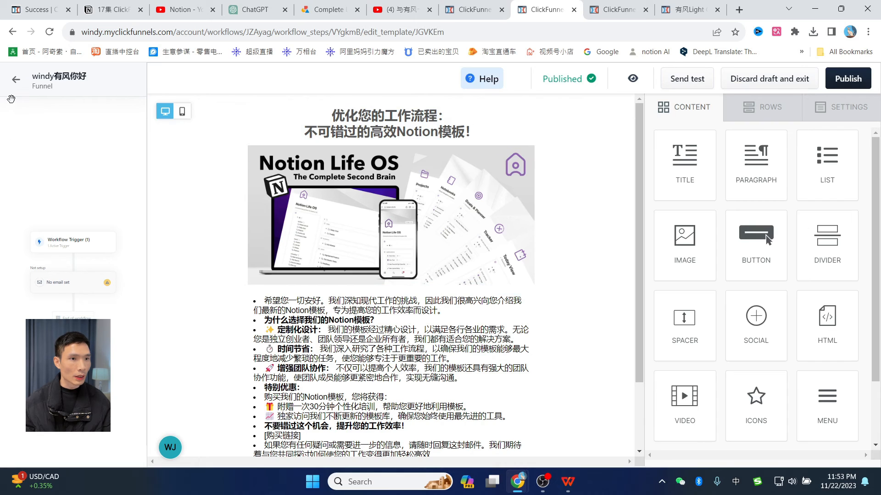
left_click(16, 80)
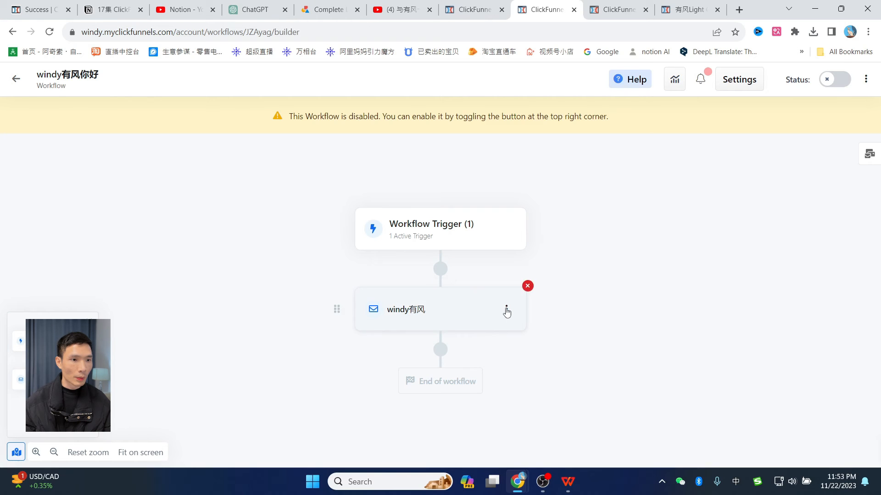
- Rename the workflow's email step to 感谢订阅 and save it
left_click(506, 311)
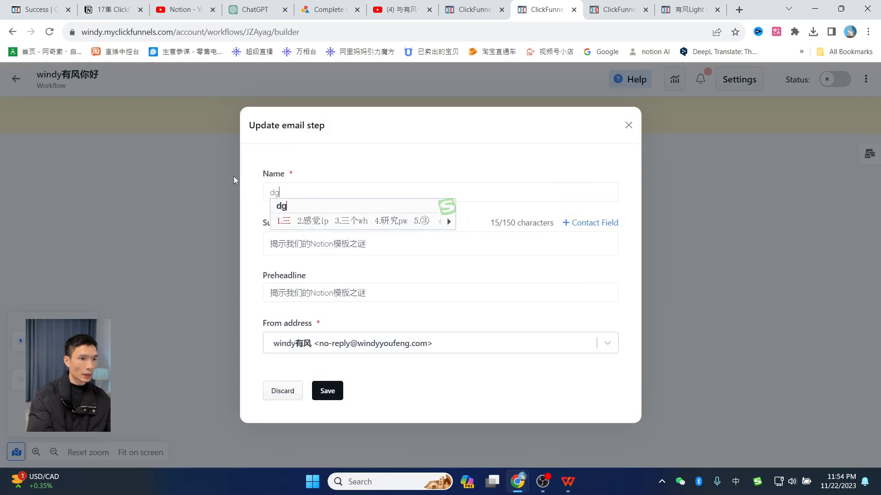
type("谢订ukq")
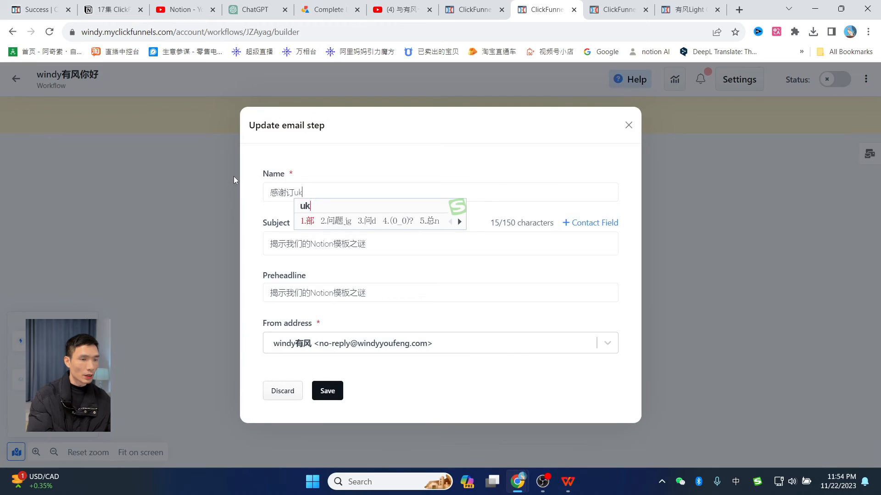
key("BackSpace")
key("BackSpace")
key("BackSpace")
type("阅")
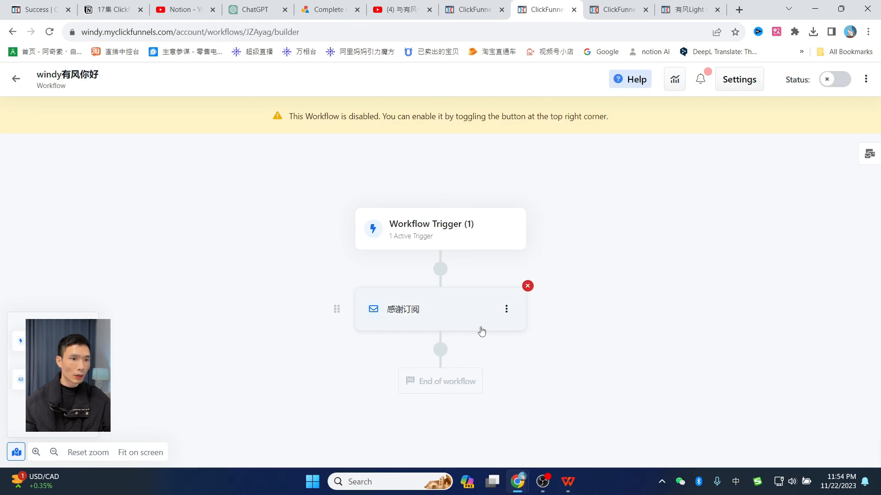
- Add a delay step of 3 days after the 感谢订阅 email in the workflow
left_click(440, 350)
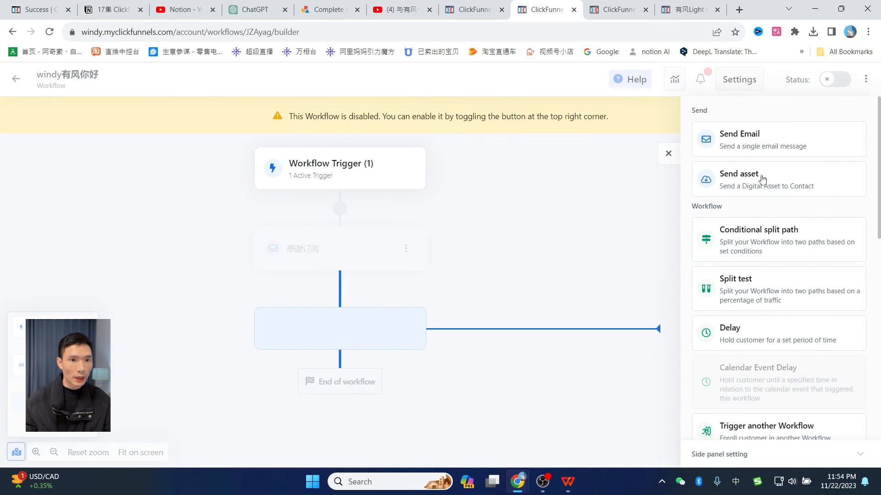
left_click(708, 326)
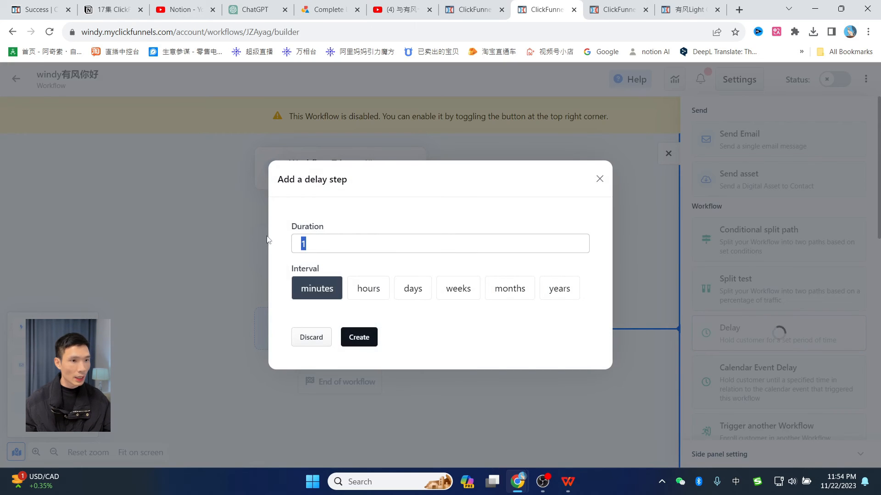
type("43")
key("ctrl+a")
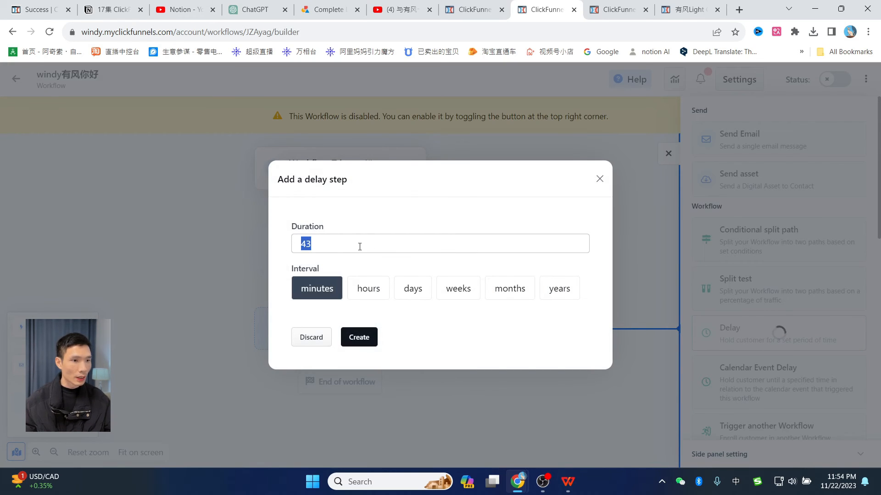
type("3")
left_click(414, 294)
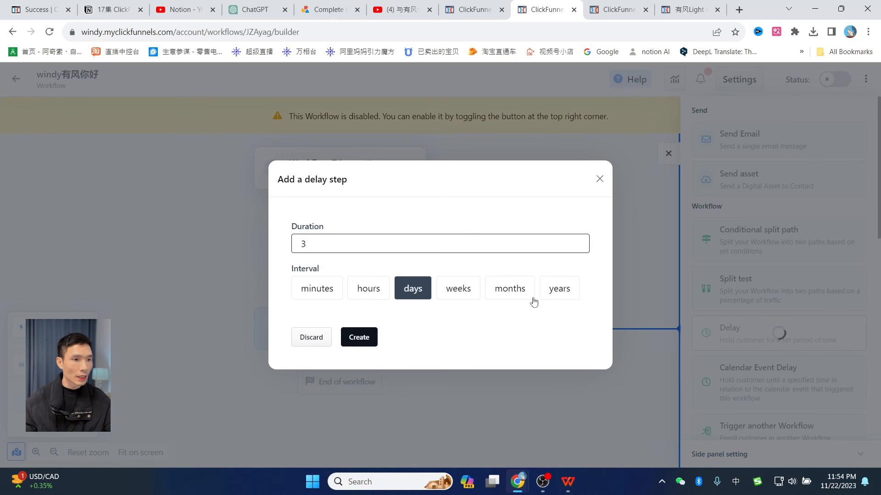
left_click(365, 337)
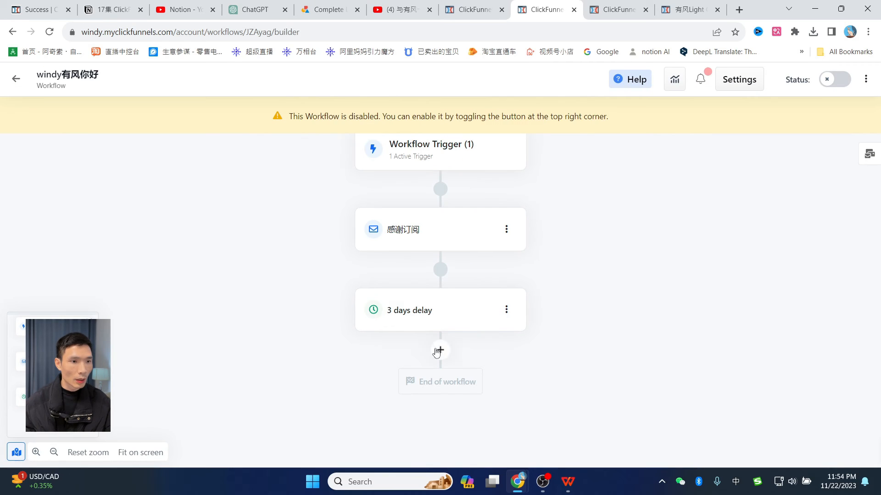
- Start an email step after the 3-day delay from the windy有风 template and name it 活动发送
left_click(437, 352)
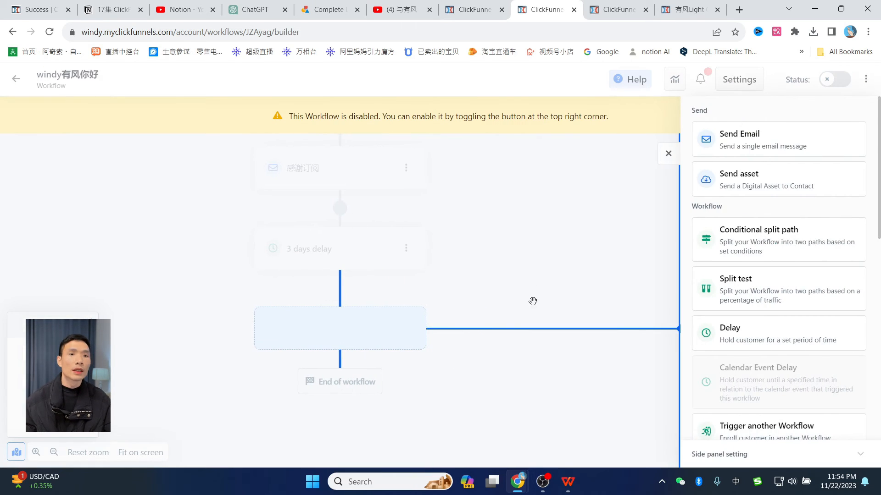
left_click(738, 144)
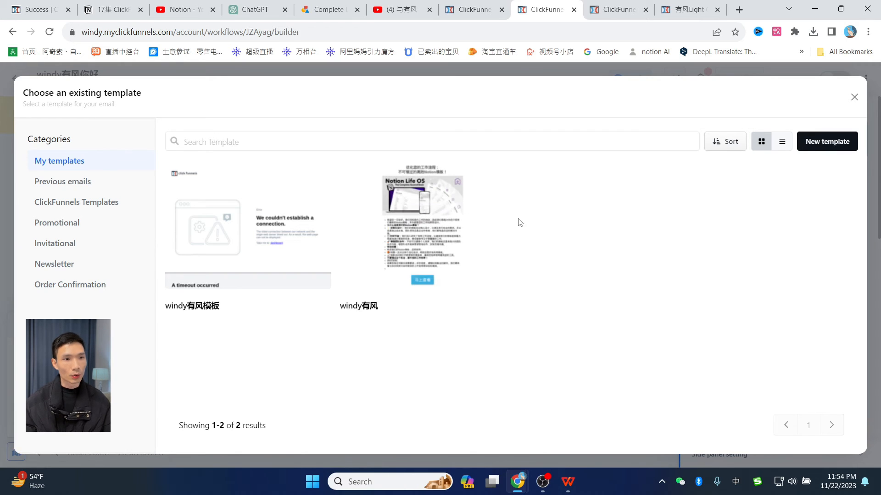
mouse_move(425, 222)
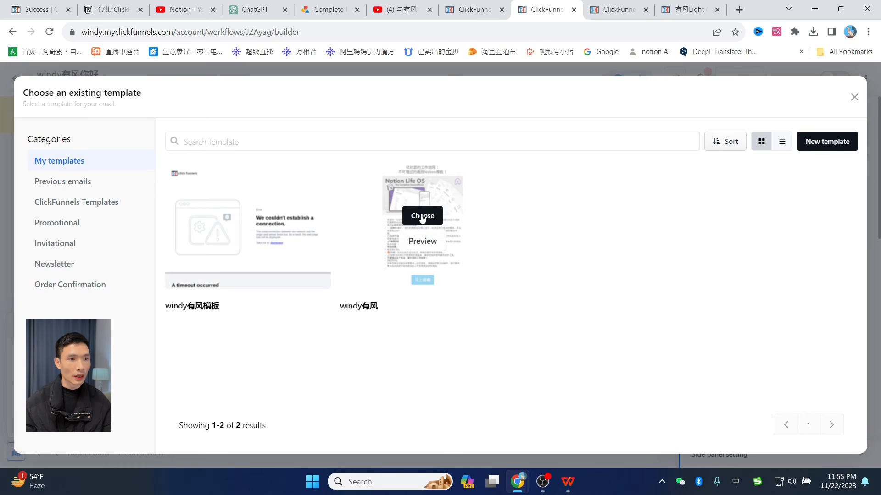
left_click(422, 218)
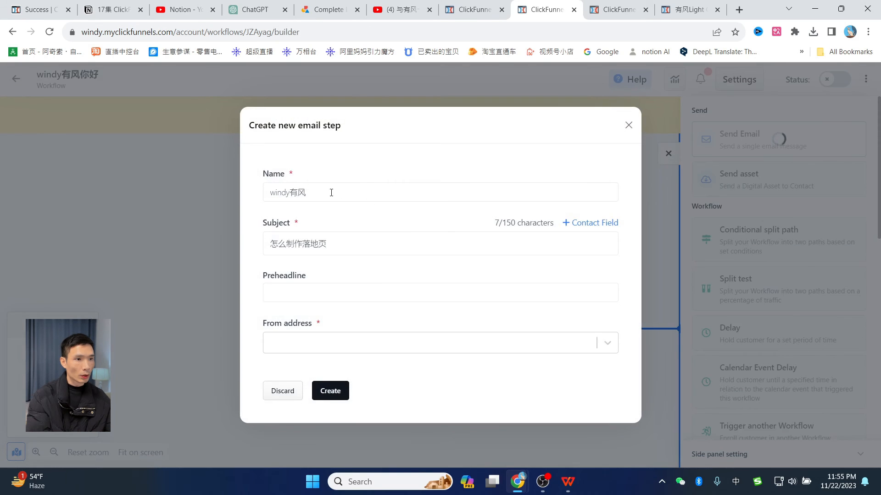
type("ni")
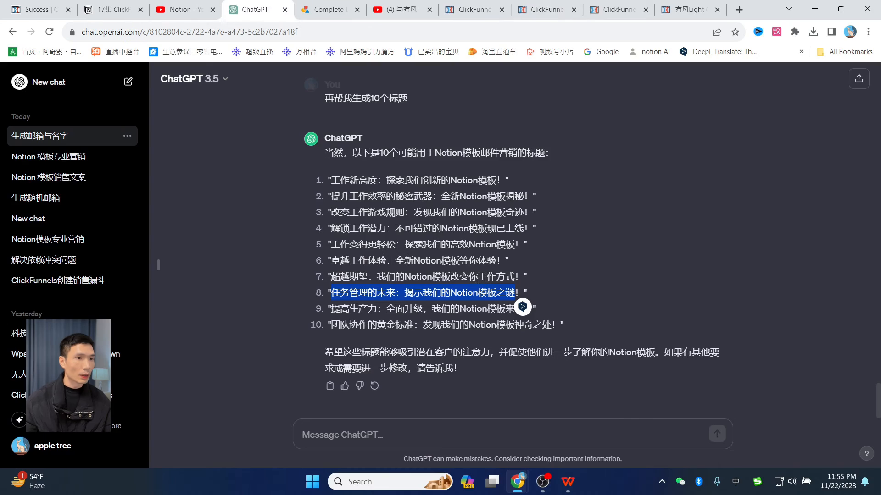
- Switch to ChatGPT and ask, as Notion expert and marketing master, for a Notion template marketing email that serves as a follow-up reminder
left_click(366, 431)
key("ctrl+v")
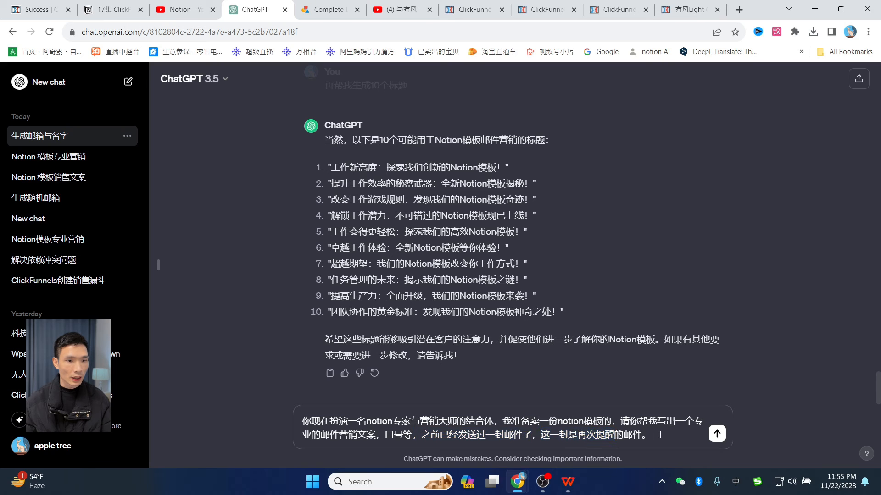
key("Return")
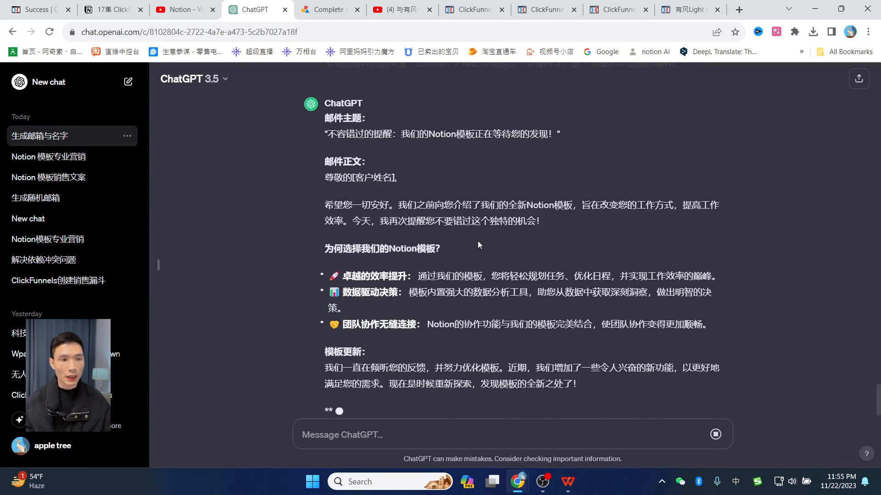
- Copy the subject line from the ChatGPT reply and set the email step's subject to 不容错过的提醒：我们的Notion模板正在等待您的发现
scroll(477, 241, "up", 5)
left_click_drag(327, 235, 546, 237)
key("ctrl+c")
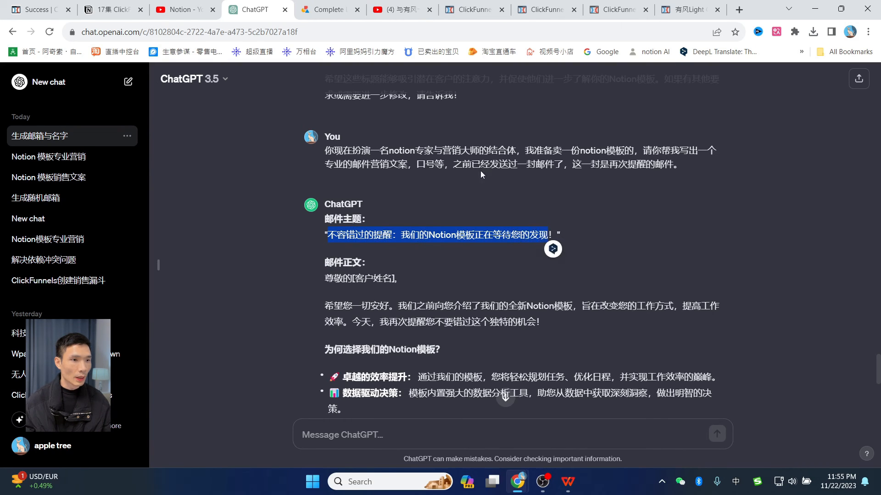
left_click(349, 31)
key("ctrl+v")
key("ctrl+a")
key("ctrl+x")
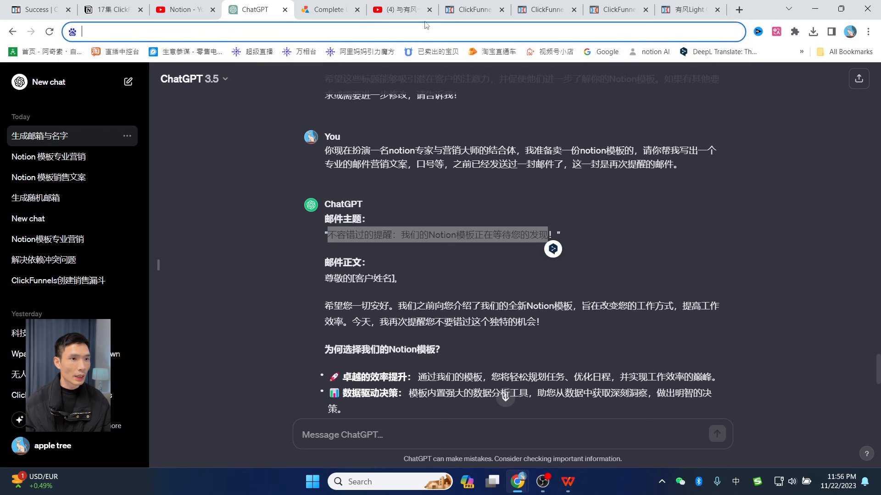
left_click(546, 9)
triple_click(354, 244)
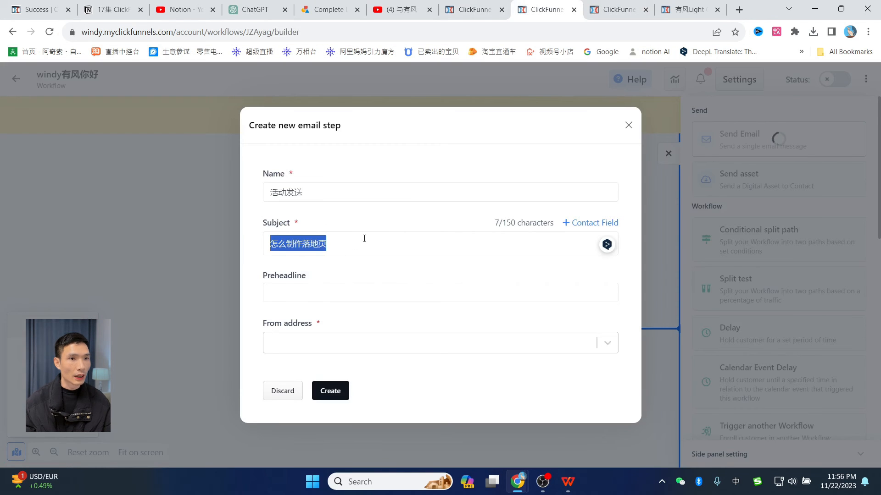
key("ctrl+v")
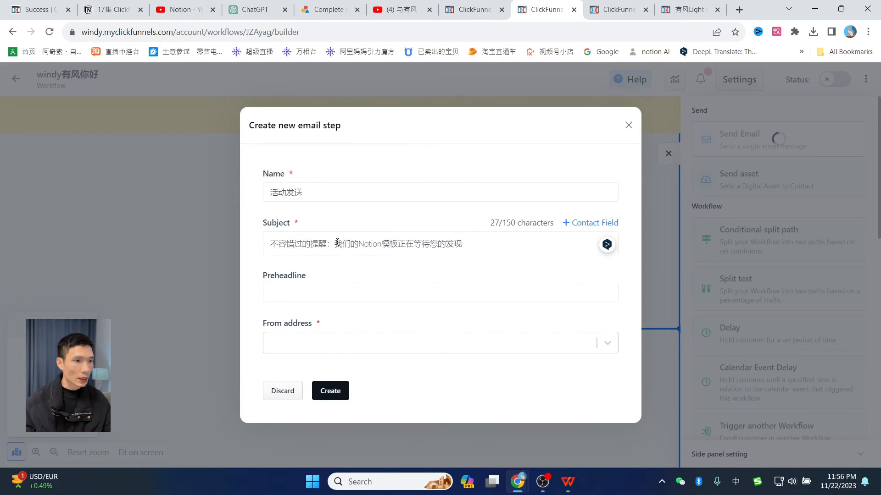
- Set the preheadline to 我们的Notion模板正在等待您的发现, select the windy有风 no-reply sender, and create the email step
left_click_drag(337, 243, 432, 263)
key("ctrl+c")
left_click(338, 293)
key("ctrl+v")
left_click(309, 347)
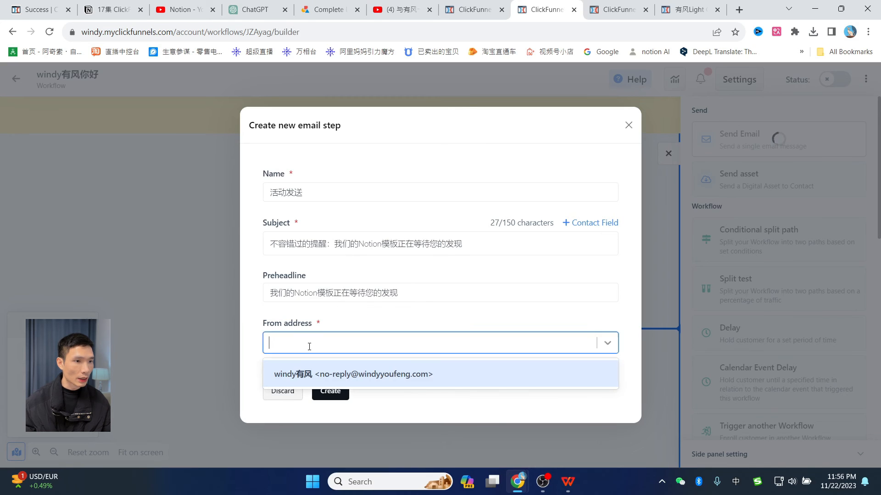
left_click(319, 374)
left_click(327, 397)
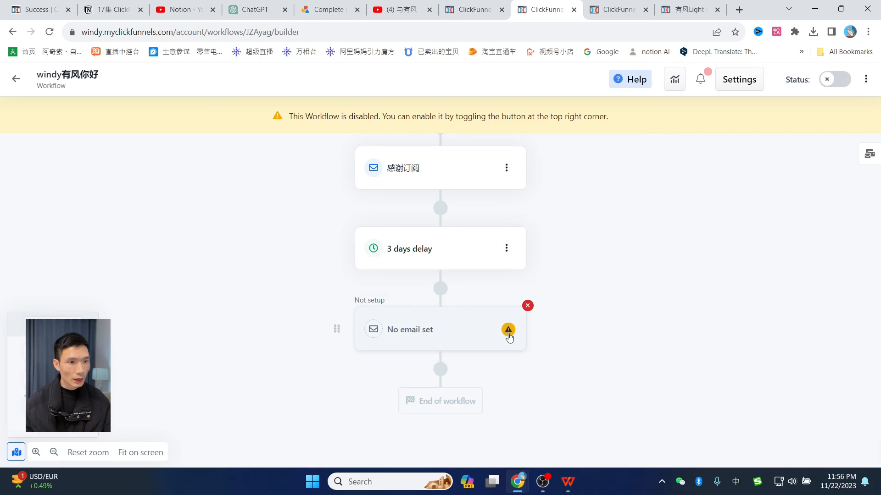
- Open the new email step's content for editing and copy the ChatGPT email body from 希望您一切安好 through the 口号 line
left_click(508, 334)
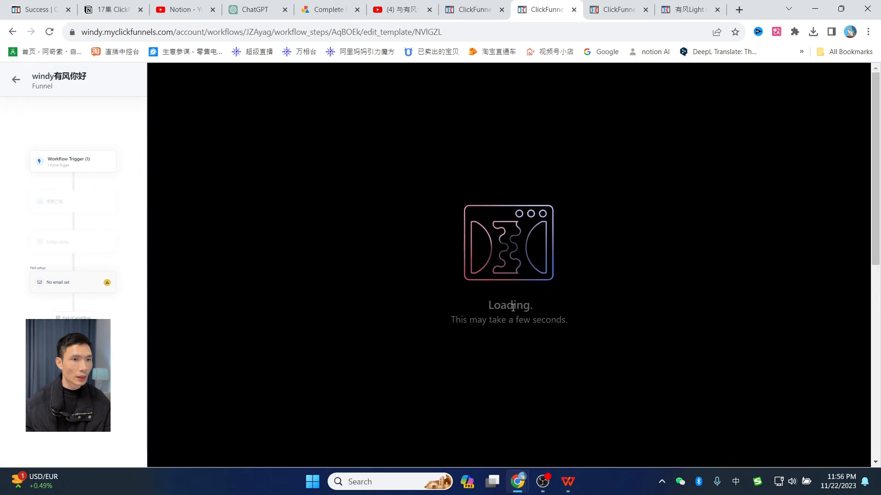
left_click(257, 9)
scroll(404, 265, "down", 2)
scroll(402, 245, "up", 1)
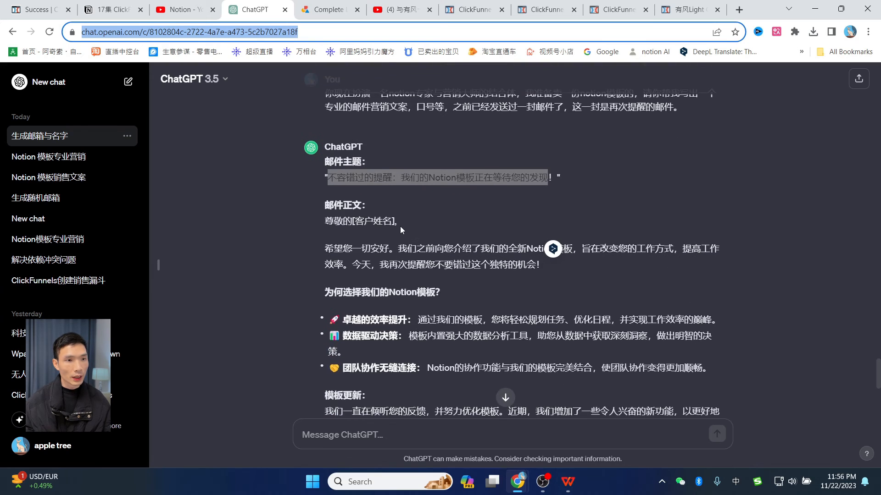
scroll(400, 230, "down", 1)
left_click(382, 234)
left_click_drag(342, 199, 407, 400)
scroll(401, 393, "down", 4)
left_click_drag(428, 242, 539, 326)
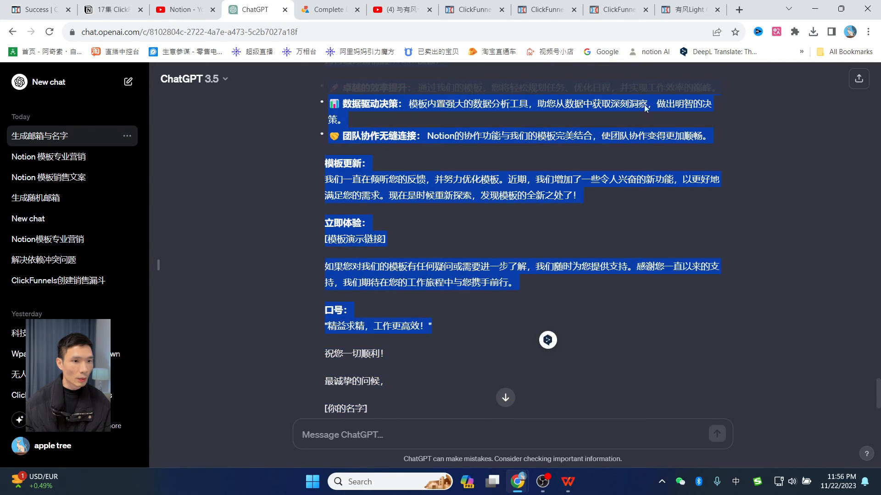
- Delete the row with the old bulleted text below the Notion Life OS image in the email
left_click(546, 10)
left_click(400, 115)
left_click(508, 155)
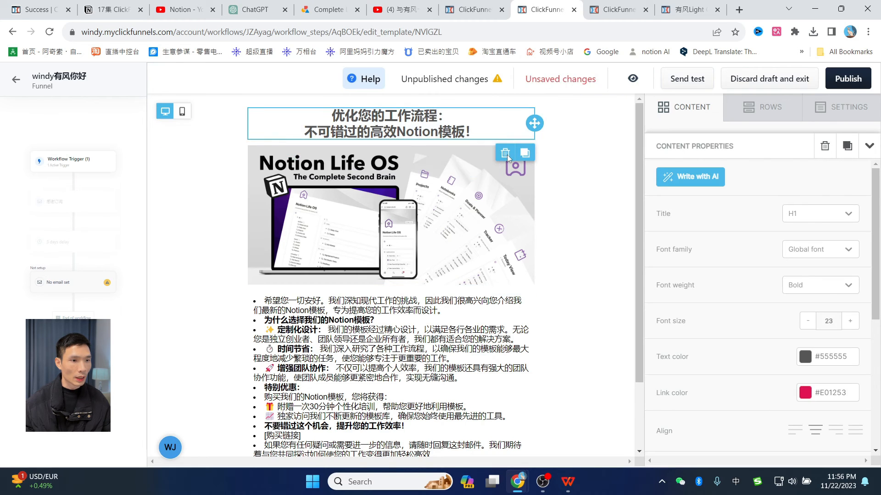
left_click(502, 322)
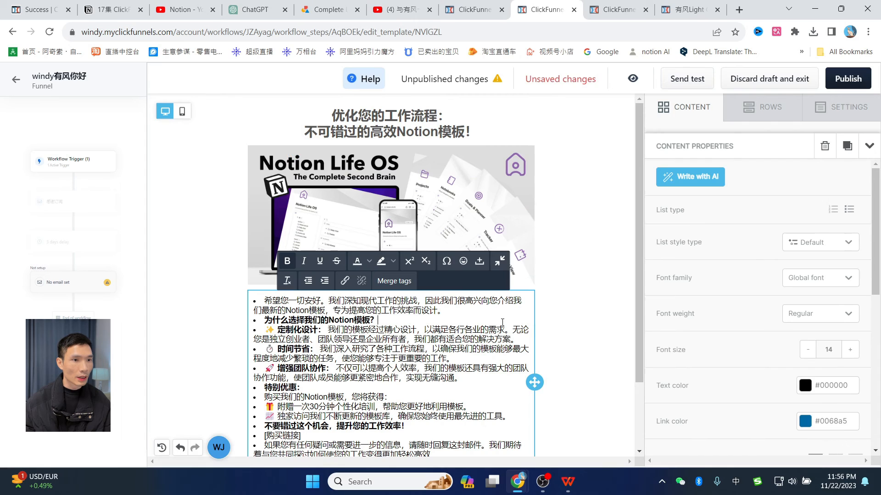
left_click(545, 310)
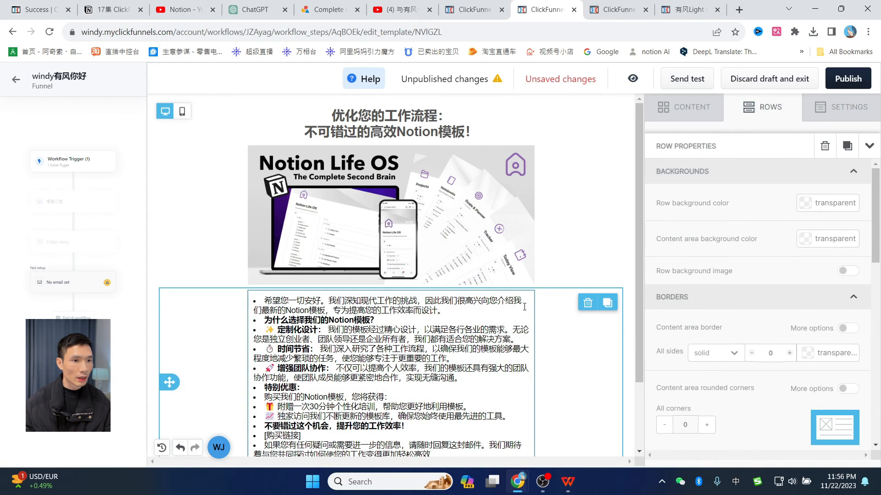
left_click(587, 303)
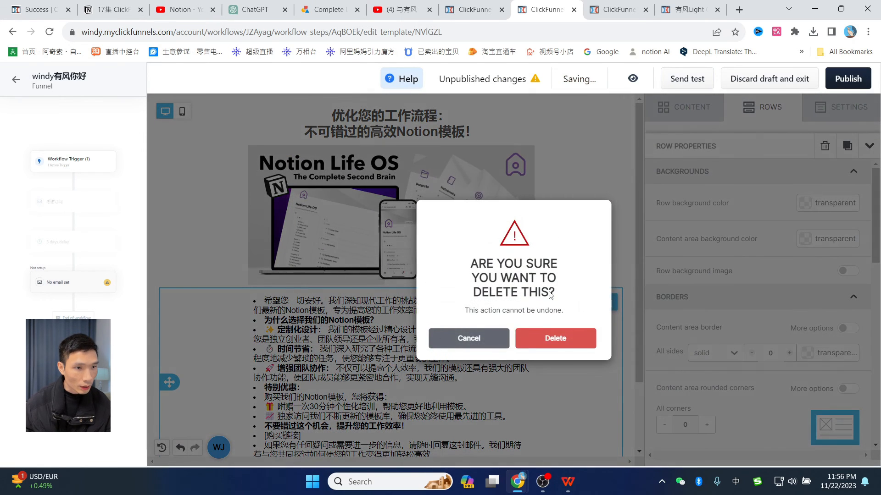
left_click(565, 338)
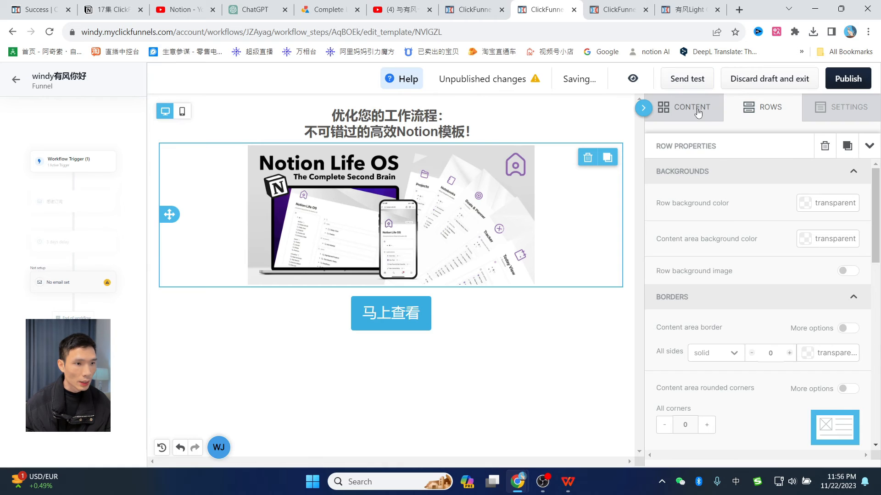
- Insert a paragraph block between the image and the 马上查看 button and paste the copied reminder text into it
left_click(669, 106)
left_click(750, 107)
left_click(697, 109)
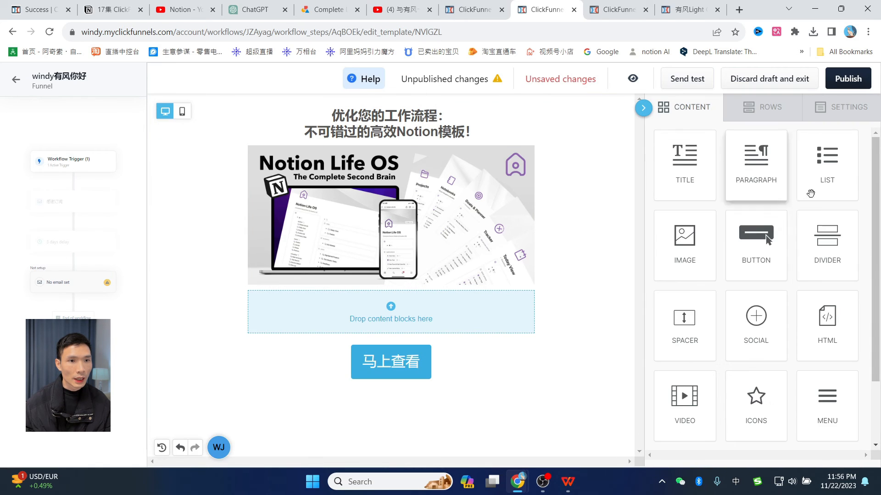
left_click_drag(756, 161, 254, 301)
left_click(375, 301)
key("ctrl+v")
scroll(380, 280, "down", 3)
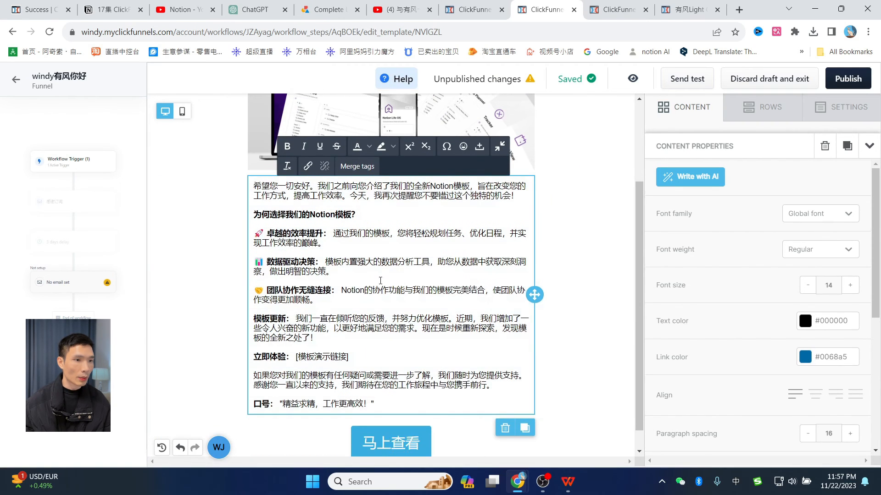
- Check the ChatGPT reply again and review the revised email from its heading to the 马上查看 button
left_click(248, 10)
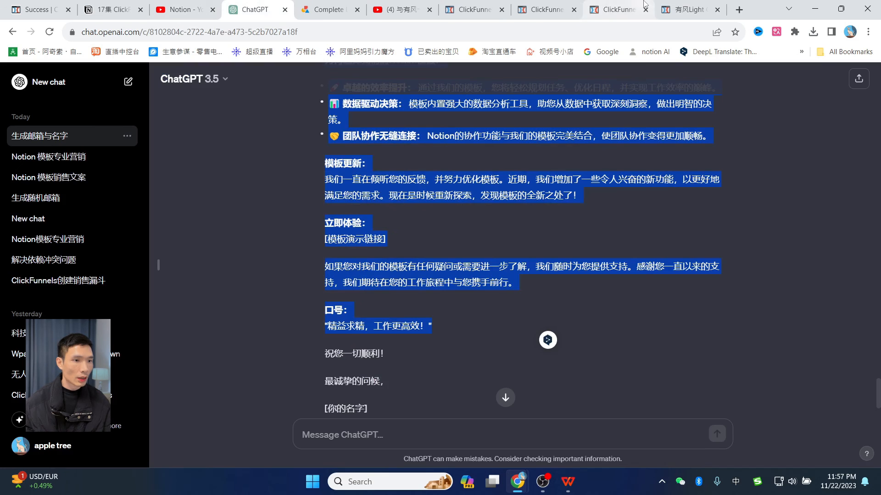
left_click(619, 9)
left_click(545, 9)
scroll(473, 302, "down", 2)
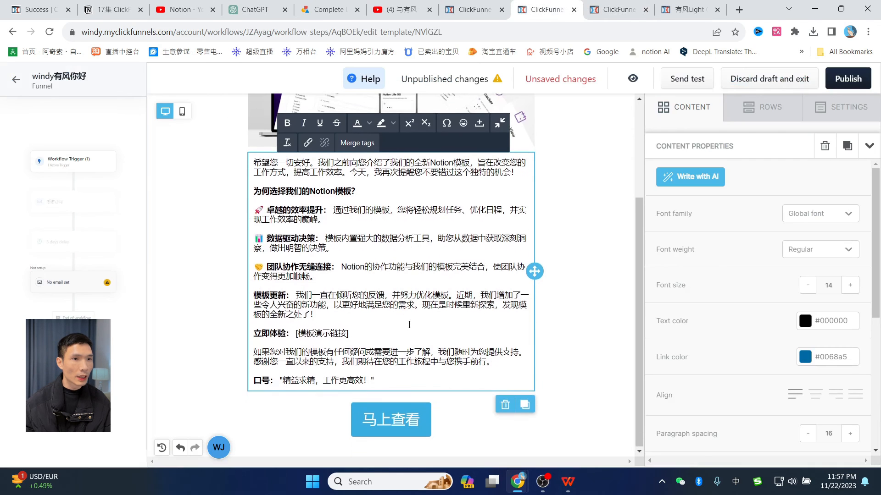
scroll(555, 248, "up", 5)
left_click(555, 249)
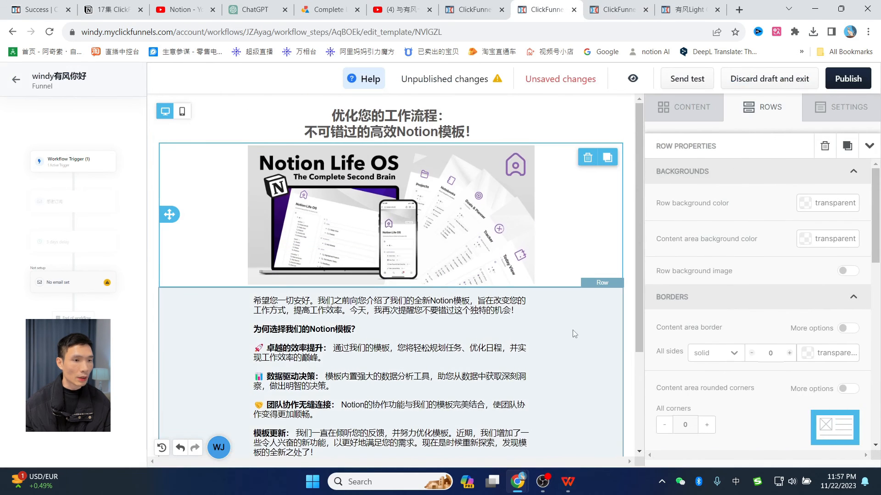
scroll(555, 249, "down", 2)
scroll(555, 248, "up", 2)
- Publish the revised email, return to the workflow, and review its sequence of steps
left_click(856, 79)
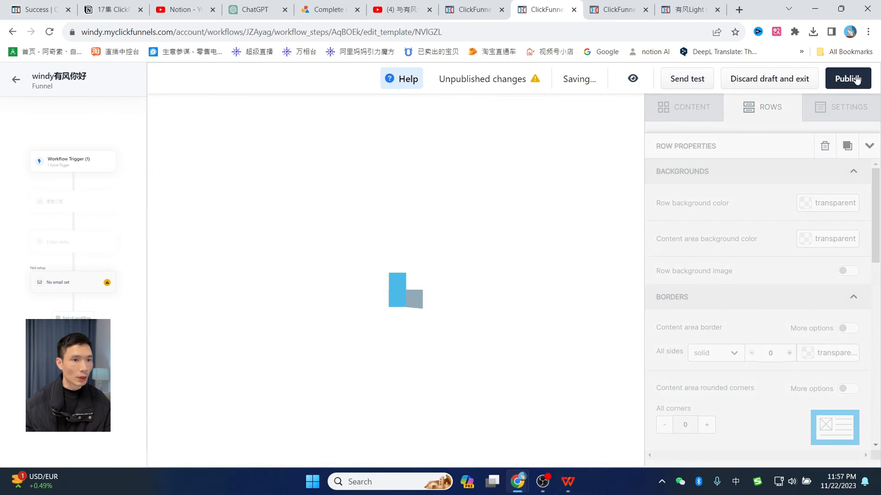
left_click(16, 79)
scroll(509, 173, "down", 2)
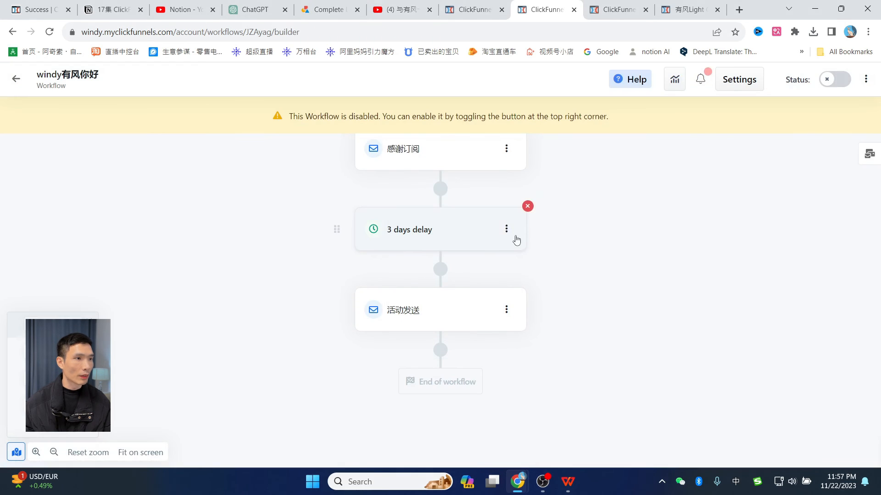
scroll(579, 317, "up", 3)
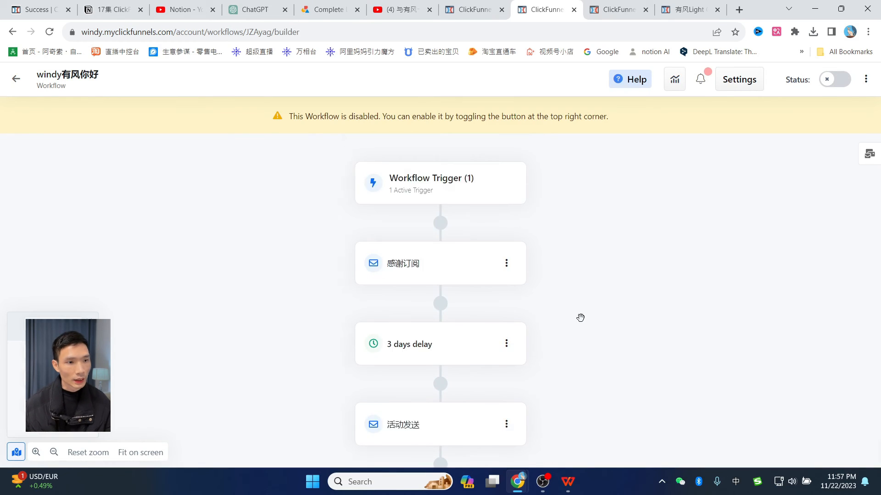
scroll(580, 317, "down", 3)
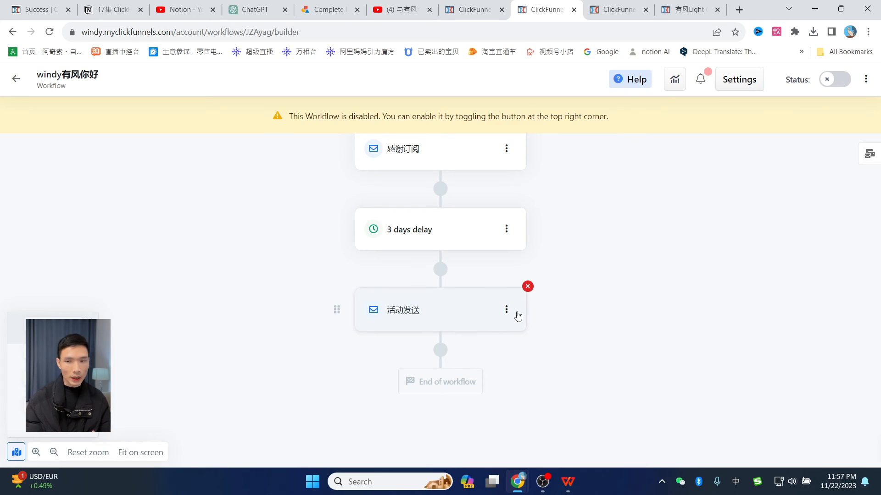
- Review the workflow from its trigger downward and try to reorder the 感谢订阅 email and the 3-day delay
scroll(687, 345, "up", 3)
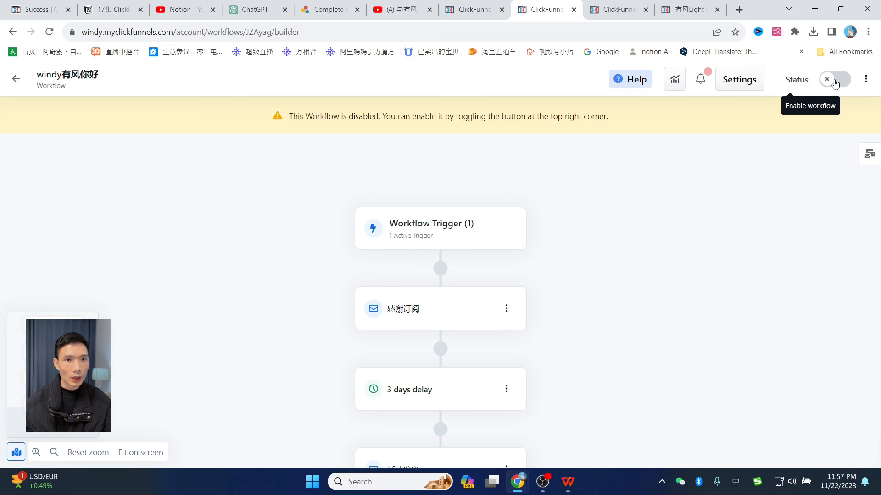
scroll(568, 279, "down", 4)
scroll(567, 280, "up", 1)
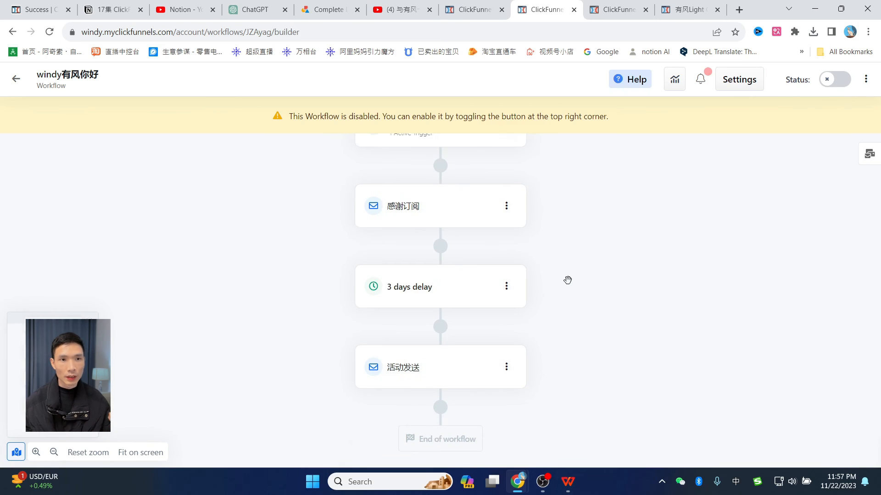
left_click_drag(335, 287, 373, 228)
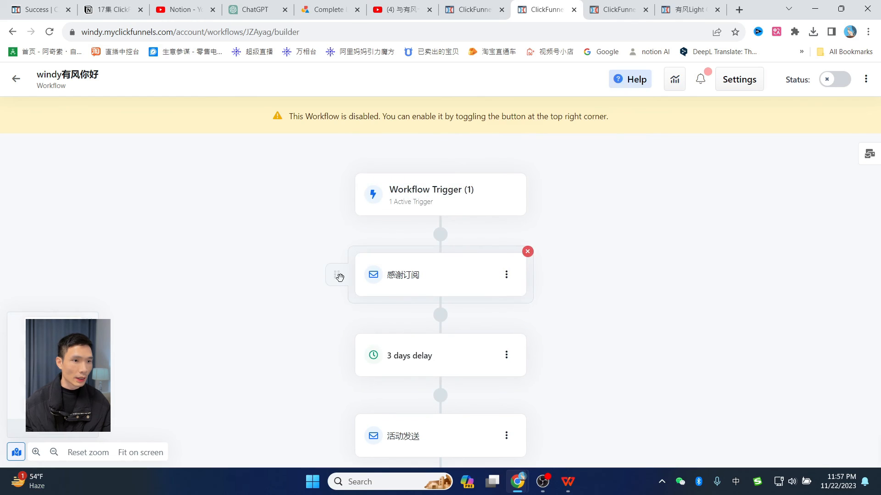
left_click_drag(338, 281, 324, 352)
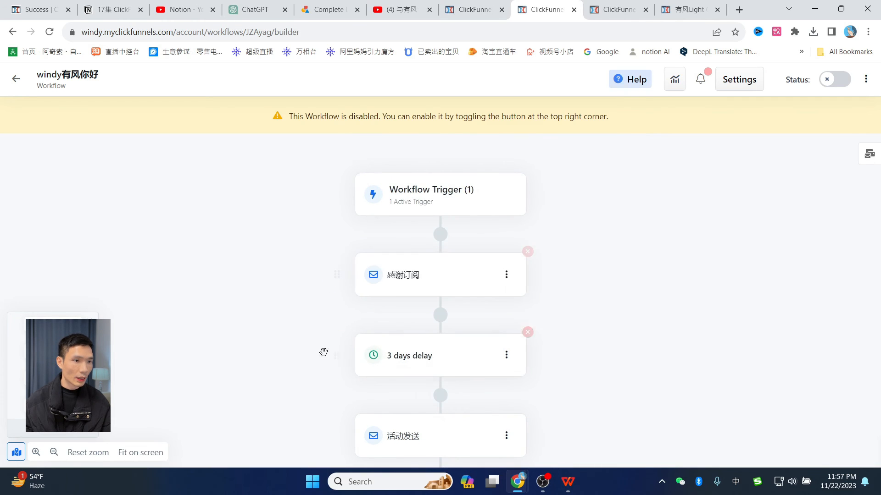
left_click_drag(335, 292, 335, 365)
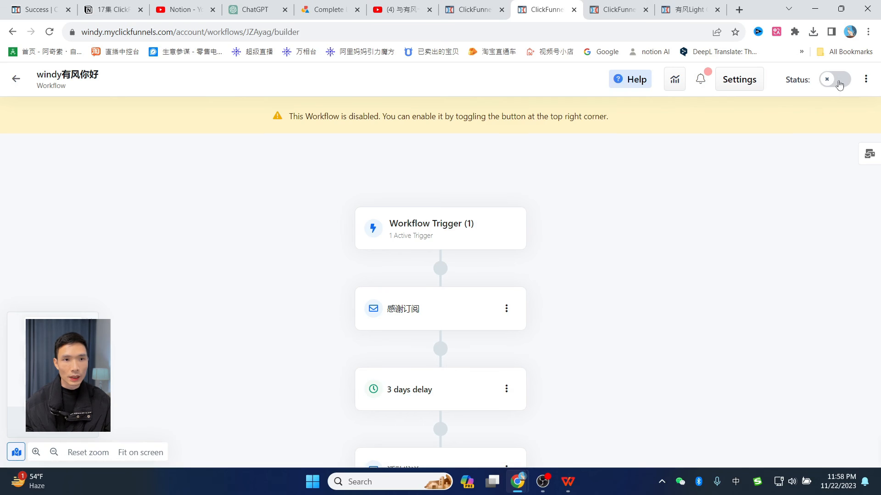
- Leave the workflow, go to the site's courses, and start a new course of the Blank Course type
left_click(17, 81)
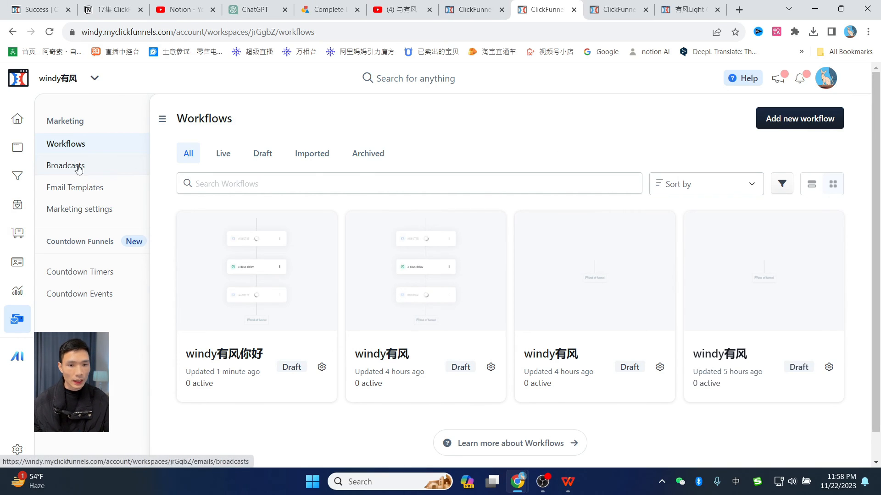
left_click(16, 153)
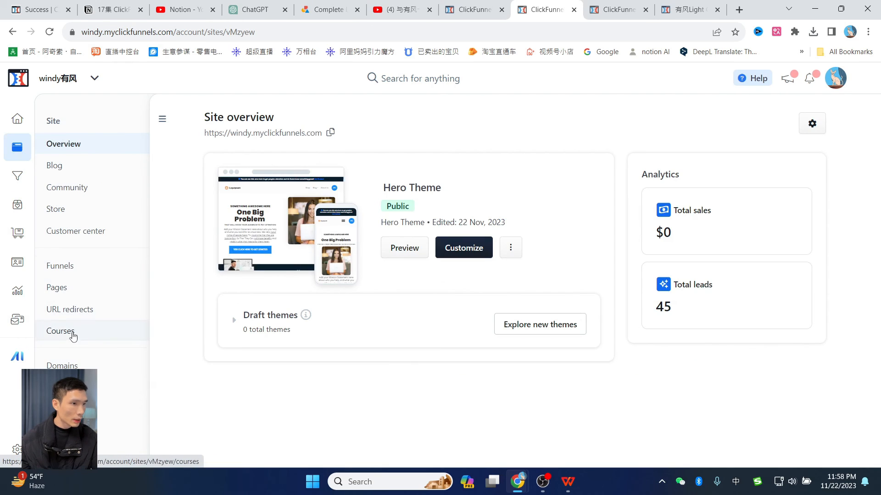
left_click(61, 332)
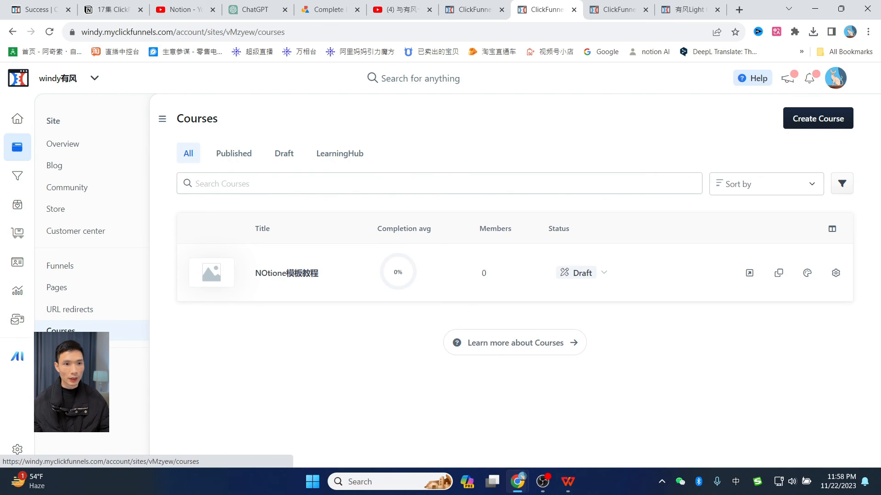
left_click(813, 126)
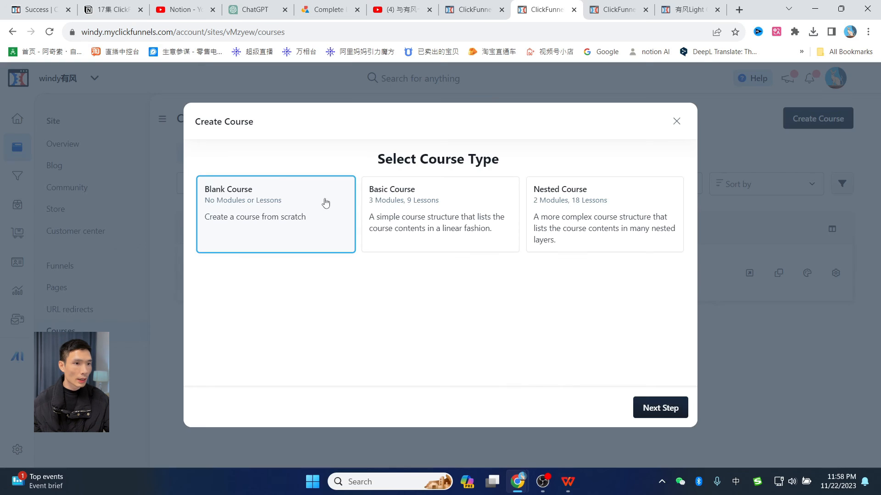
left_click(658, 407)
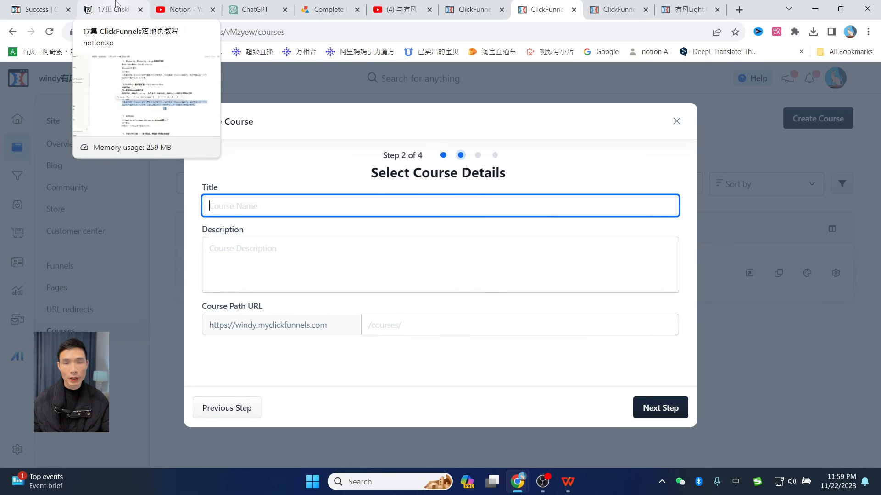
- Switch to ChatGPT and ask for a website-building course outline with 帮我列一个网站制作课程的大纲
left_click(254, 9)
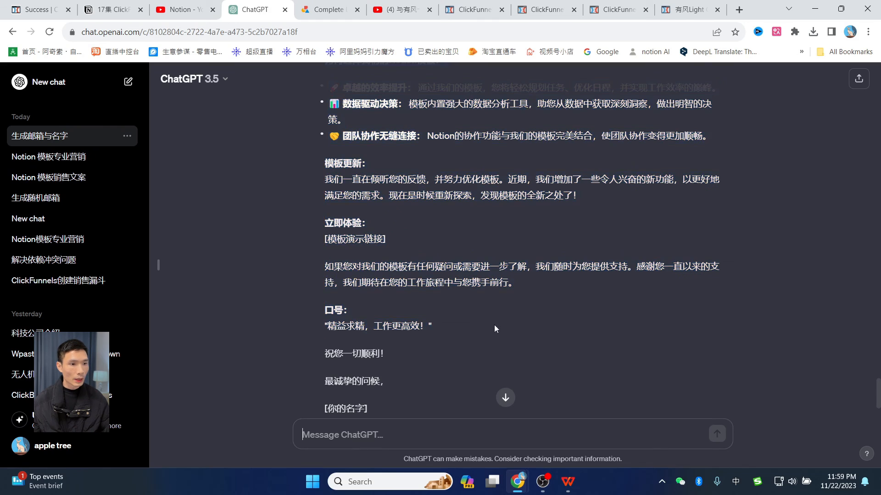
scroll(494, 325, "down", 2)
type("帮我列一个网站制作课程的大纲")
key("Return")
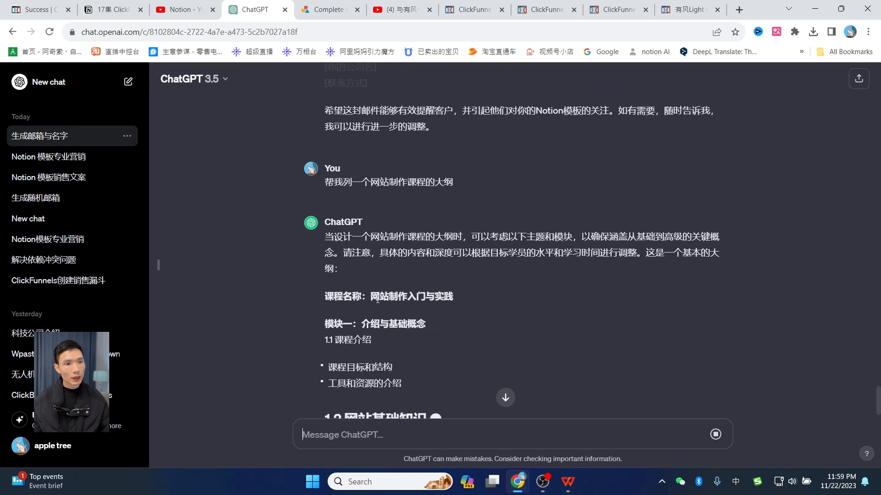
- Copy the course name 网站制作入门与实践 from the ChatGPT outline and enter it as the new course's title in ClickFunnels
left_click_drag(371, 296, 456, 296)
key("ctrl+c")
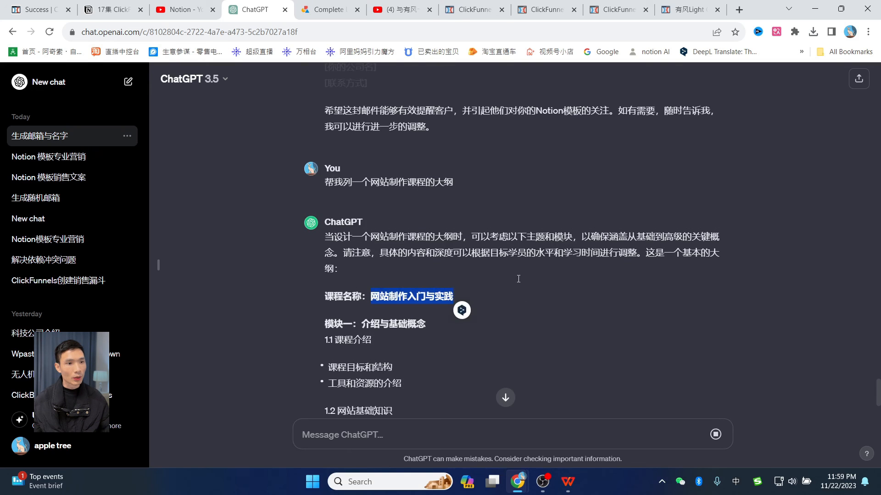
left_click(546, 9)
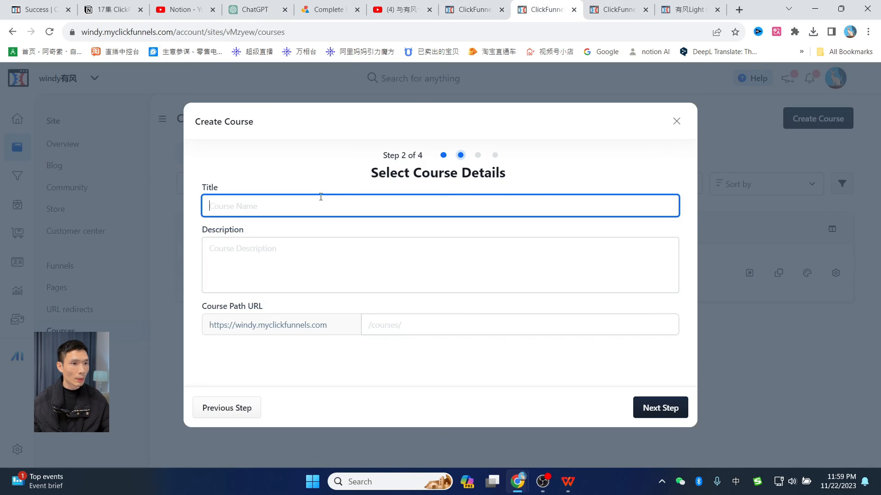
key("ctrl+v")
left_click(284, 264)
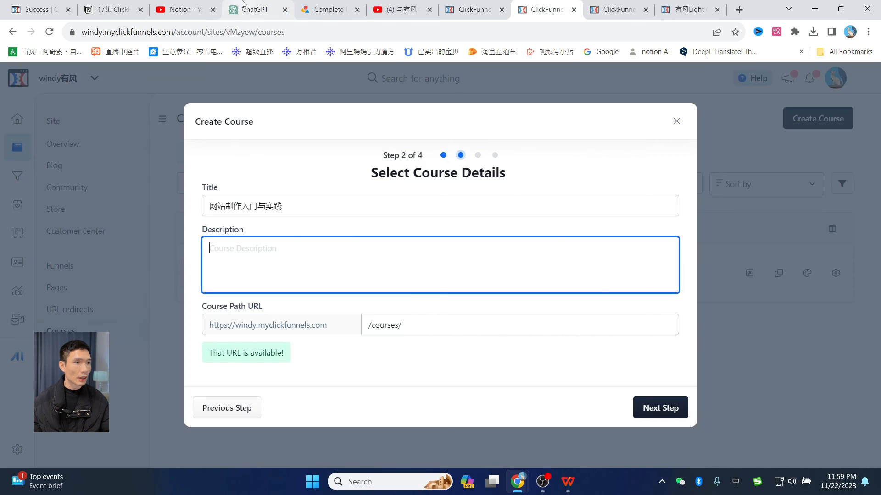
left_click(255, 9)
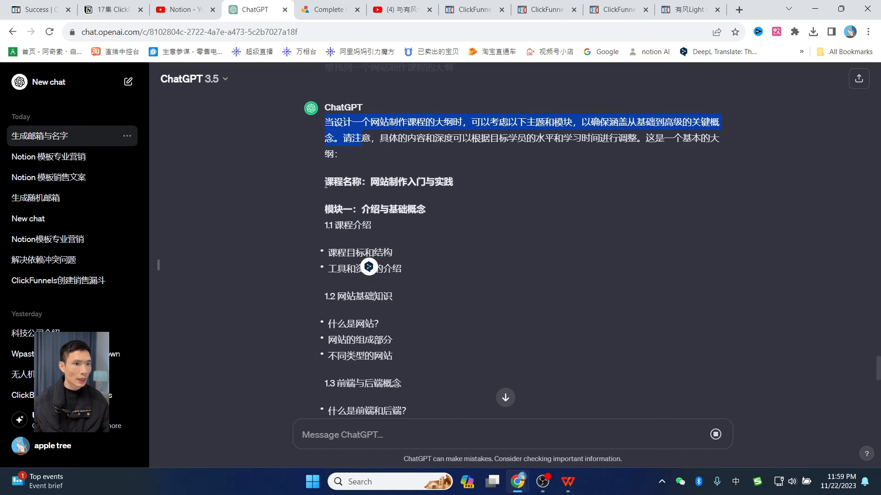
key("alt+Tab")
left_click(415, 327)
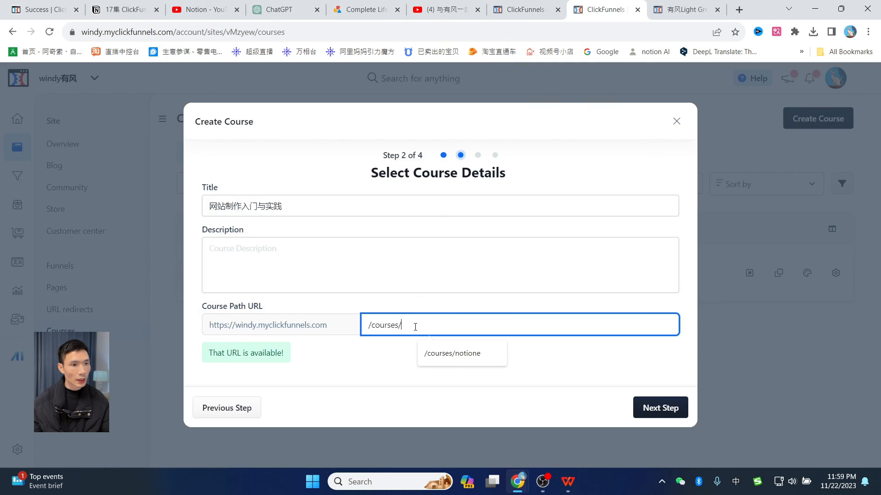
left_click(383, 366)
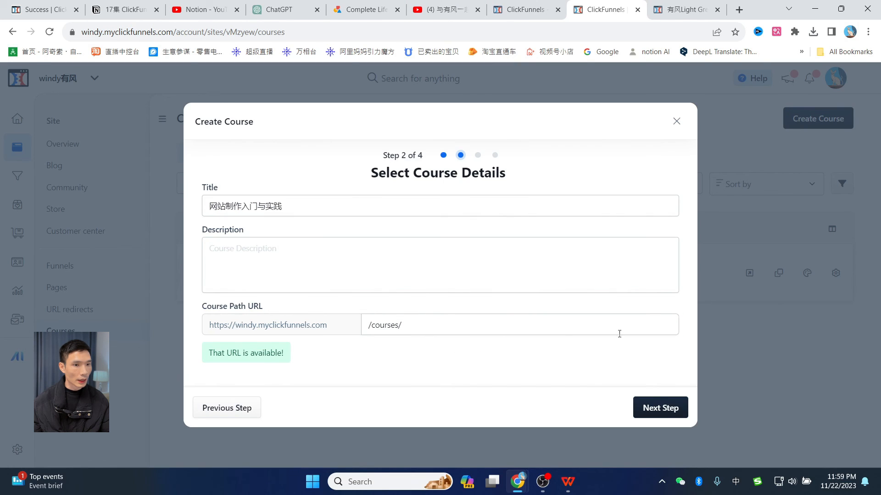
- Accept the course details and the Hero Theme without a thumbnail image, and create the course
left_click(659, 409)
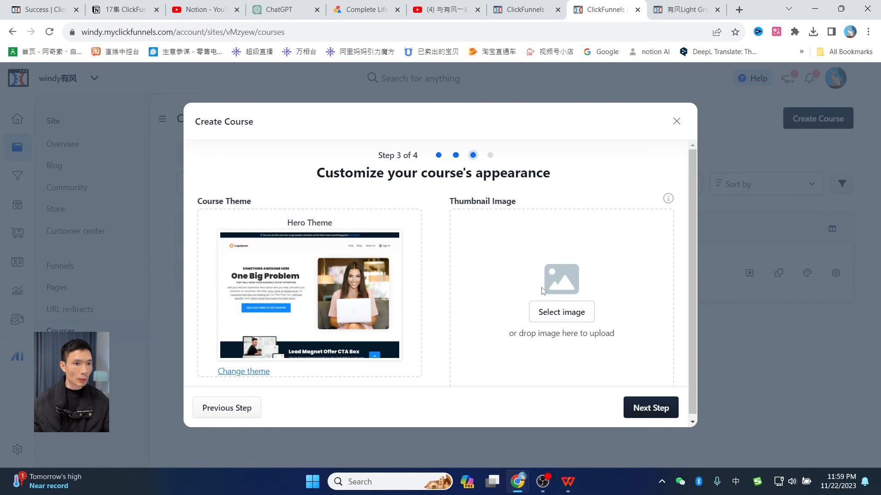
scroll(426, 265, "down", 1)
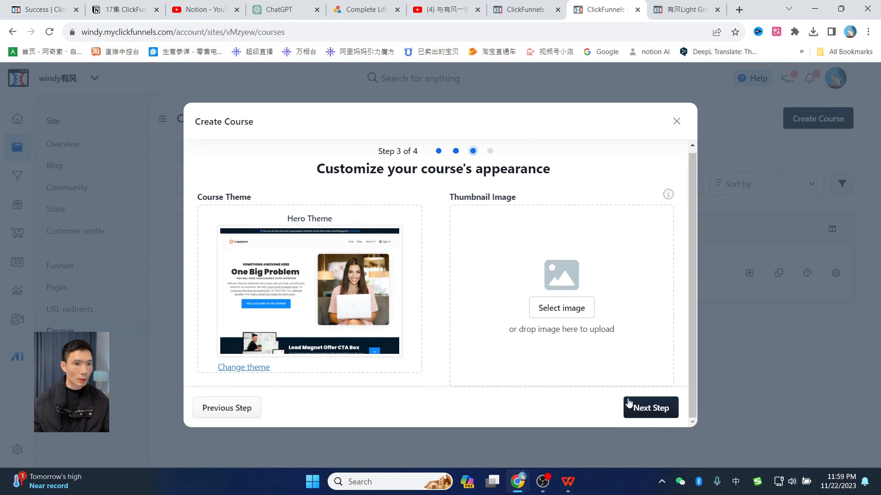
left_click(643, 407)
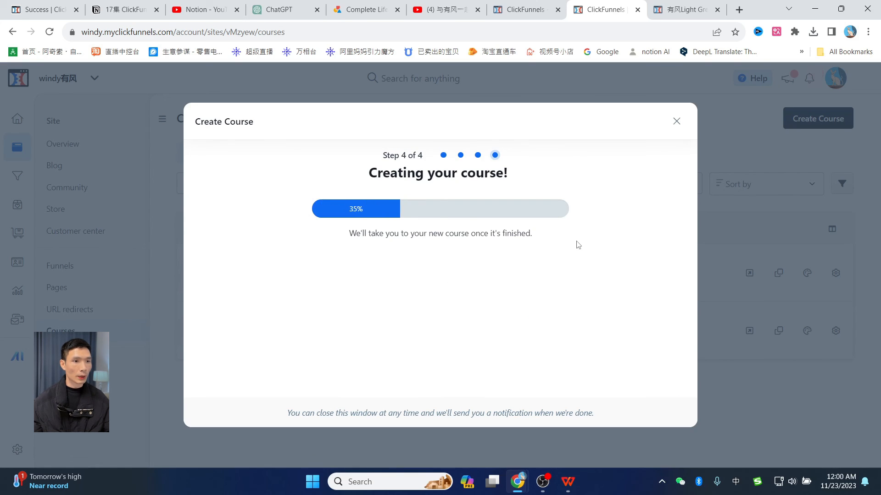
- Switch to ChatGPT and examine the modules and lessons in the generated course outline
left_click(283, 8)
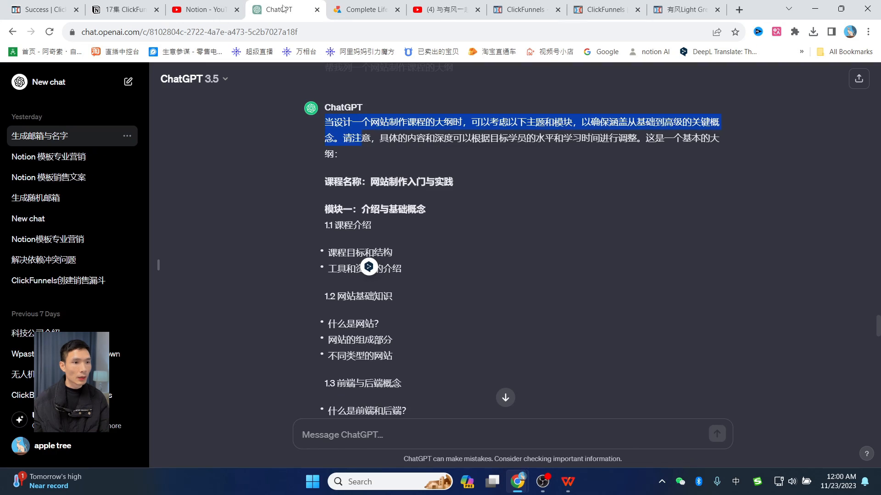
scroll(482, 216, "up", 1)
left_click(502, 234)
scroll(502, 234, "down", 1)
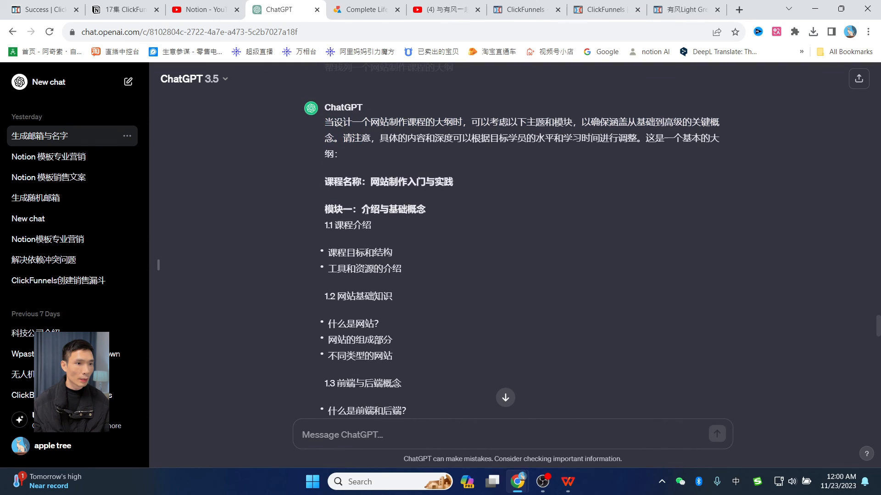
scroll(430, 216, "down", 12)
scroll(430, 216, "up", 5)
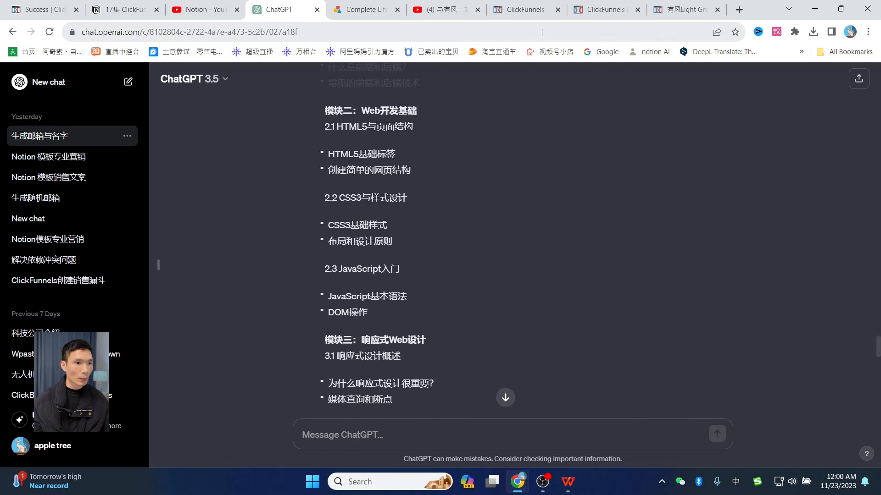
scroll(373, 193, "up", 1)
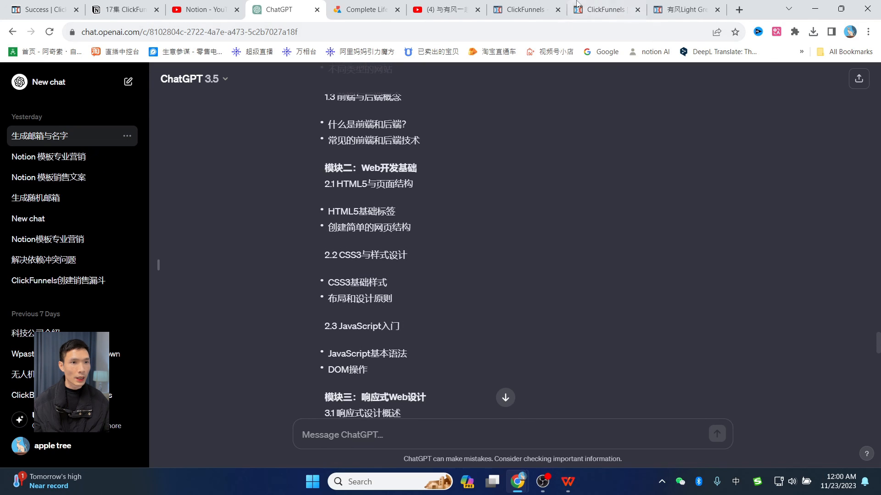
- Add a module to the new ClickFunnels course, titled 介绍与基础概念 as copied from the ChatGPT outline
left_click(606, 9)
scroll(603, 232, "down", 3)
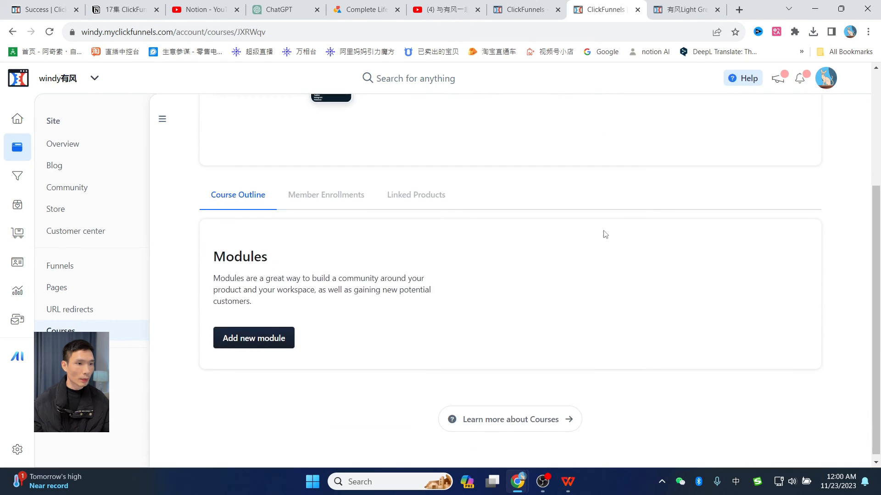
left_click(246, 345)
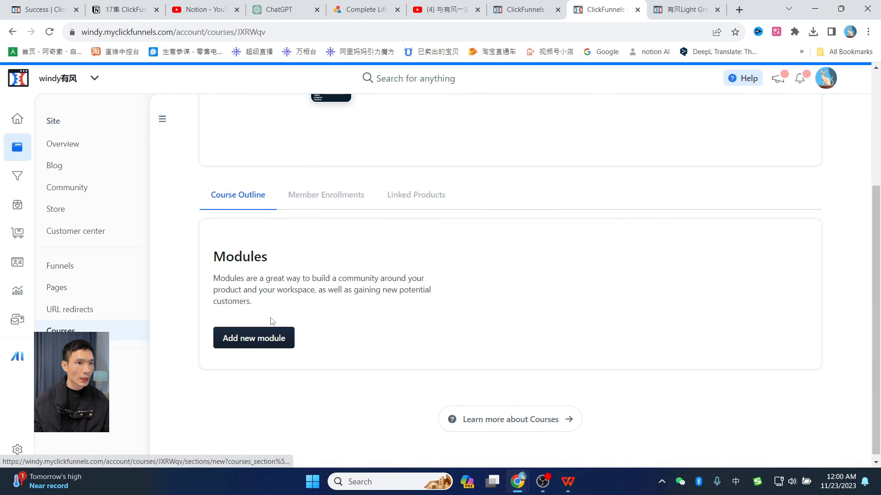
left_click(285, 7)
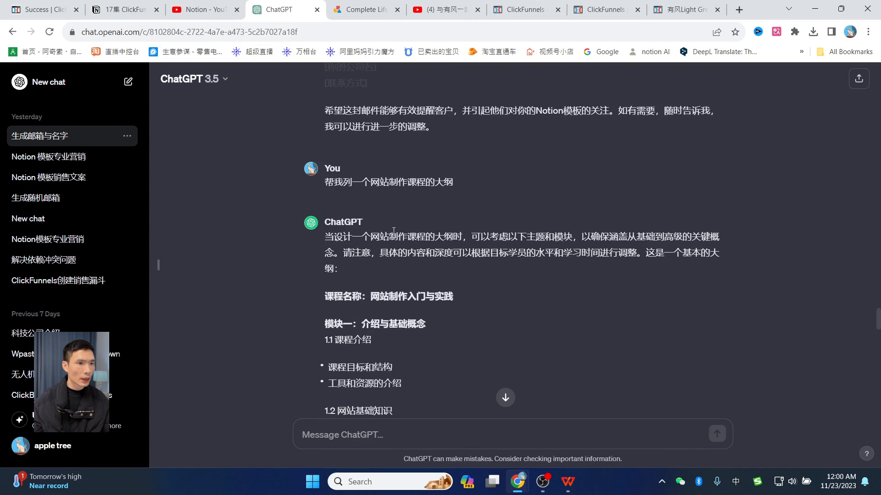
scroll(379, 227, "down", 2)
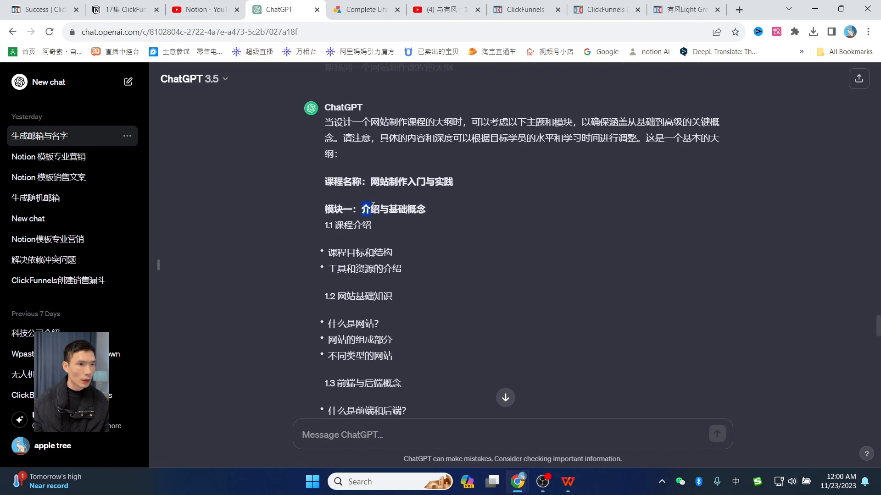
left_click_drag(373, 205, 427, 208)
key("ctrl+c")
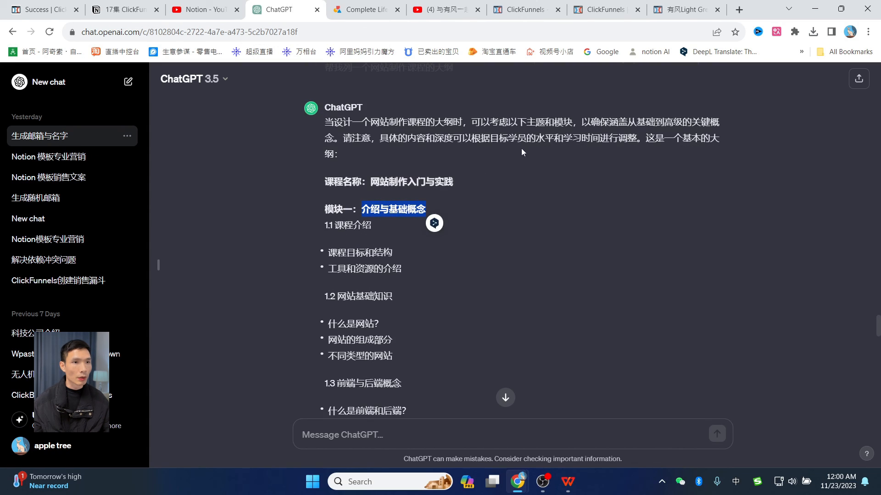
left_click(602, 3)
key("ctrl+v")
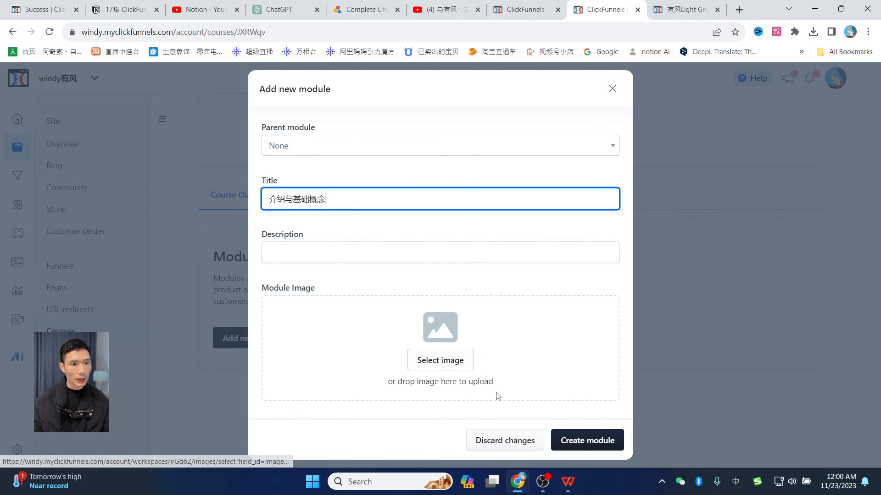
left_click(576, 441)
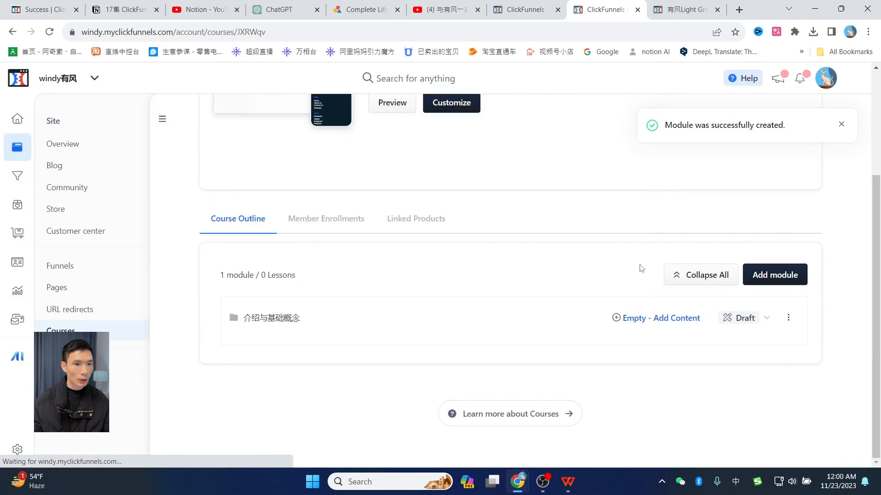
- Add a lesson to the 介绍与基础概念 module, titled 课程介绍 as copied from the ChatGPT outline
left_click(617, 321)
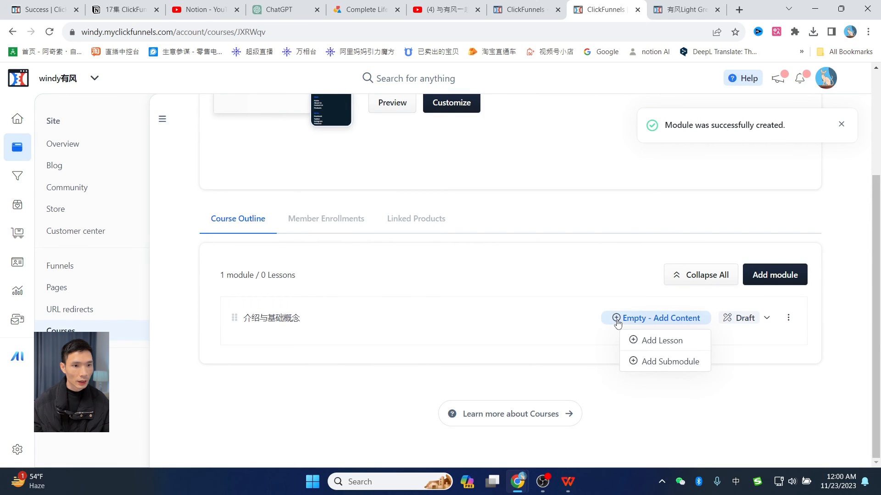
left_click(669, 340)
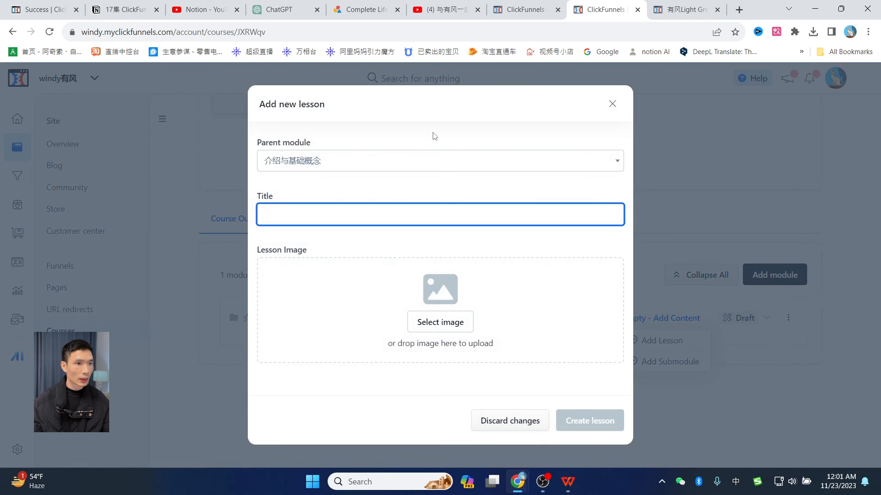
left_click(280, 9)
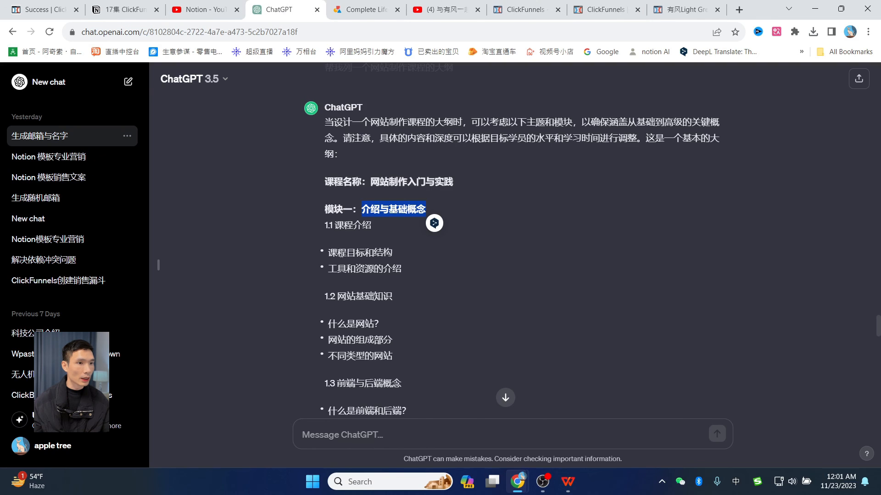
left_click_drag(333, 225, 375, 225)
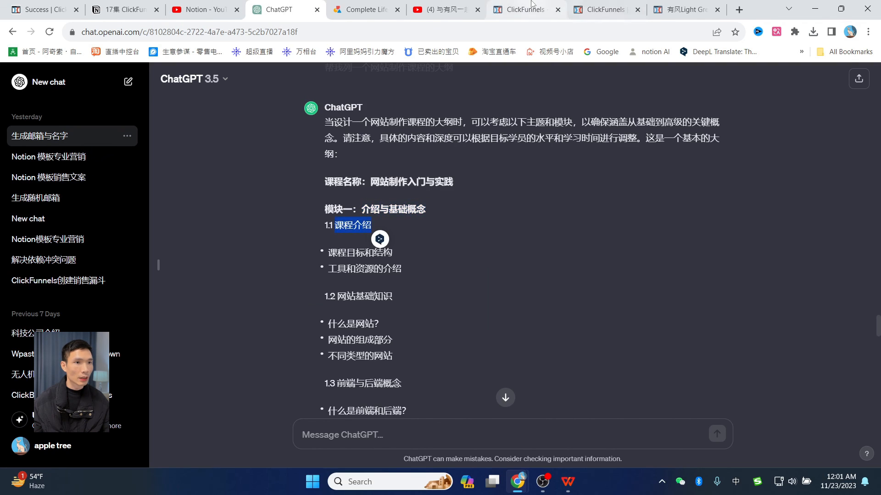
left_click(579, 8)
type("课程介绍")
left_click(590, 420)
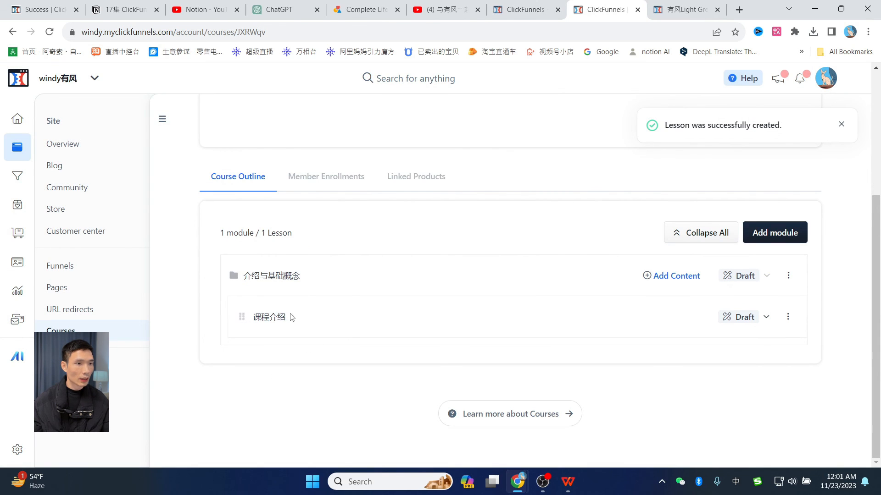
- Copy 课程目标和结构 from the ChatGPT outline and create a second lesson with that title in the 介绍与基础概念 module
left_click(279, 8)
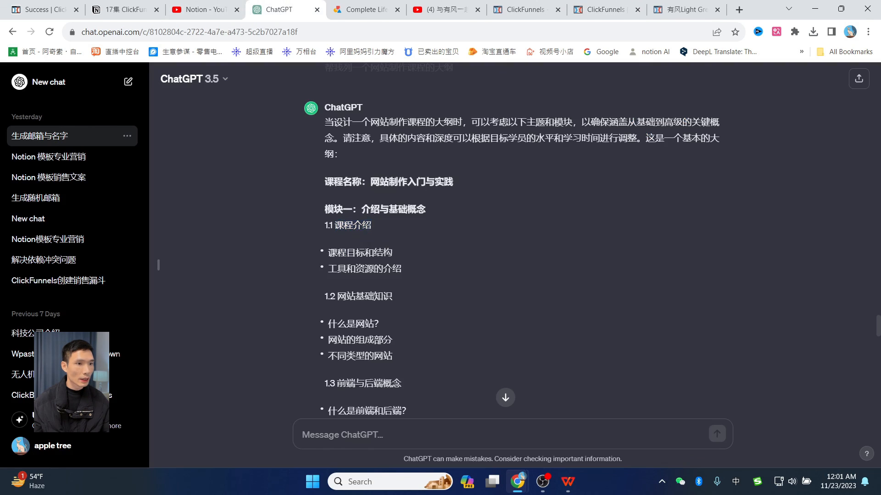
triple_click(340, 253)
key("ctrl+c")
left_click(596, 8)
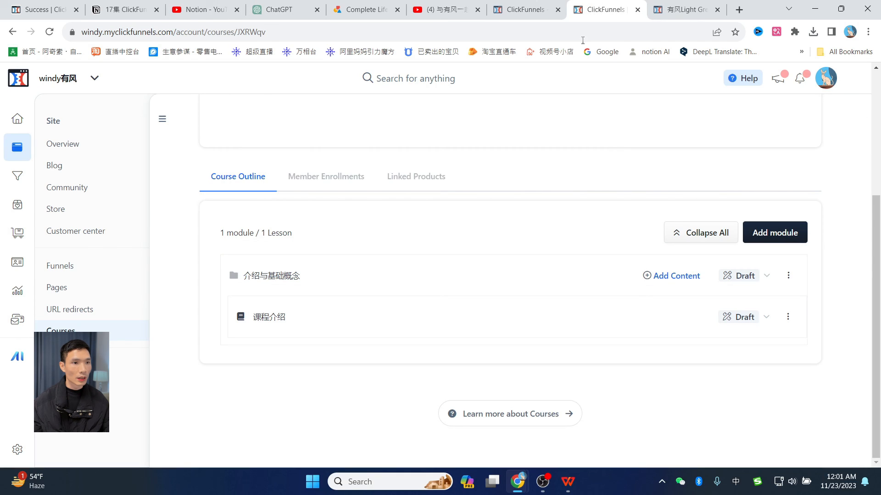
left_click(697, 276)
left_click(660, 298)
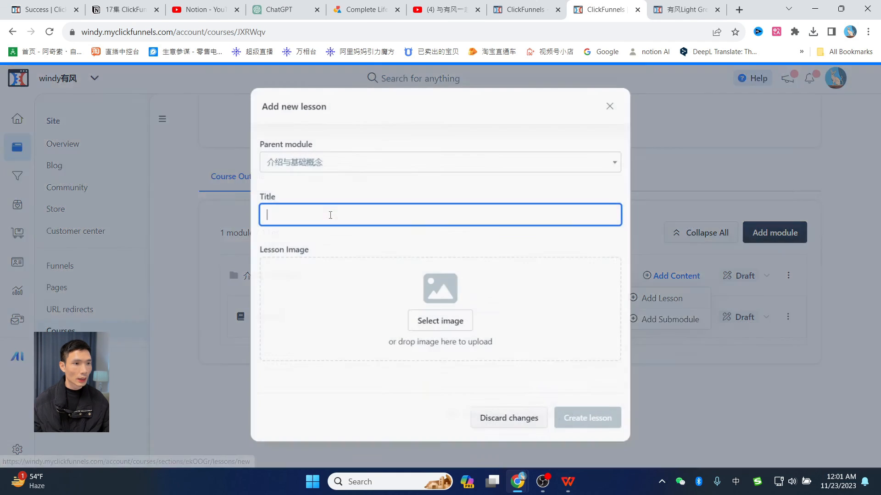
key("ctrl+v")
left_click(578, 416)
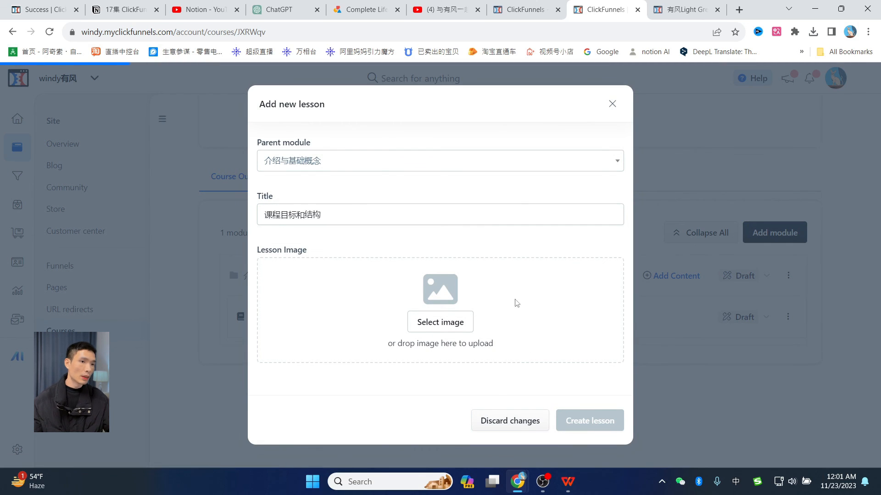
- Open the 课程介绍 lesson for editing
scroll(606, 275, "down", 5)
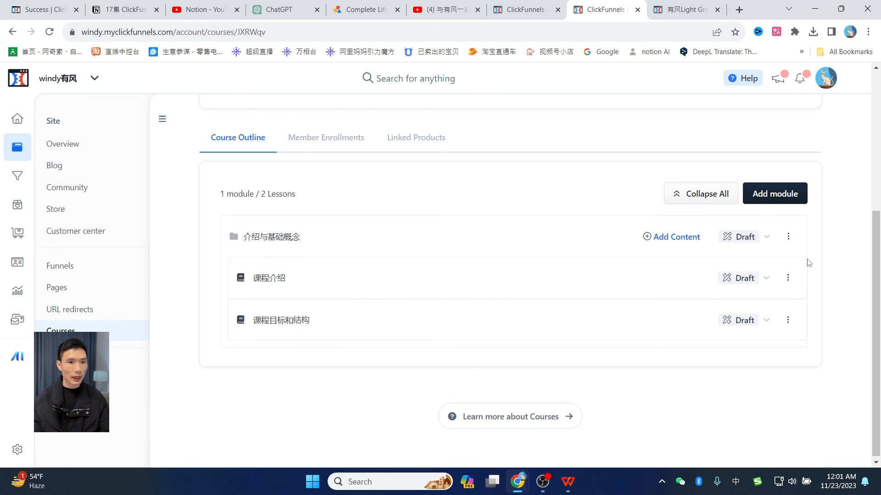
left_click(788, 279)
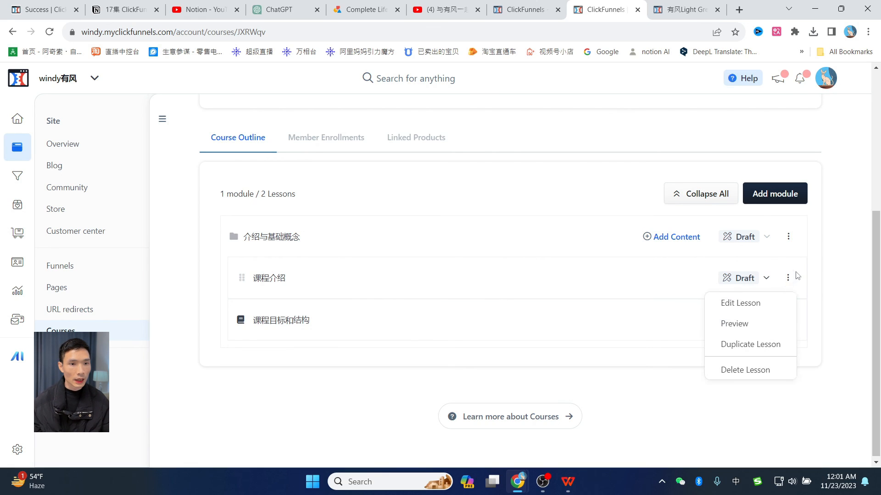
left_click(750, 305)
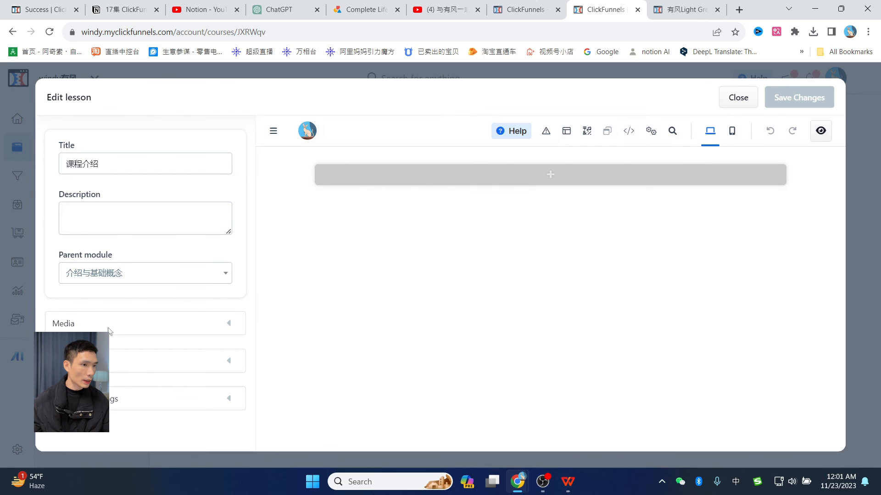
- View the video gallery in the lesson's media options and close it without uploading a video
left_click(109, 327)
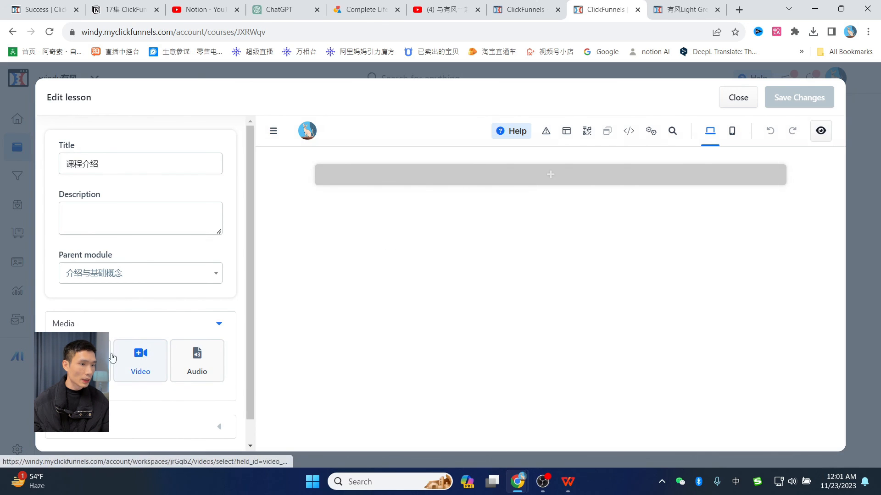
left_click(137, 358)
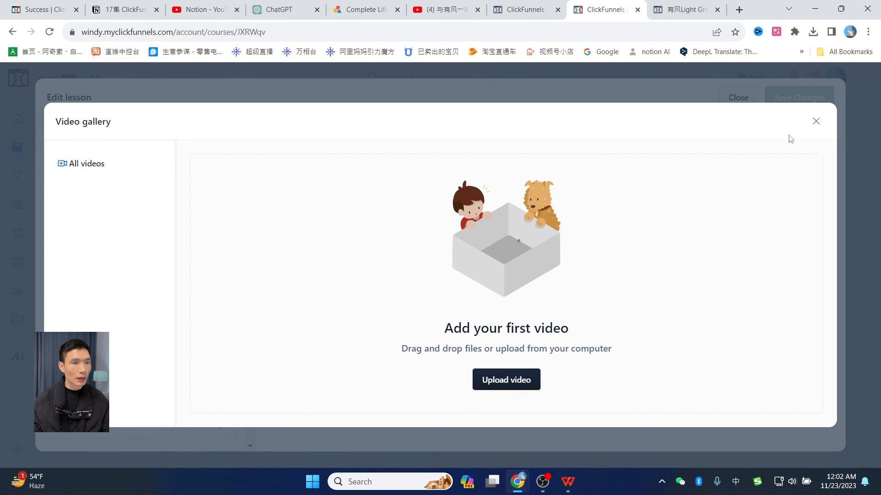
left_click(816, 122)
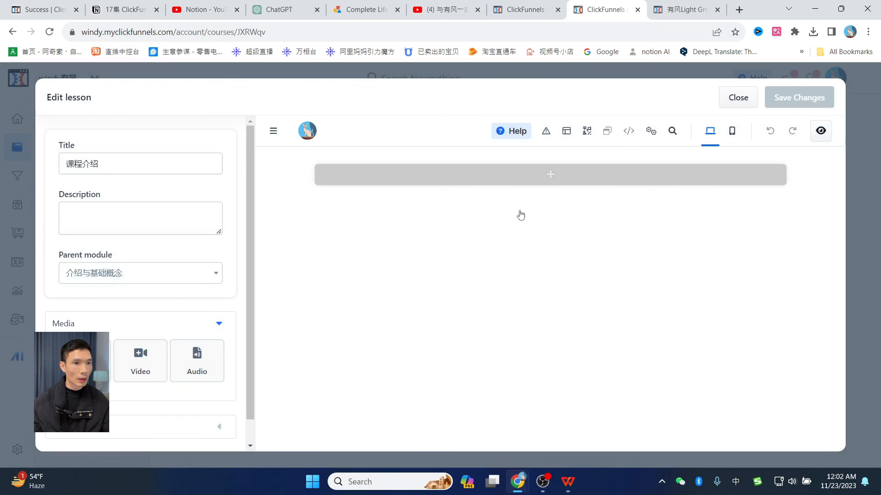
- Insert a full page section with a one-column row and a Video element into the lesson page
left_click(541, 184)
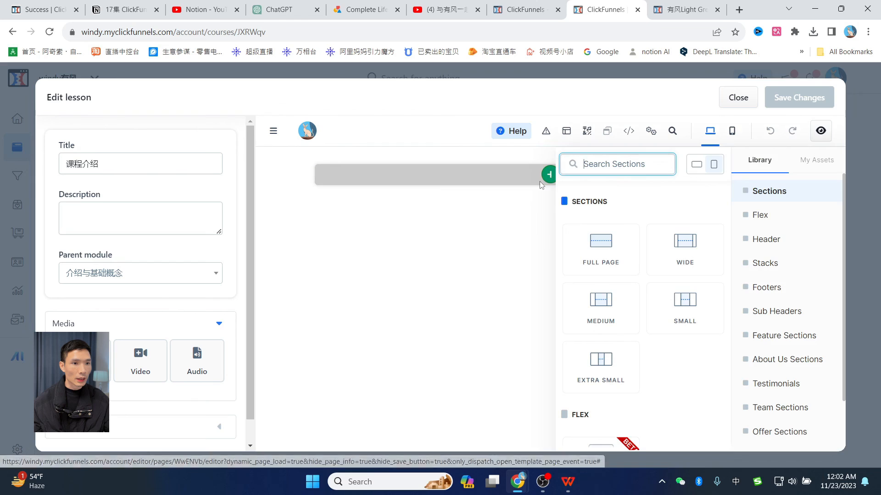
left_click(602, 244)
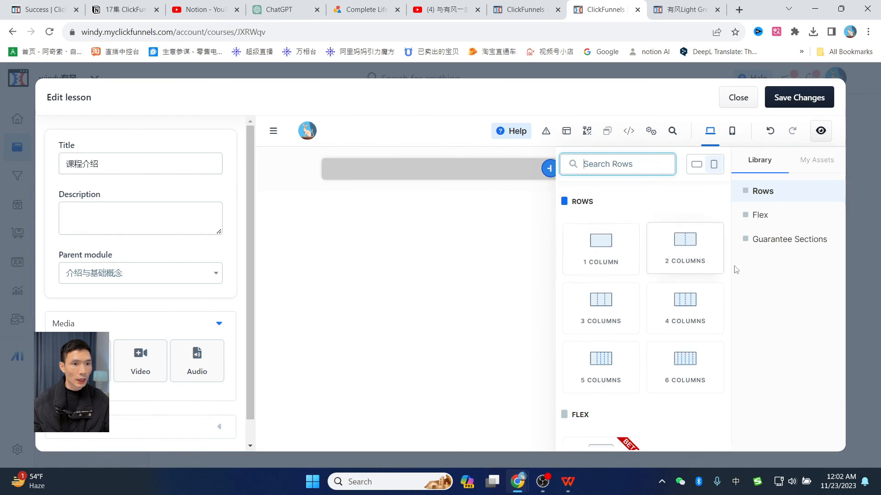
left_click(606, 244)
scroll(633, 317, "down", 1)
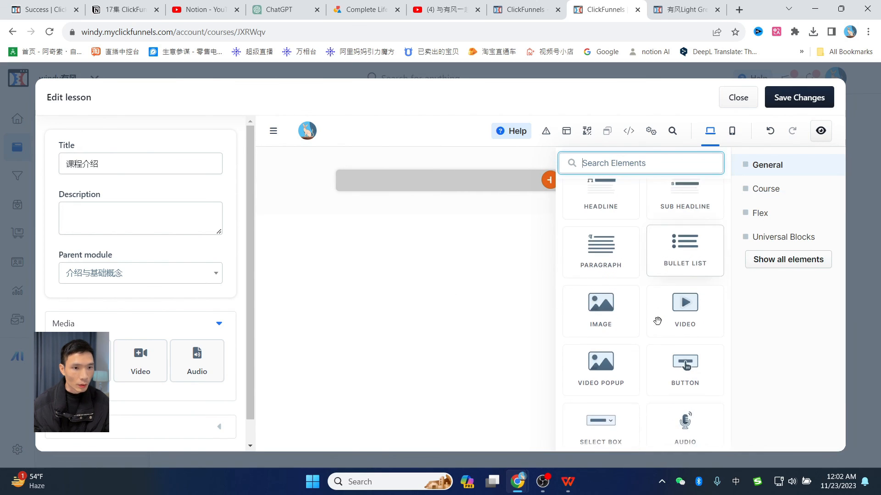
left_click(687, 304)
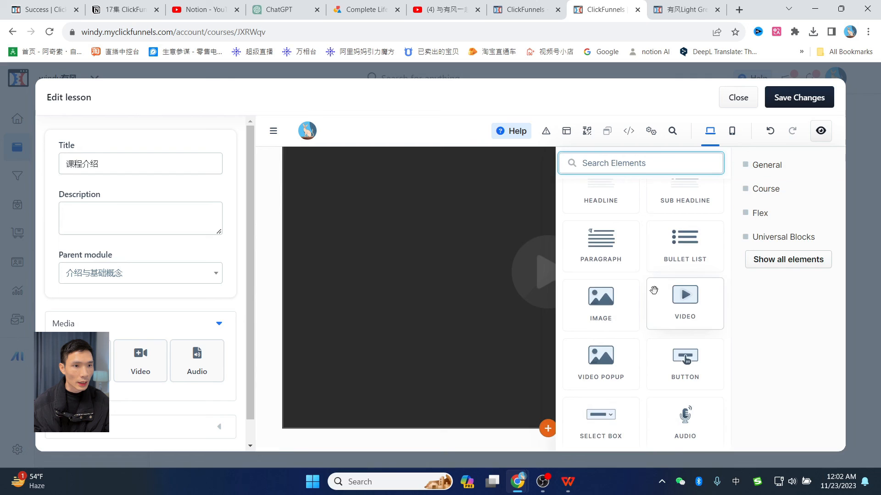
- Open the Video element's settings and copy the link of the 2024 Wordpress Tutorial for Beginners video from the YouTube channel
left_click(500, 281)
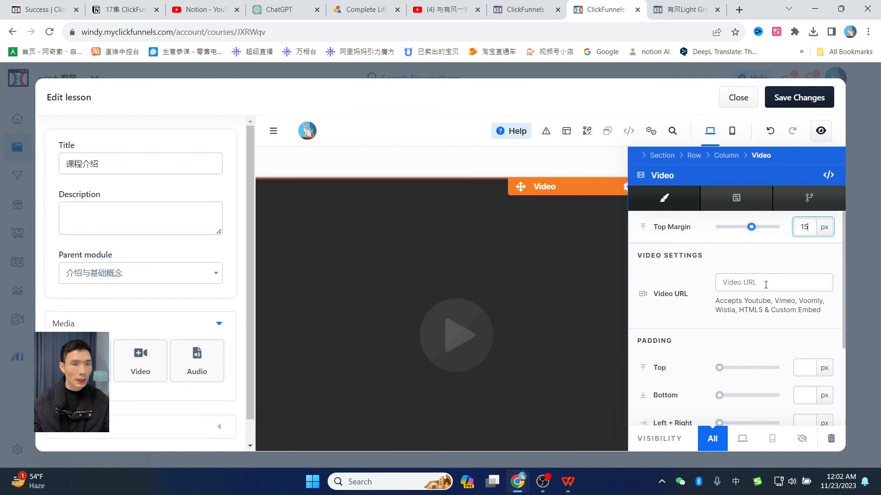
left_click(202, 10)
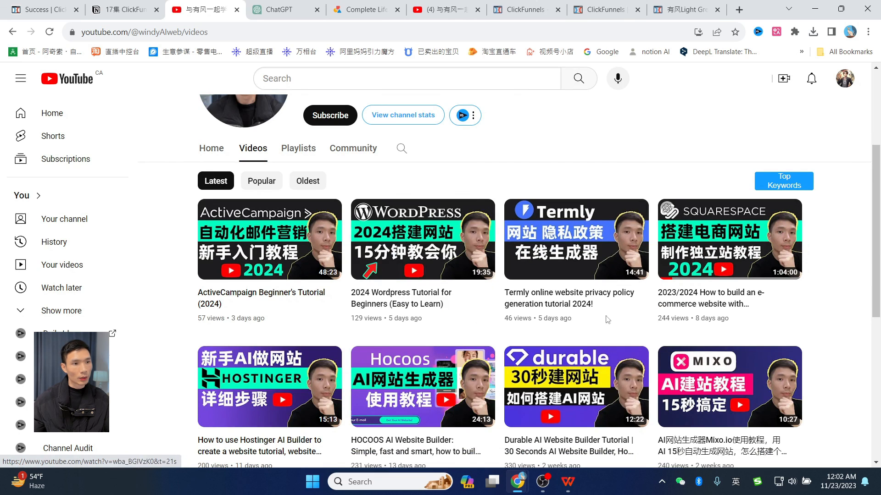
scroll(531, 256, "up", 4)
scroll(560, 246, "down", 1)
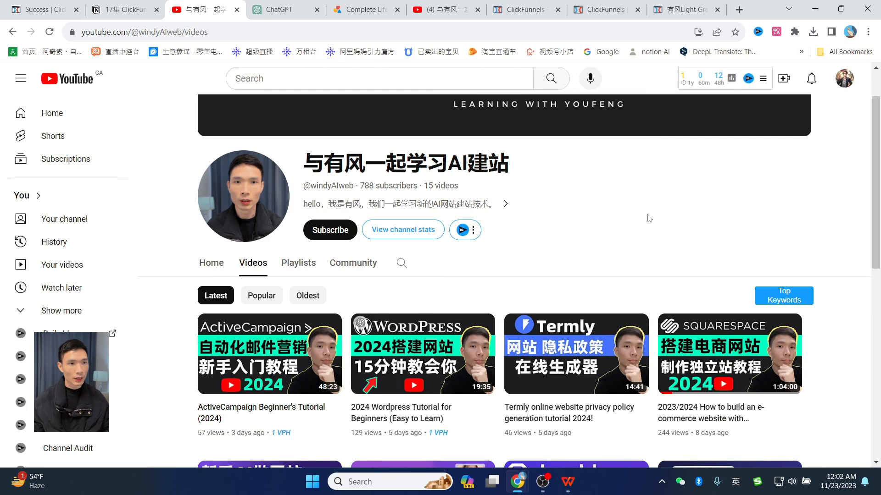
scroll(649, 218, "down", 1)
right_click(408, 288)
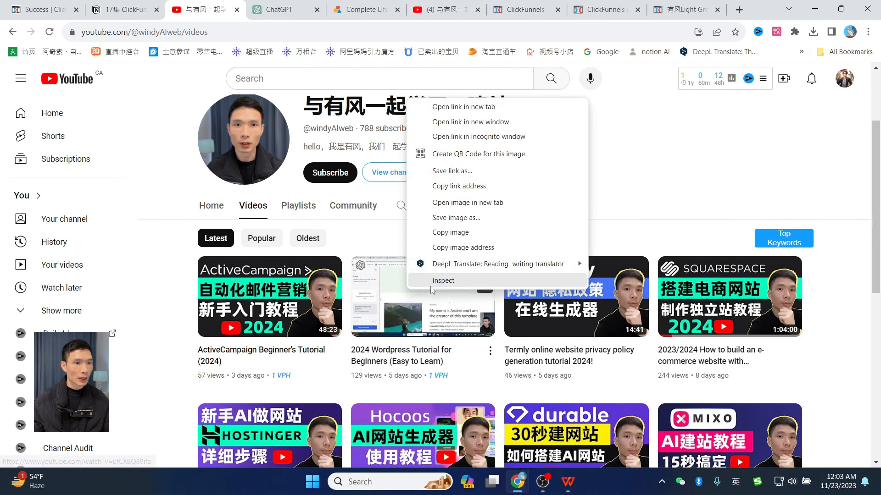
left_click(477, 187)
- Back in ClickFunnels, set the Video element's URL to the copied YouTube link
left_click(605, 9)
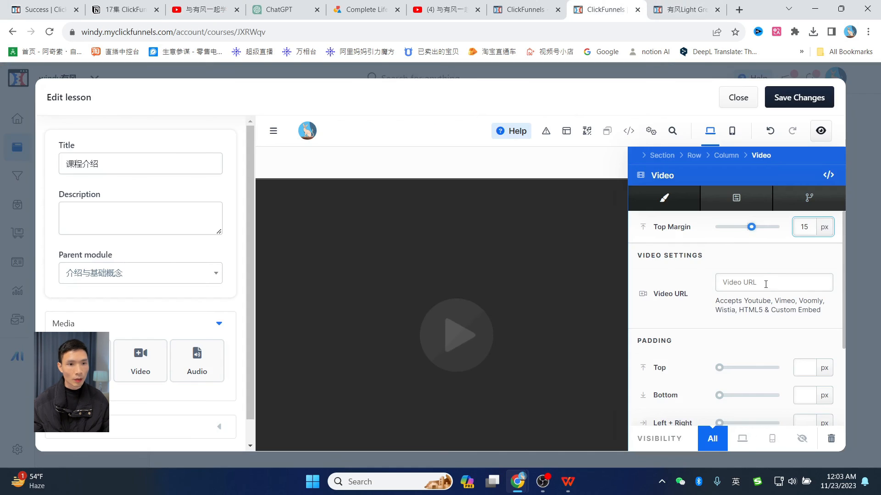
left_click(799, 276)
left_click_drag(774, 302, 817, 313)
left_click(768, 280)
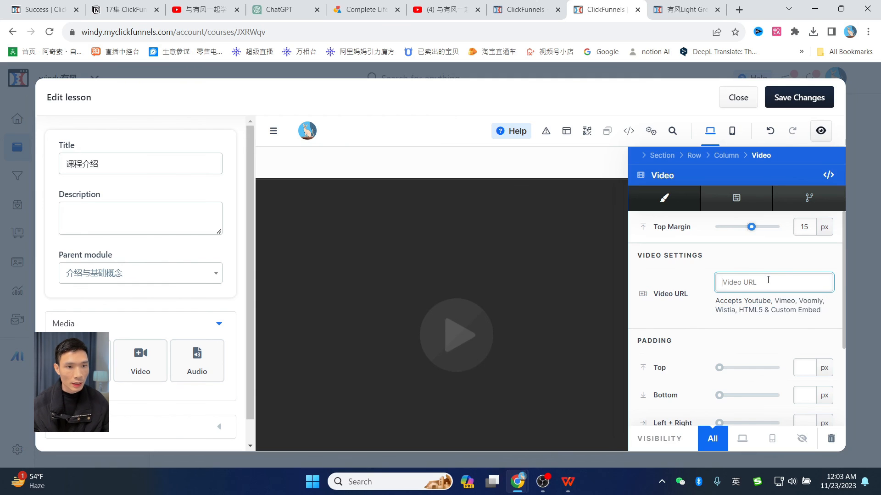
key("ctrl+v")
left_click(624, 259)
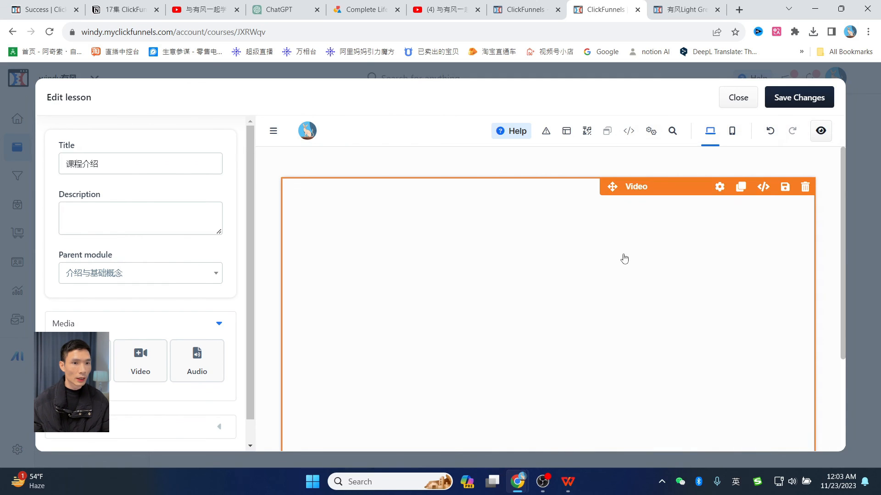
scroll(625, 261, "down", 3)
scroll(620, 310, "up", 3)
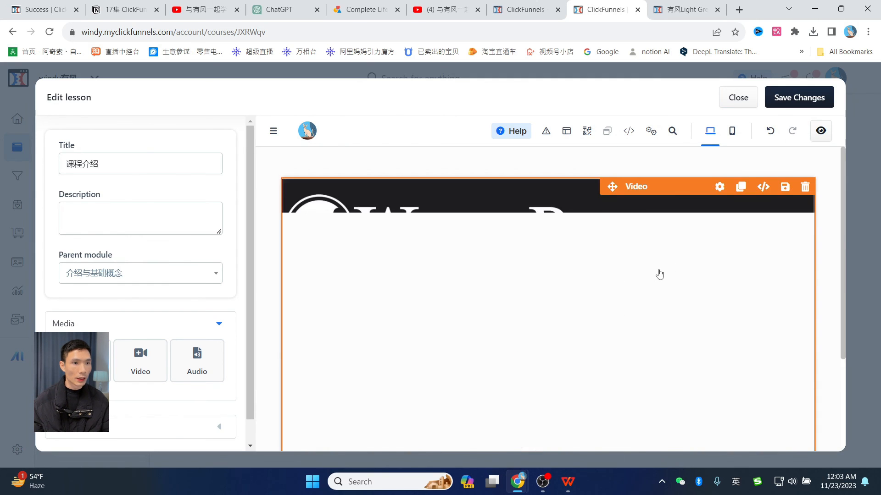
- Insert a Paragraph element directly below the video in the lesson page
scroll(596, 321, "down", 3)
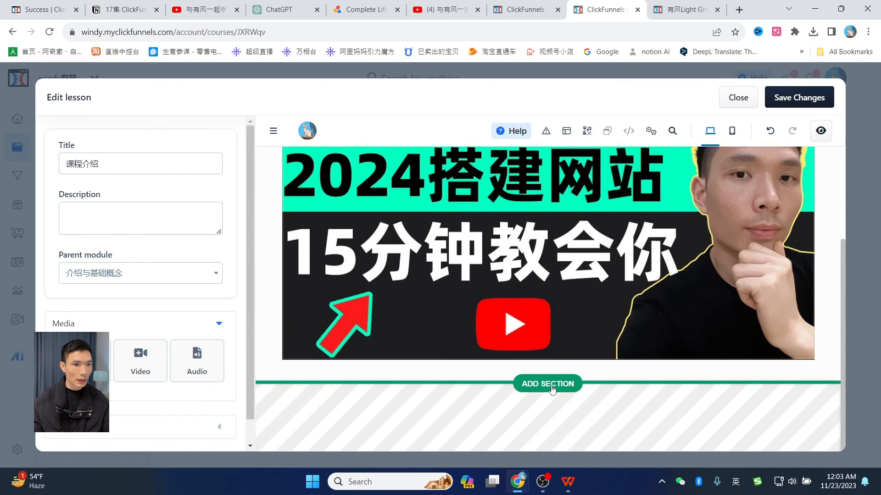
left_click(548, 361)
scroll(718, 265, "down", 5)
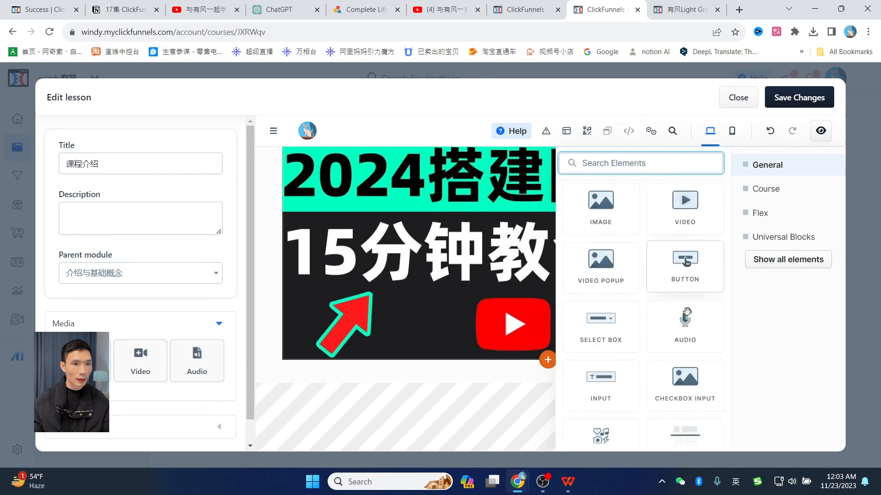
scroll(679, 316, "up", 4)
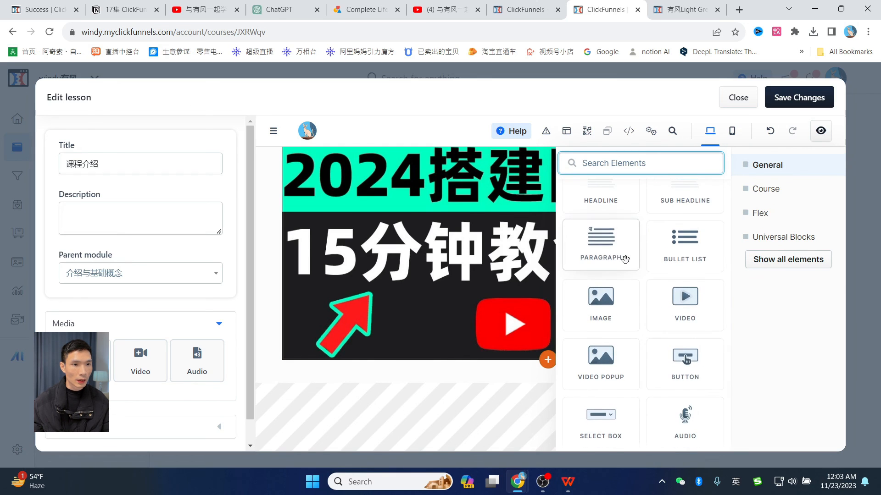
left_click(604, 252)
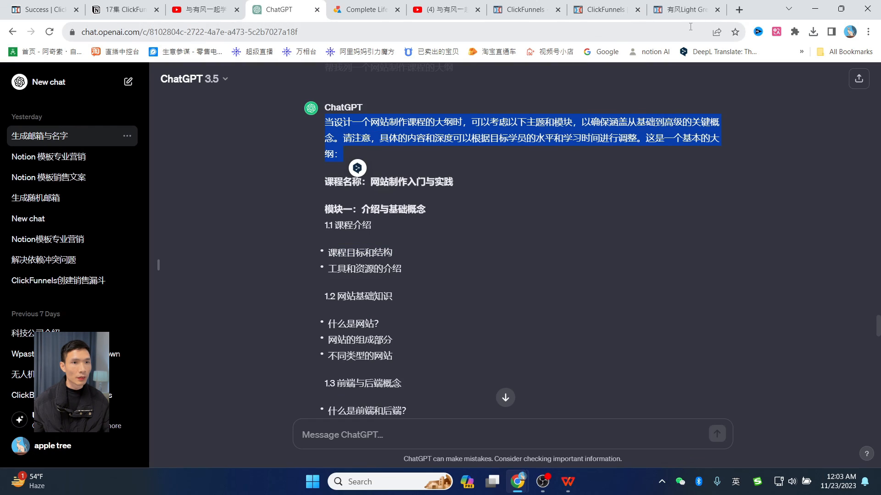
- Replace the paragraph's placeholder text with 移动优先的设计原则 and 移动设备优化, copied from section 3.2 of the ChatGPT outline
scroll(500, 281, "down", 13)
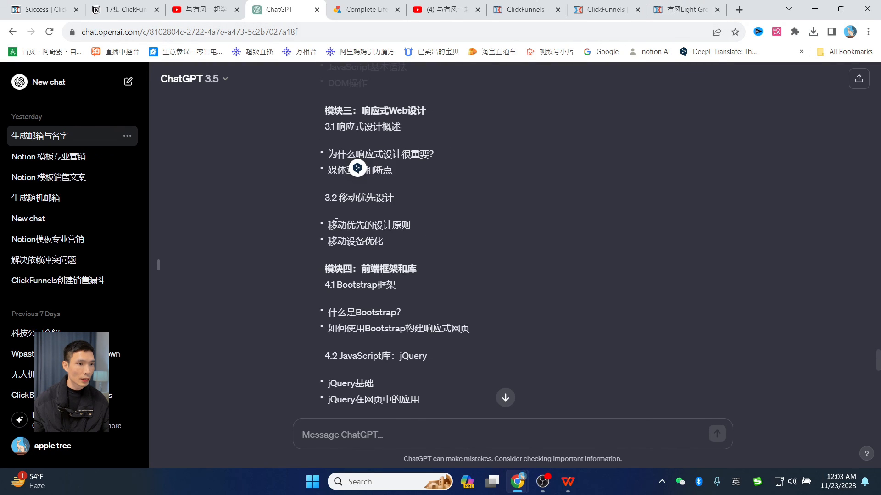
left_click_drag(336, 222, 382, 244)
key("ctrl+c")
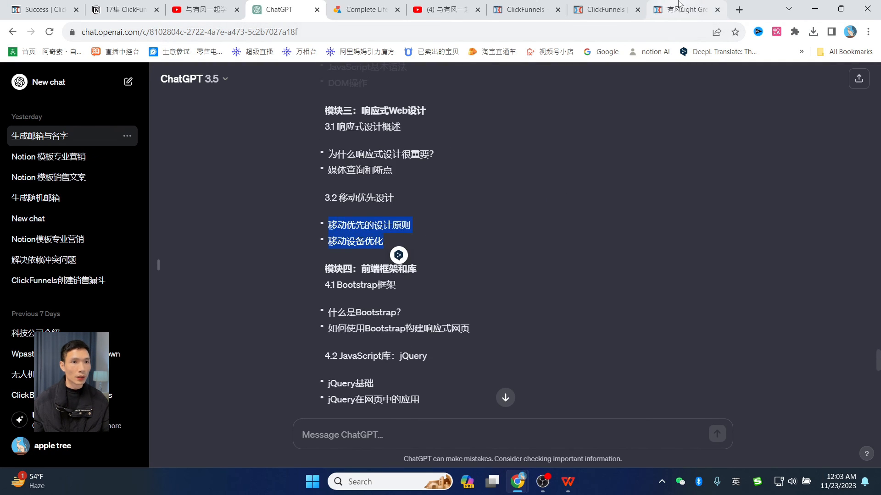
left_click(606, 9)
left_click(301, 377)
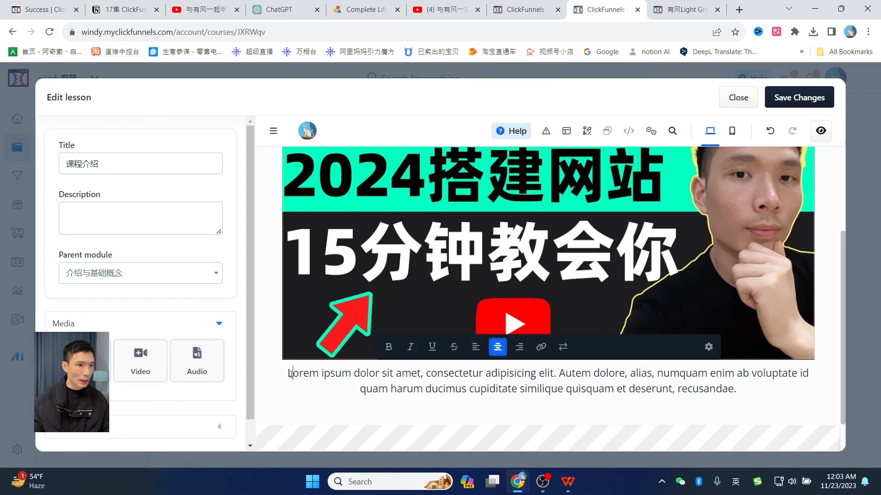
left_click_drag(290, 374, 738, 390)
key("ctrl+v")
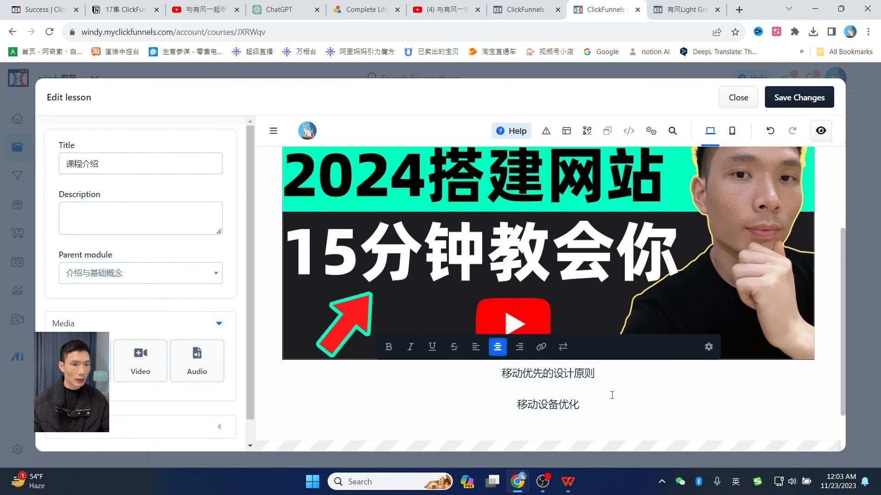
- Remove the blank line between 移动优先的设计原则 and 移动设备优化 in the paragraph and save the 课程介绍 lesson
key("BackSpace")
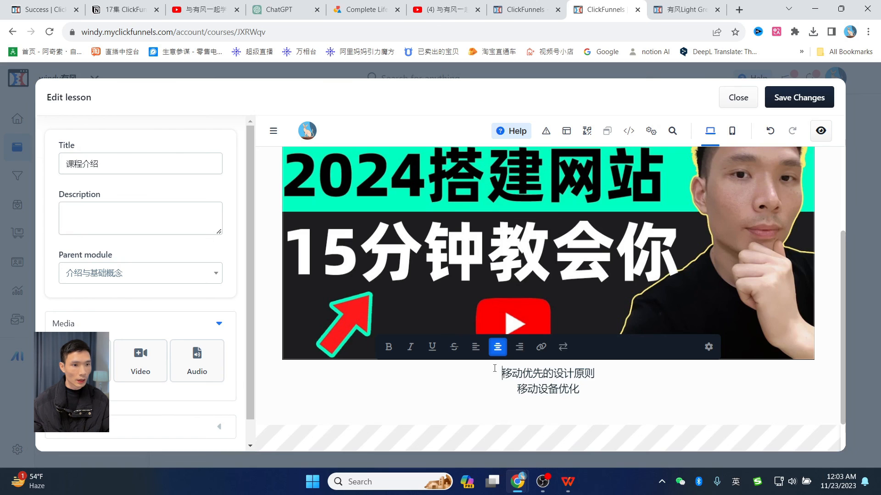
key("Return")
scroll(704, 190, "up", 2)
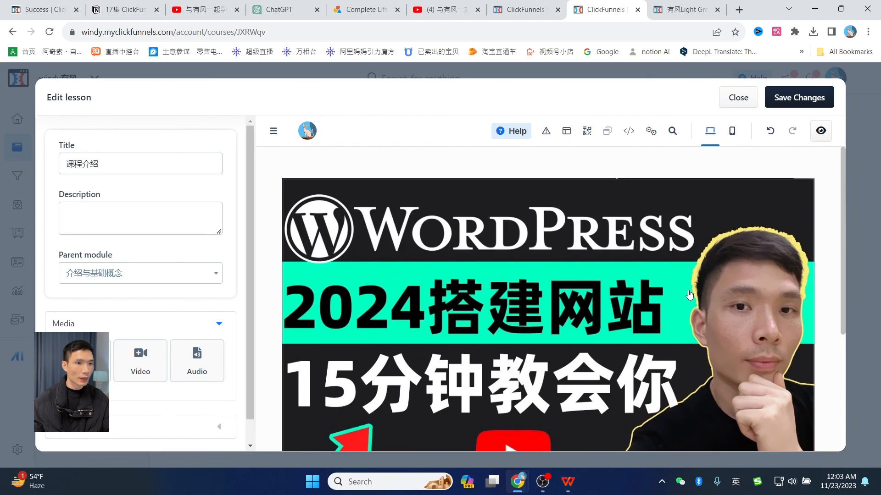
scroll(594, 310, "down", 3)
scroll(597, 306, "up", 4)
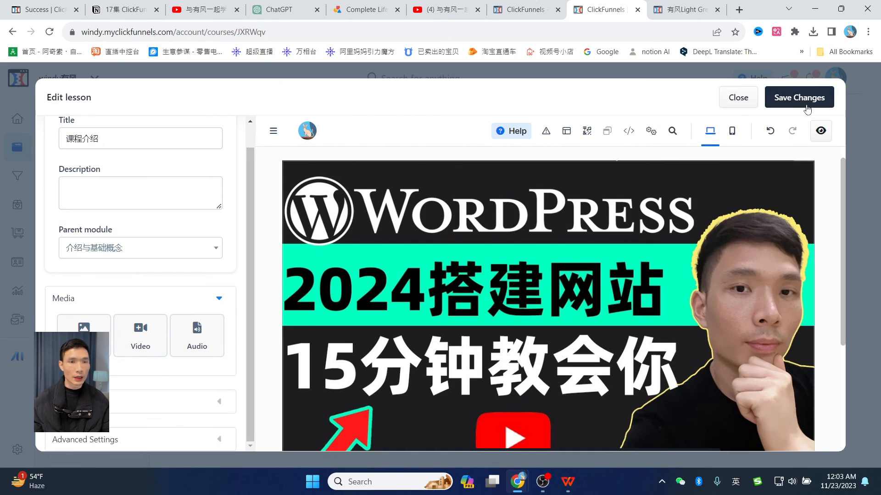
left_click(802, 100)
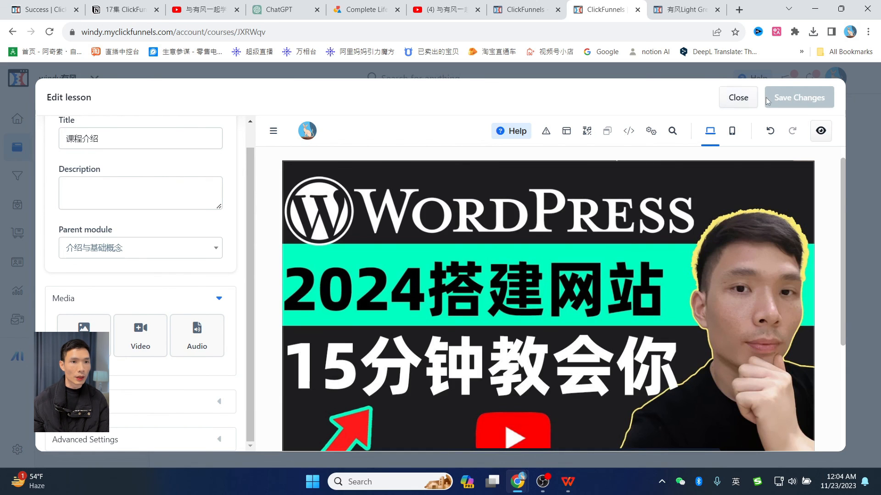
left_click(735, 101)
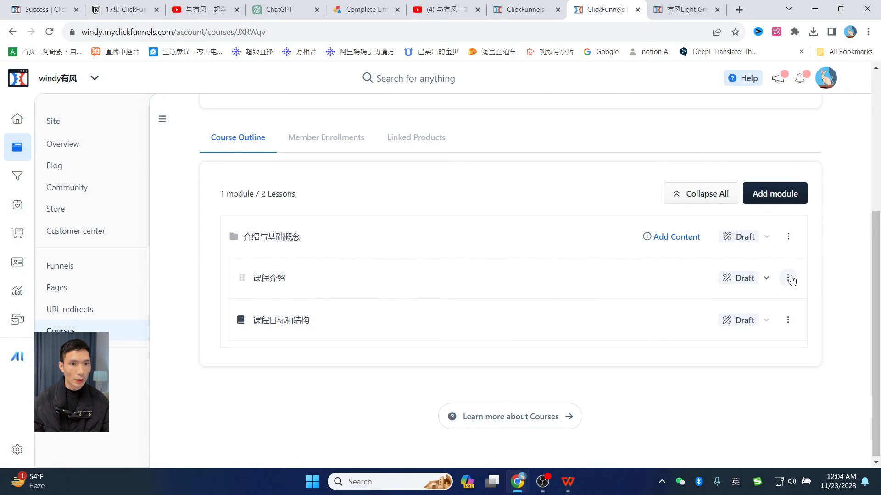
- Try to preview the 课程介绍 lesson from the course outline
left_click(789, 278)
left_click(722, 326)
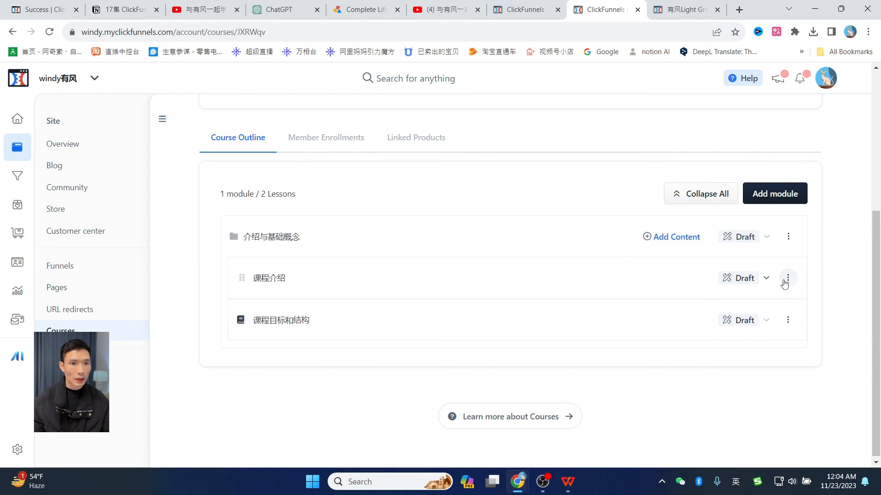
left_click(787, 278)
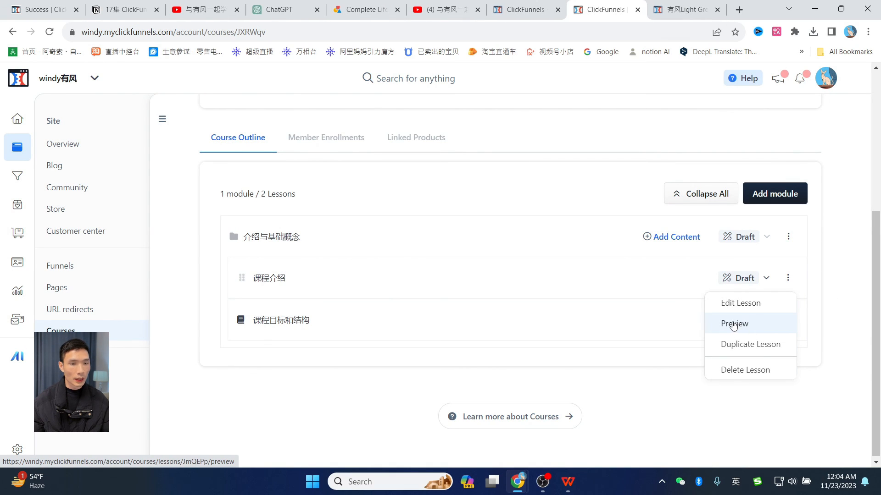
left_click(733, 324)
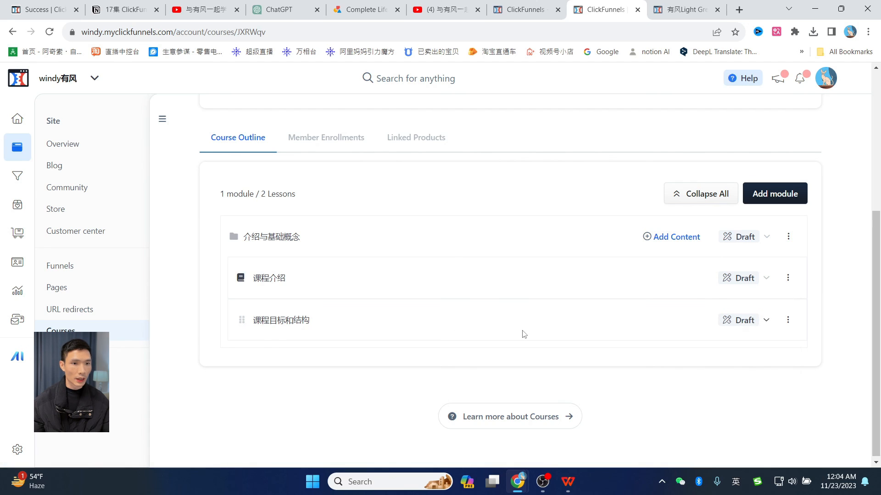
- Open the 网站制作入门与实践 course for customizing and examine the Course Home page and its layout structure
scroll(569, 335, "up", 5)
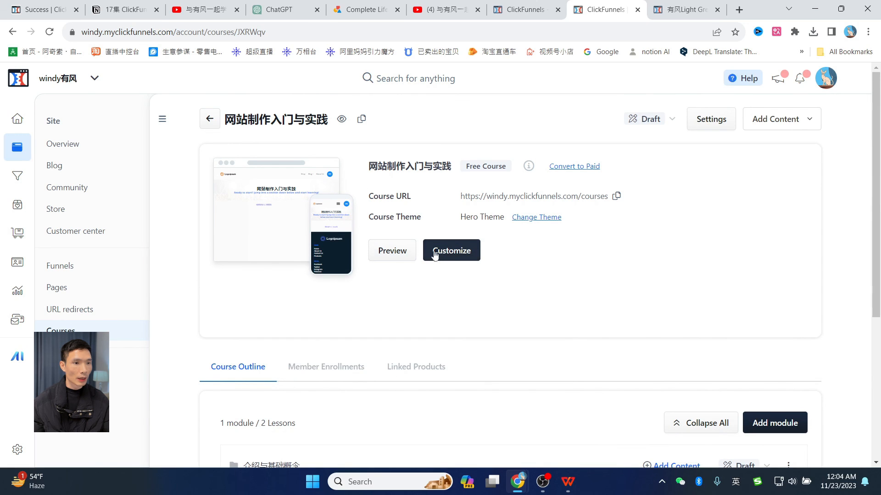
left_click(454, 259)
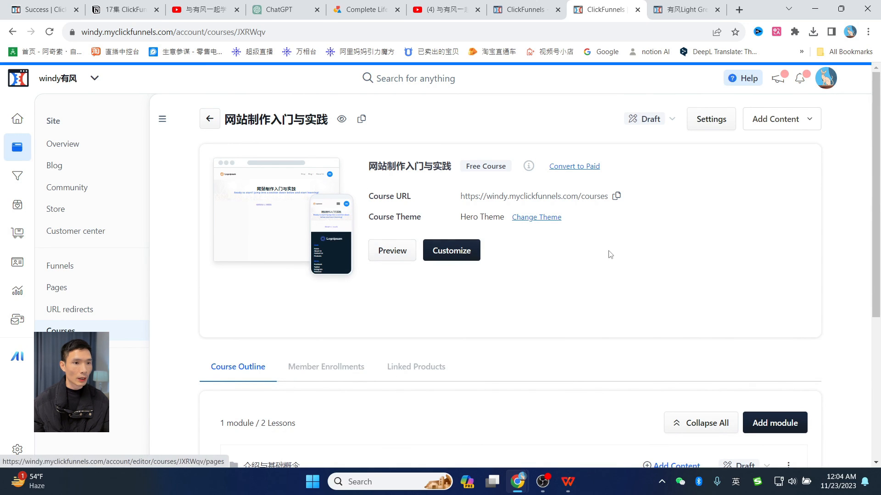
scroll(541, 312, "down", 3)
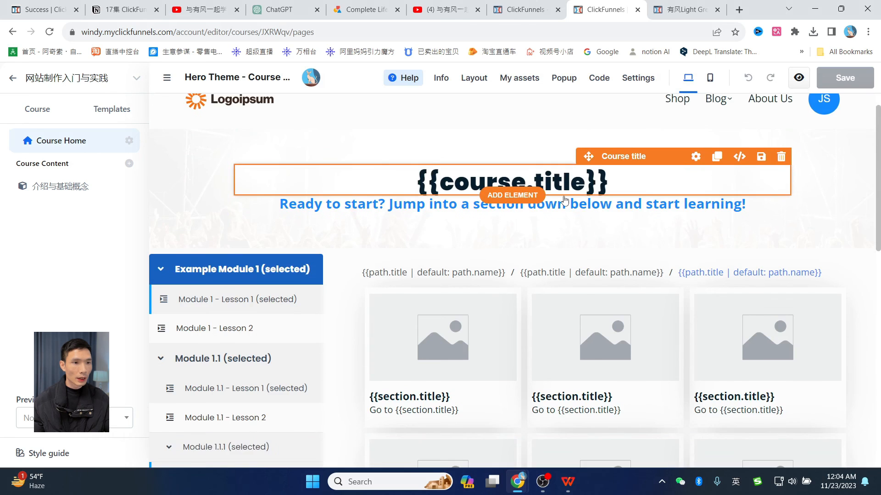
scroll(551, 293, "up", 5)
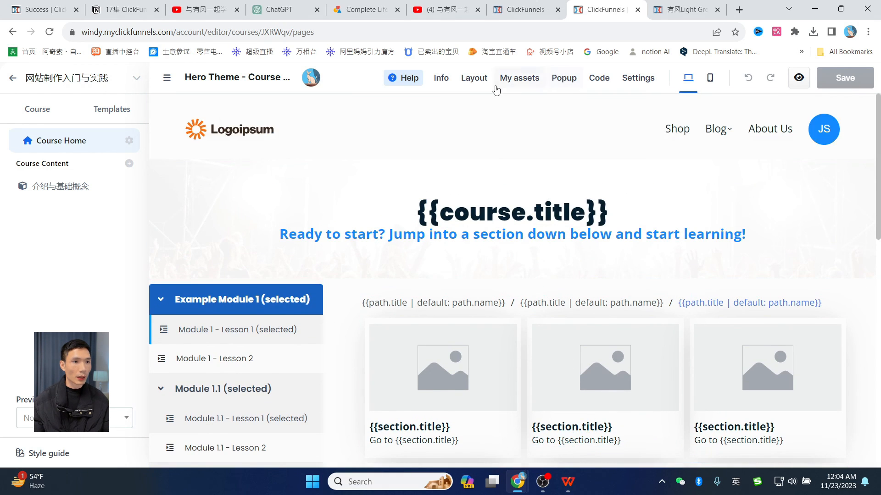
left_click(474, 79)
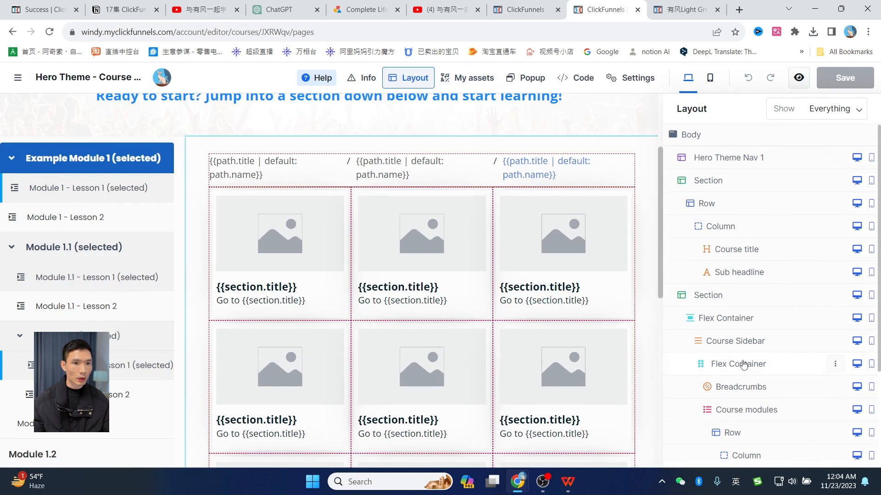
scroll(780, 367, "down", 3)
scroll(752, 358, "up", 3)
scroll(453, 177, "up", 3)
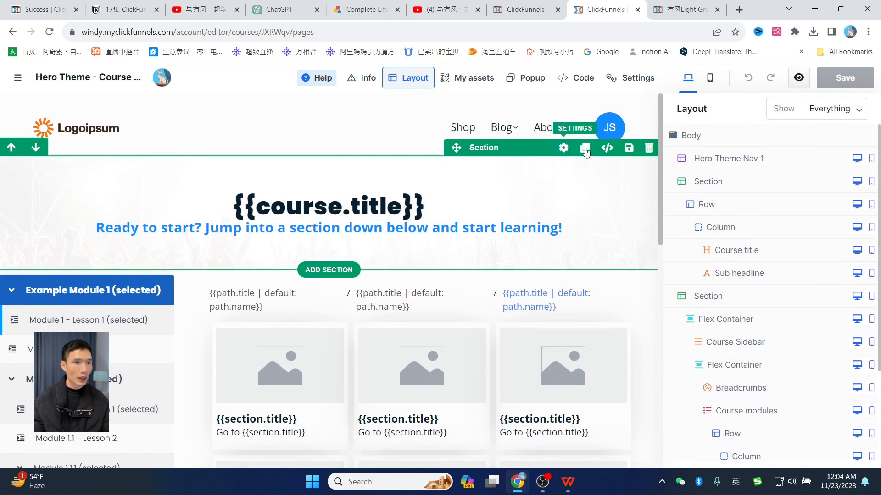
- Browse the ready-made section templates in the saved assets, including the header and stack designs
left_click(472, 79)
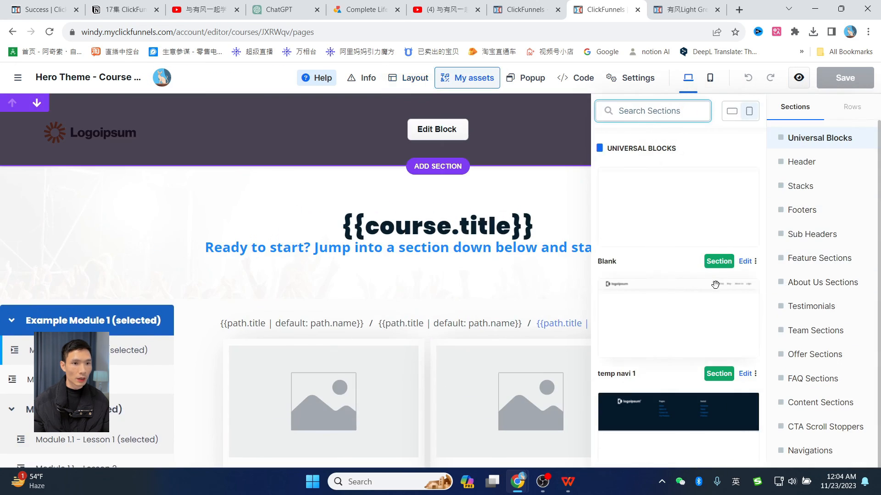
scroll(679, 321, "down", 5)
scroll(683, 321, "down", 5)
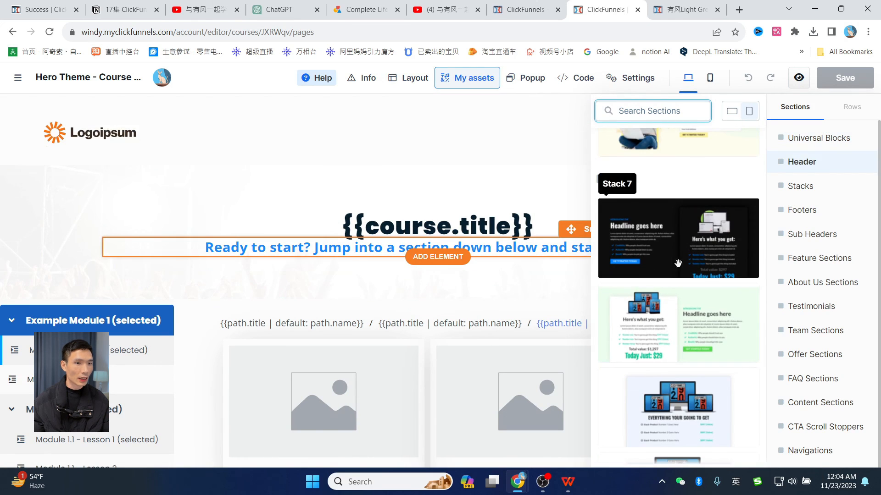
scroll(693, 275, "down", 7)
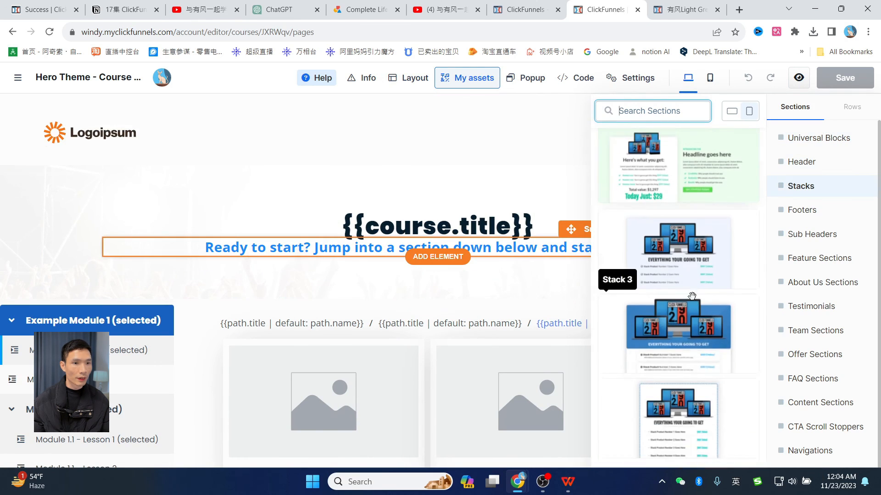
scroll(338, 300, "down", 6)
scroll(335, 295, "up", 7)
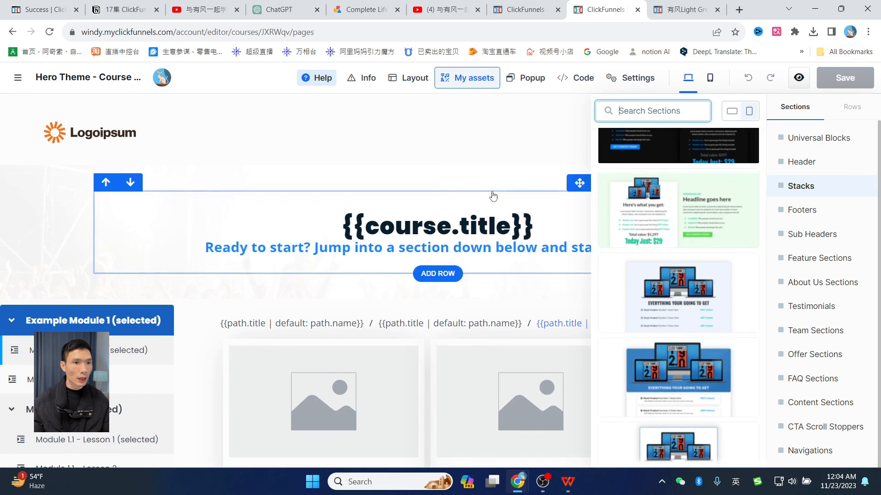
- Look through the Course title element's style settings and close them
left_click(257, 156)
left_click(155, 216)
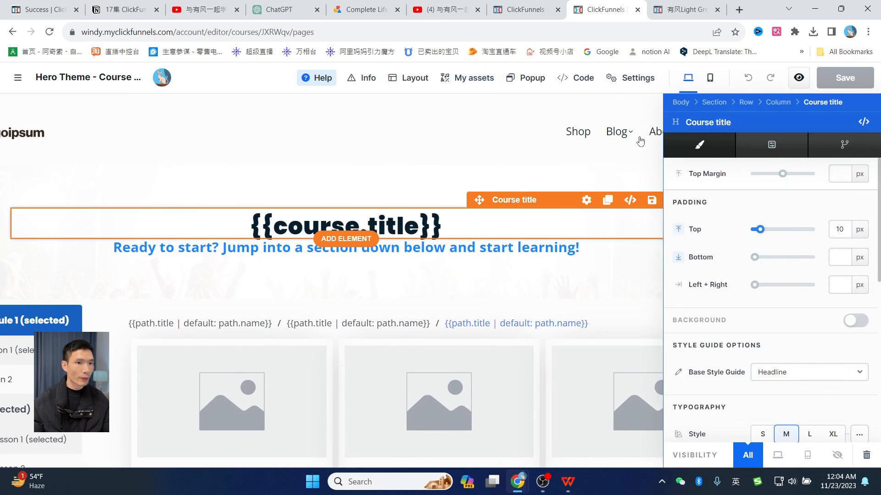
scroll(621, 246, "down", 10)
scroll(637, 247, "up", 10)
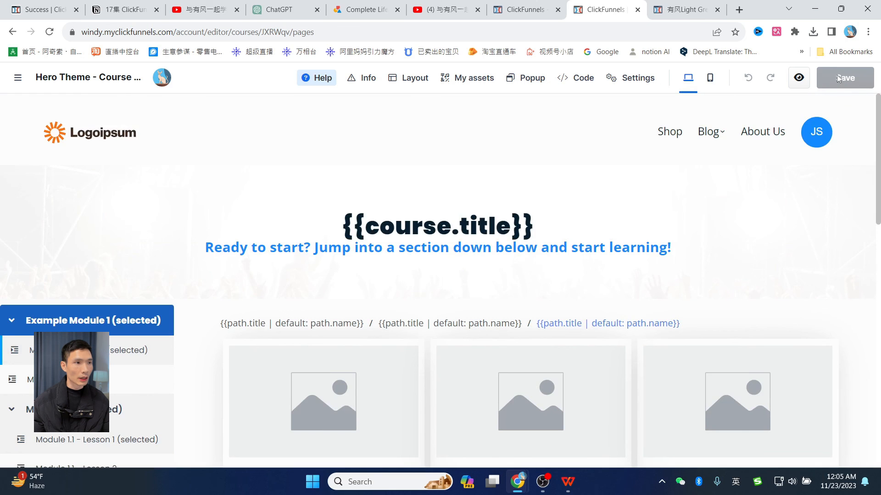
- Preview the course home page in a separate browser tab and check its header and title area
left_click(521, 7)
left_click(799, 78)
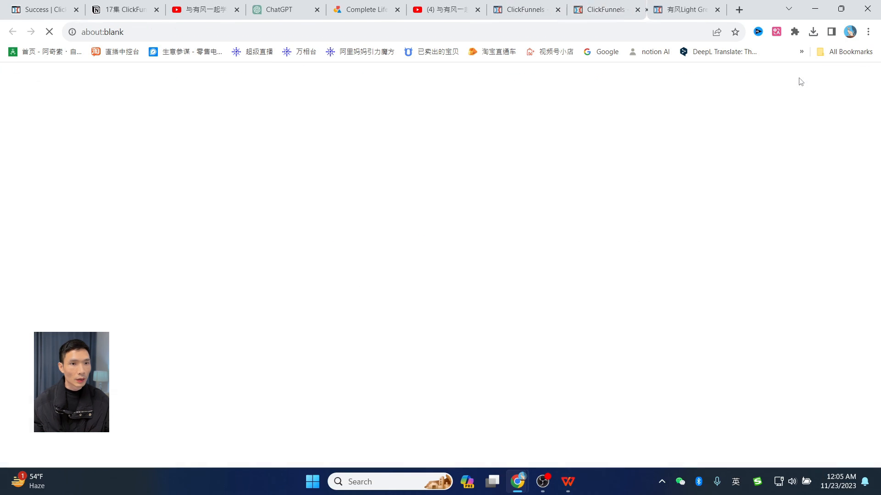
left_click(561, 7)
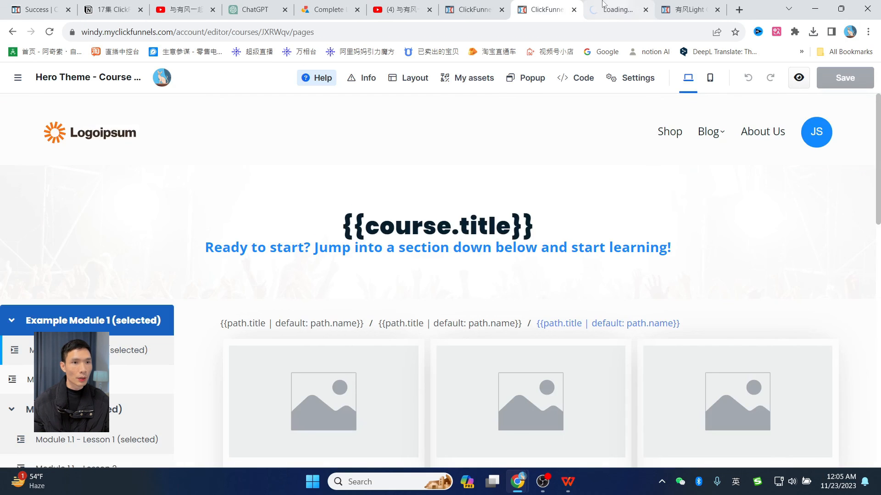
left_click(602, 4)
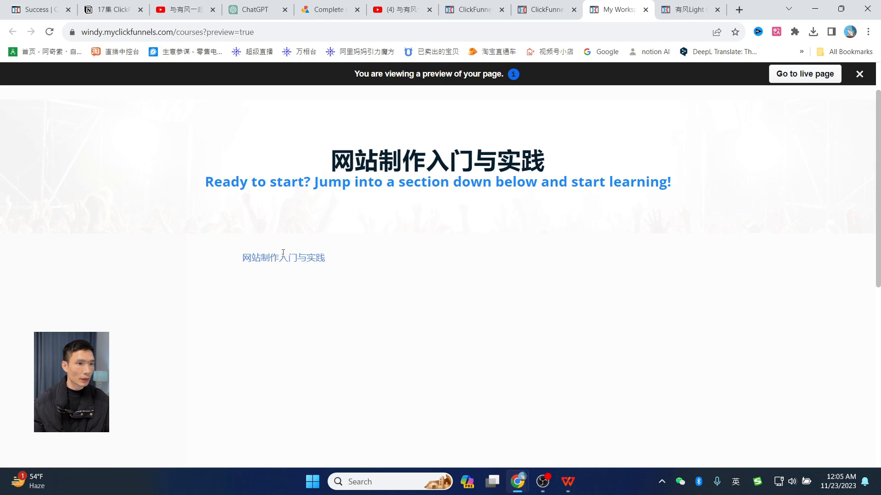
scroll(573, 227, "up", 2)
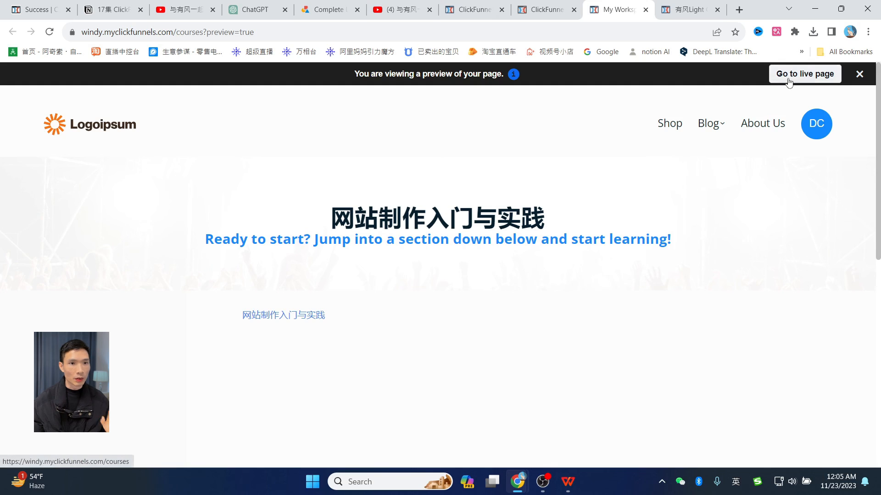
left_click(774, 75)
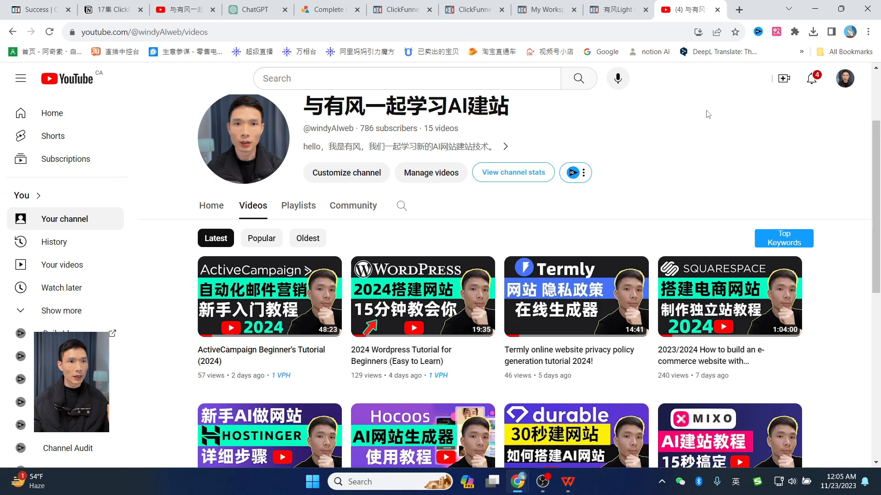
- Look over the Windy有风 Notion模板 sales page preview, and return to the YouTube channel's video list
left_click(617, 10)
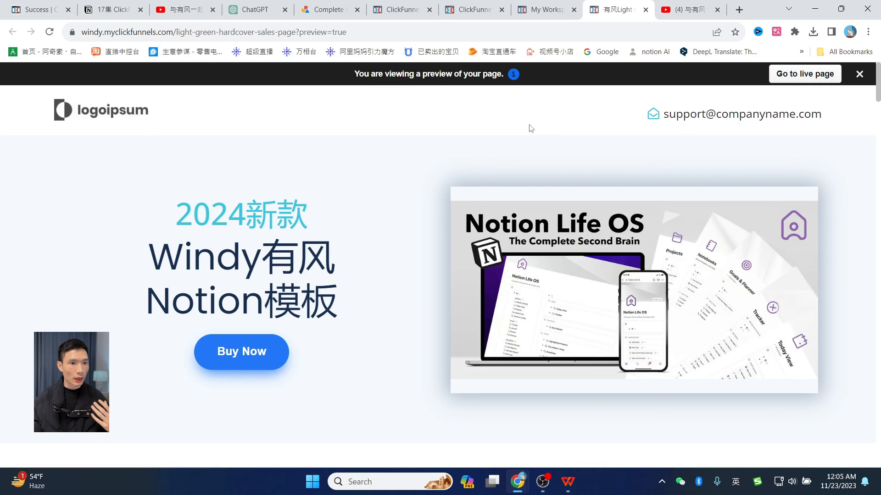
scroll(530, 133, "down", 12)
scroll(532, 206, "up", 15)
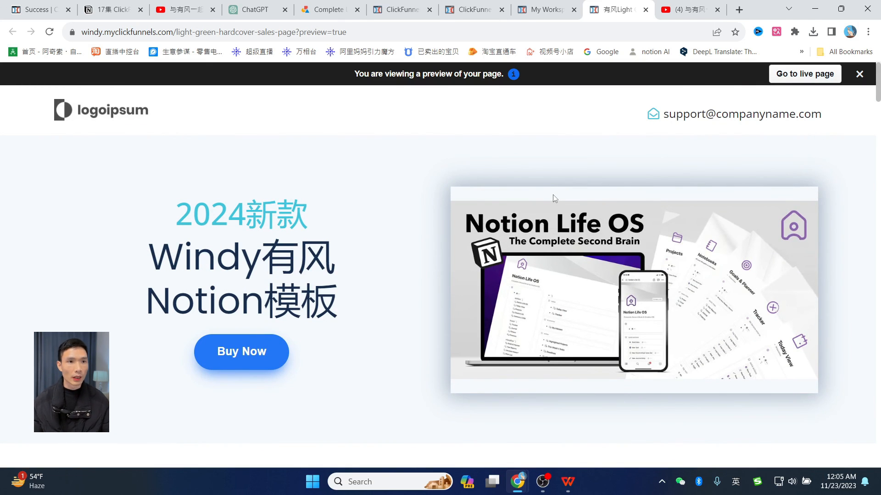
left_click(688, 9)
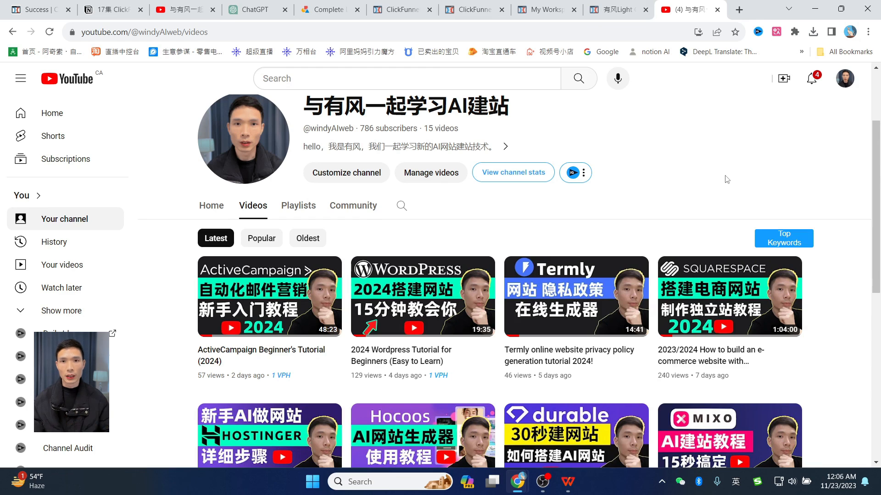